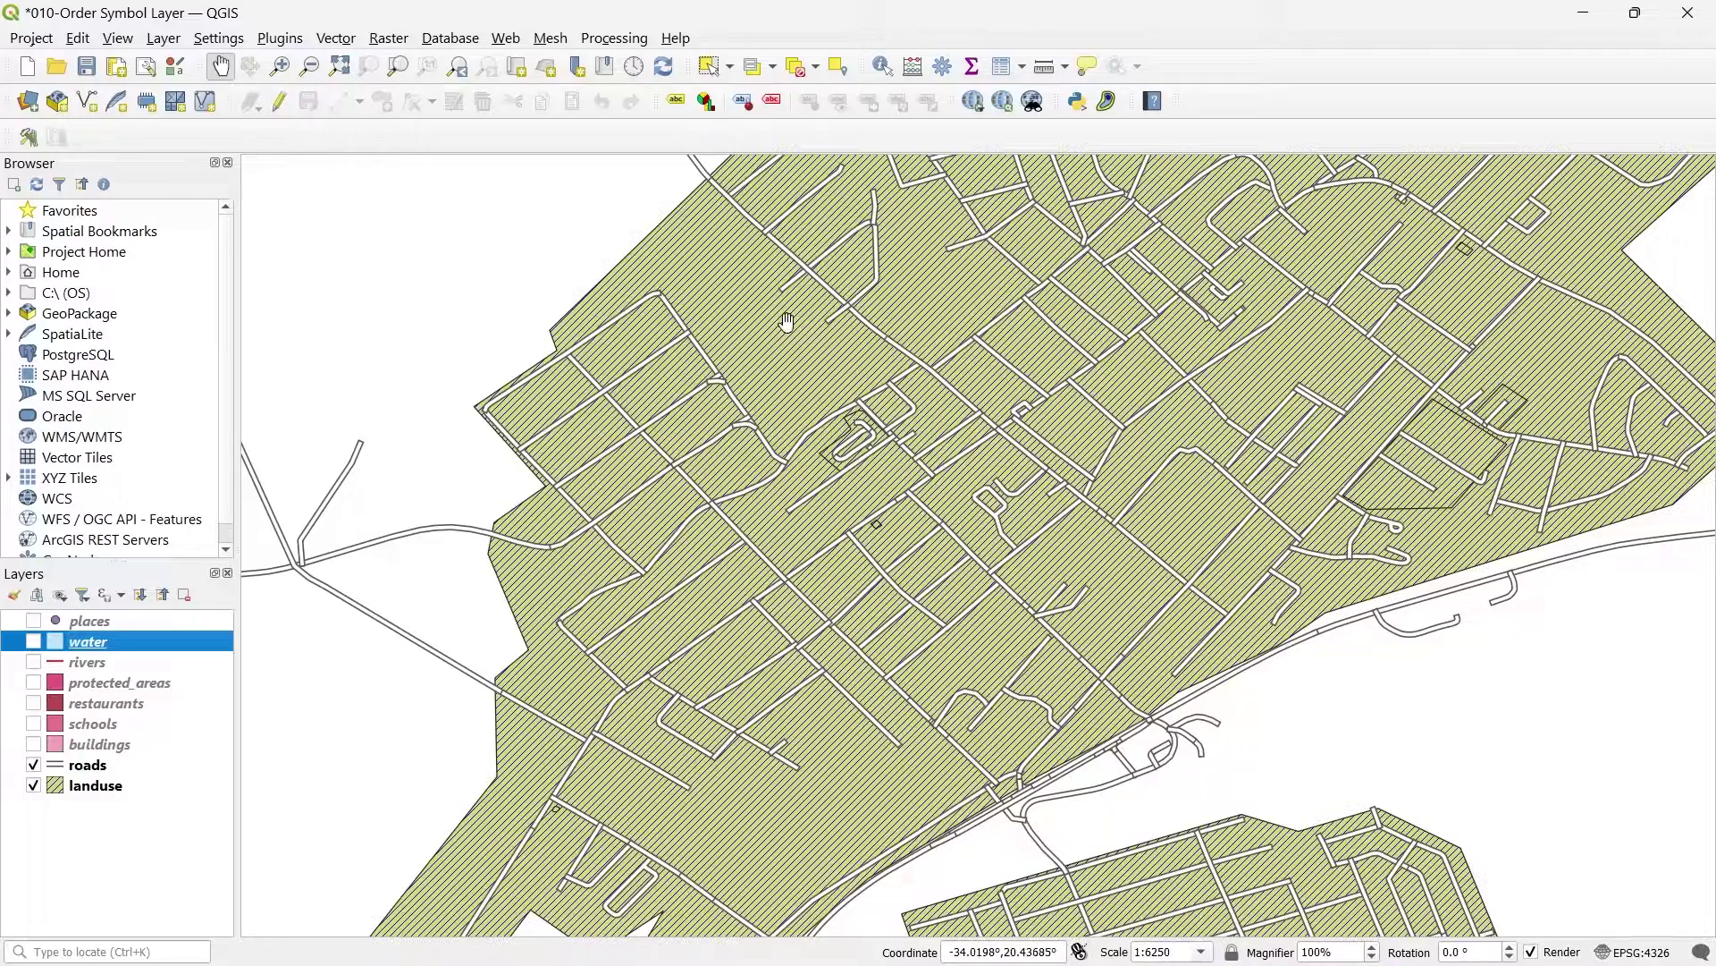
Step: Select the landuse layer, then briefly show and hide the buildings layer while zooming the town view
left_click(93, 787)
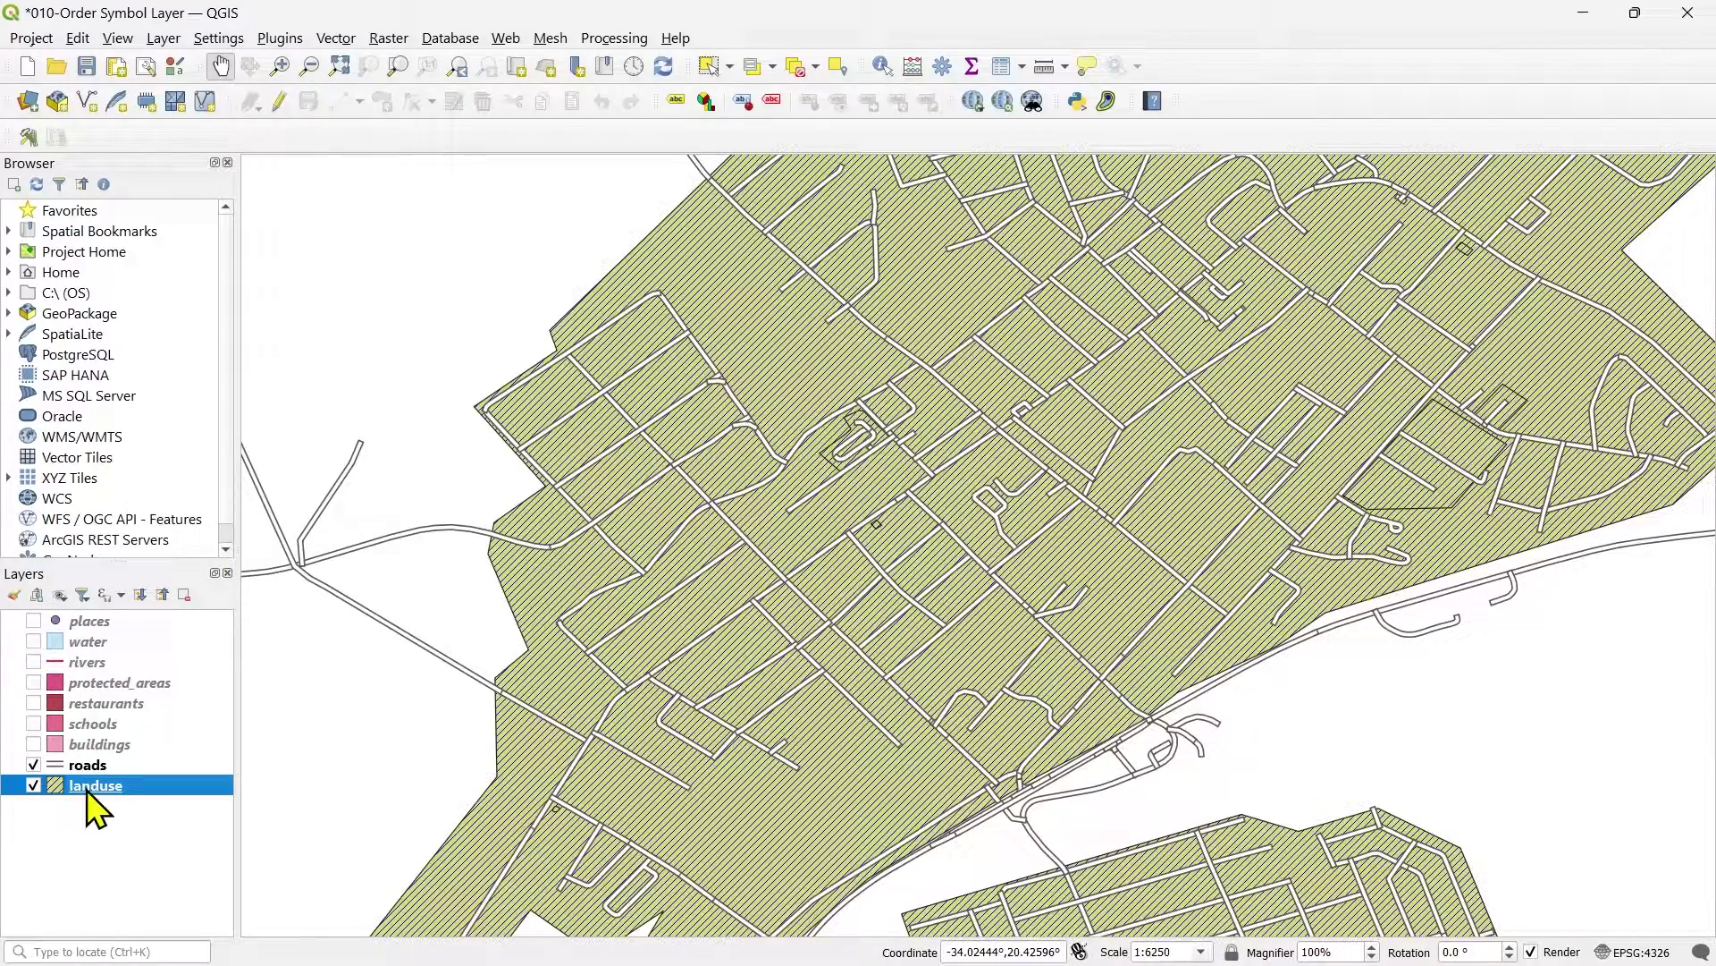
scroll(765, 295, "up", 2)
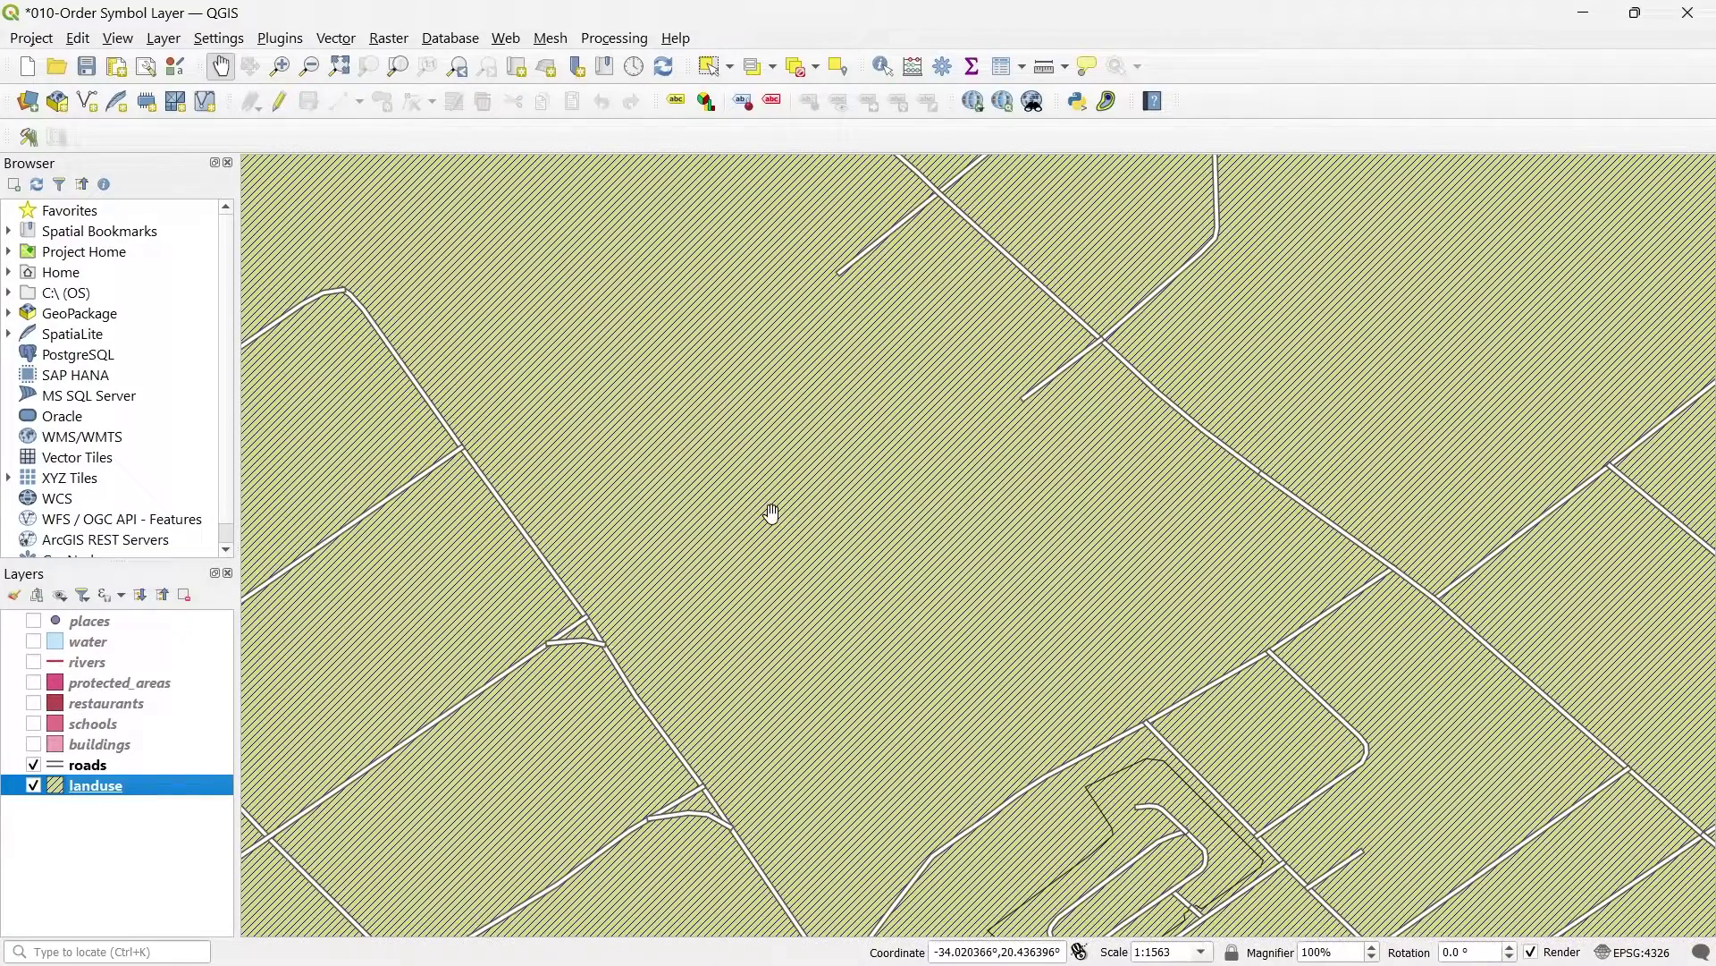
scroll(771, 513, "down", 2)
left_click_drag(796, 536, 649, 410)
left_click(35, 746)
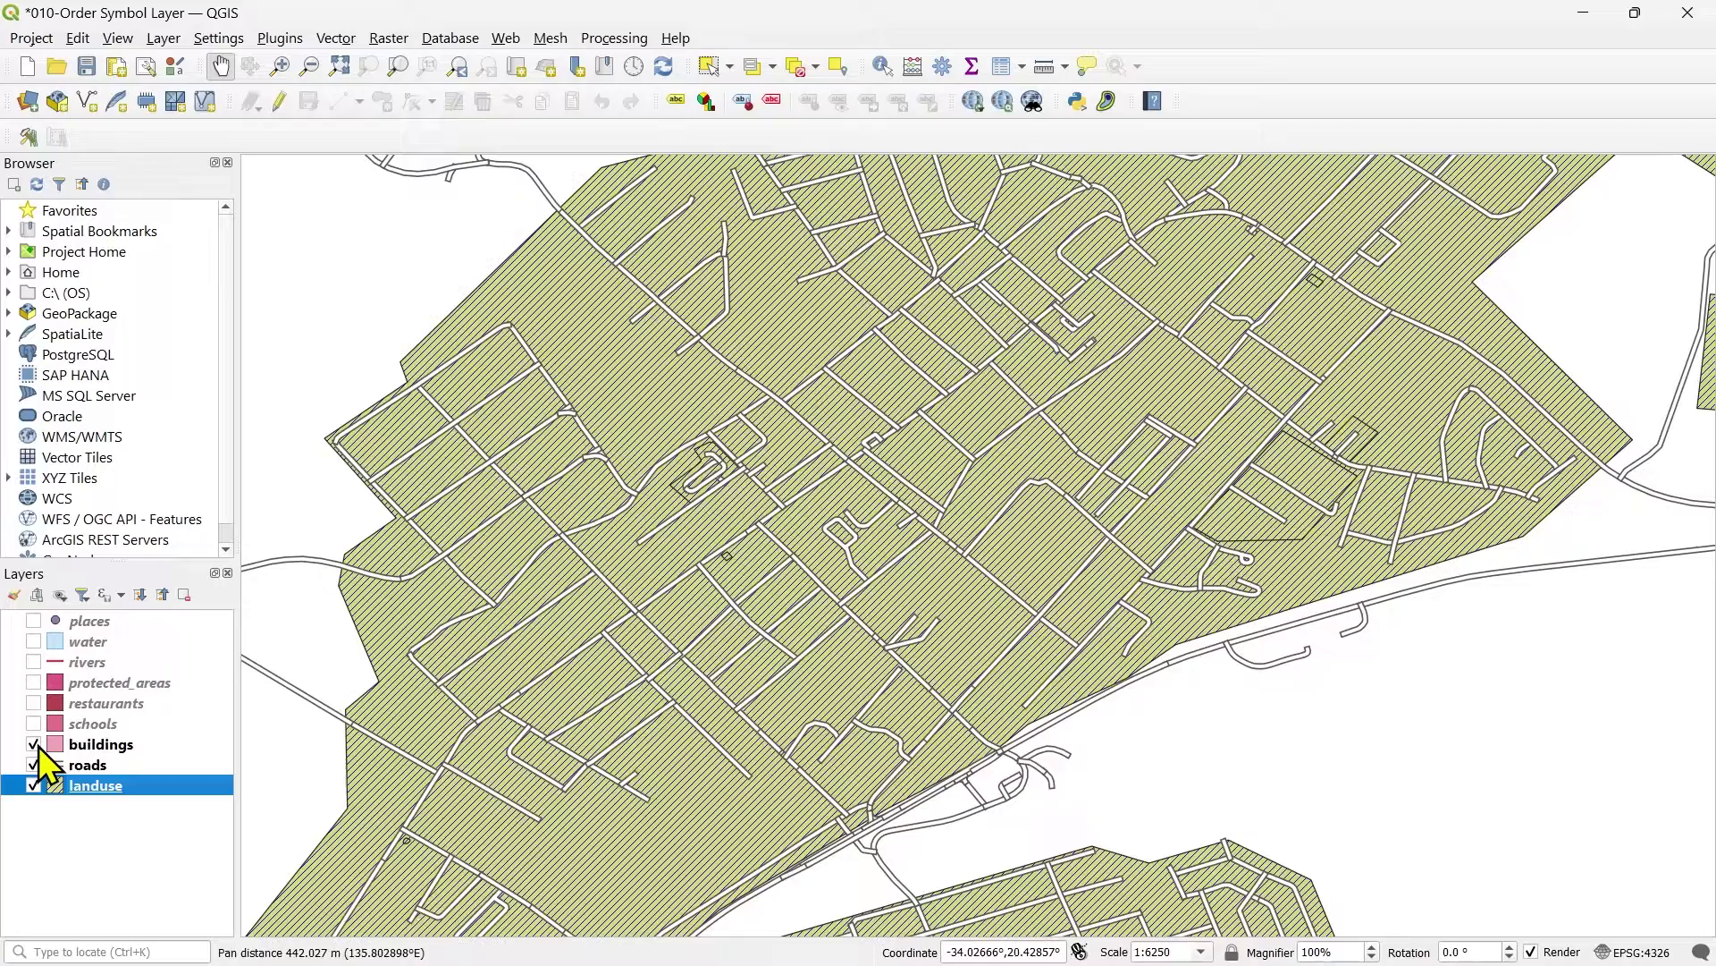
scroll(1045, 333, "up", 1)
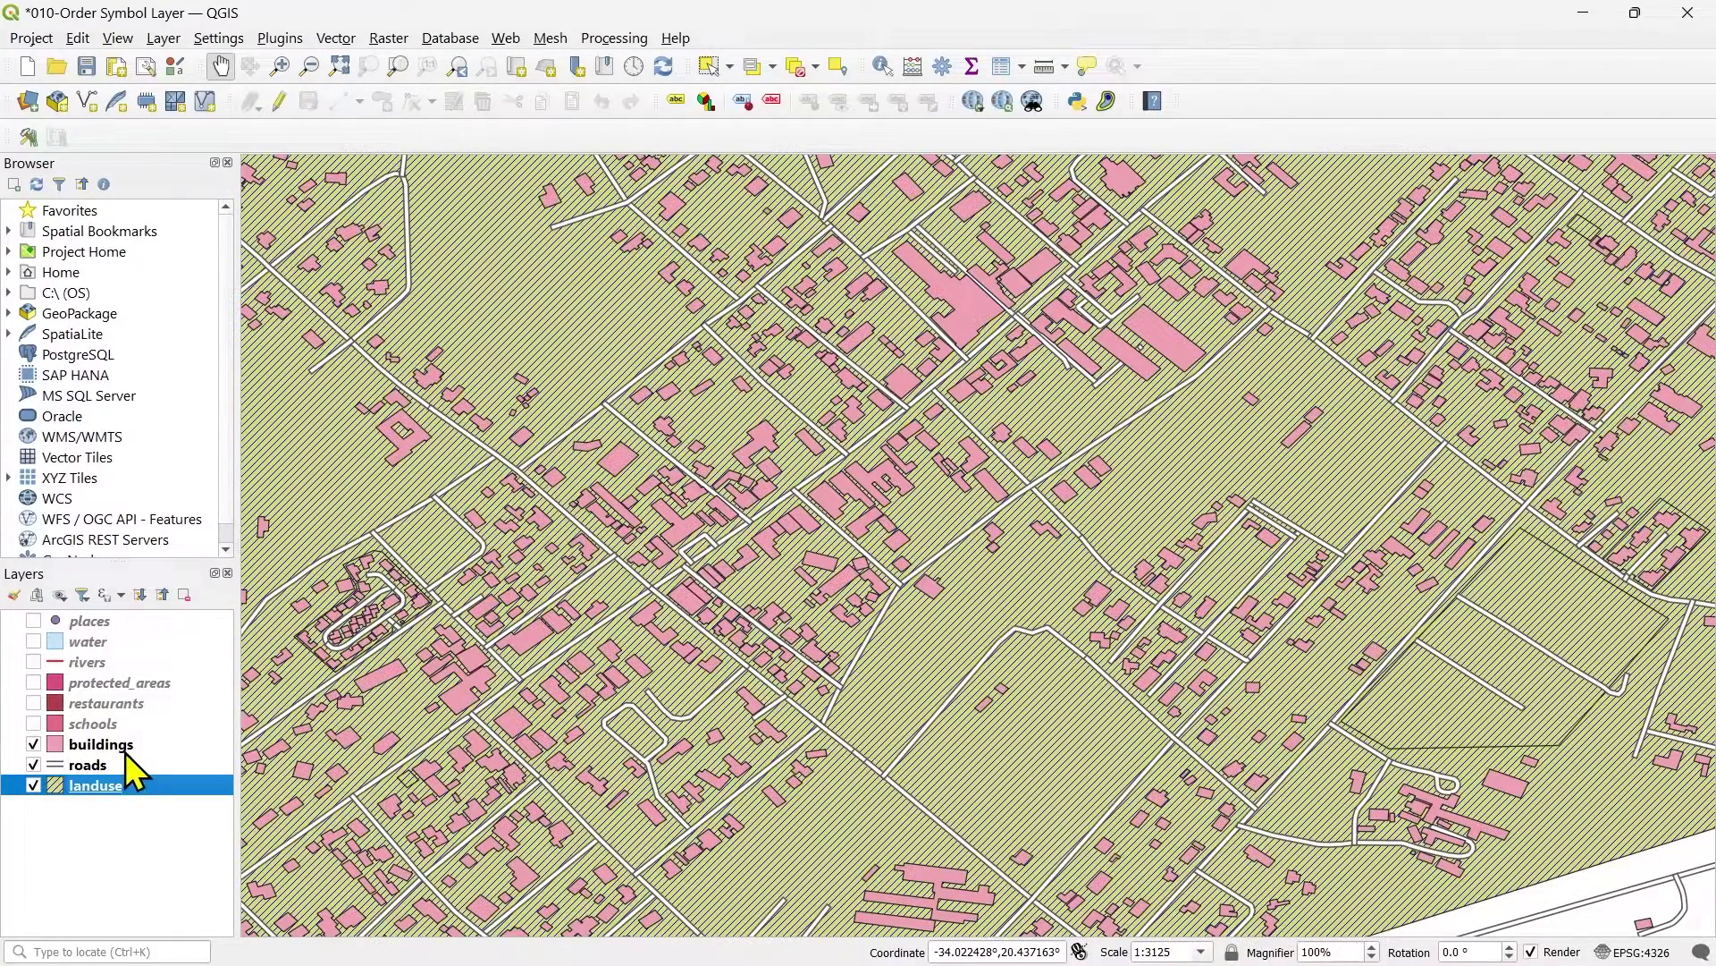
left_click(34, 746)
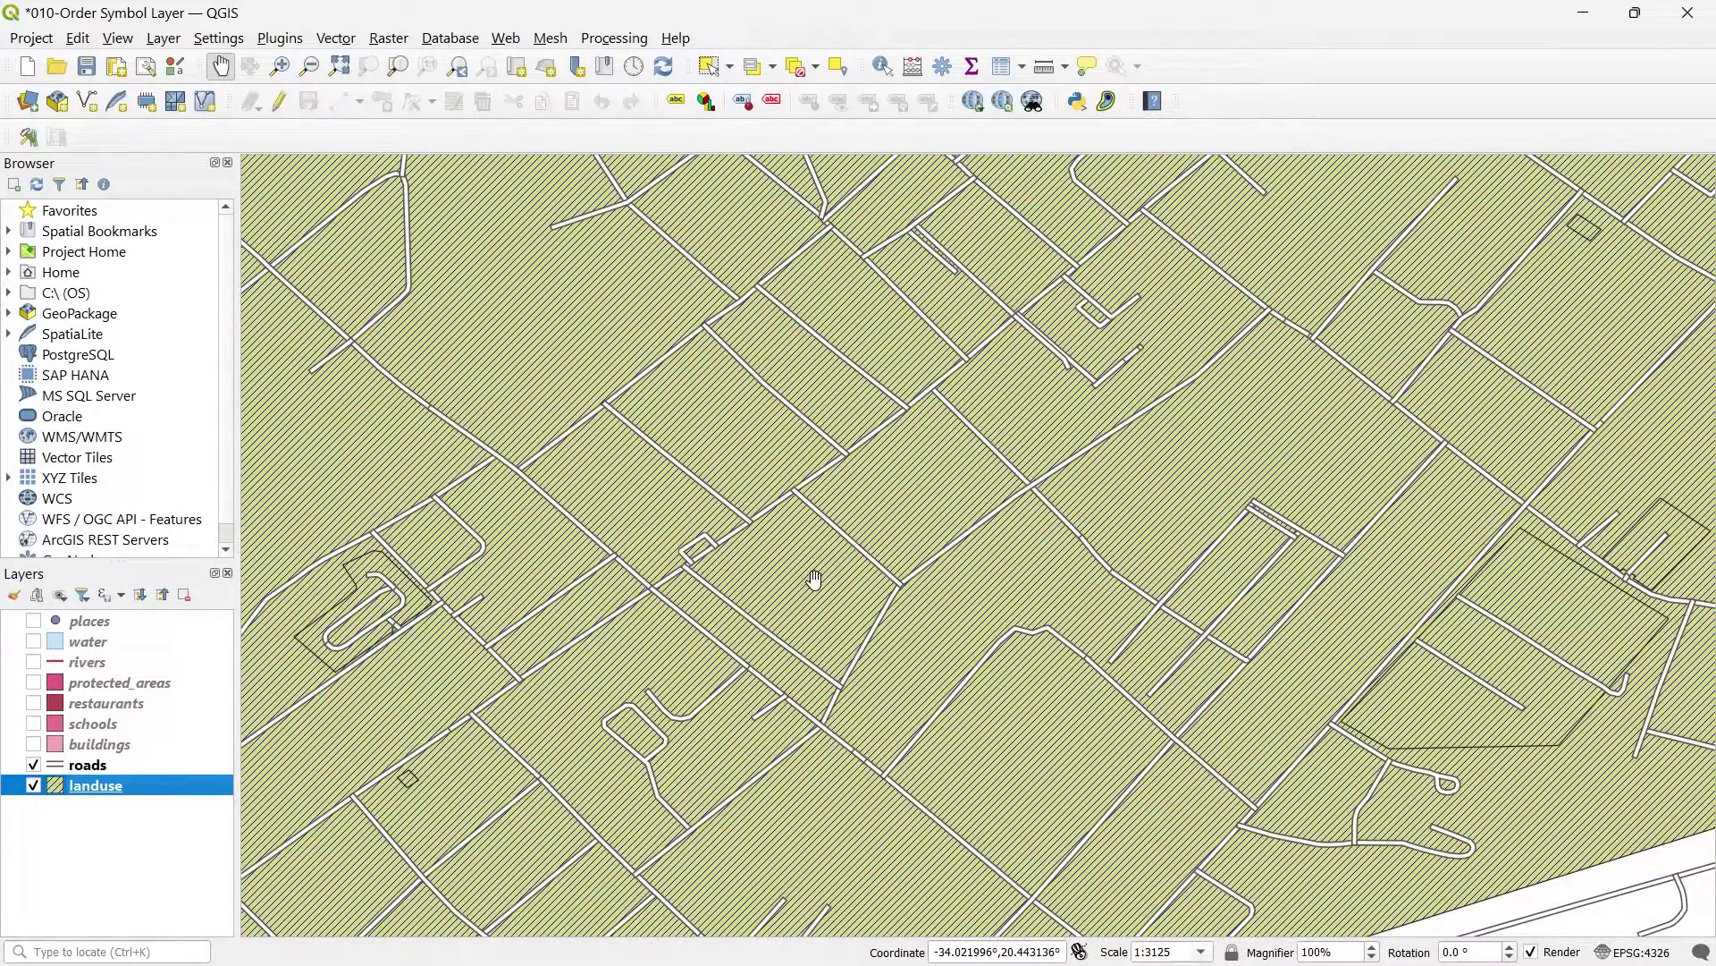
scroll(859, 561, "down", 1)
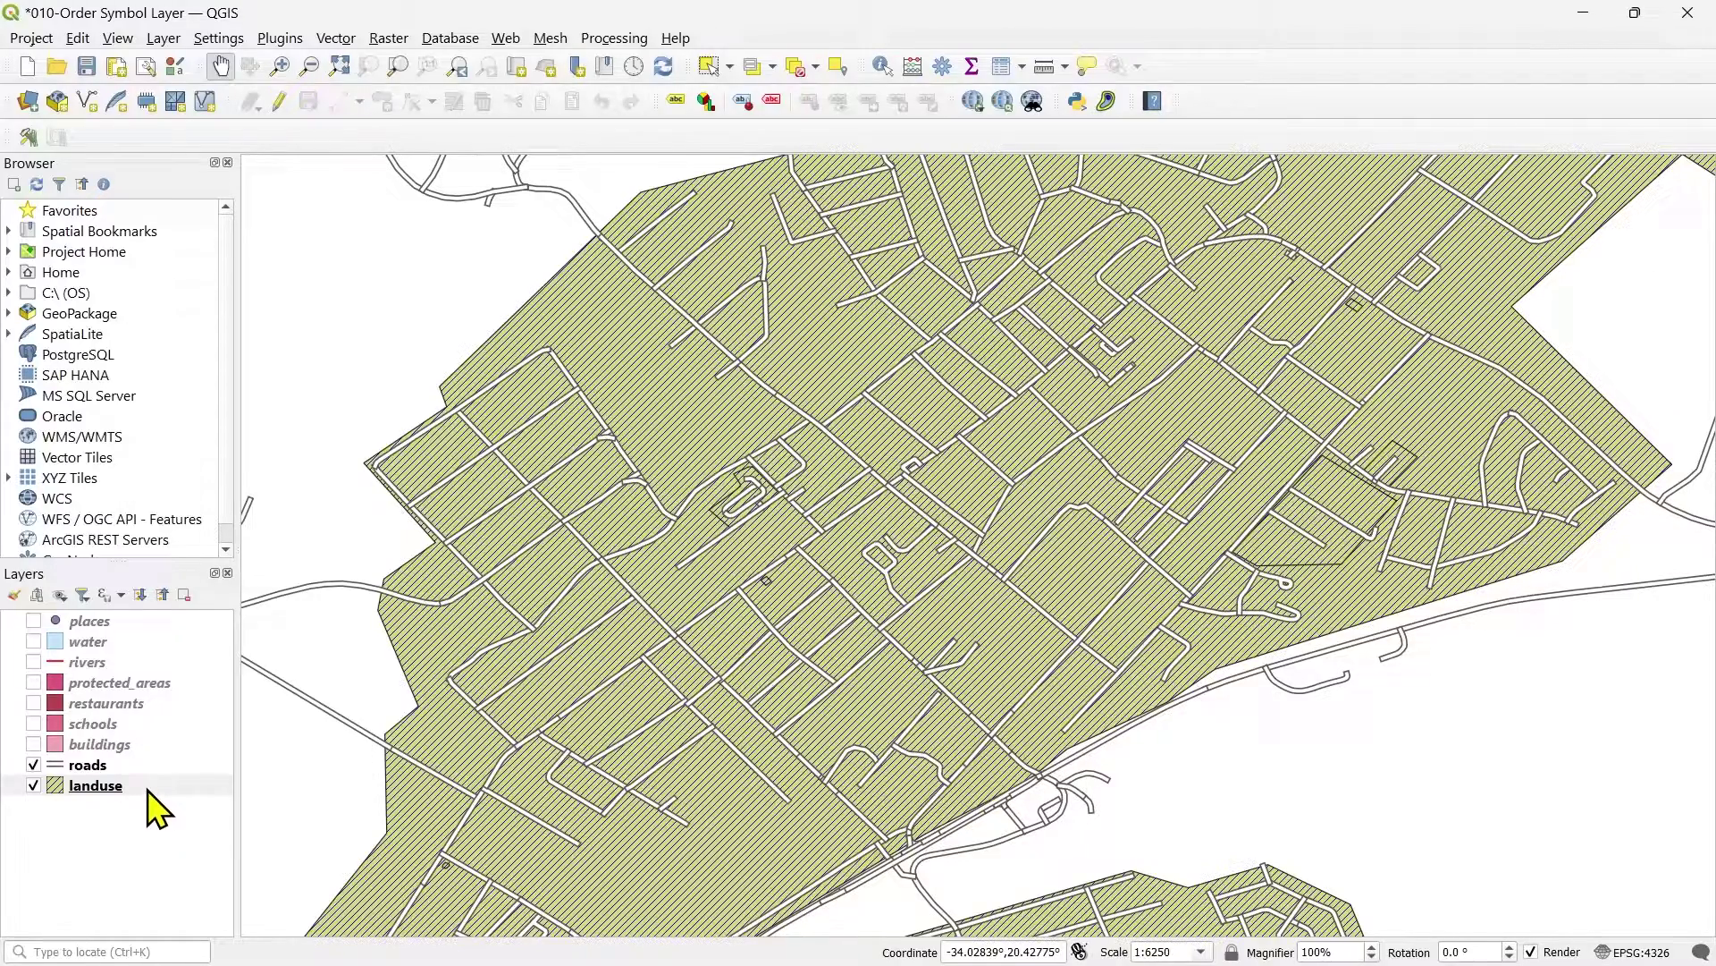
Step: Switch off the landuse layer so only the roads are drawn
left_click(34, 786)
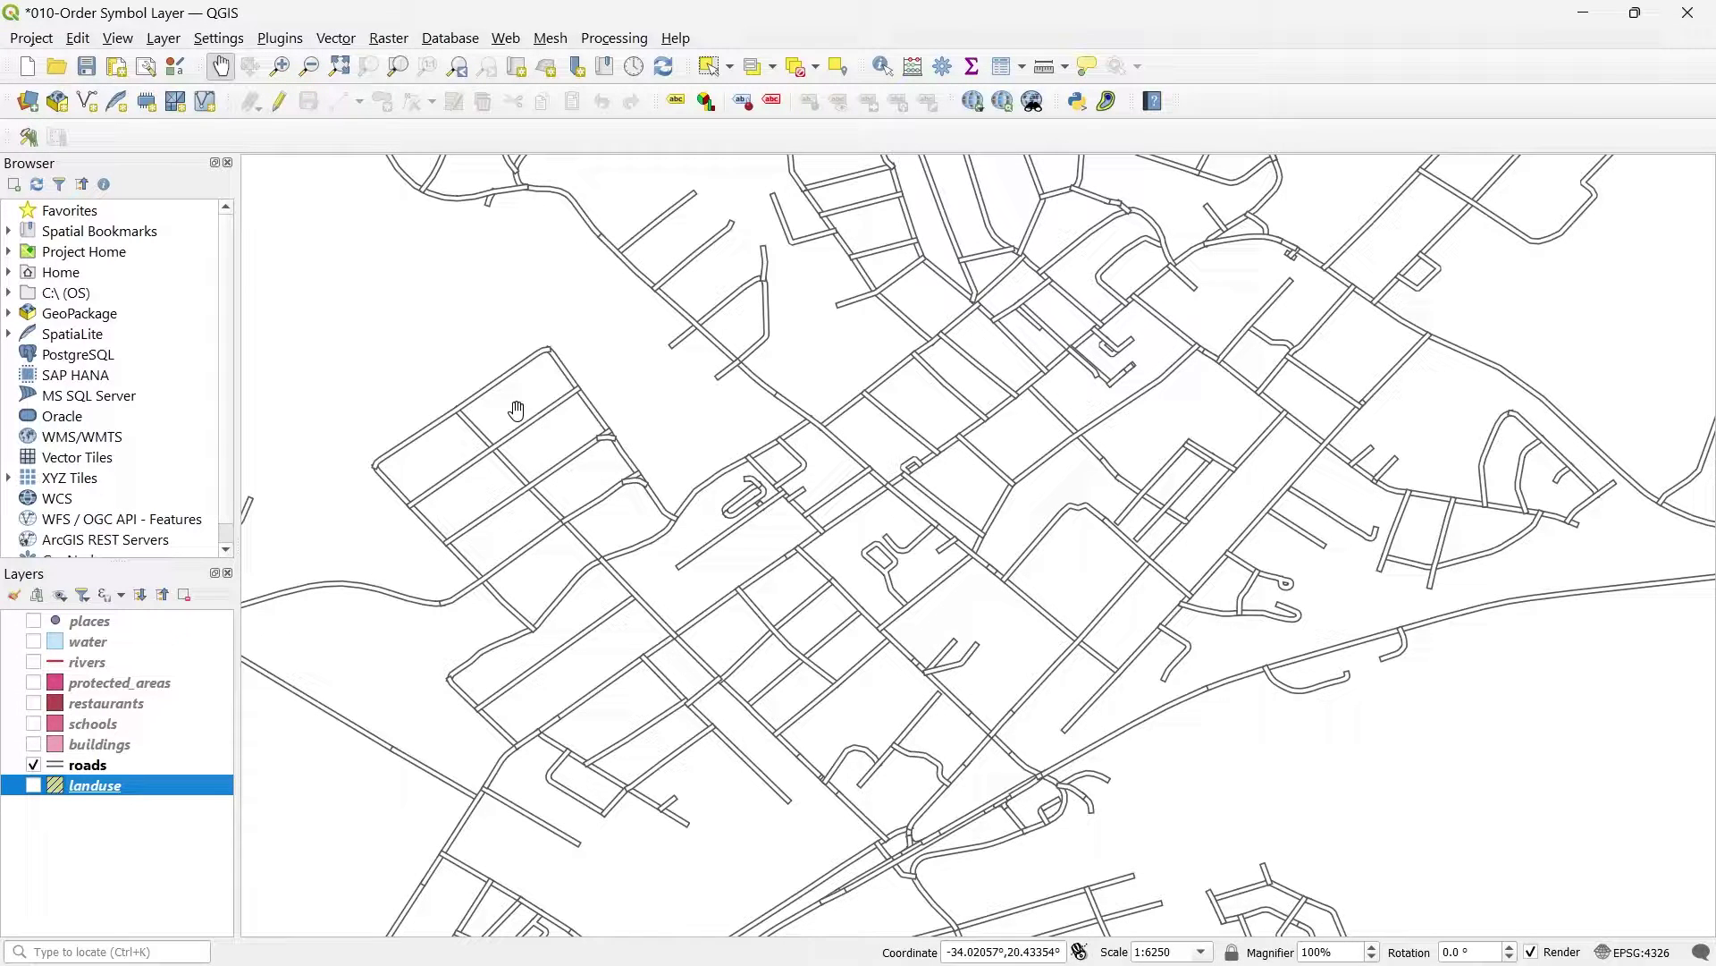
scroll(451, 431, "up", 2)
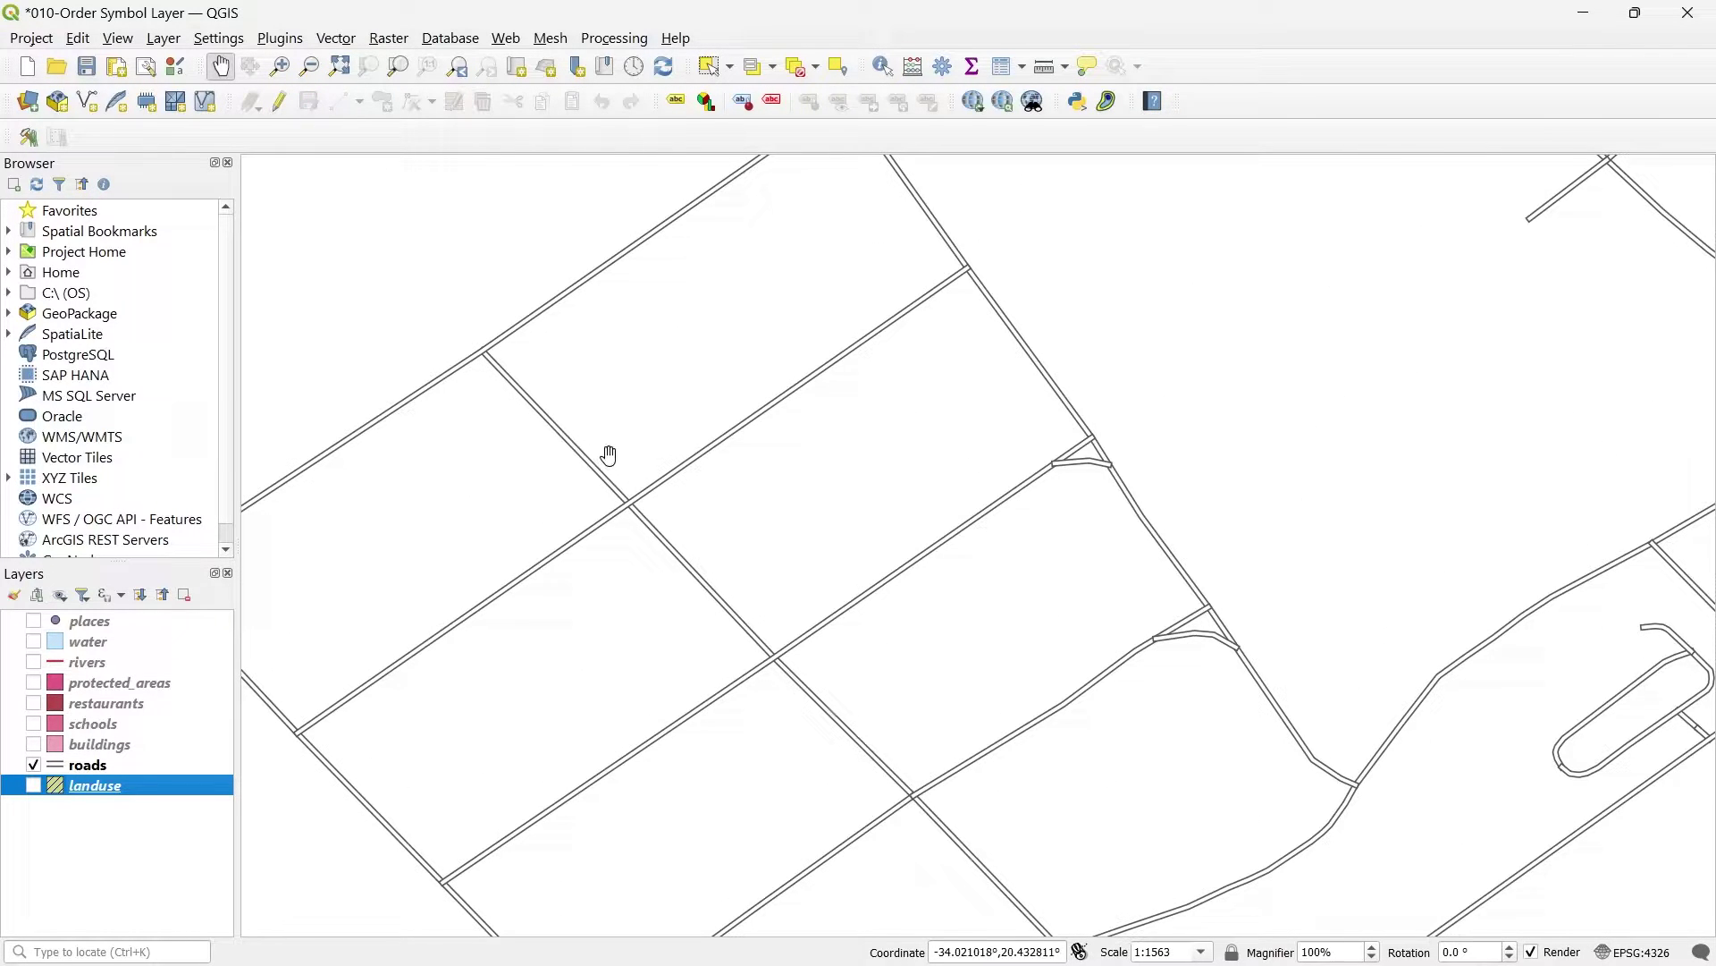
scroll(615, 495, "down", 2)
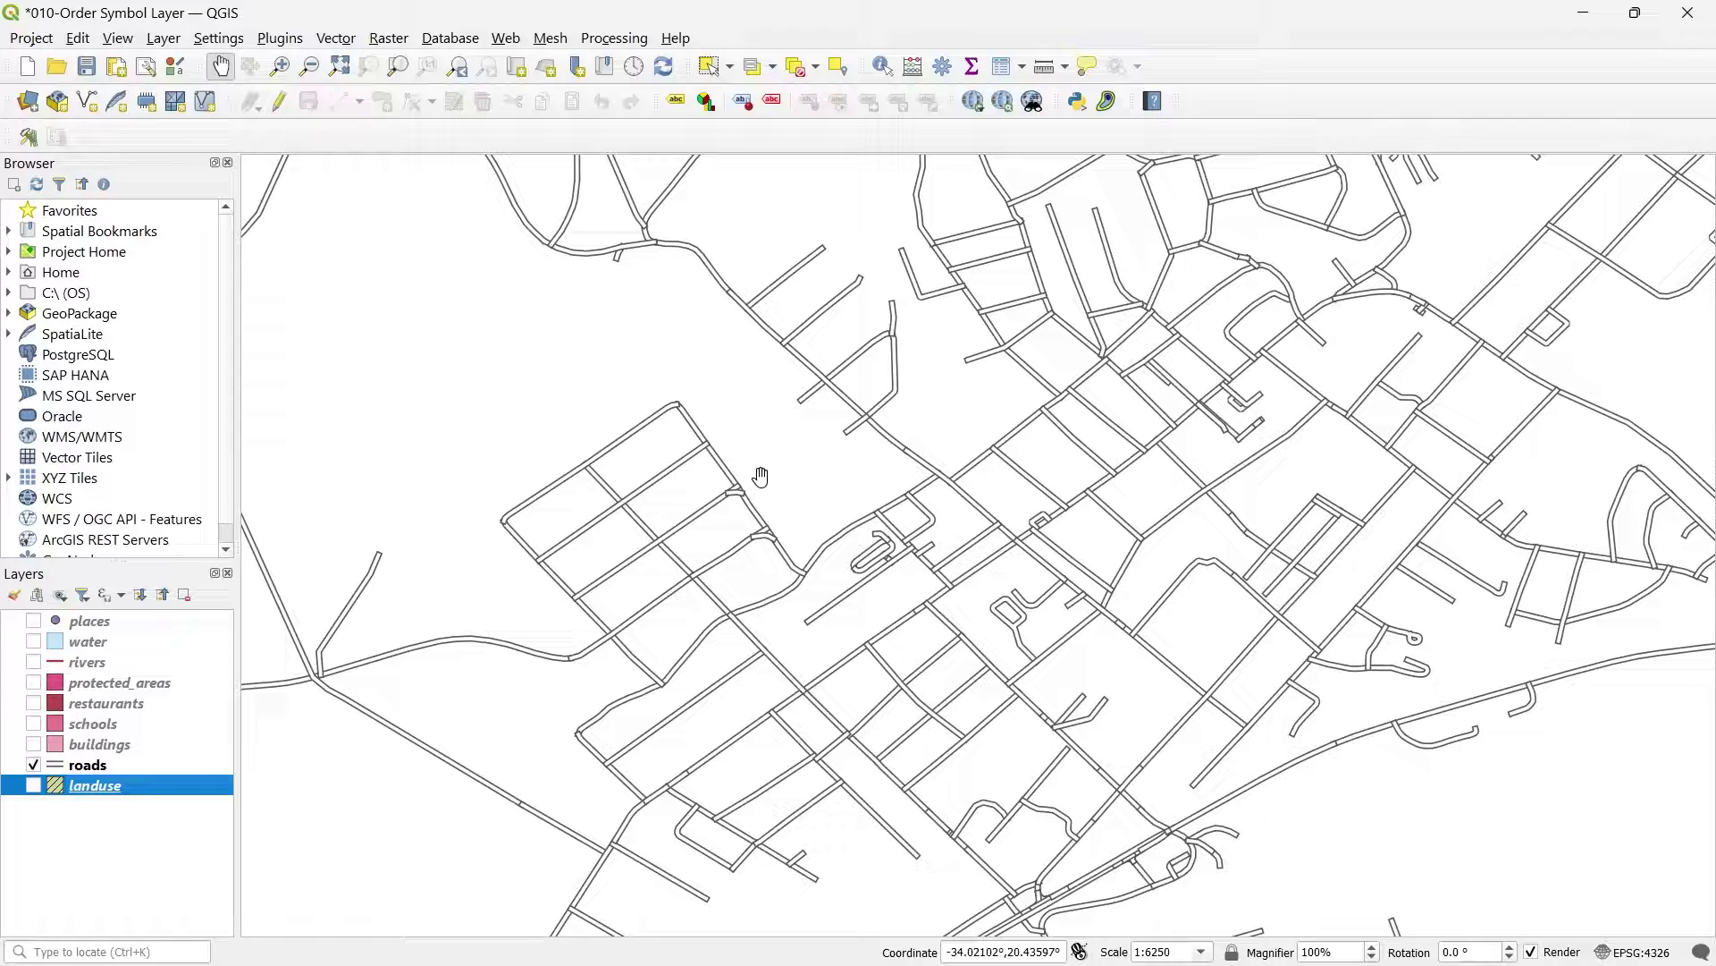
Step: Pan and zoom across the town, including the southern neighbourhood, to inspect road intersections
left_click_drag(834, 631, 762, 577)
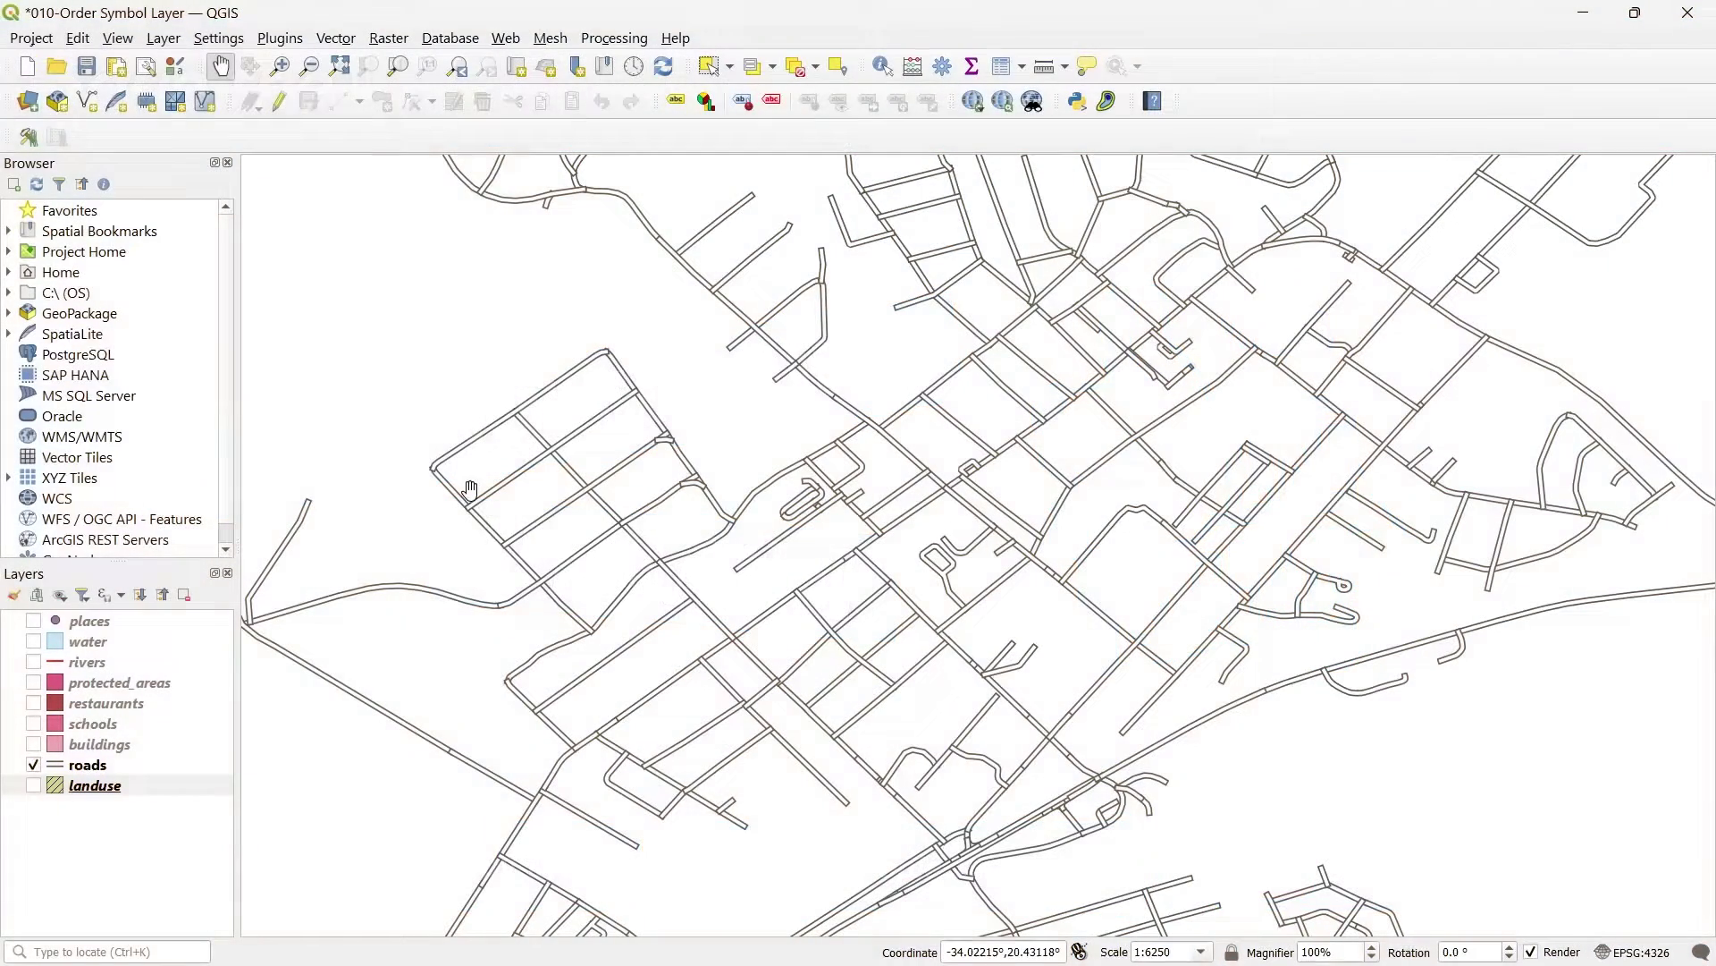
scroll(471, 490, "up", 1)
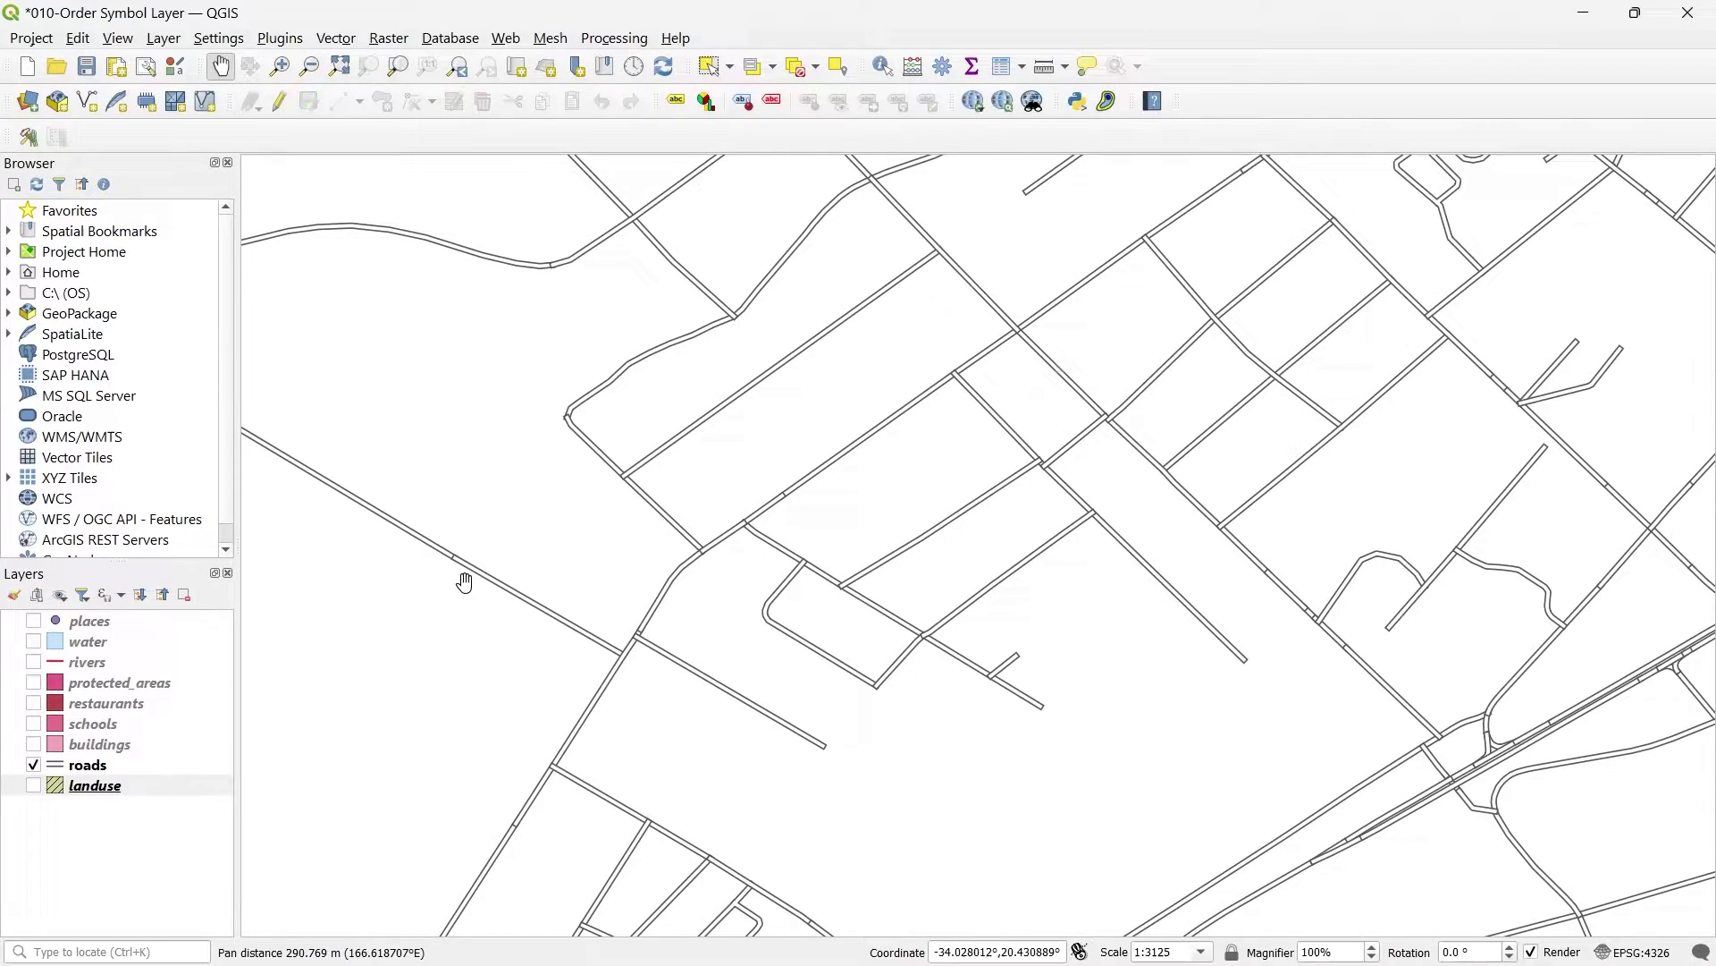
scroll(583, 573, "down", 1)
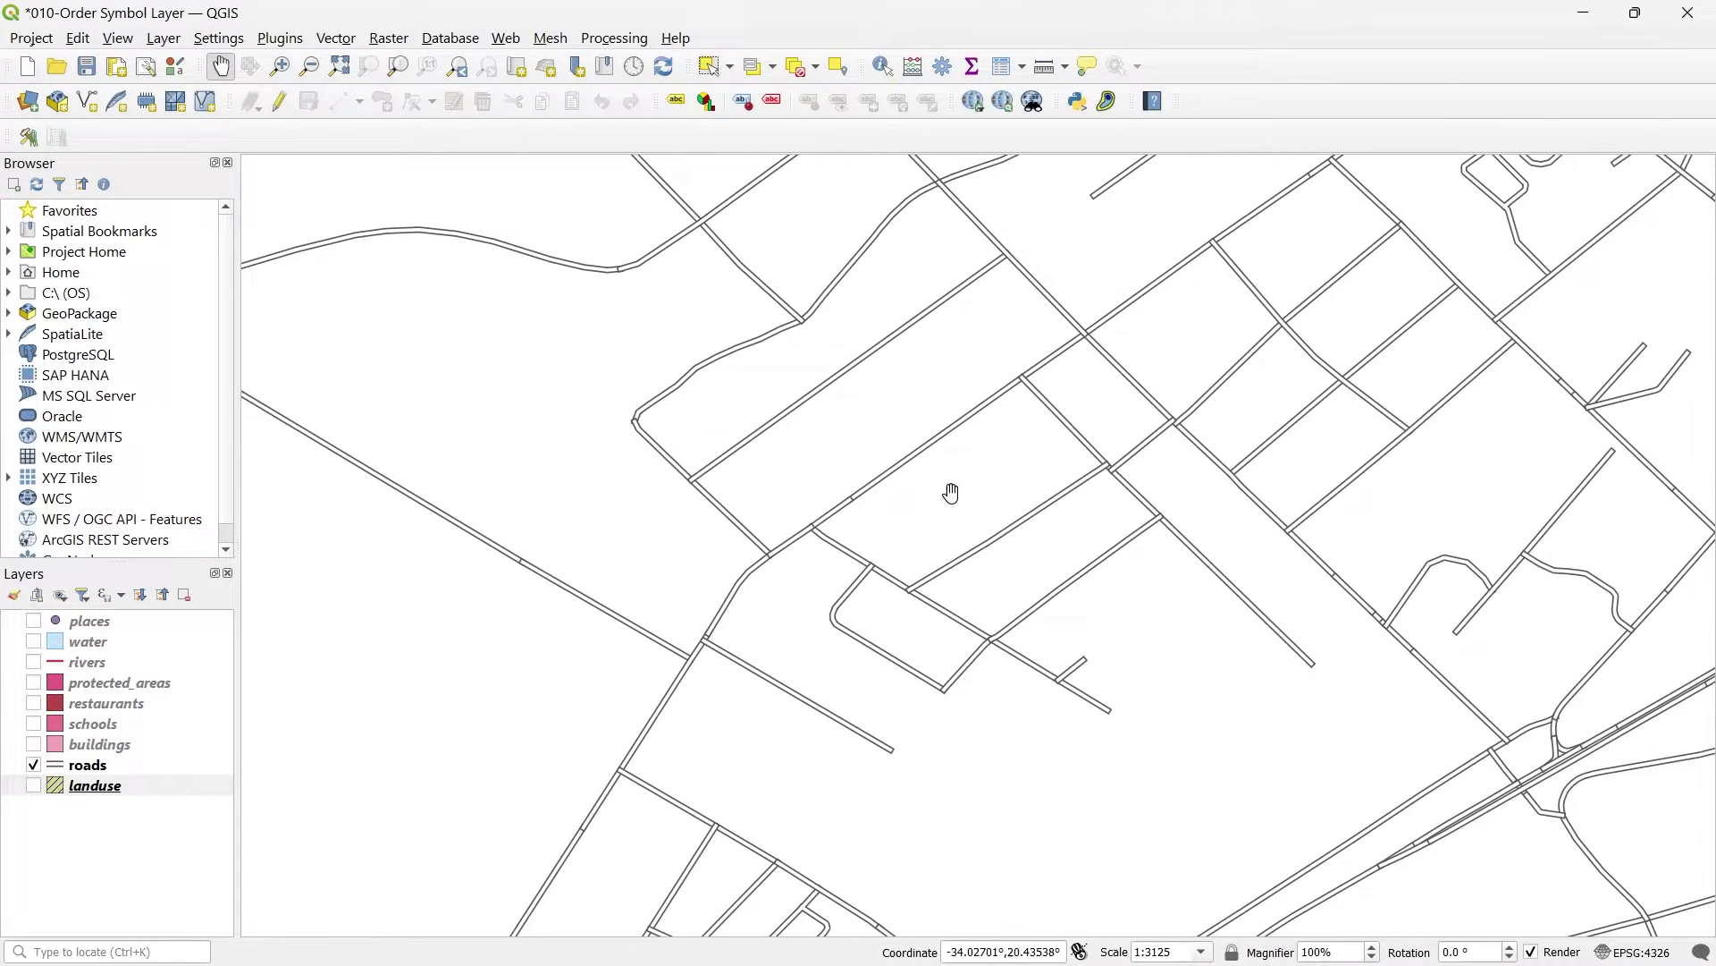
scroll(1034, 471, "down", 1)
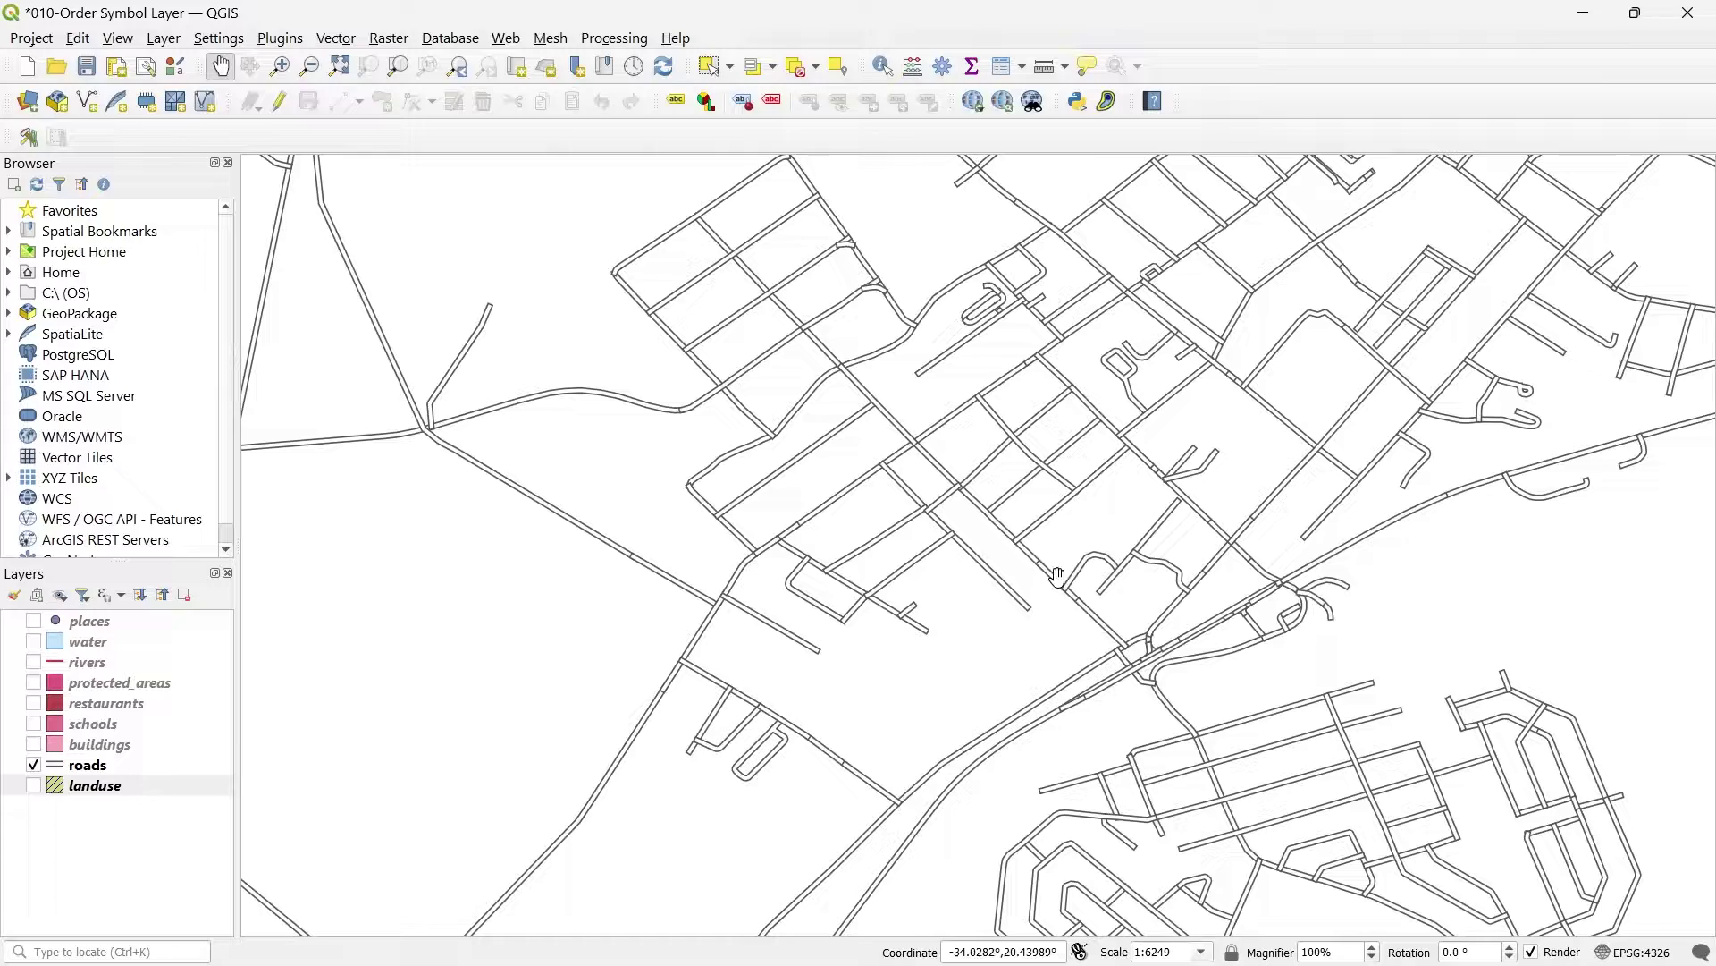
left_click_drag(1022, 712, 892, 641)
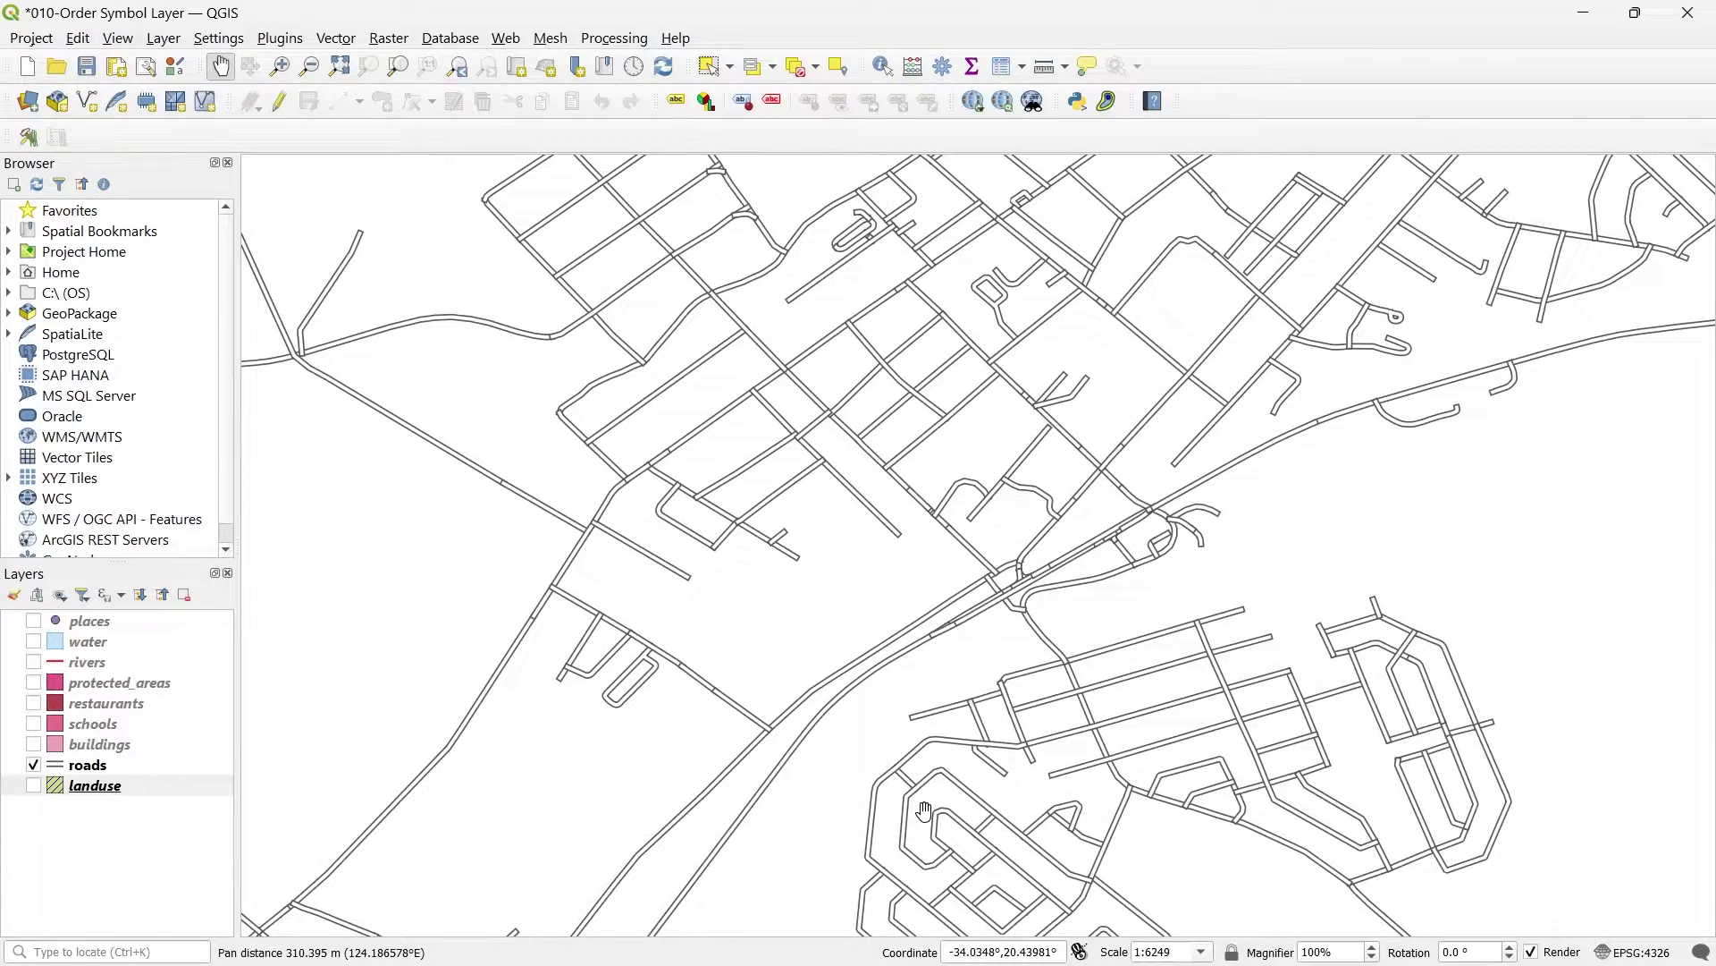
left_click_drag(925, 811, 889, 768)
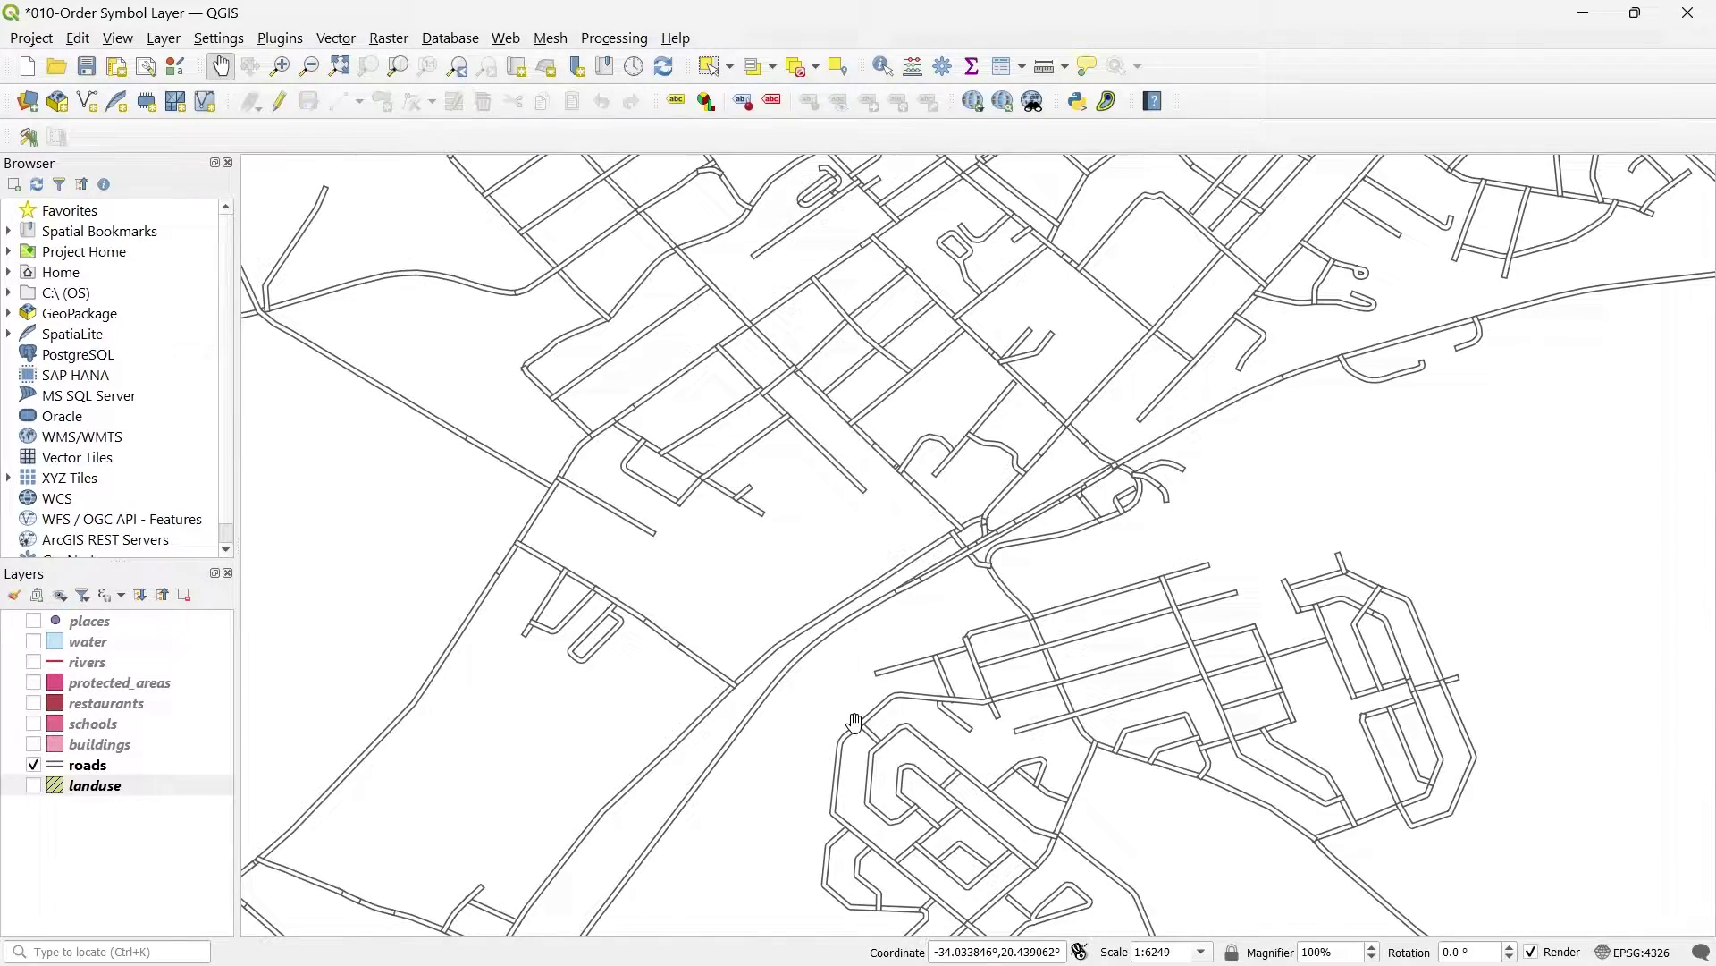
scroll(651, 458, "up", 2)
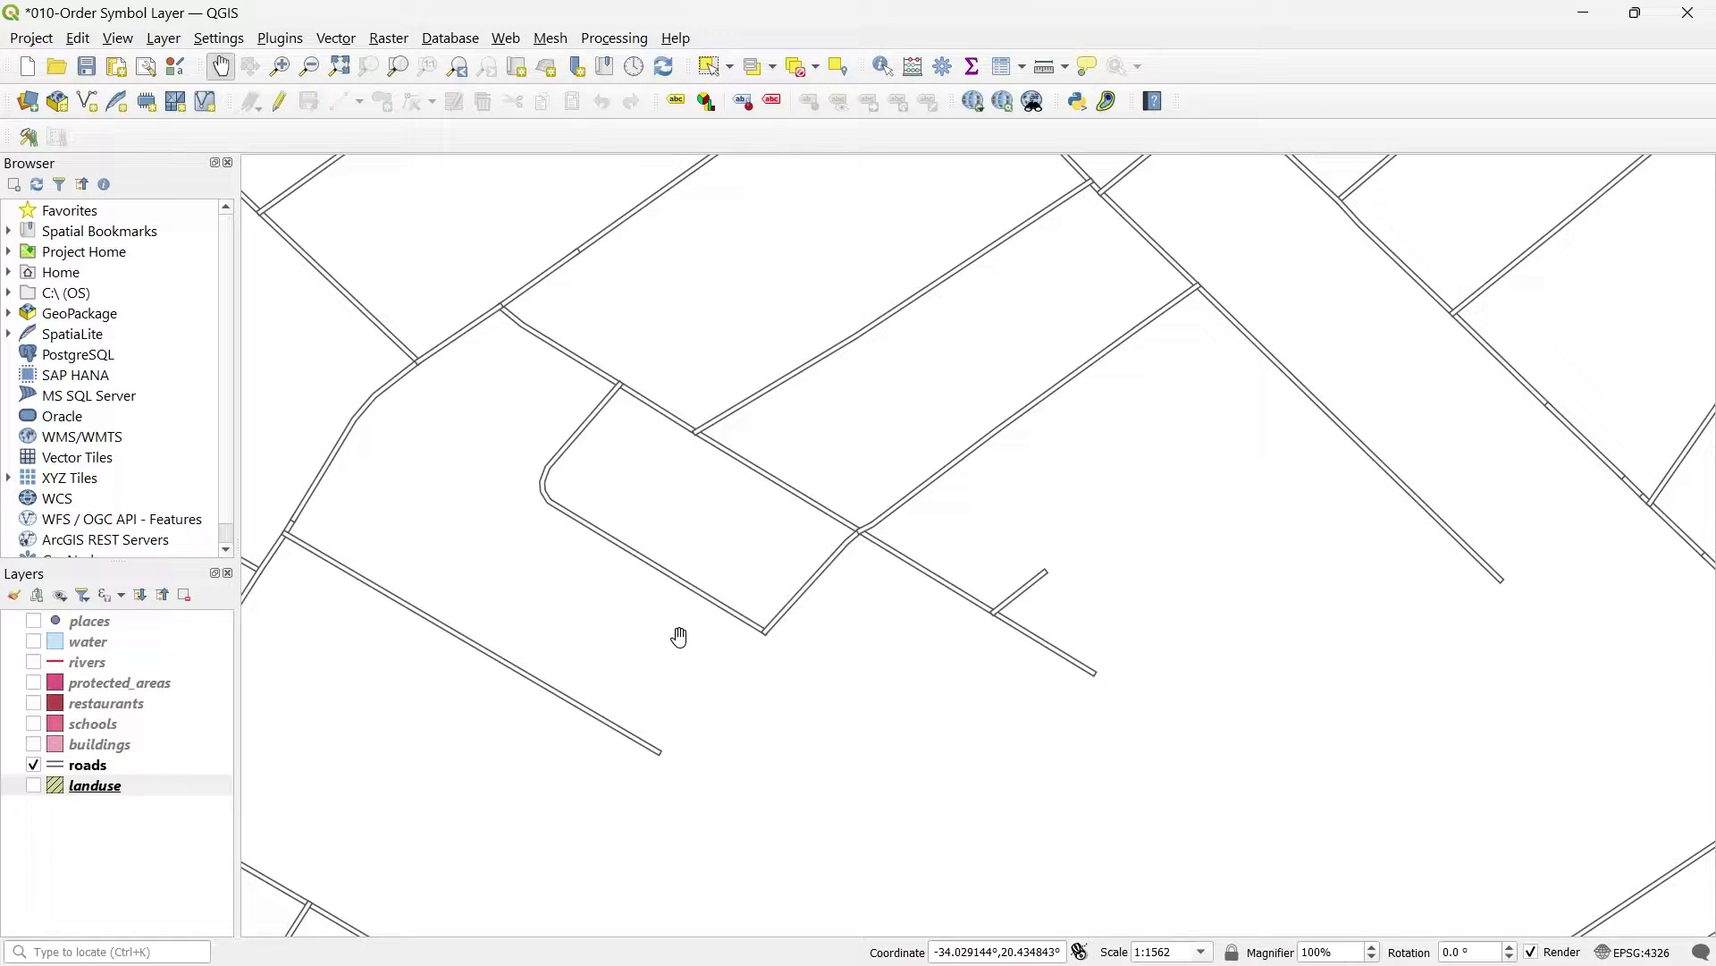
scroll(680, 638, "down", 3)
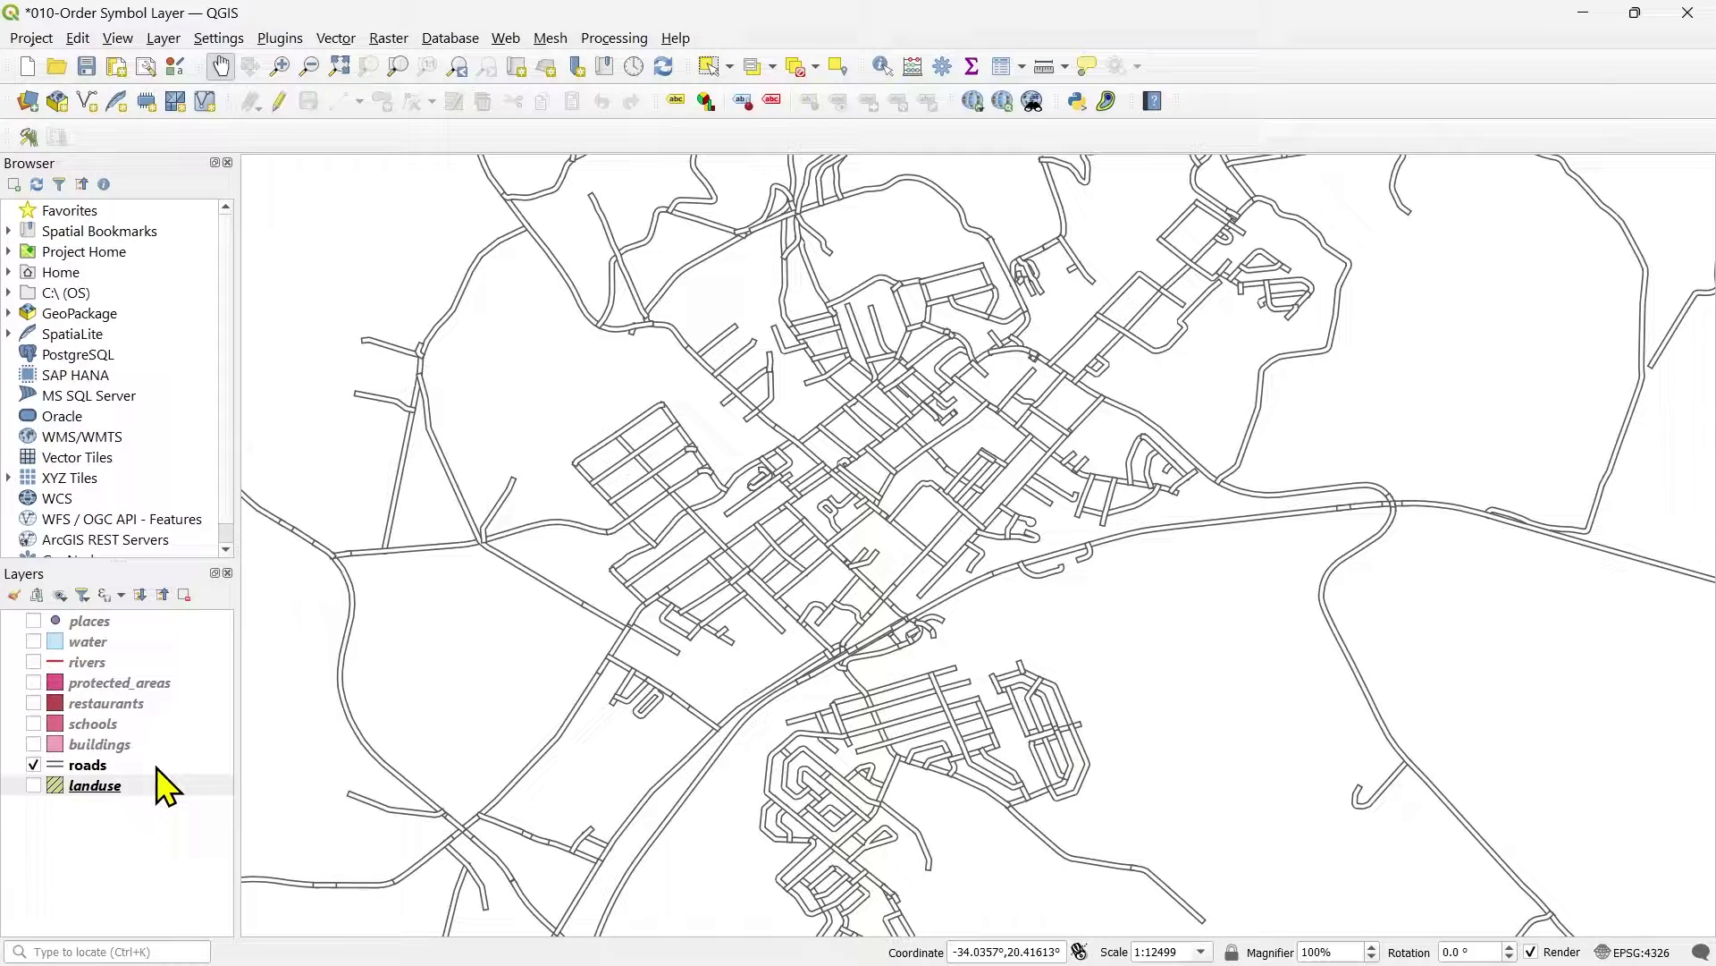
Step: Make roads current, briefly open and close Layer Styling, then open roads Properties on Symbology
left_click(157, 768)
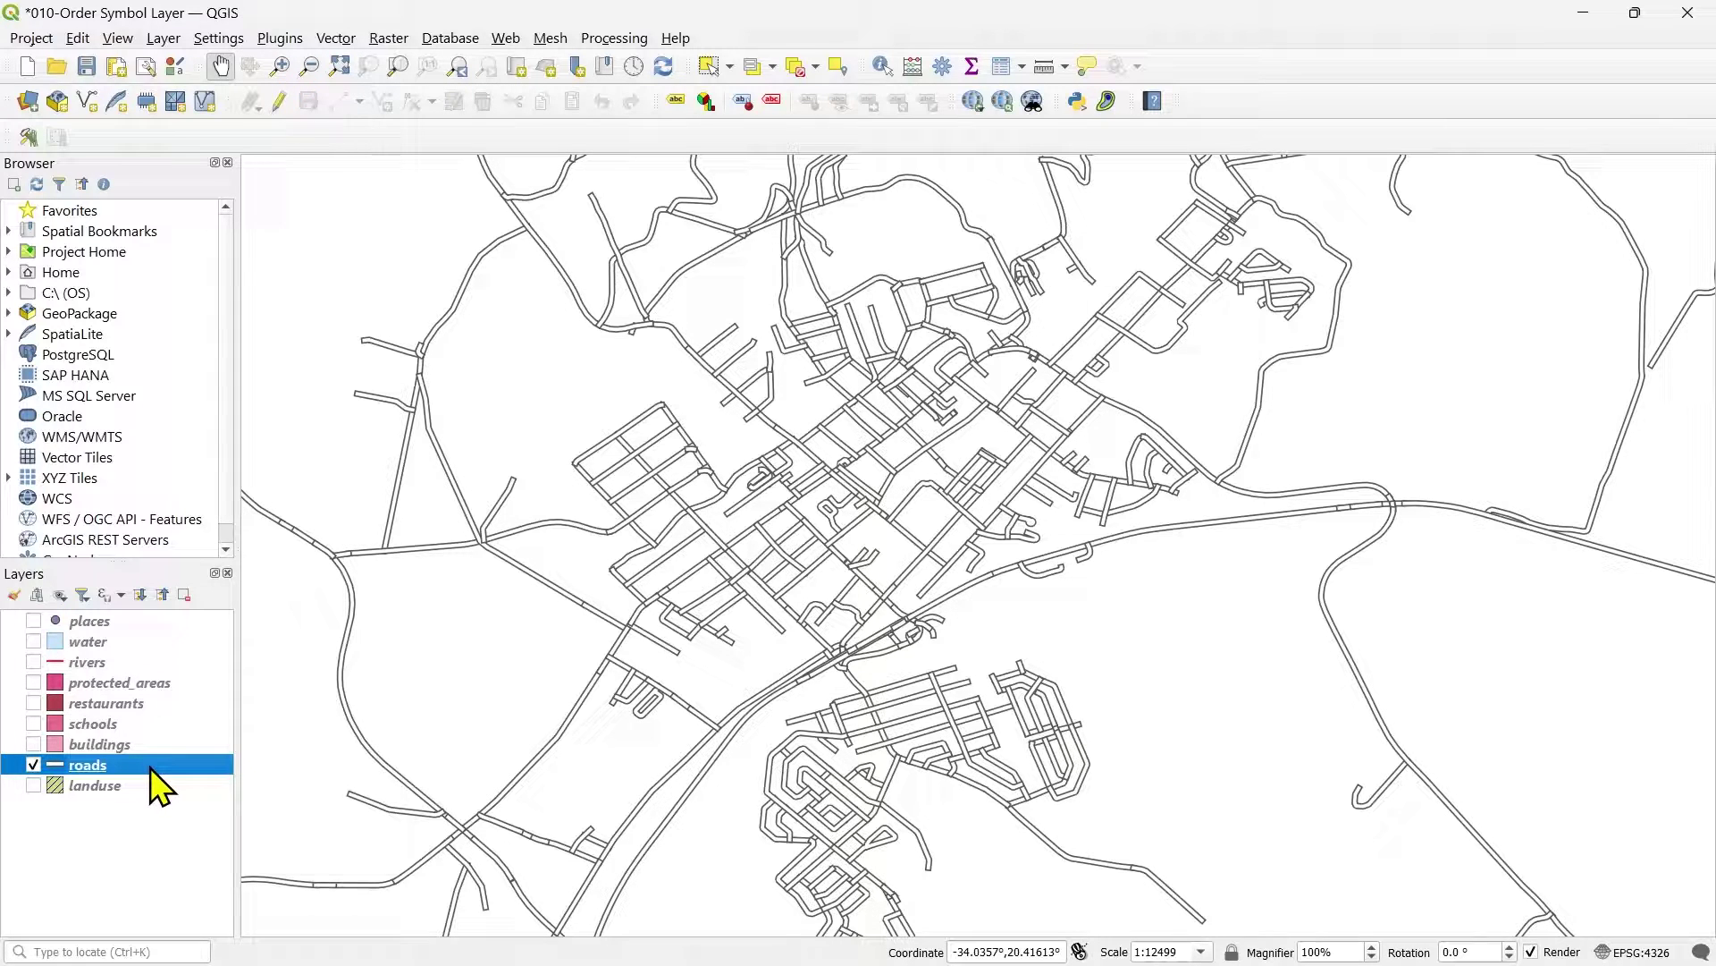
right_click(149, 769)
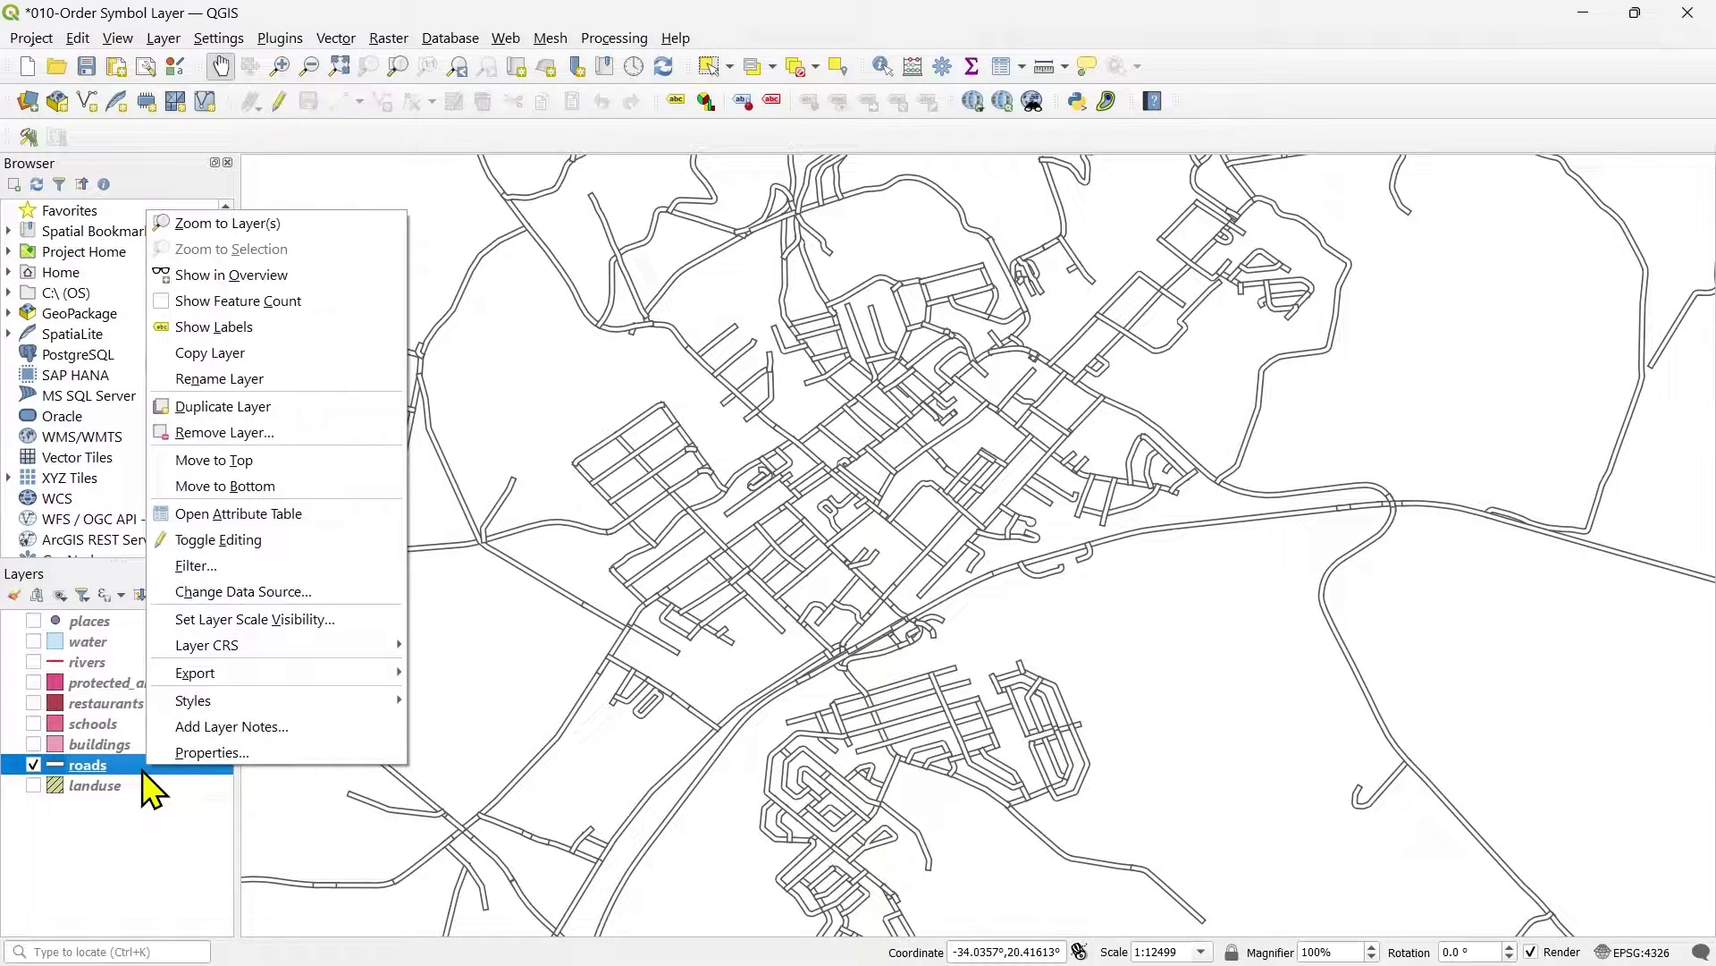
left_click(129, 778)
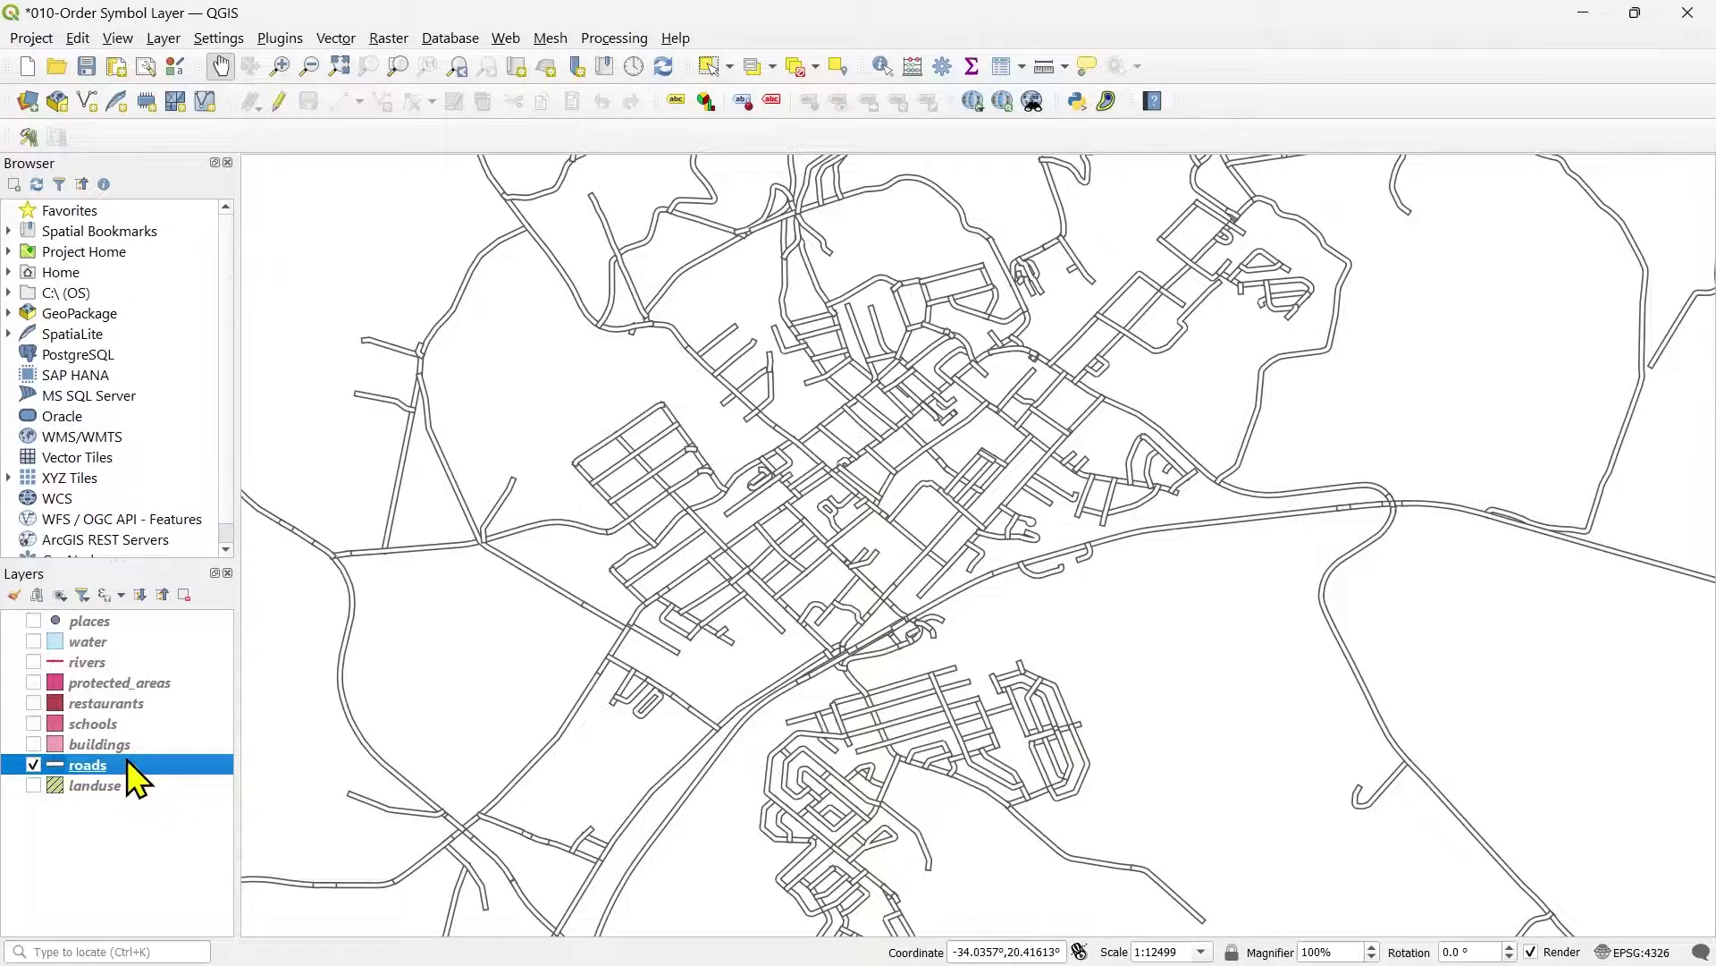
left_click(13, 595)
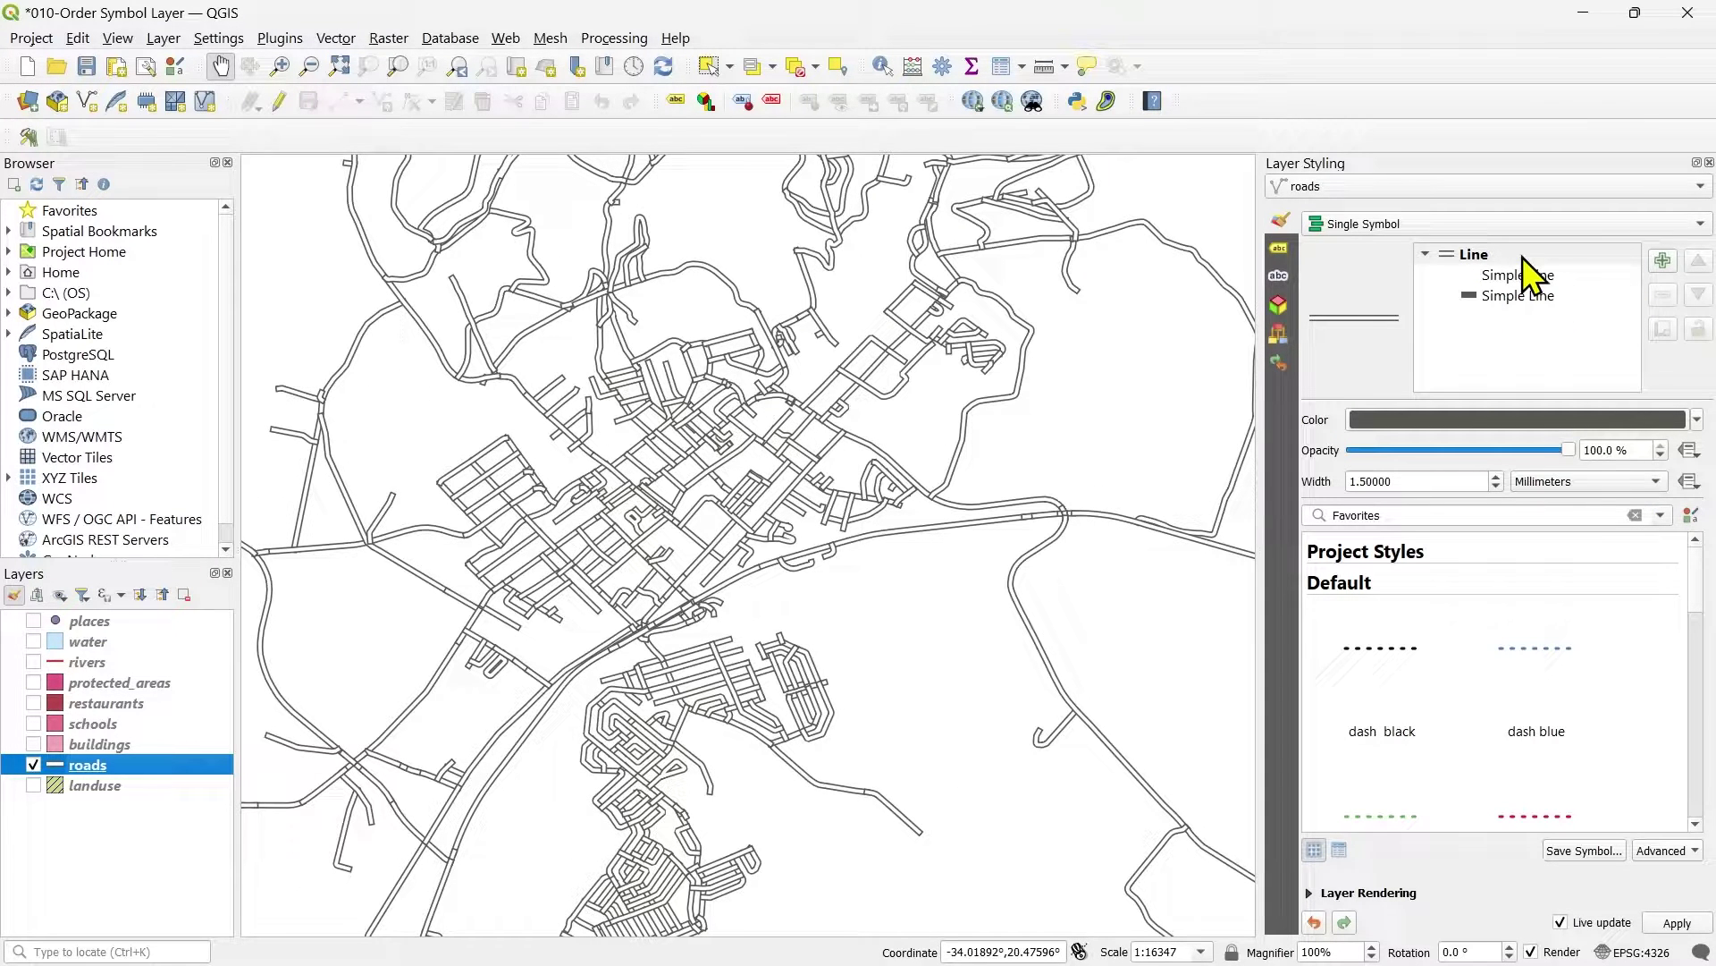
left_click(1709, 163)
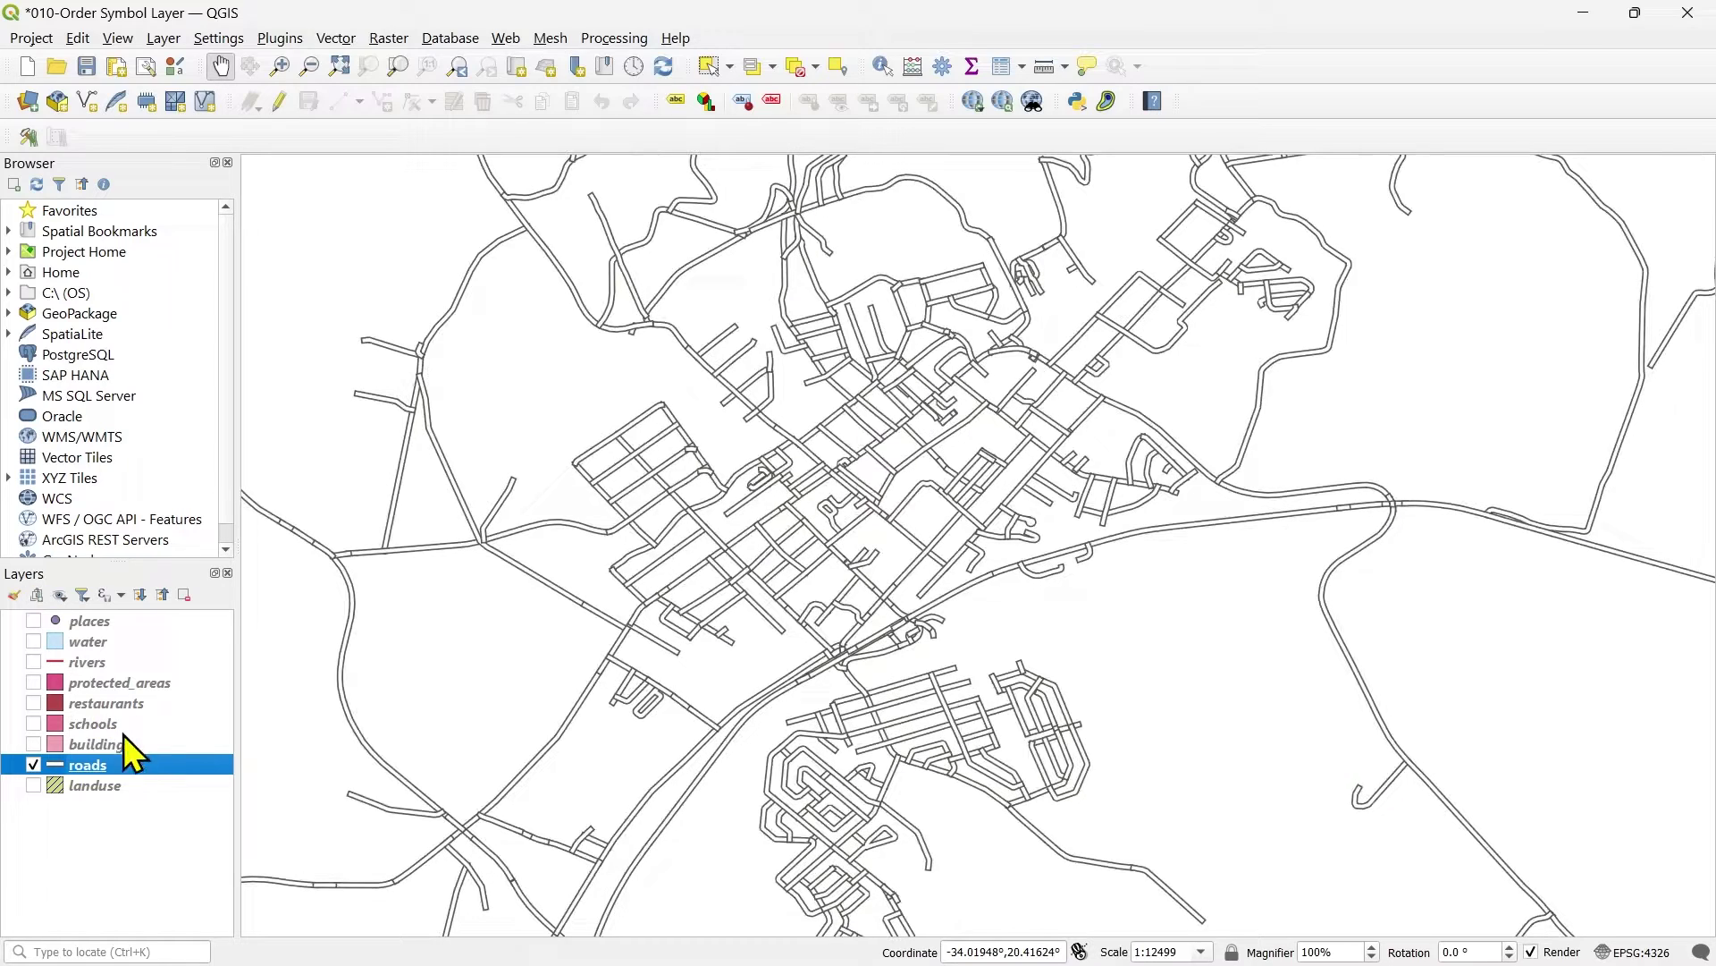
right_click(148, 772)
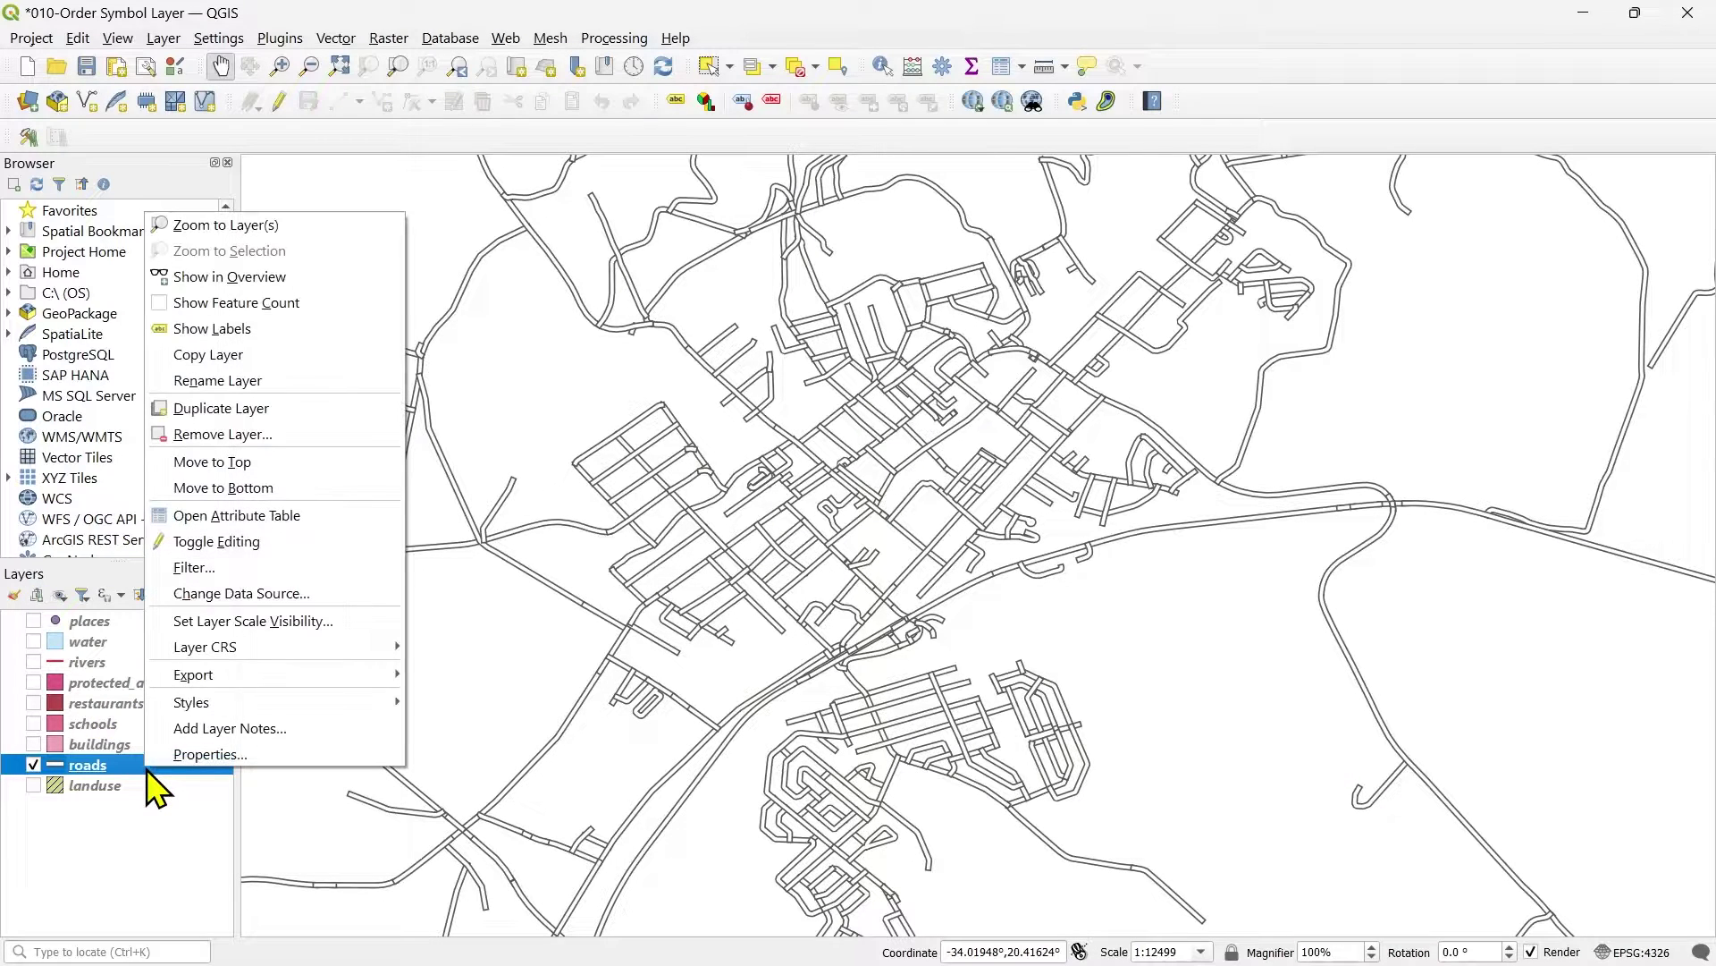
left_click(206, 754)
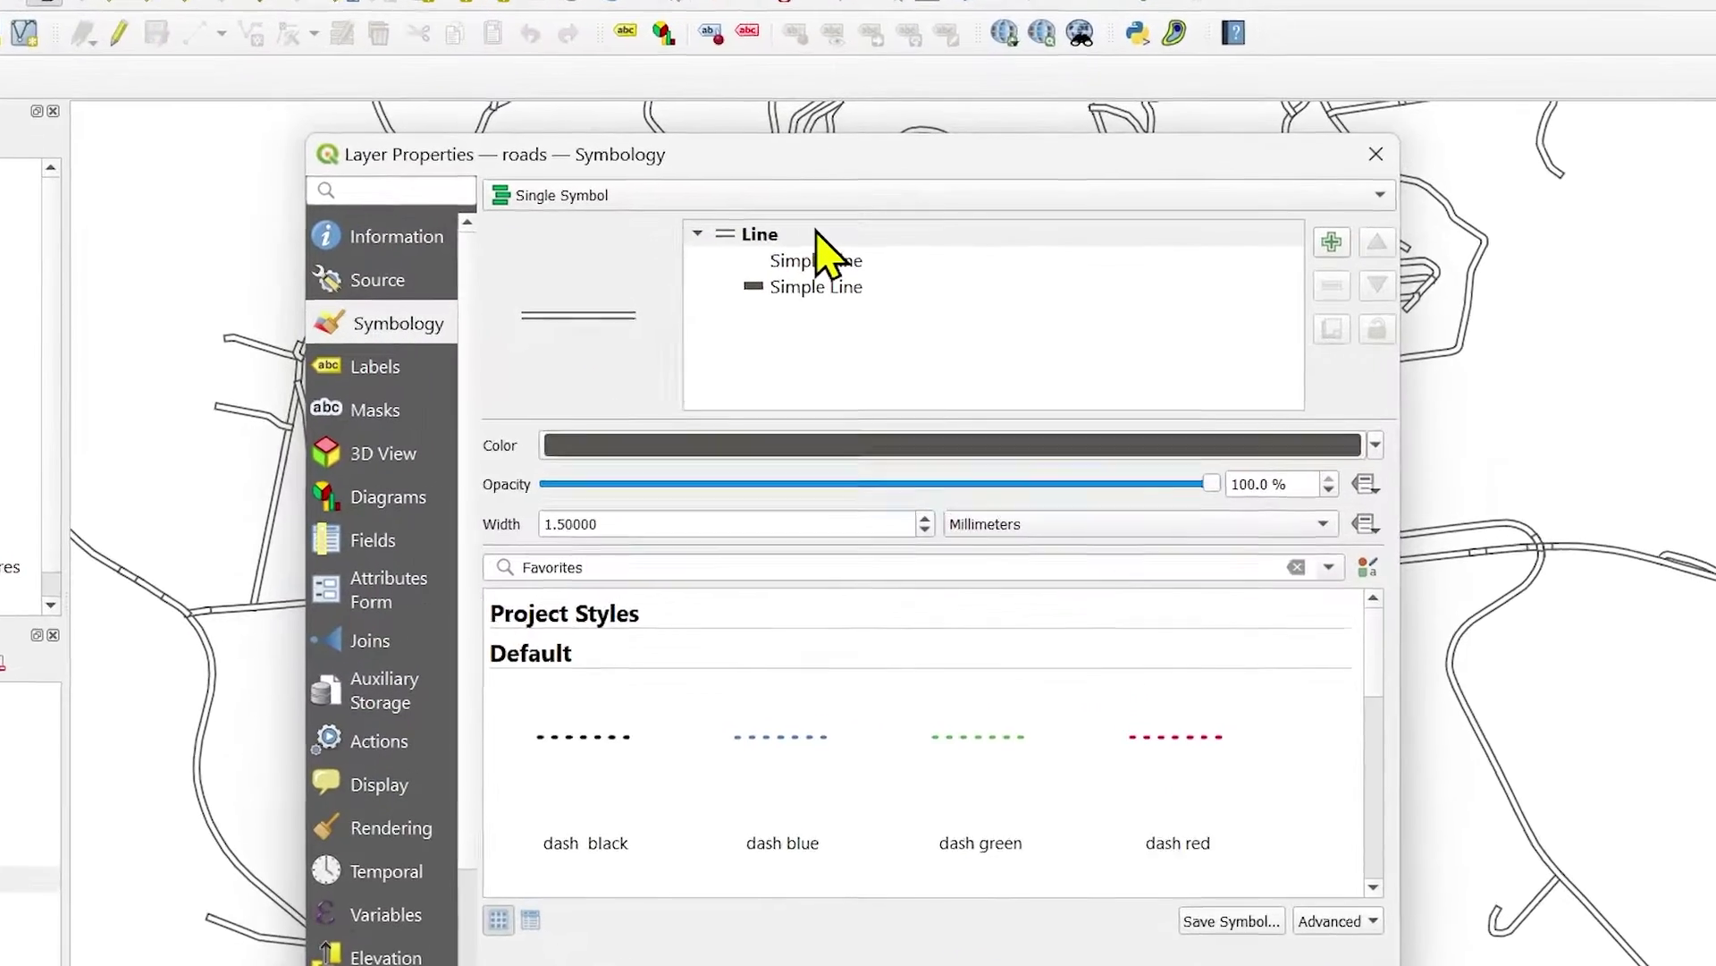
left_click(813, 235)
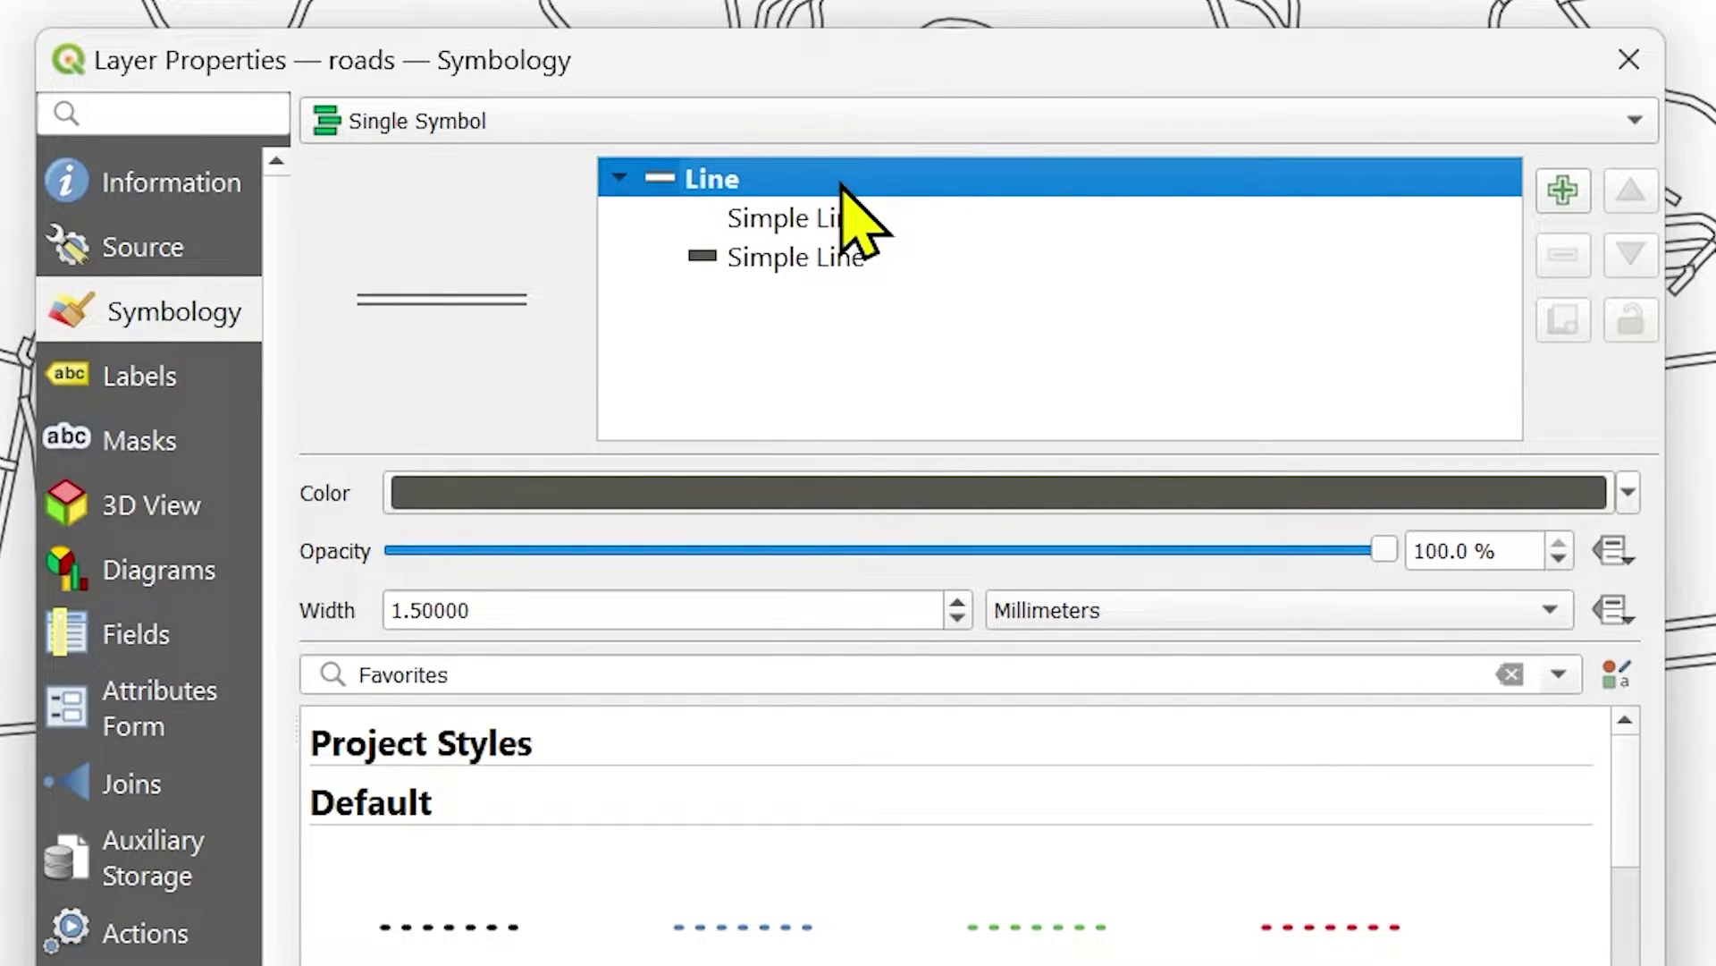
left_click(838, 218)
left_click(778, 257)
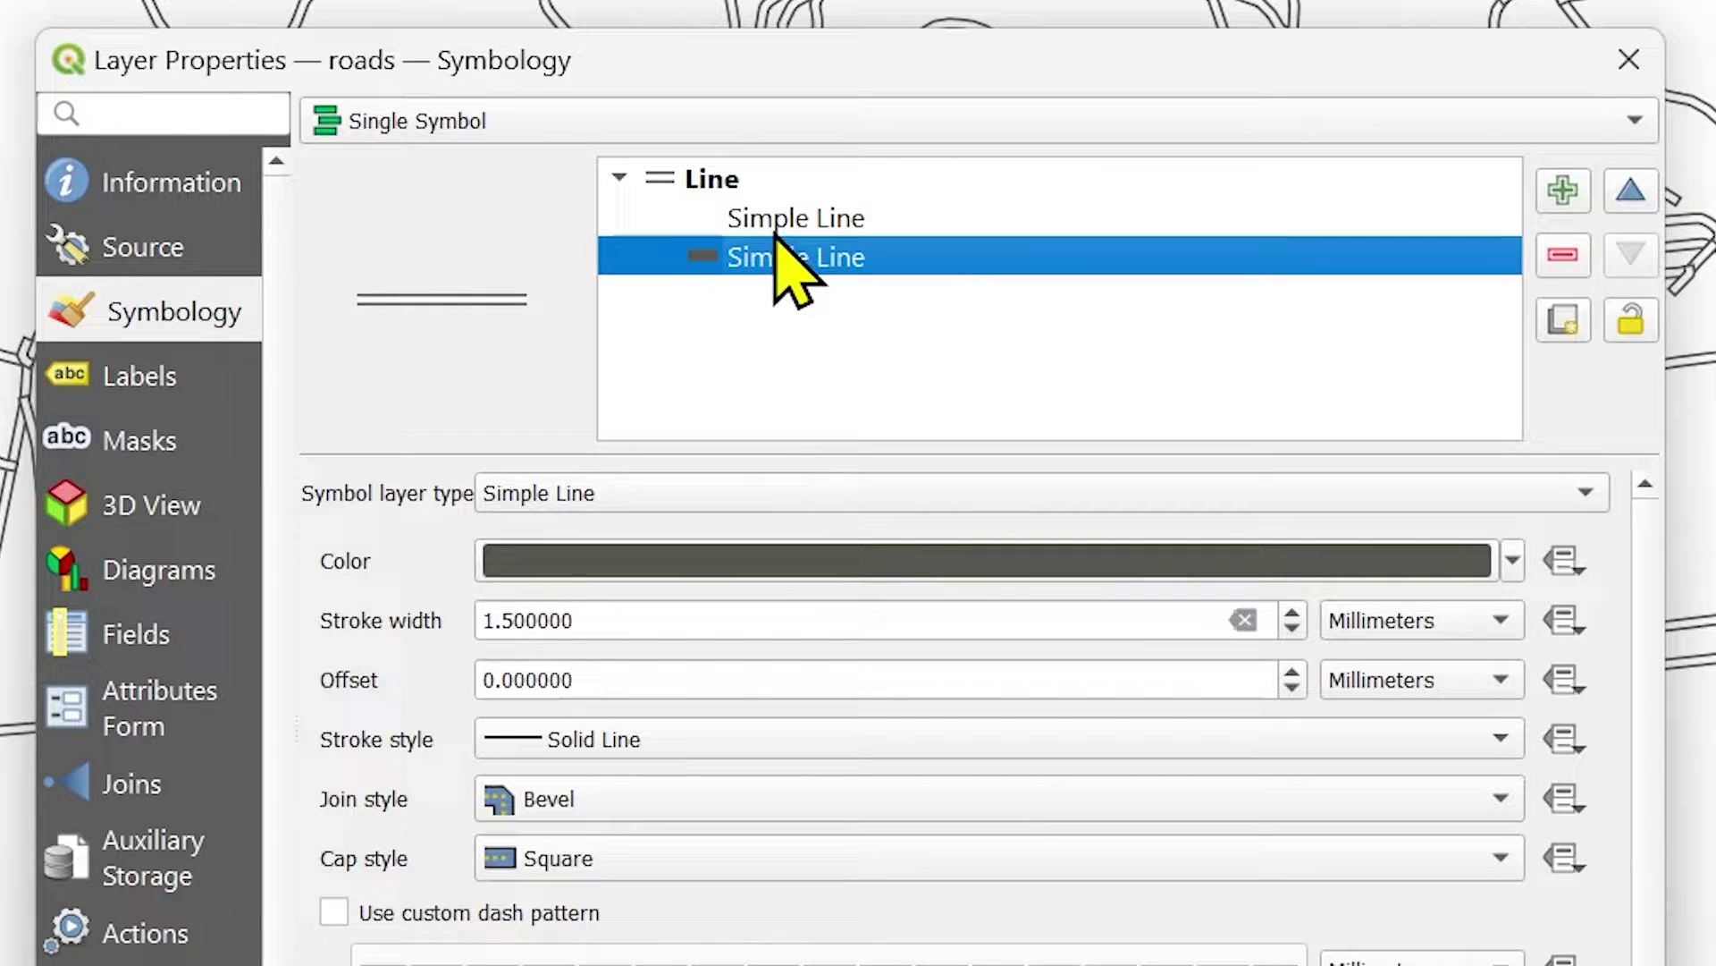
left_click(774, 220)
left_click(769, 178)
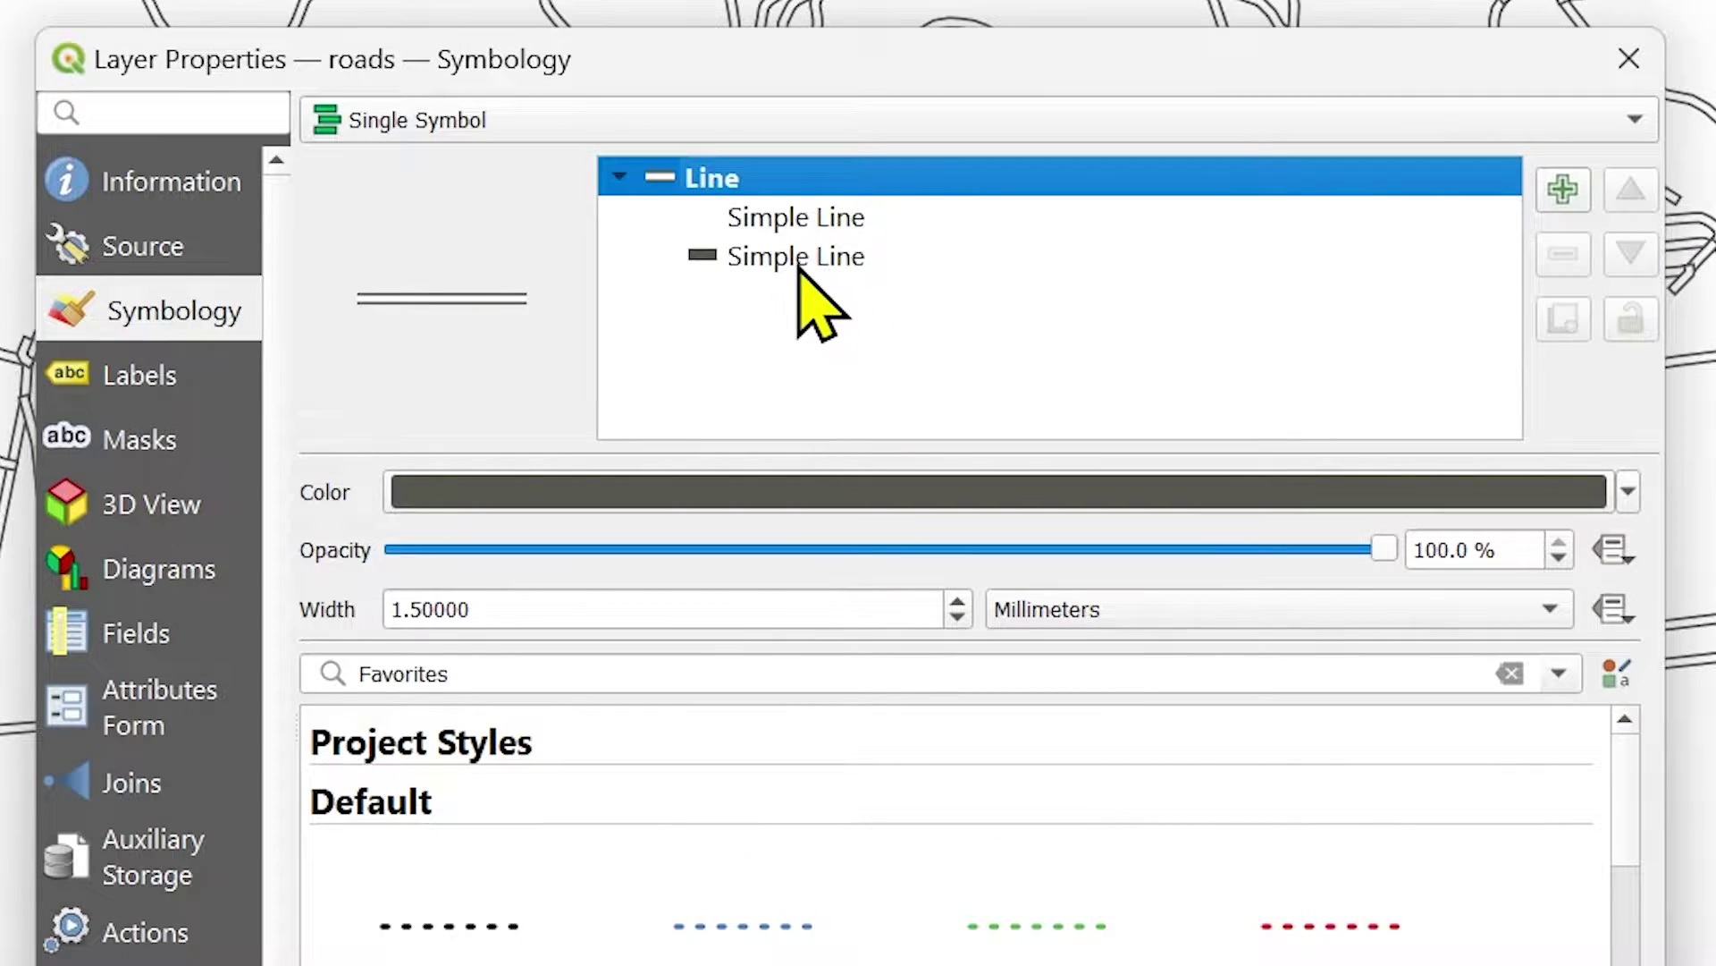
left_click(799, 268)
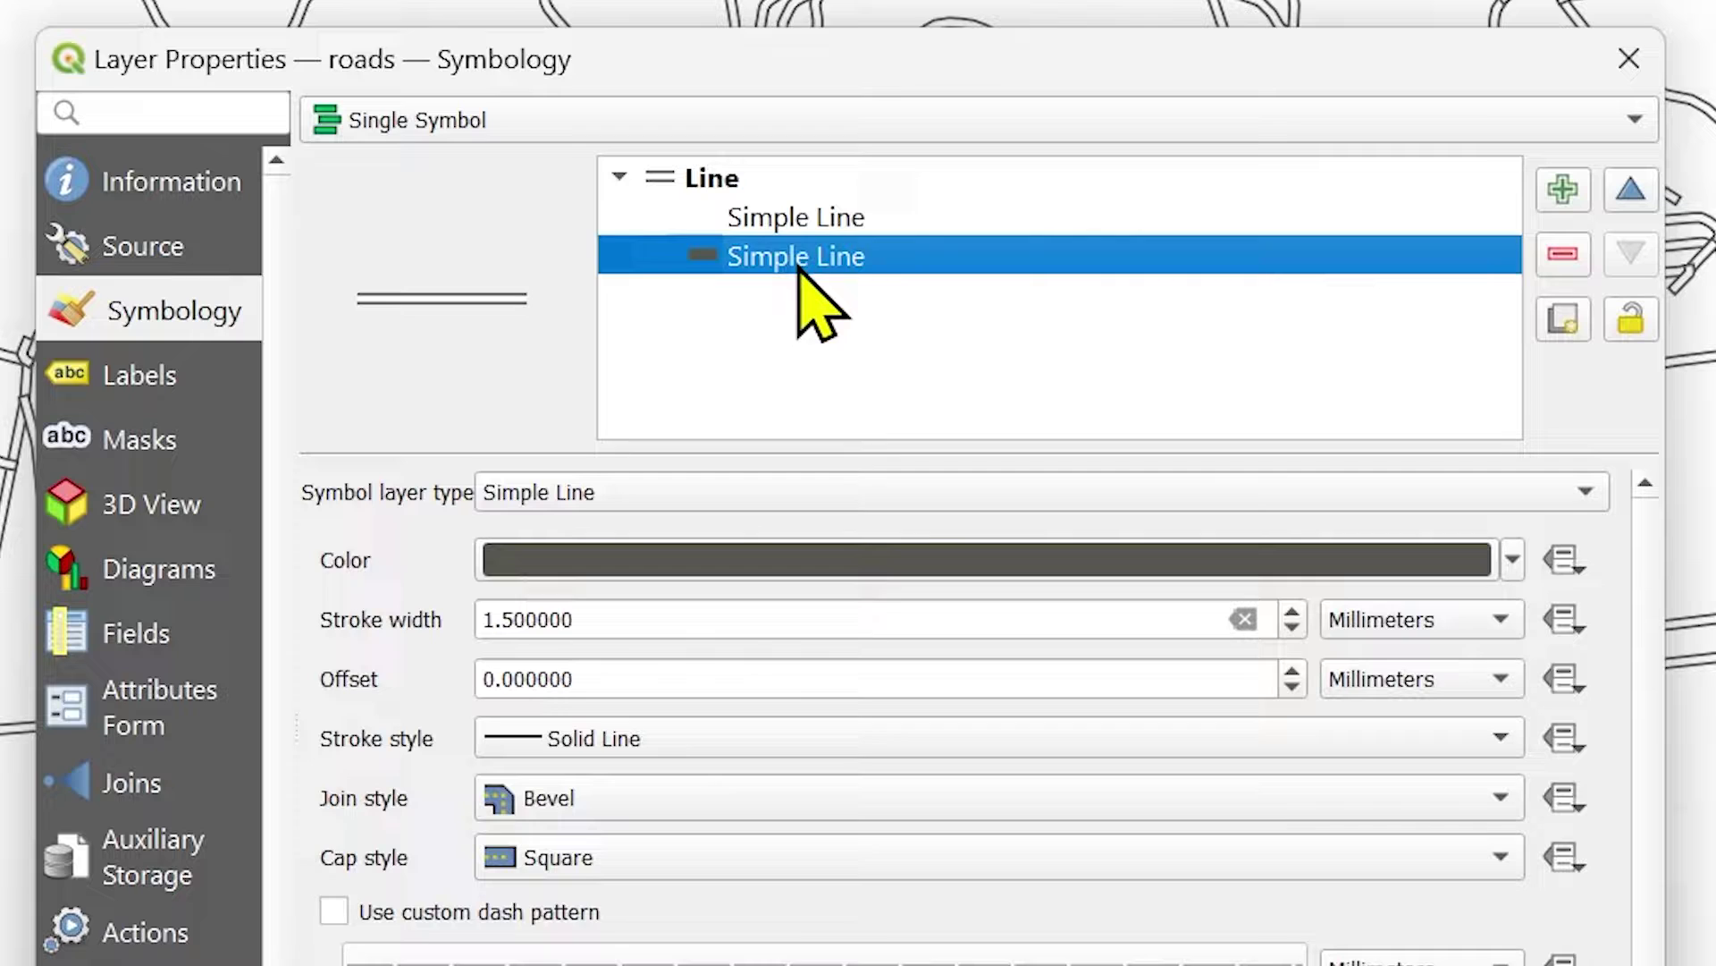
left_click(836, 220)
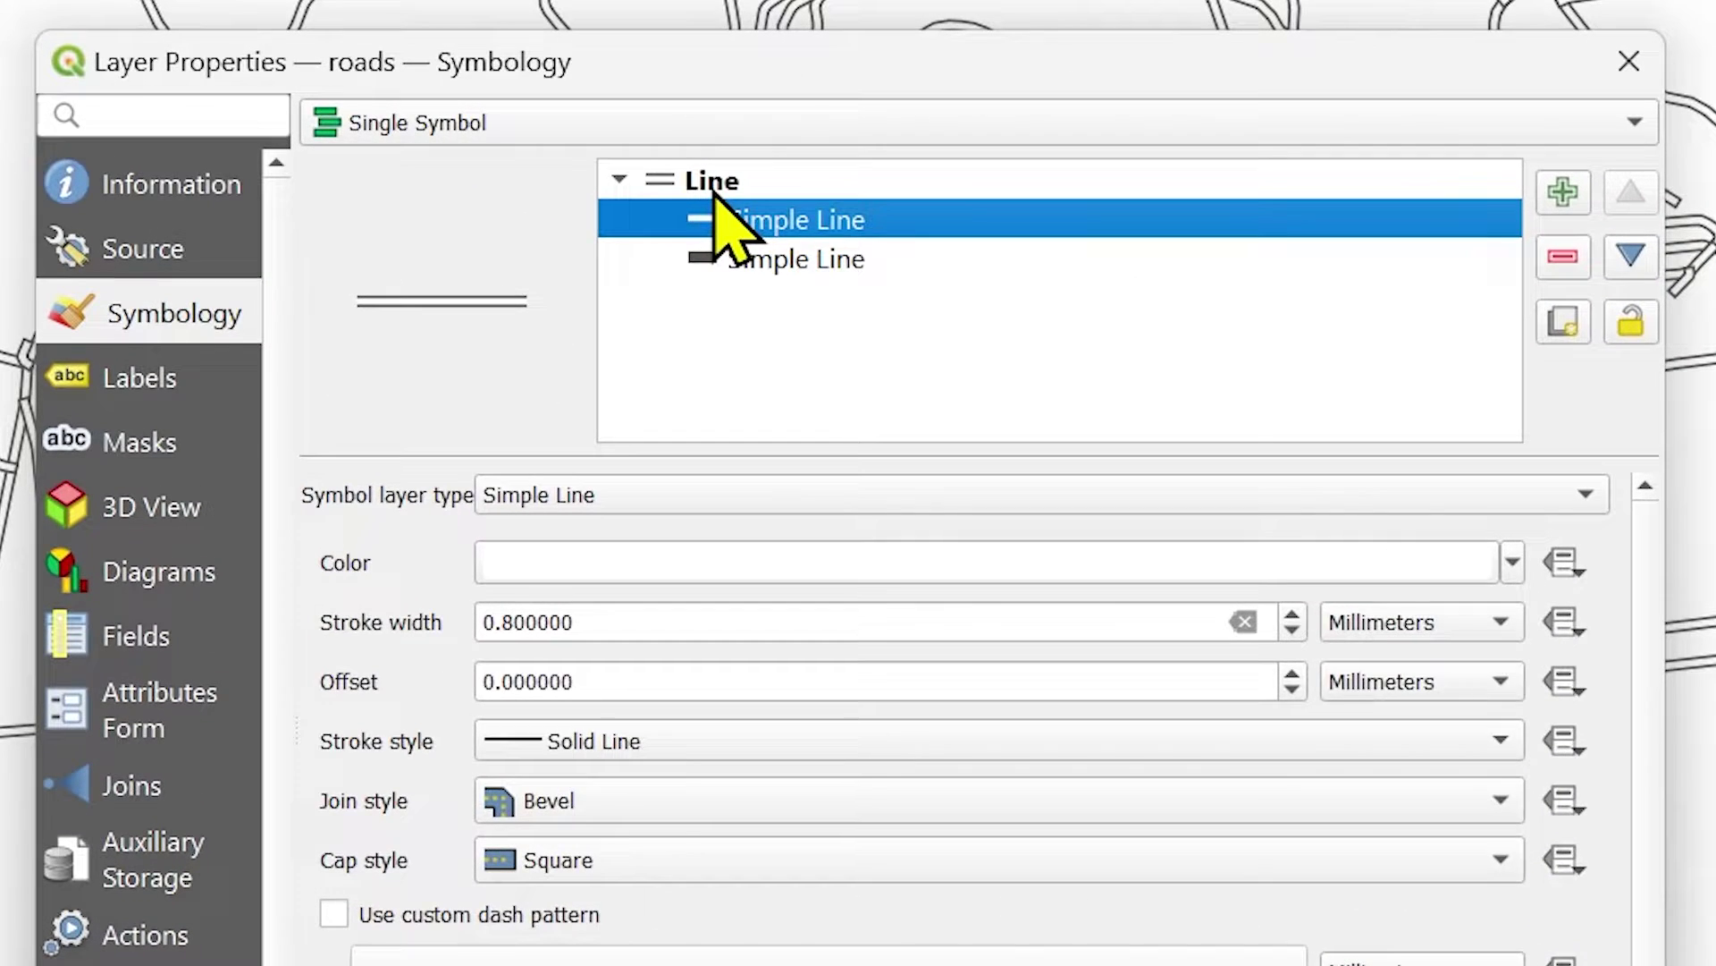
left_click(553, 139)
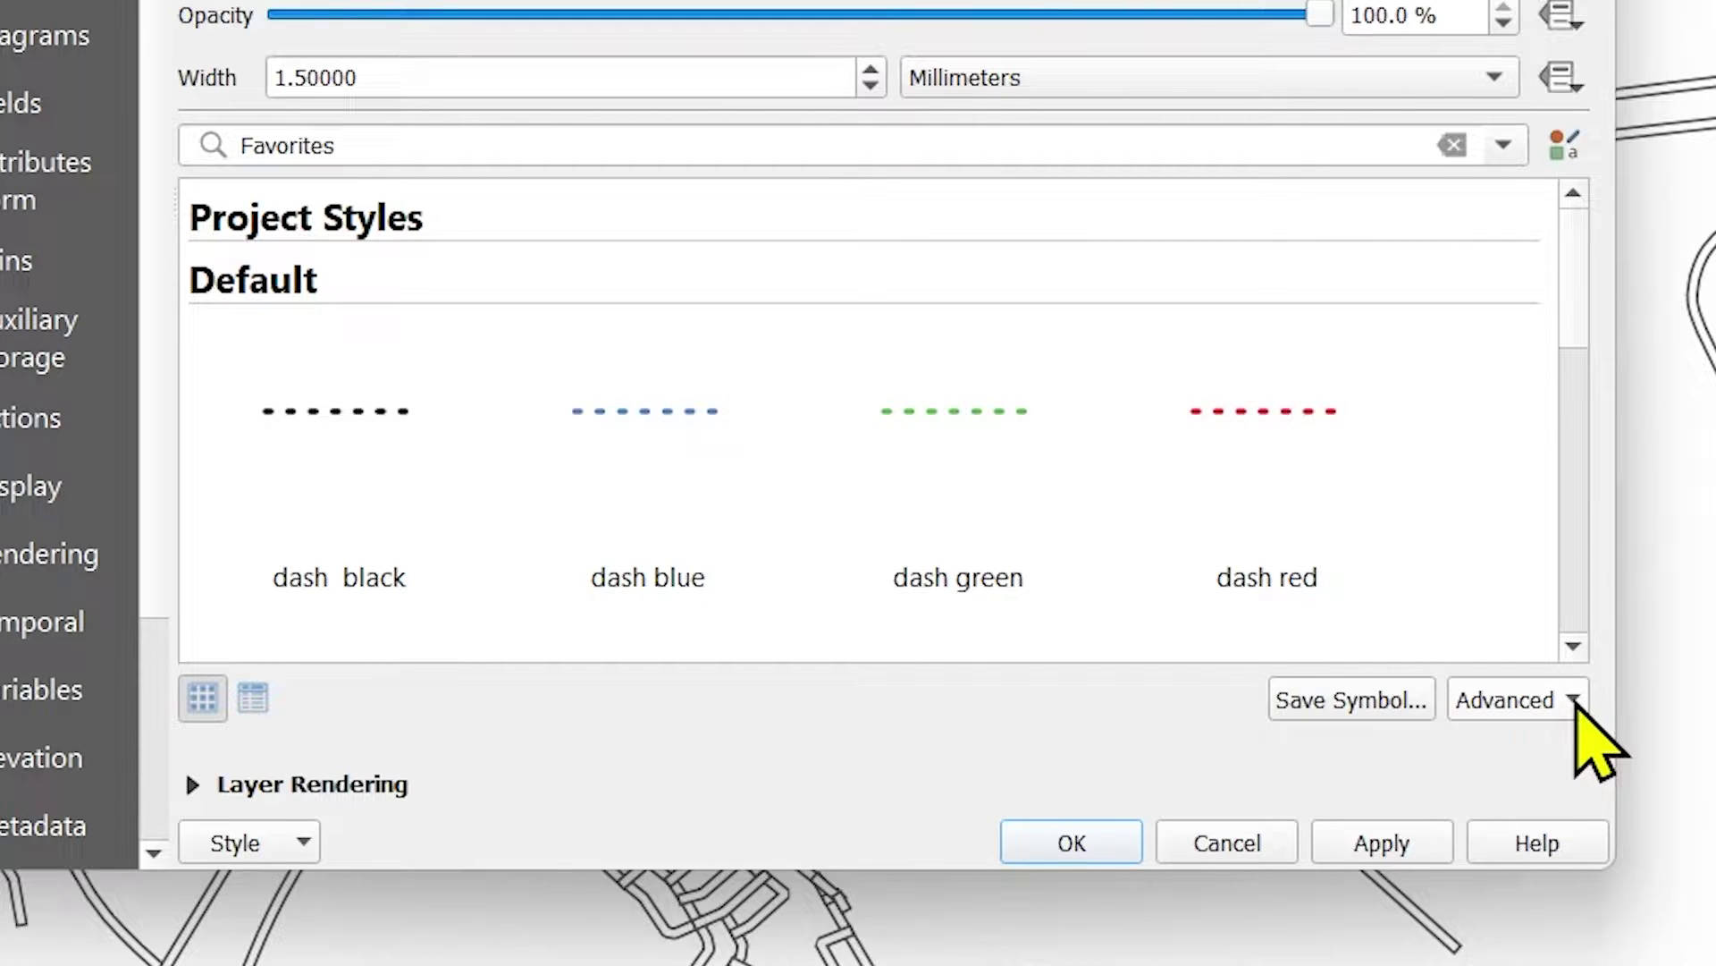
Step: Enable symbol levels for the roads symbol, with outer line in pass 0 and inner line in pass 1
left_click(1576, 703)
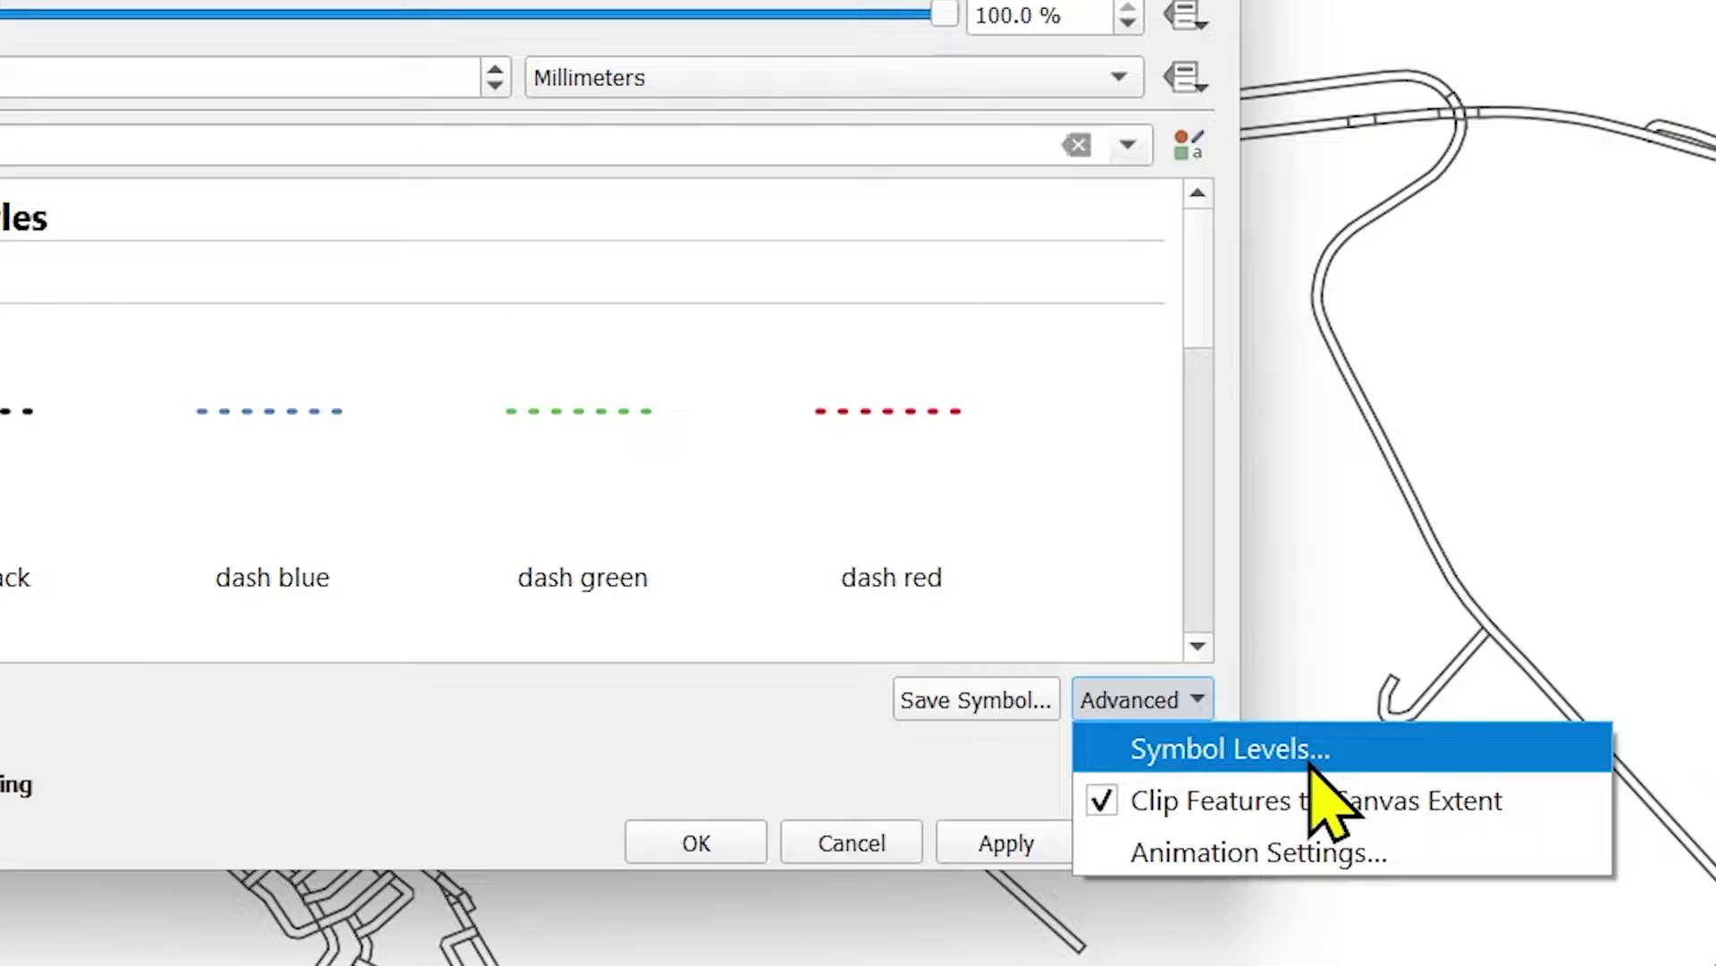
left_click(1310, 765)
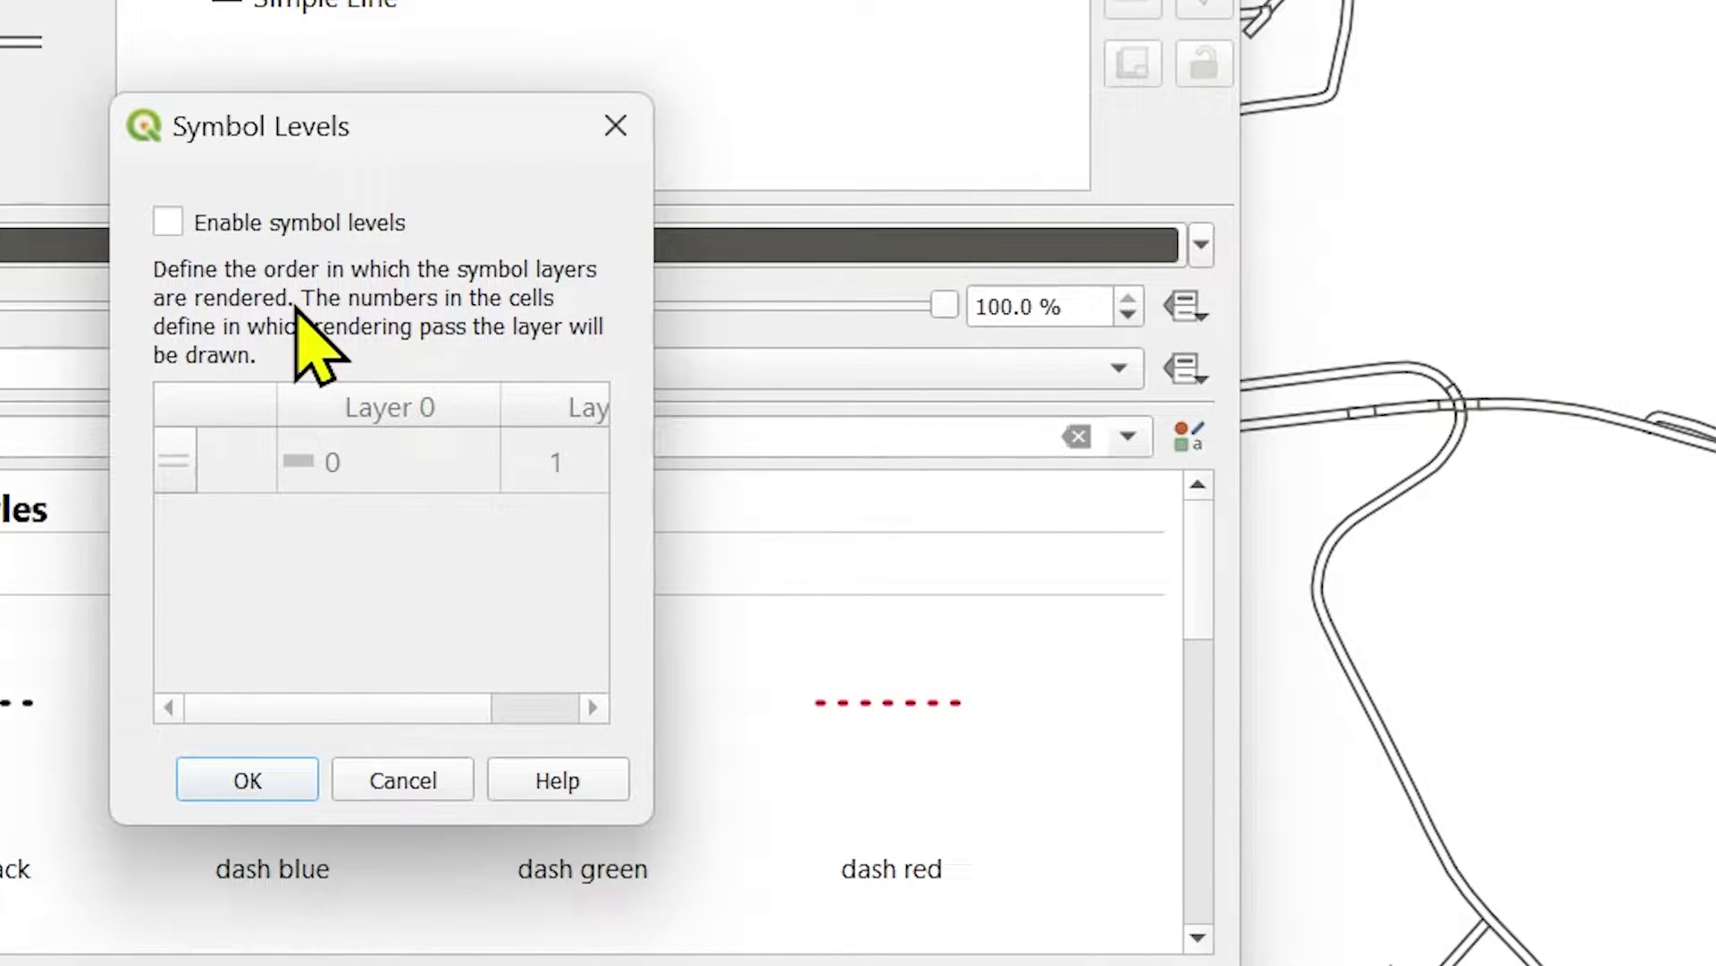
left_click(170, 223)
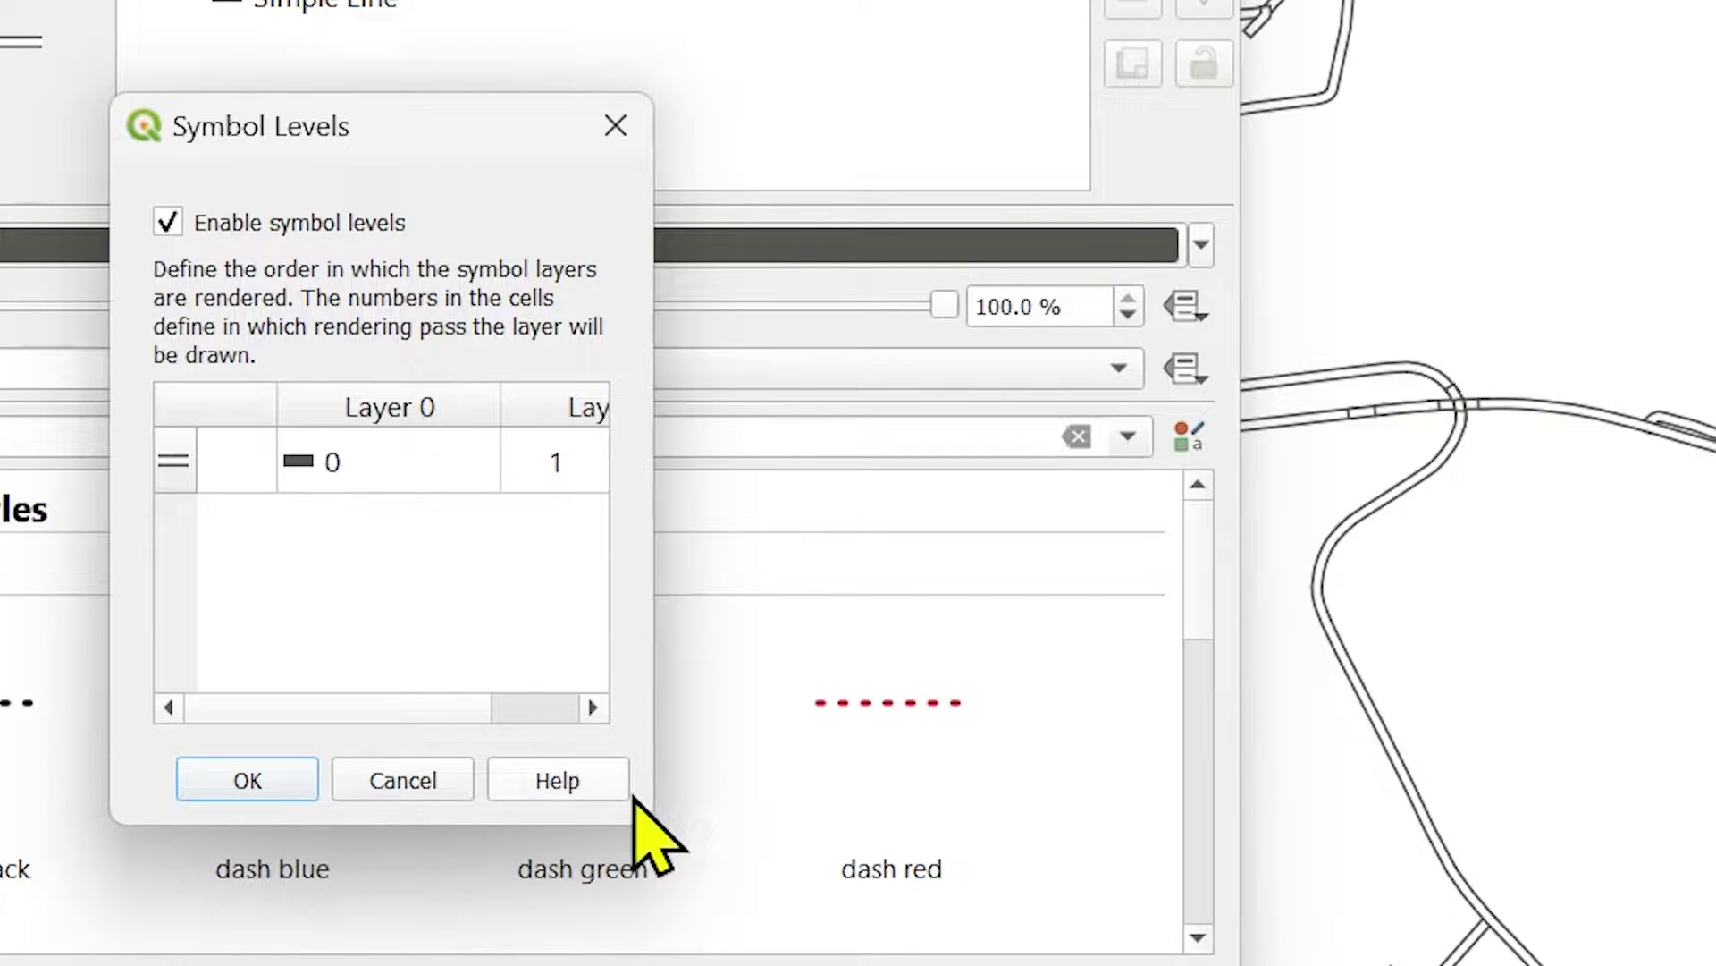
left_click_drag(644, 827, 952, 947)
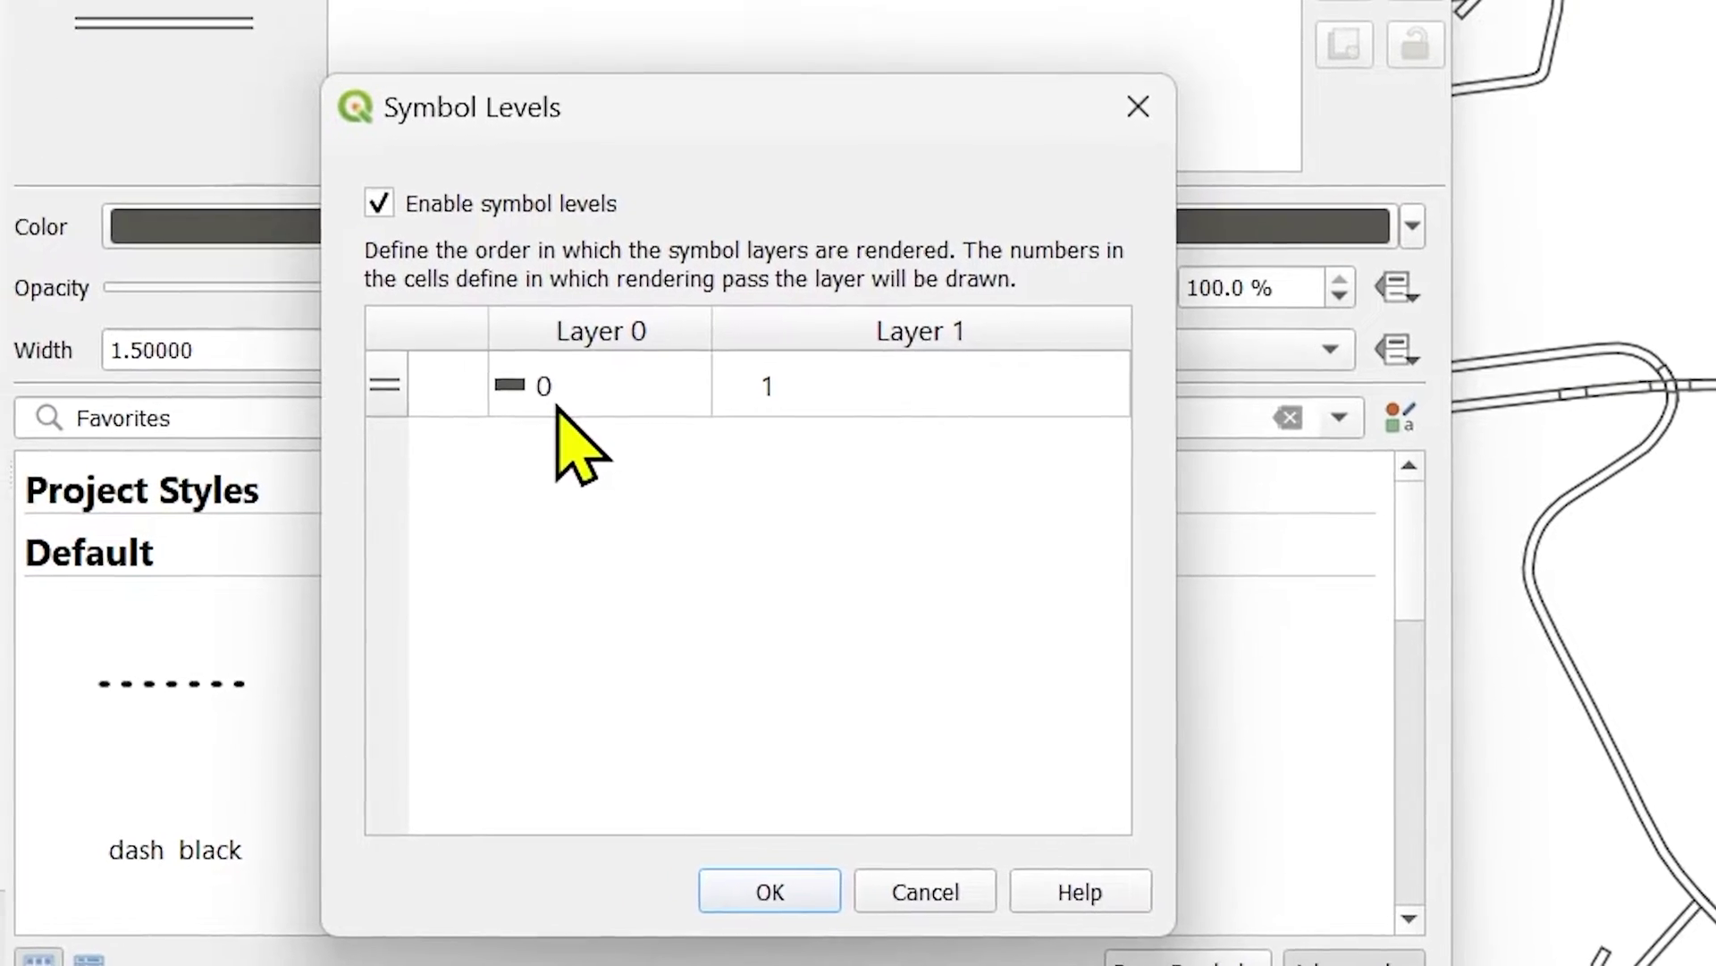
left_click(431, 411)
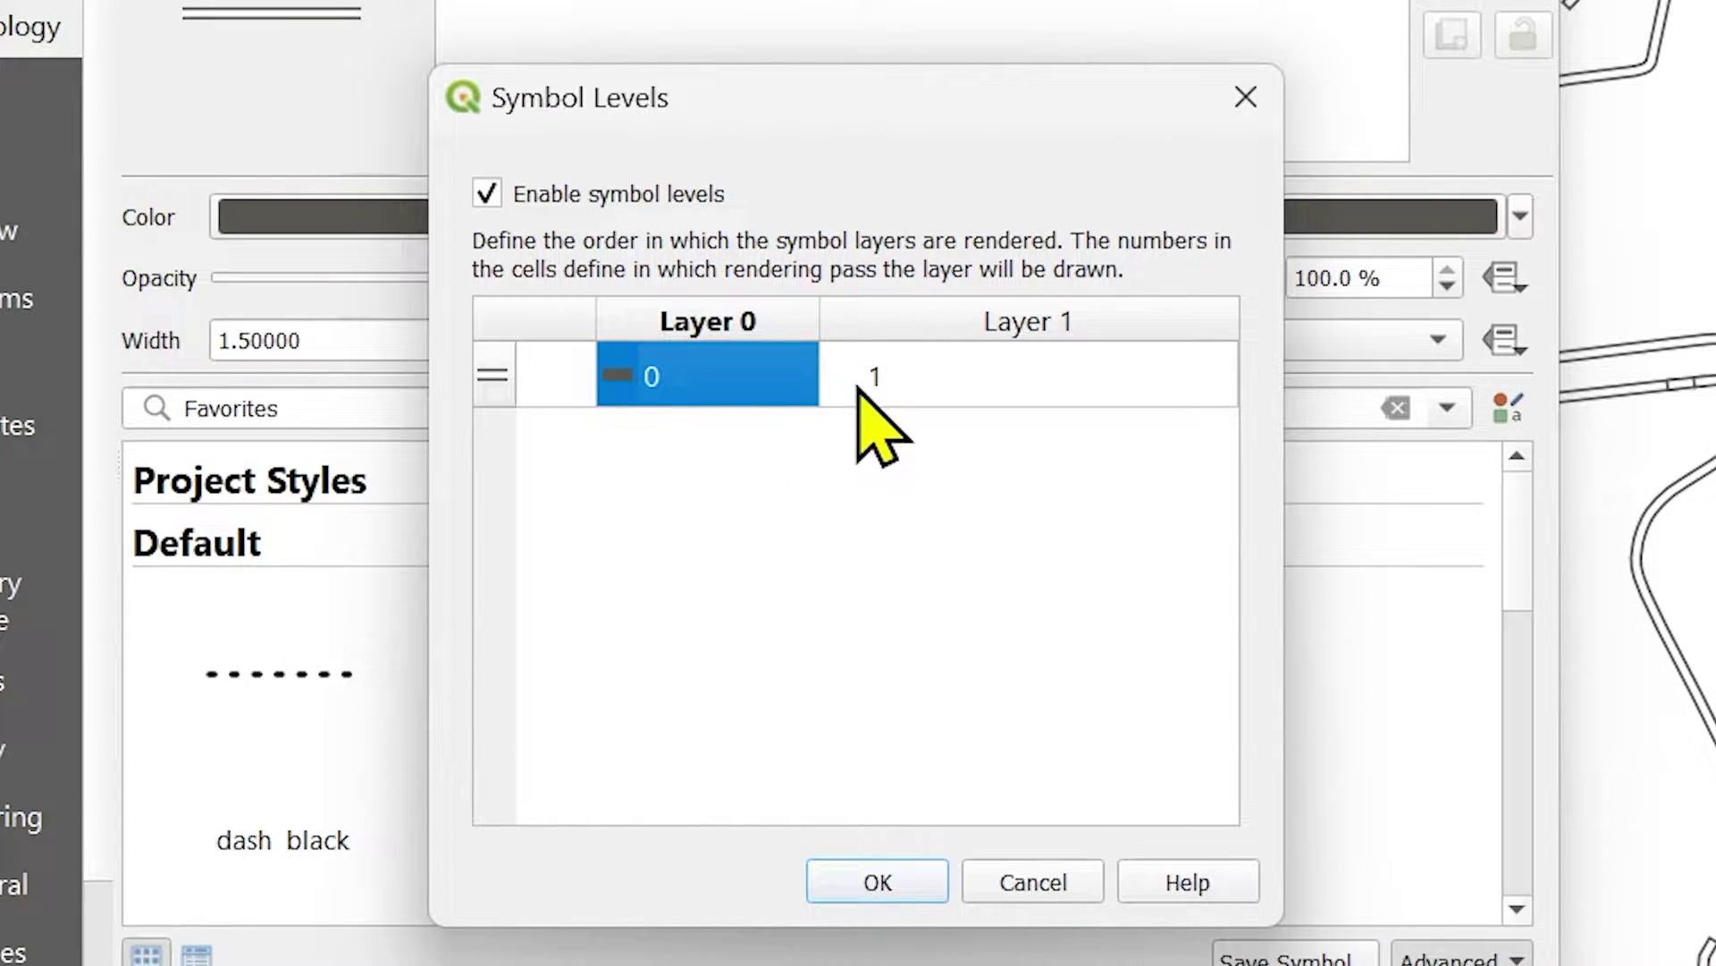
left_click(896, 386)
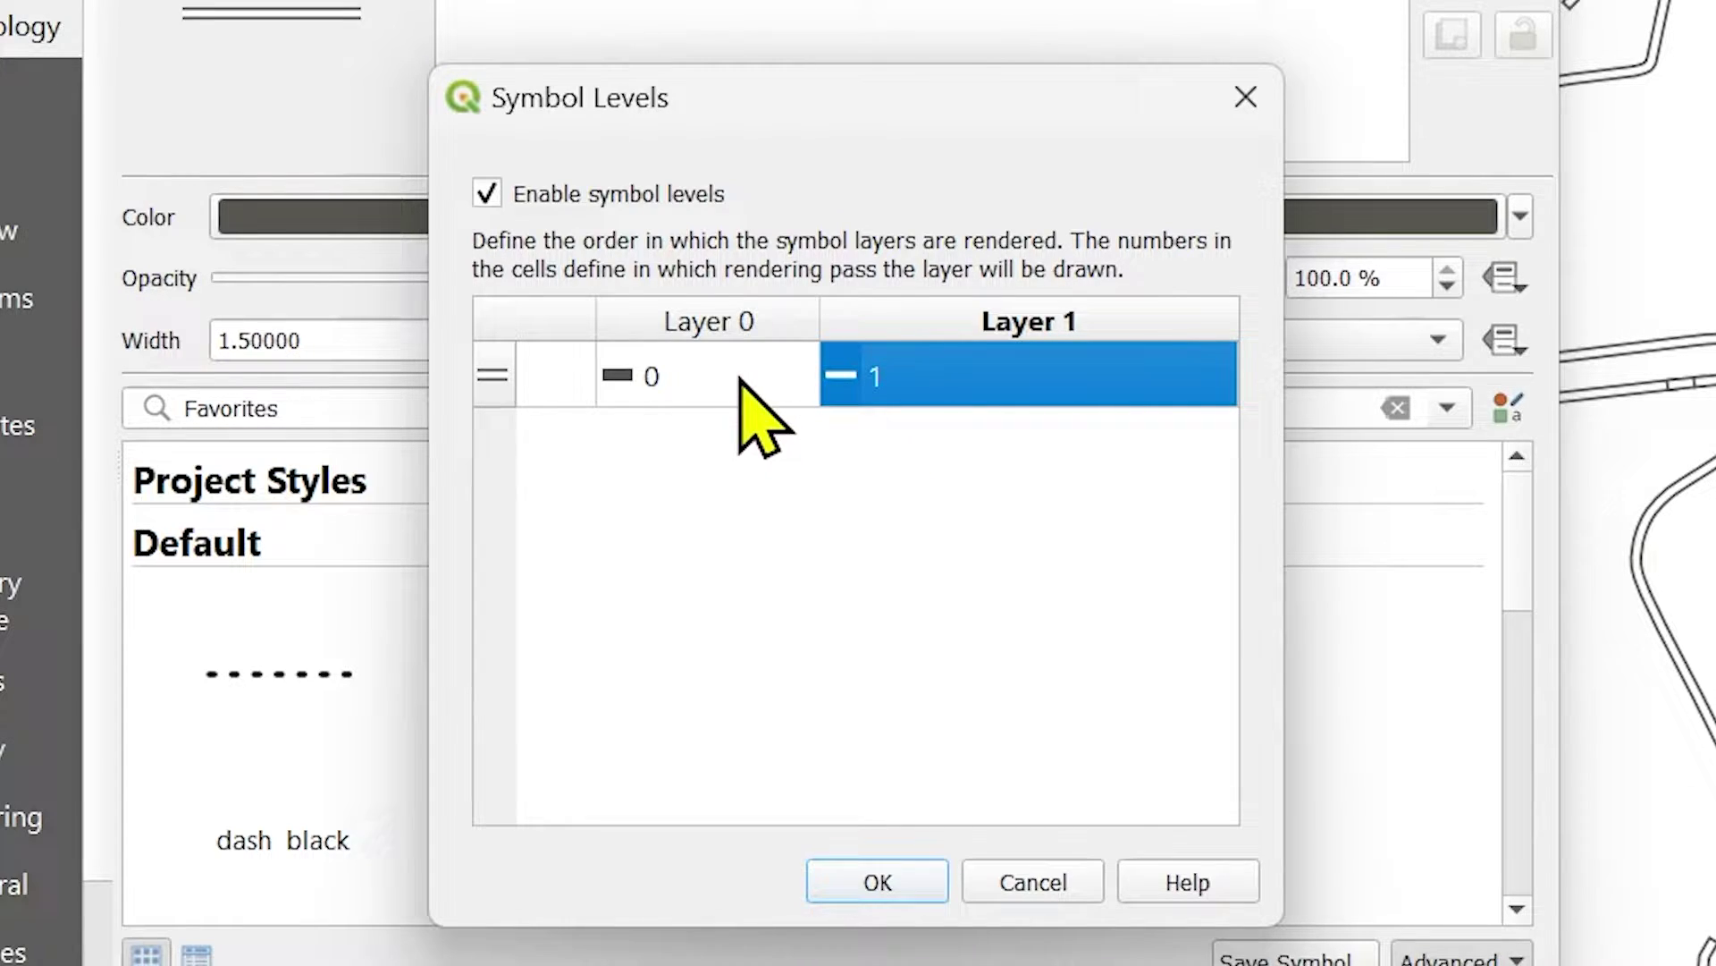
left_click(872, 882)
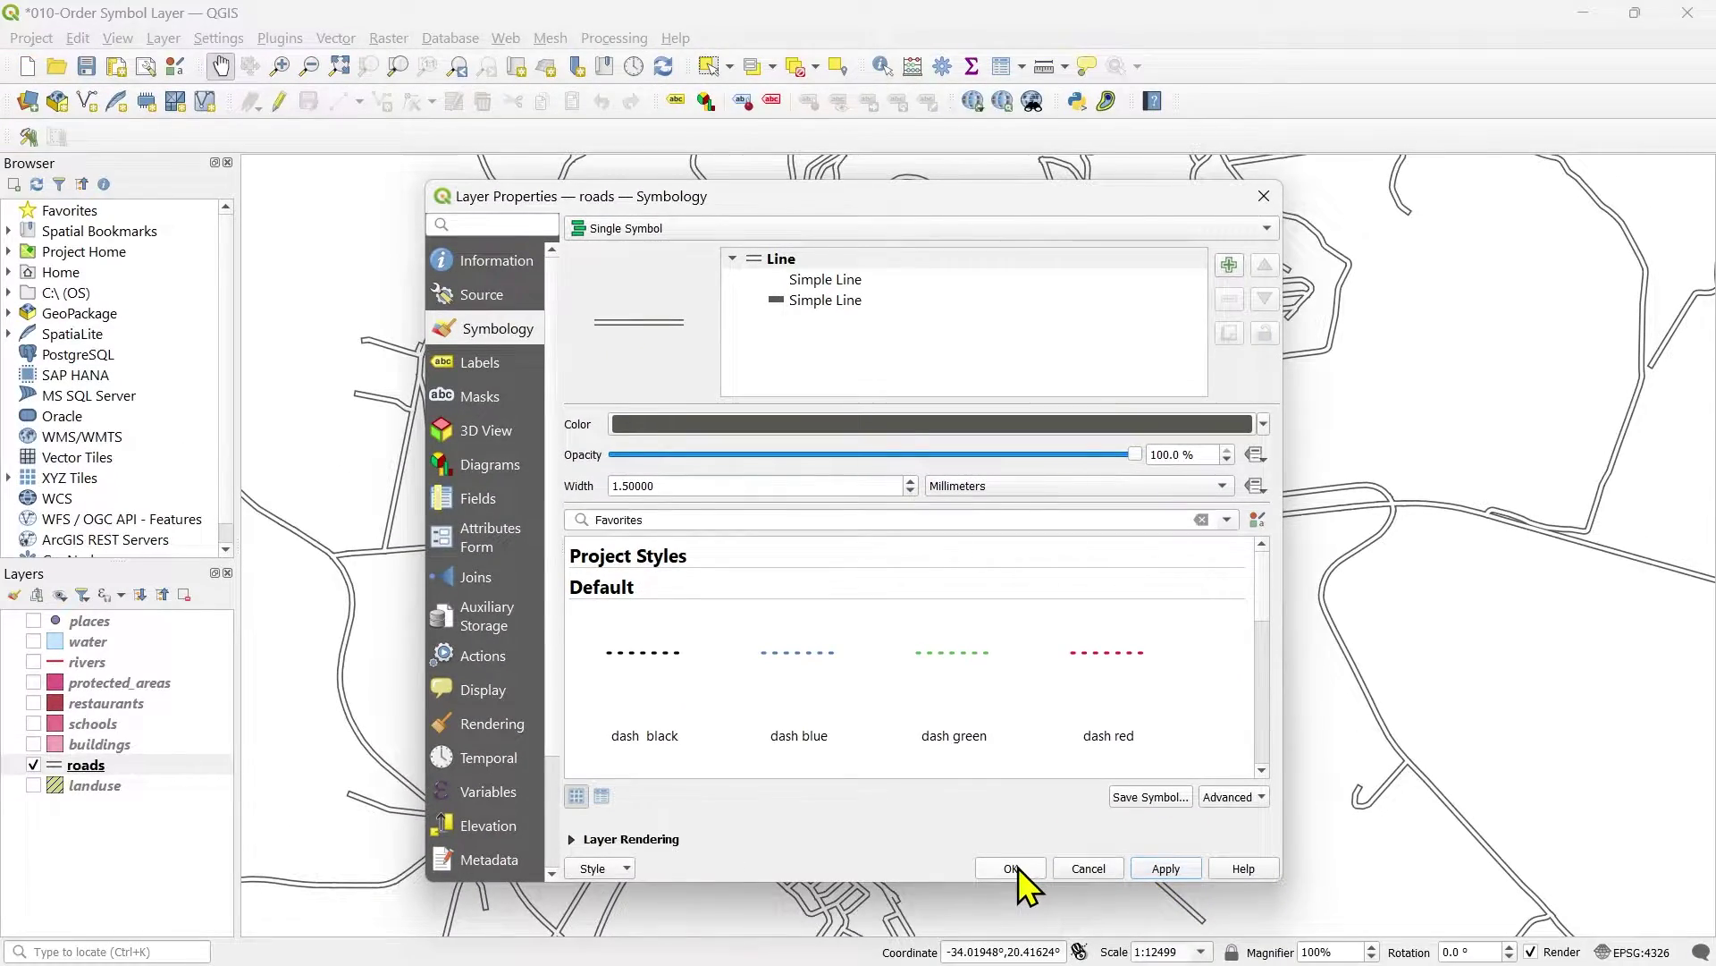
left_click(1013, 868)
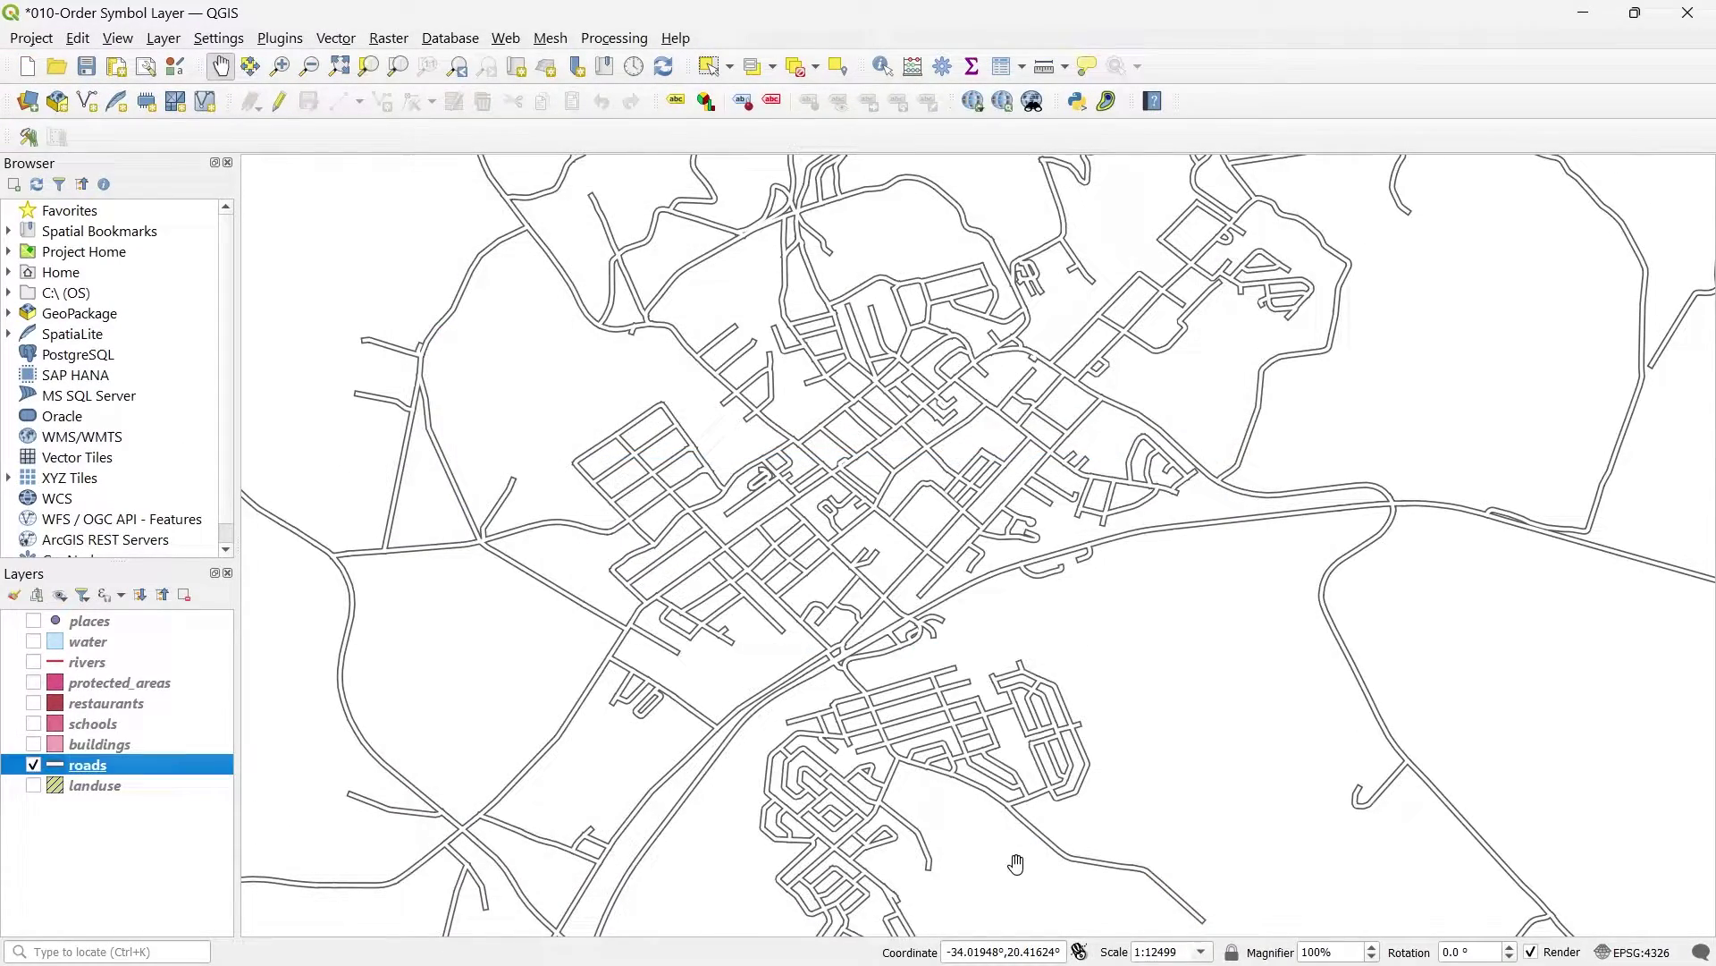
scroll(563, 476, "up", 2)
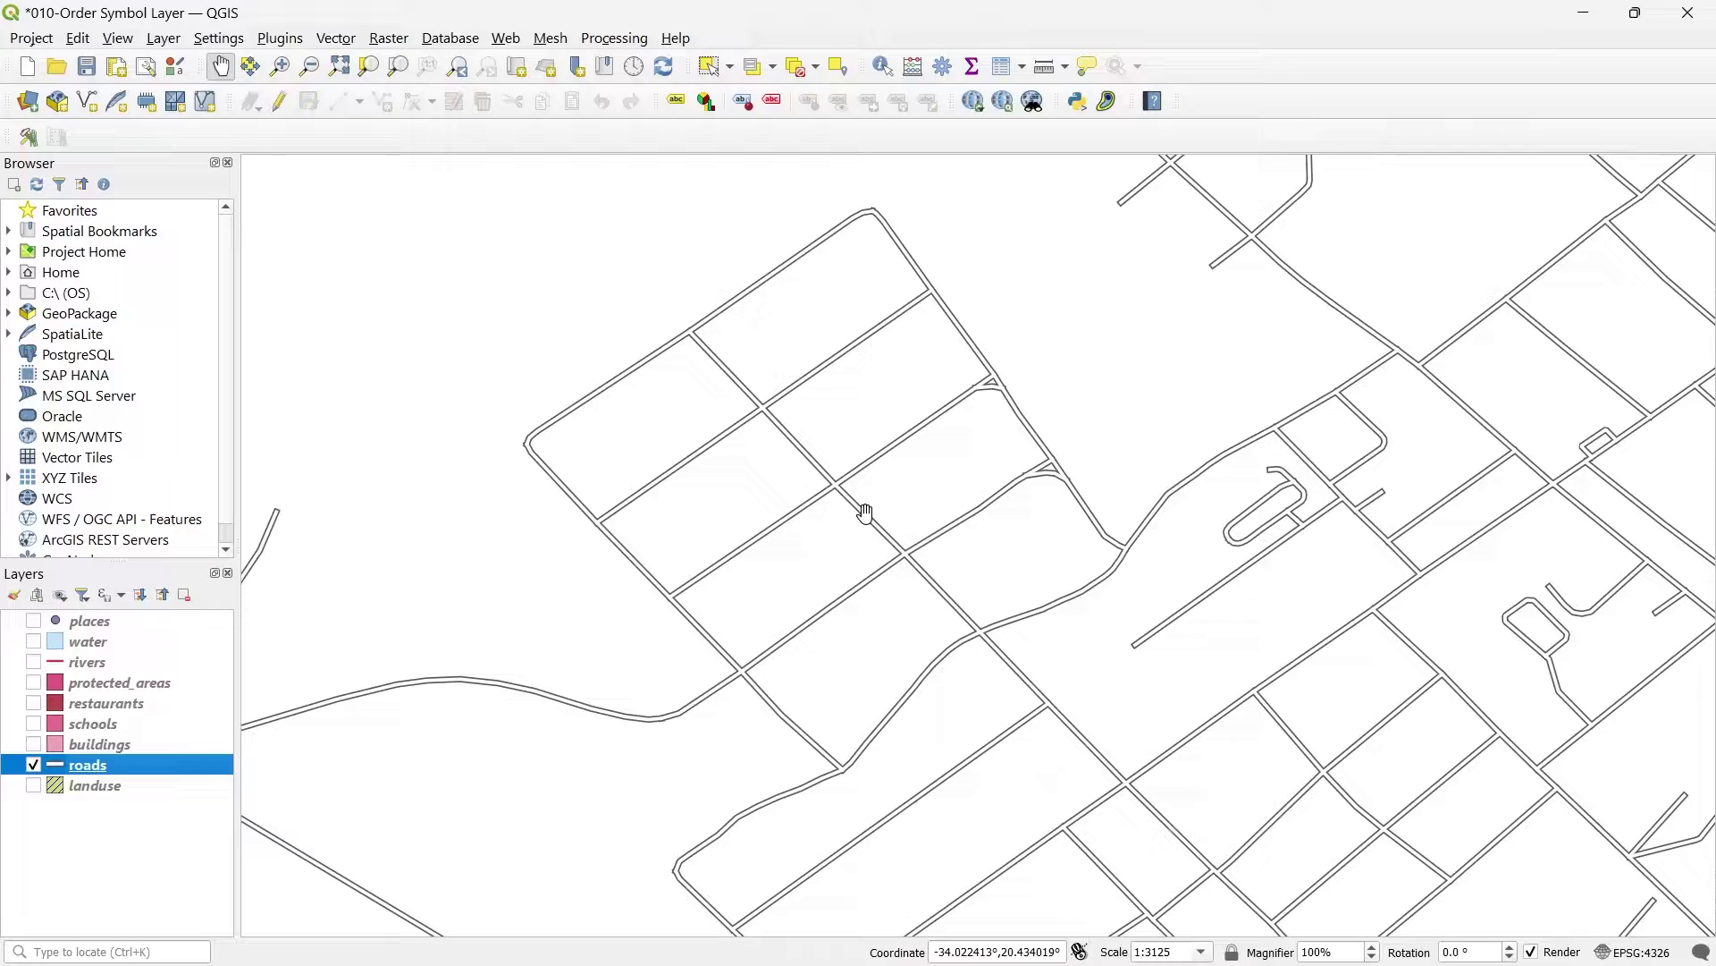
scroll(867, 514, "down", 1)
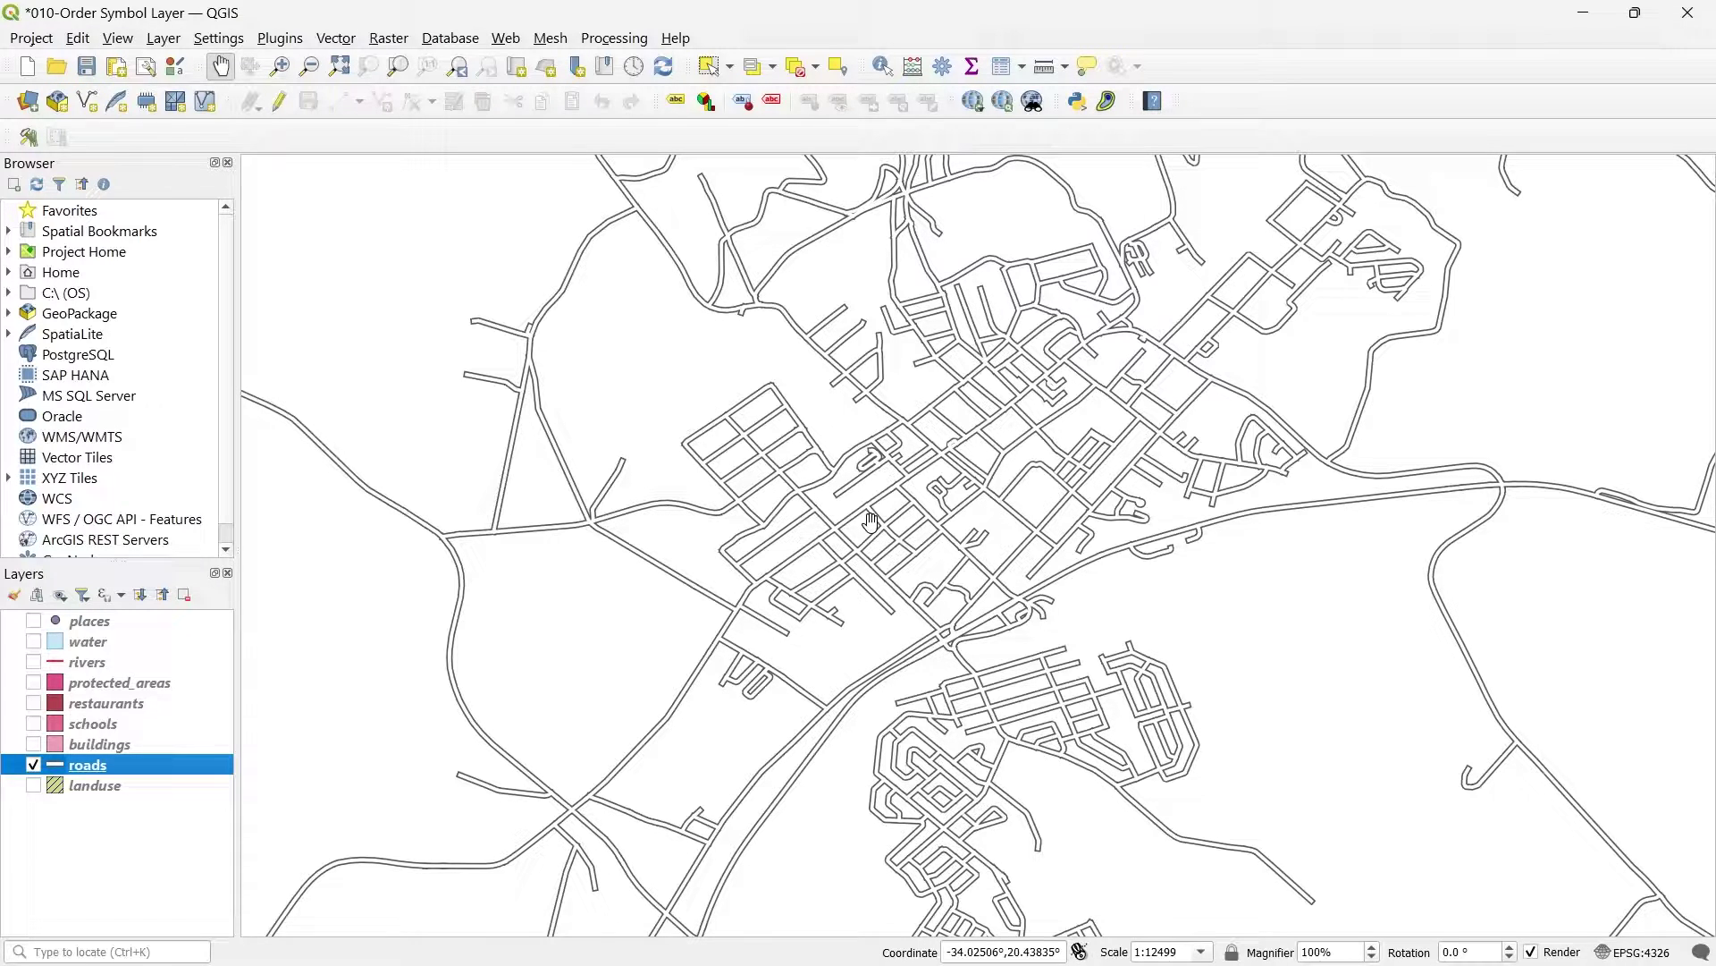
Step: From roads Layer Properties, start Save Style as a QGIS QML Style File and browse for a location
double_click(179, 764)
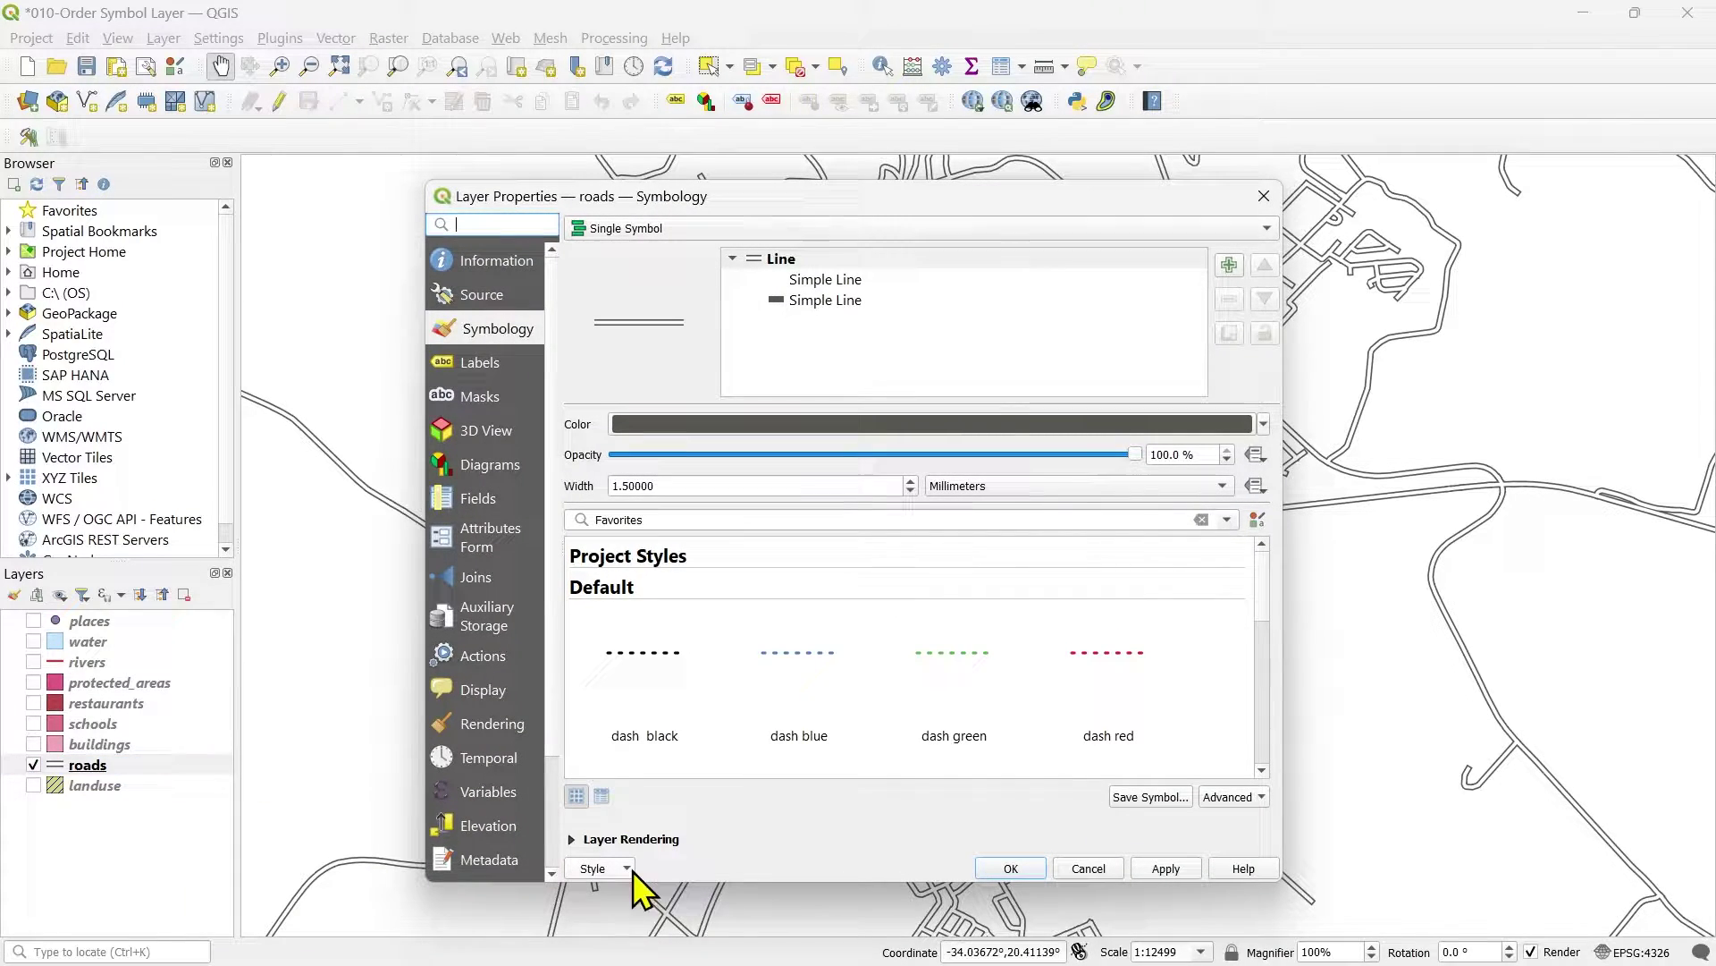
left_click(599, 867)
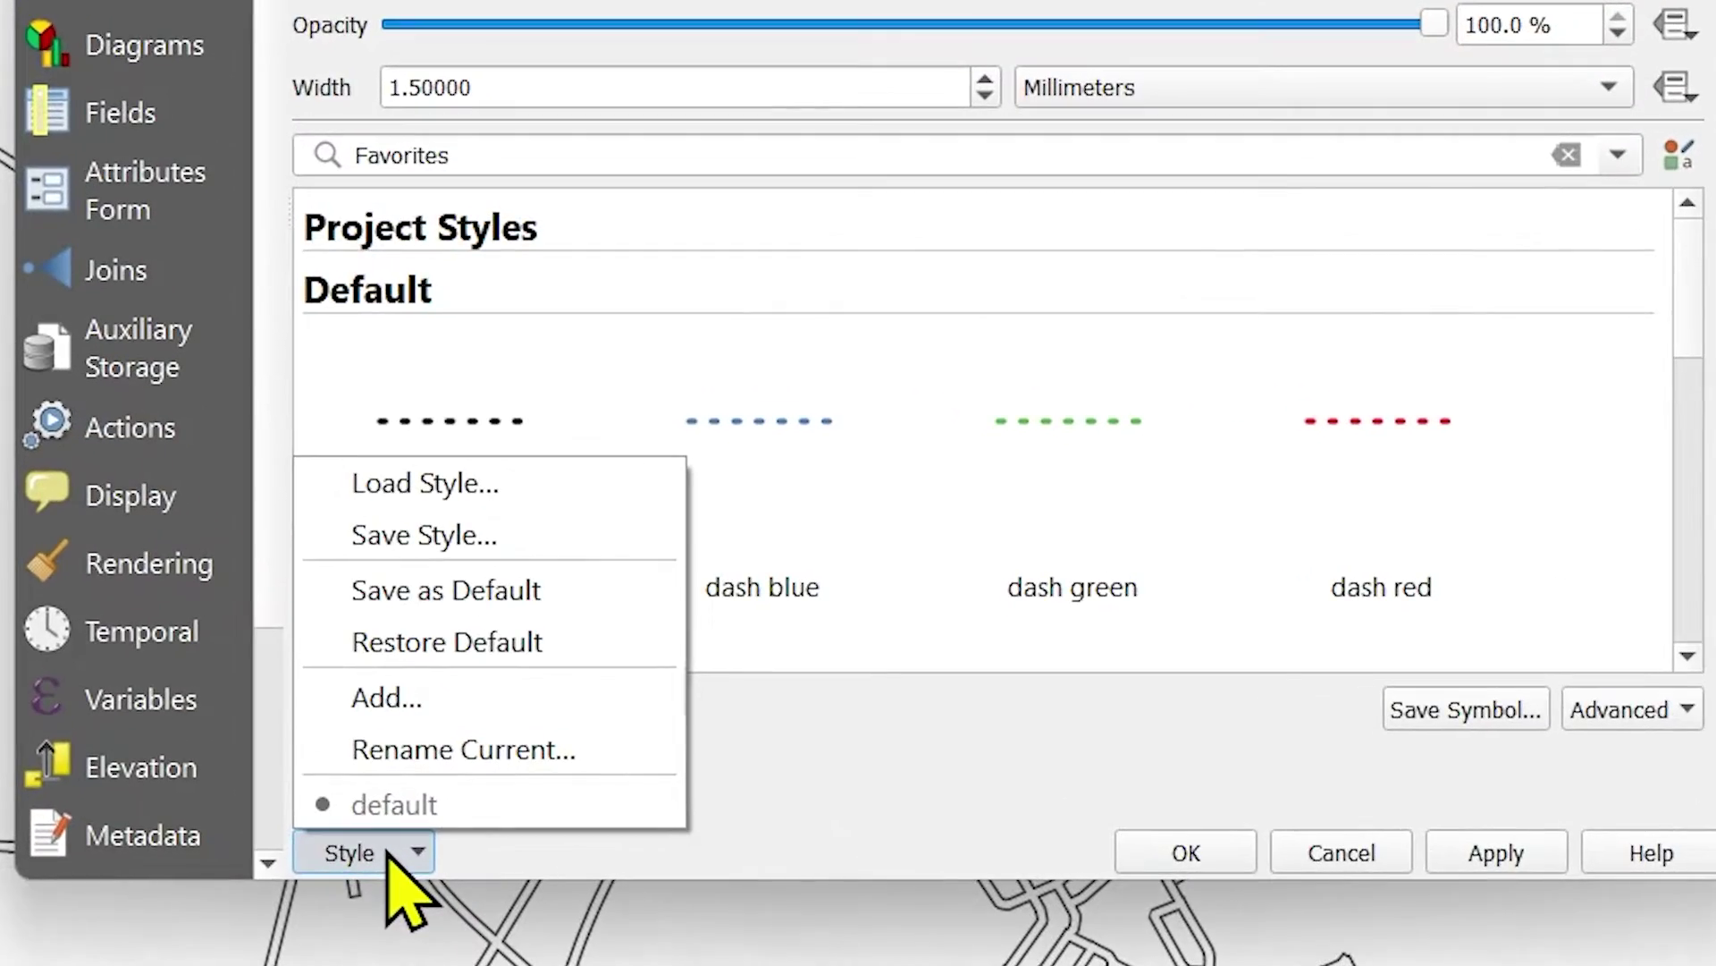
left_click(456, 537)
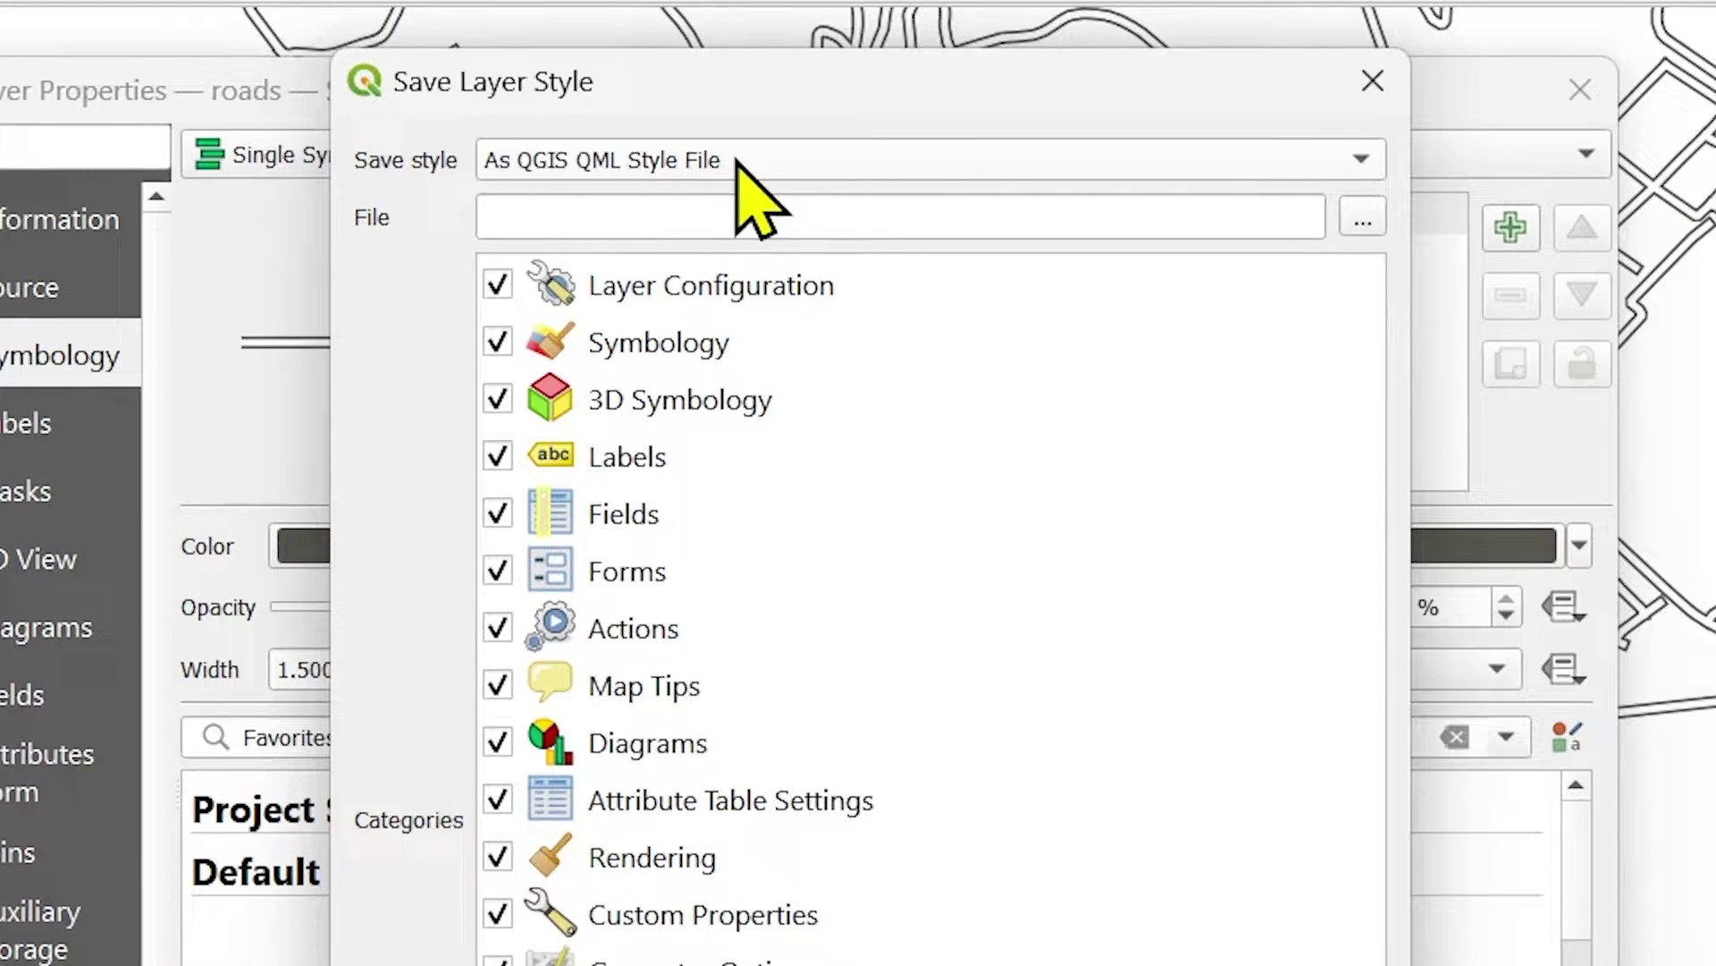
left_click(946, 160)
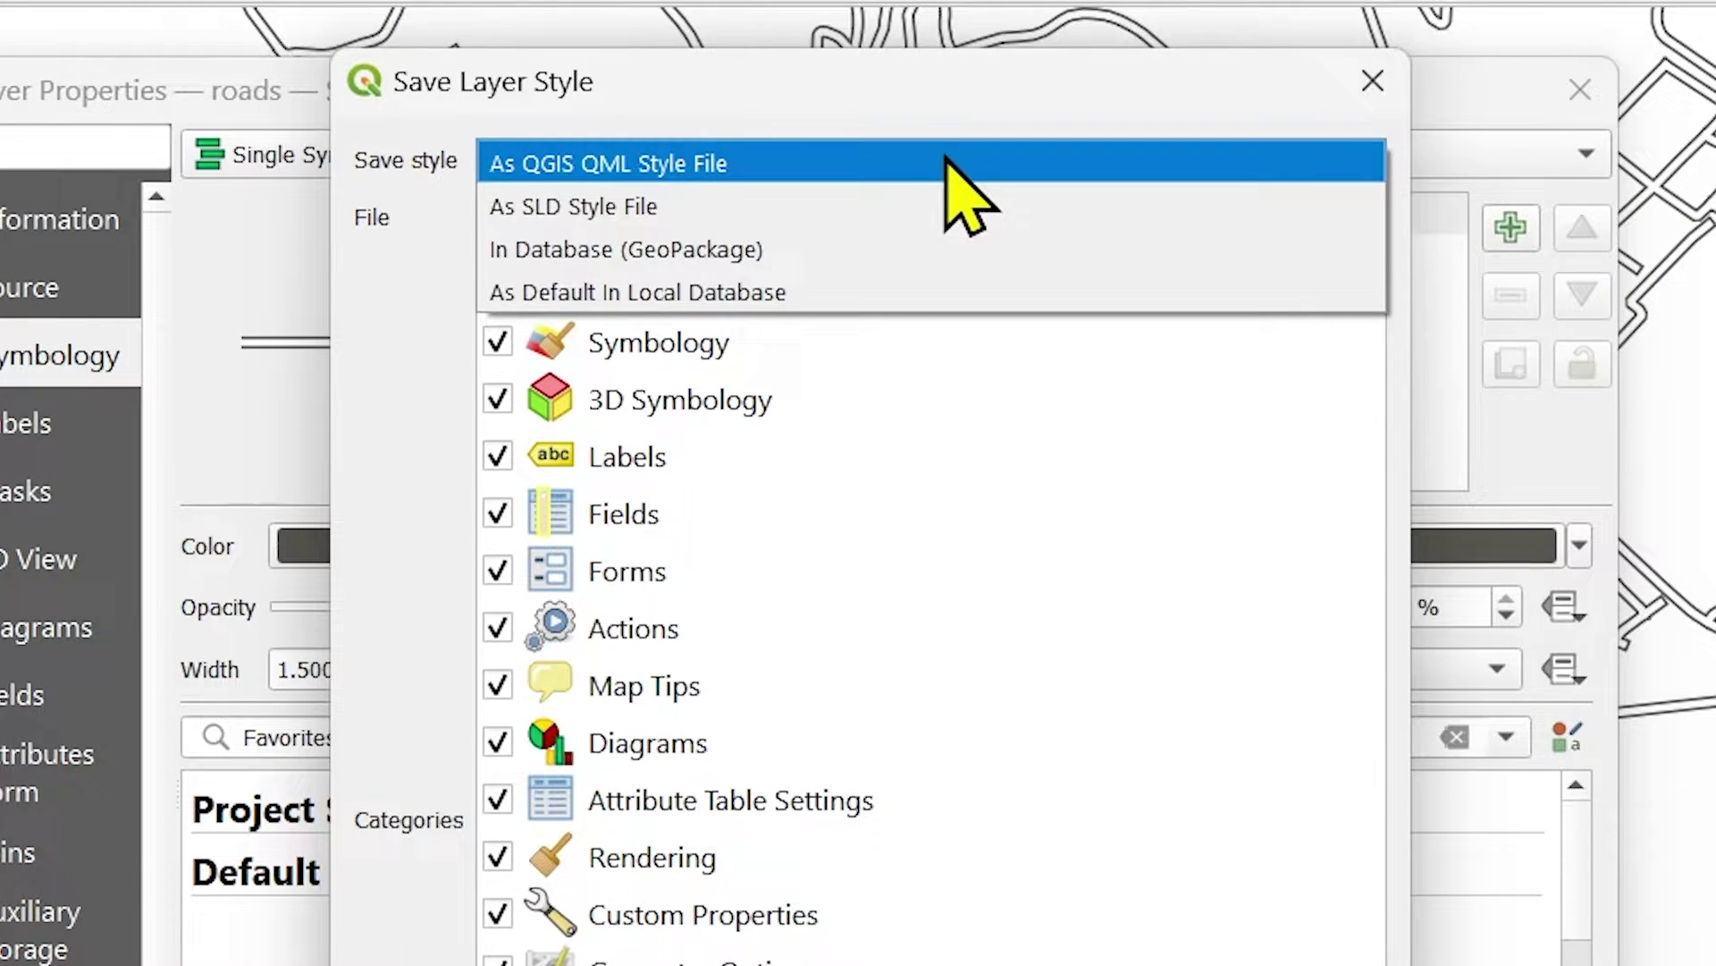
left_click(946, 161)
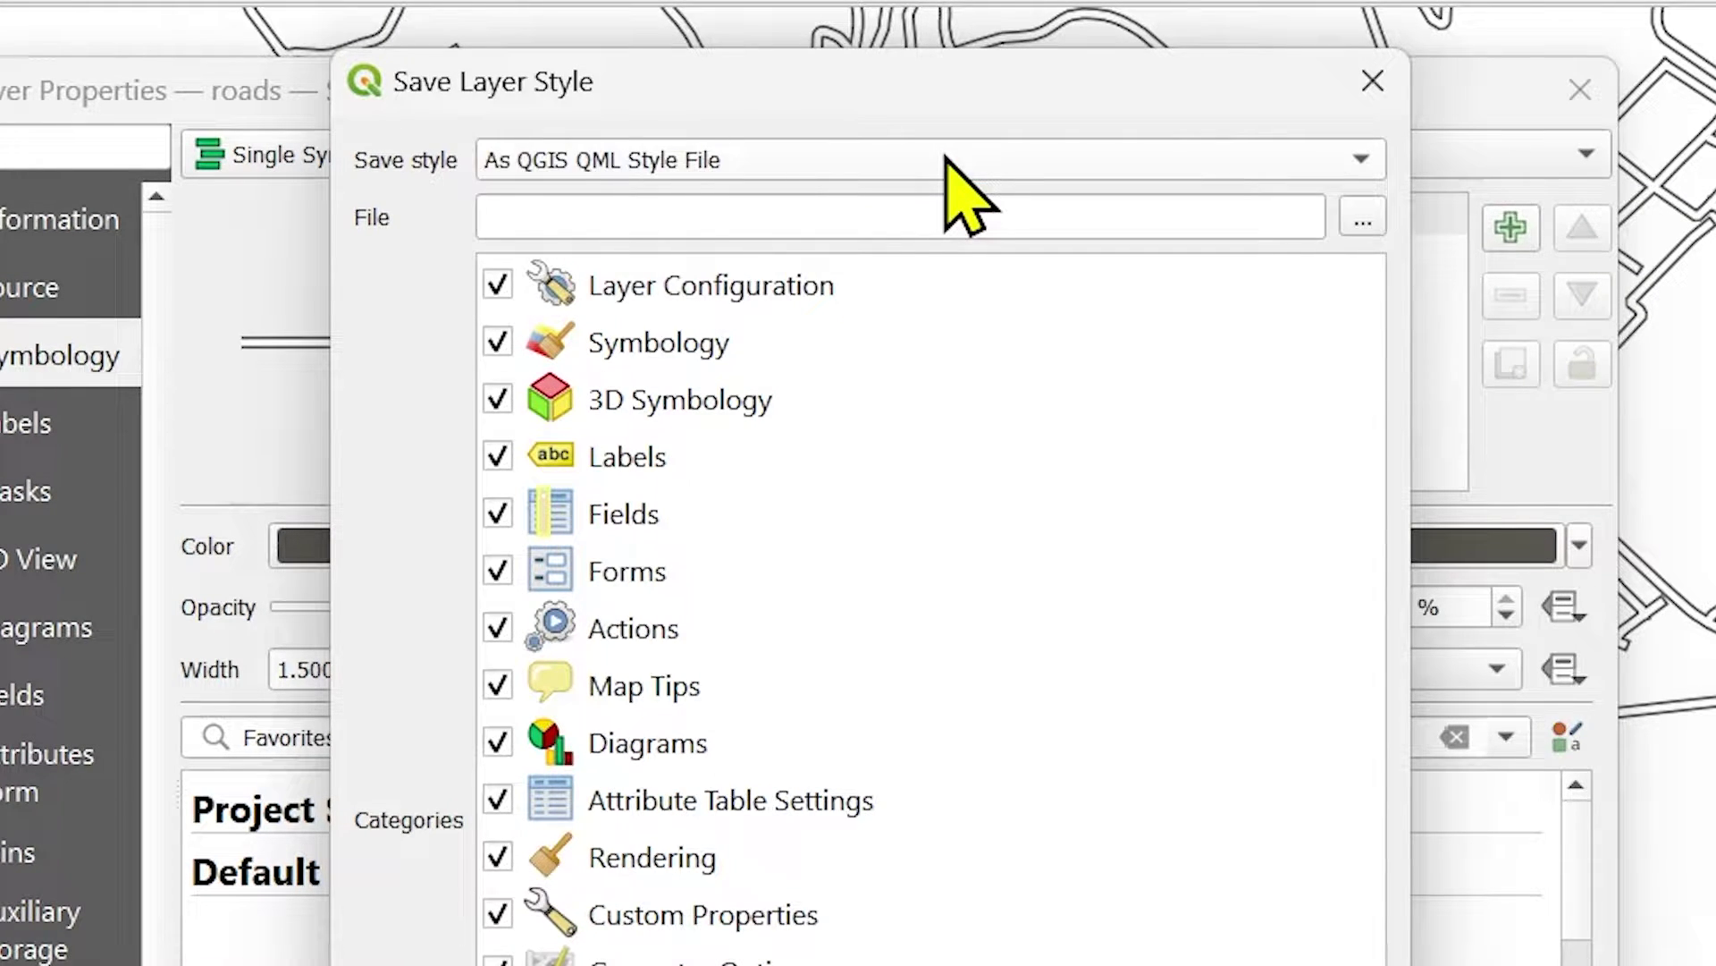
left_click(1368, 228)
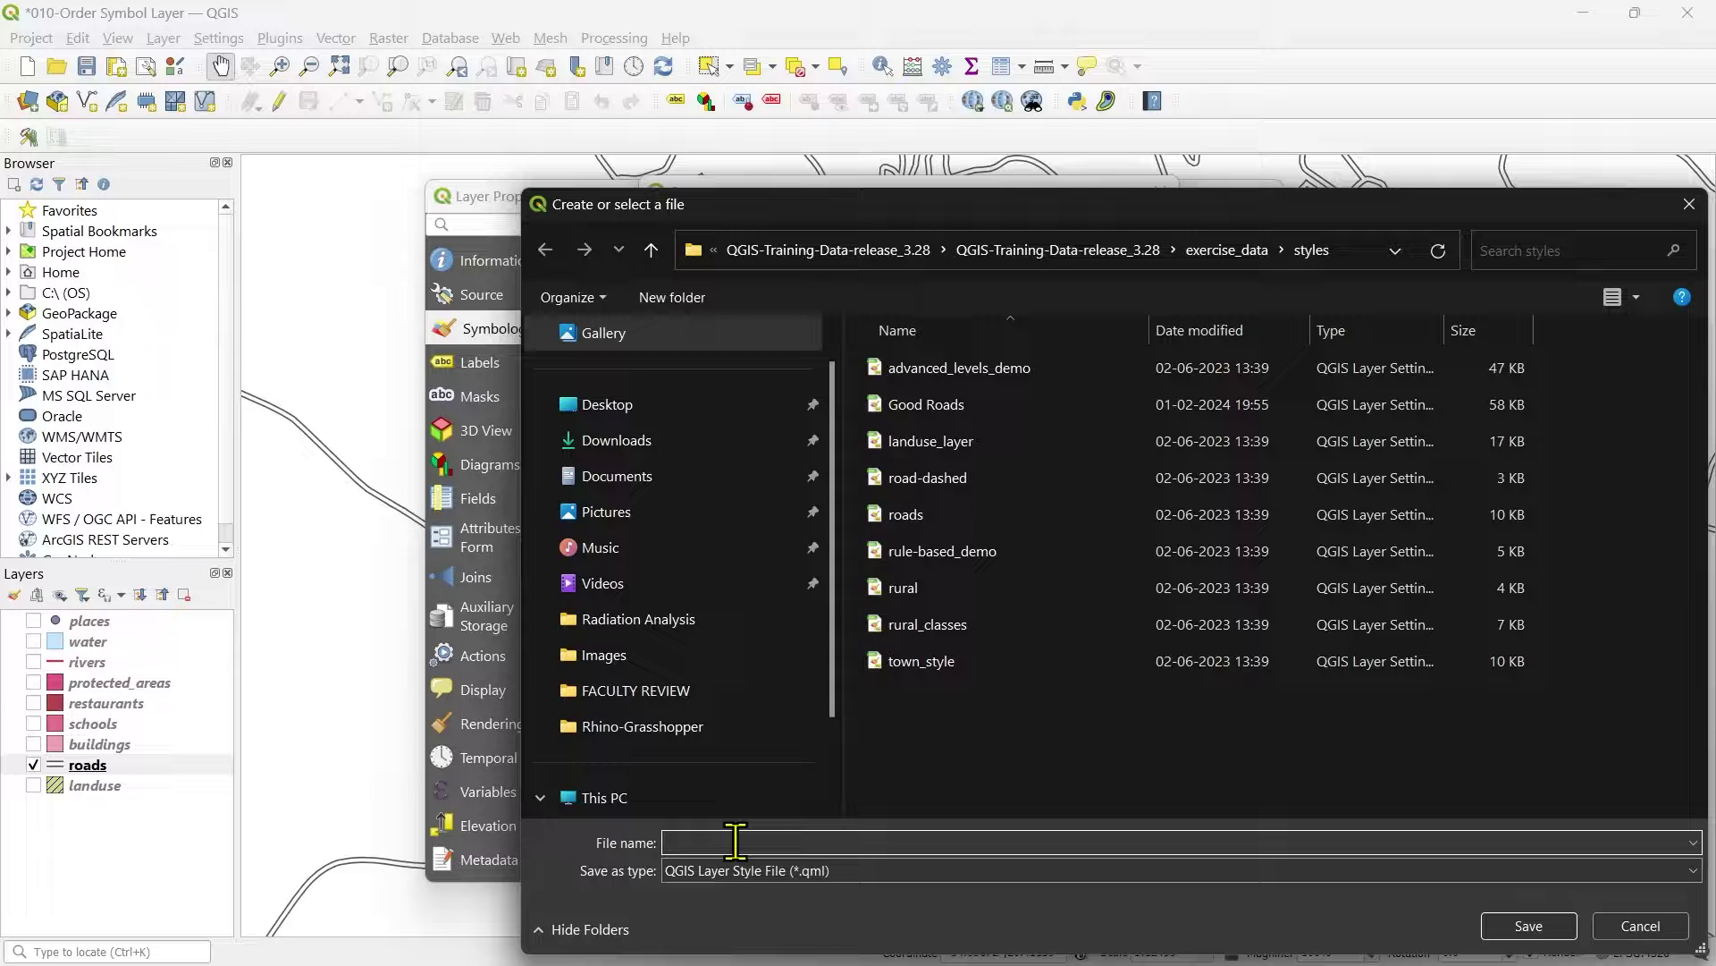
Step: Look through the existing style files: town_style, rural_classes, roads and Good Roads
left_click(961, 663)
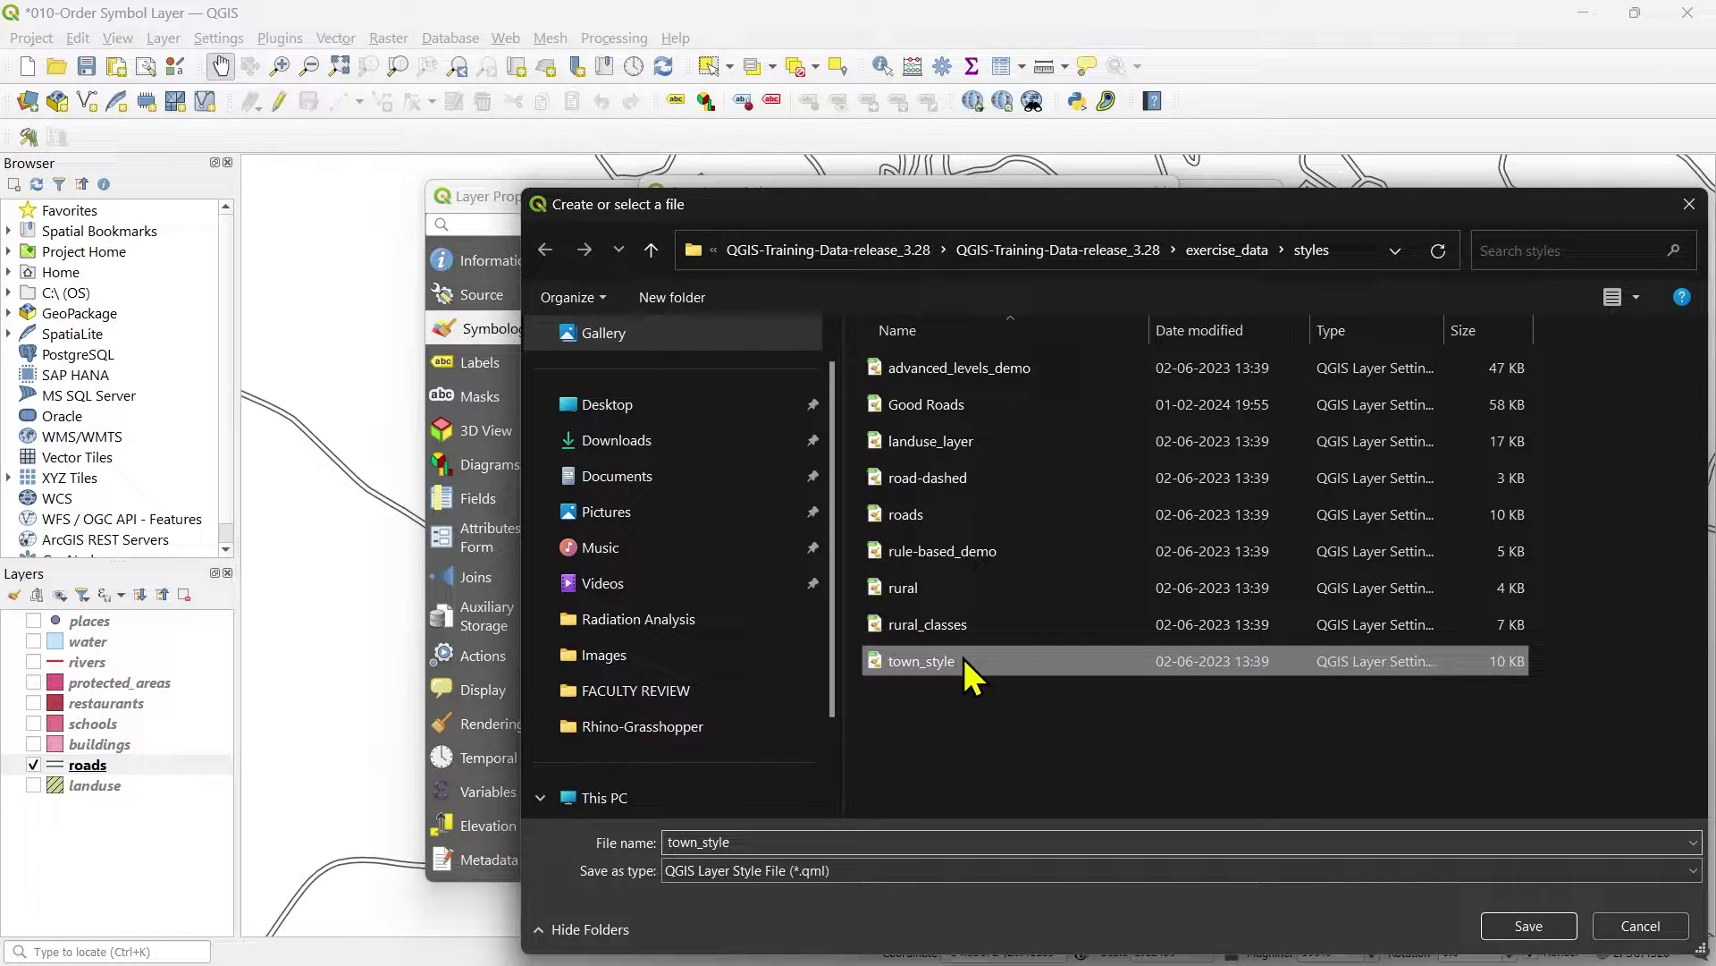
left_click(951, 629)
left_click(947, 588)
left_click(946, 553)
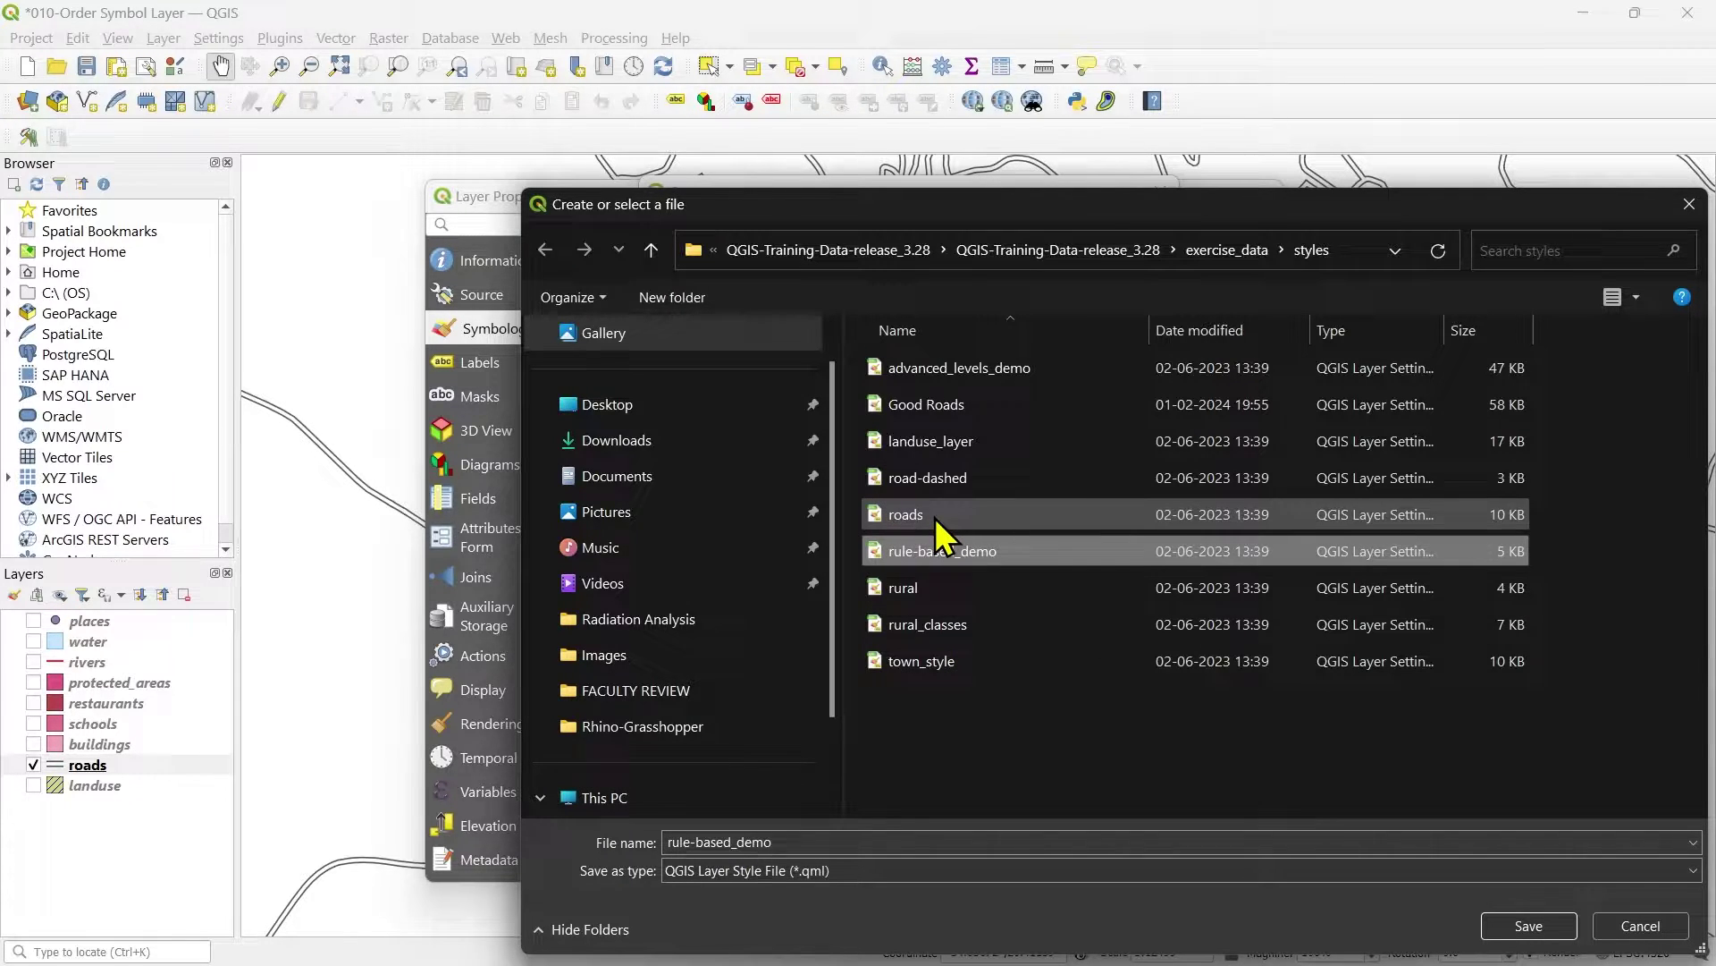
left_click(935, 521)
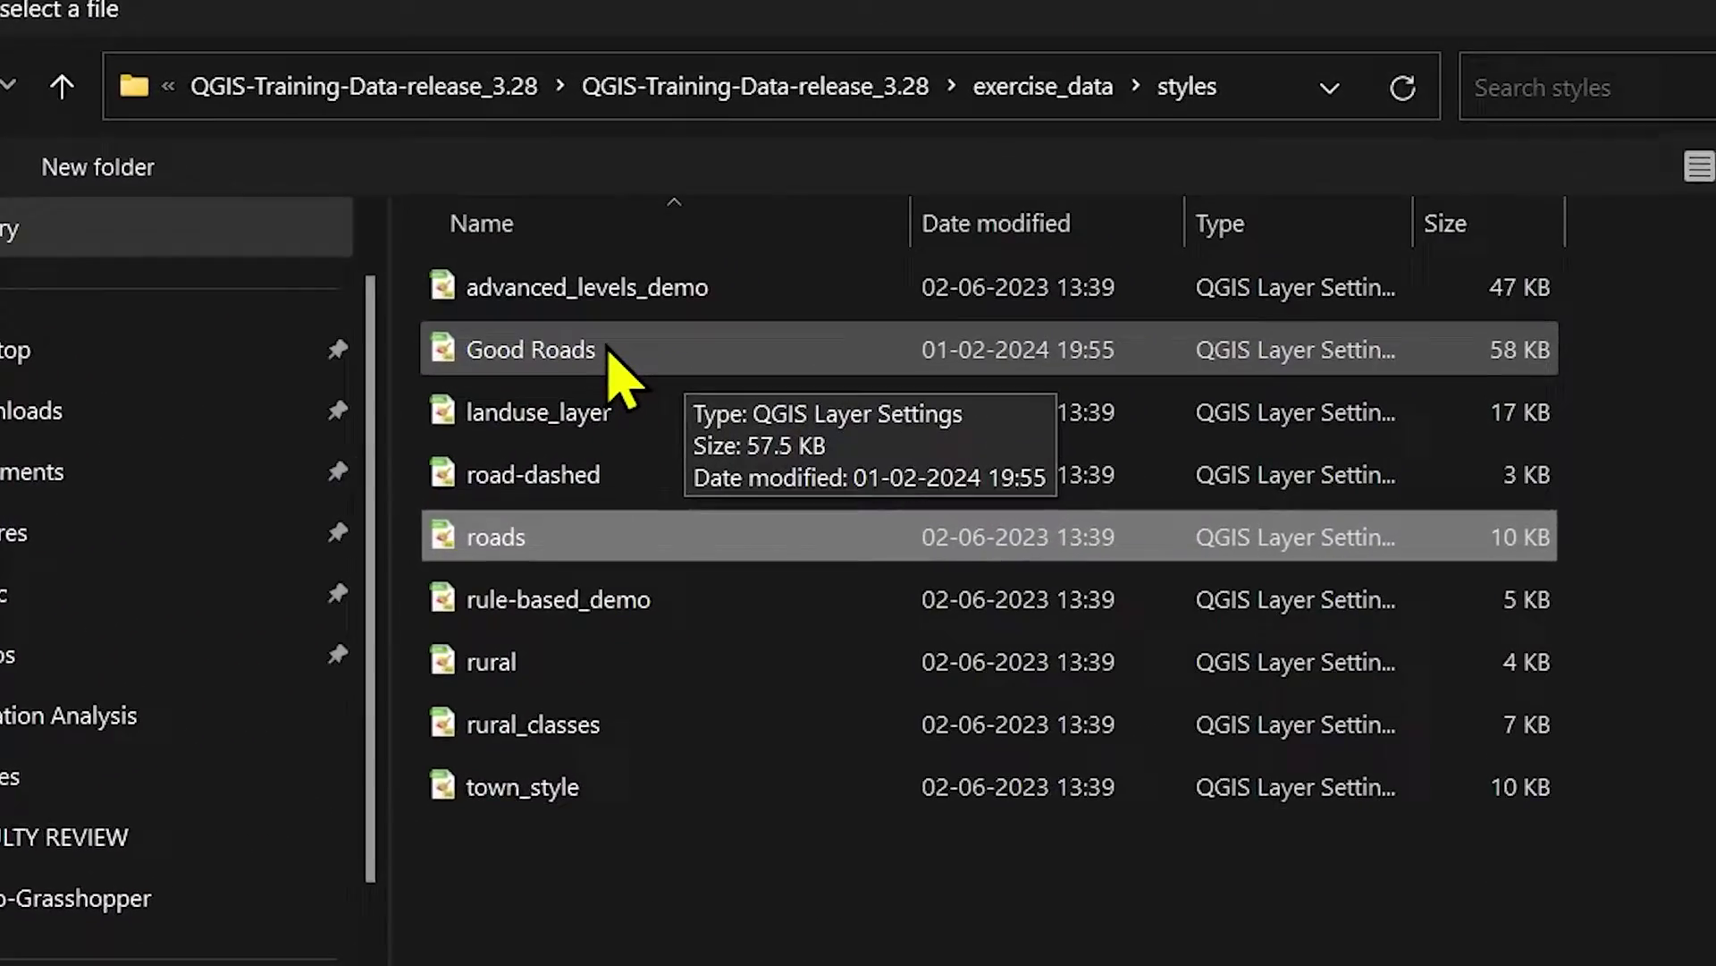
left_click(972, 404)
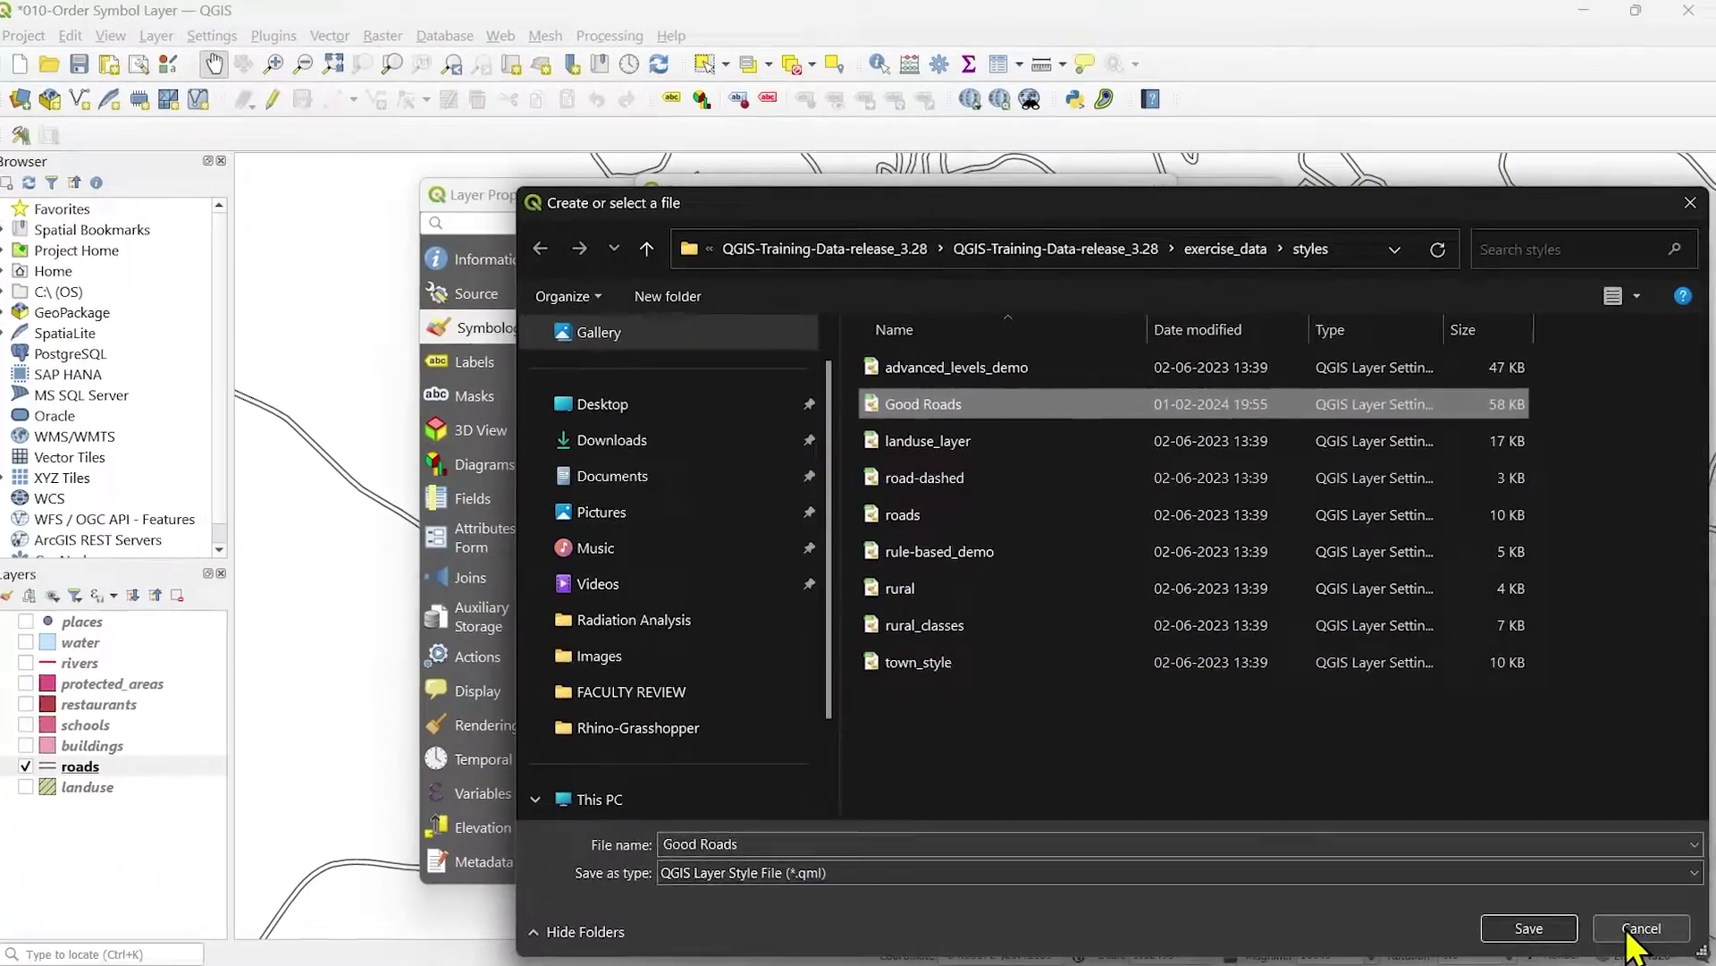
Step: Cancel the file dialog and Save Layer Style, then close roads Layer Properties
left_click(1600, 928)
left_click(1053, 861)
left_click(1008, 869)
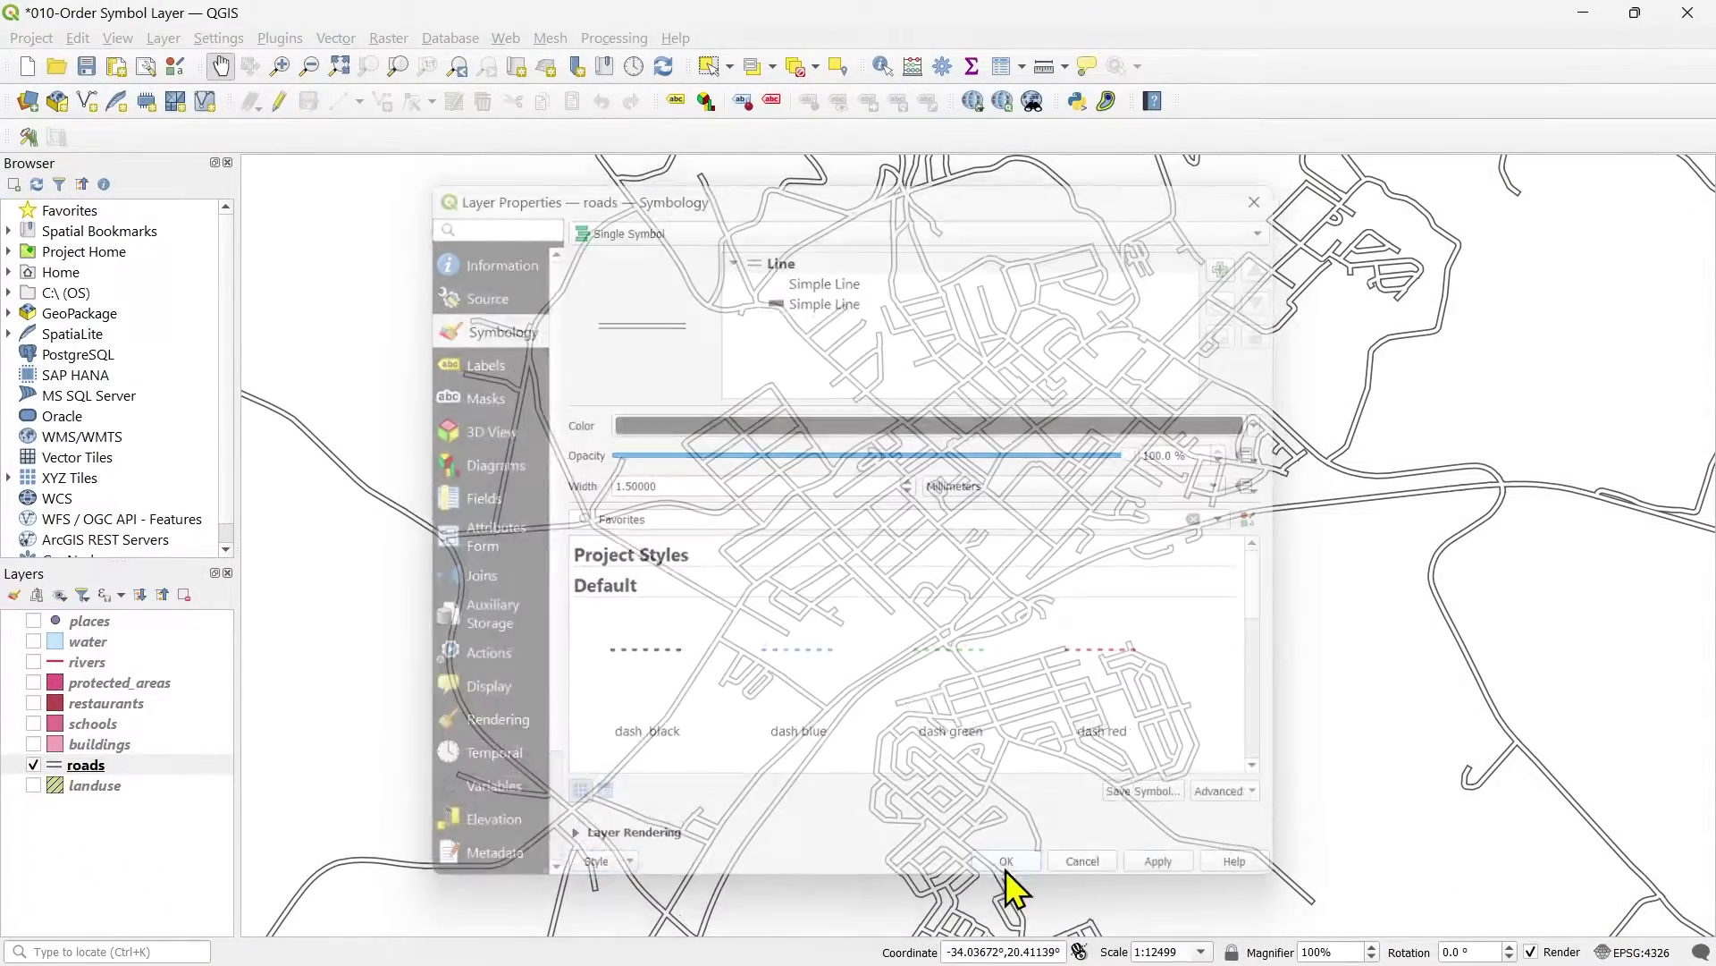
Step: Select the roads layer and reopen its Layer Properties on the Symbology page
left_click(914, 701)
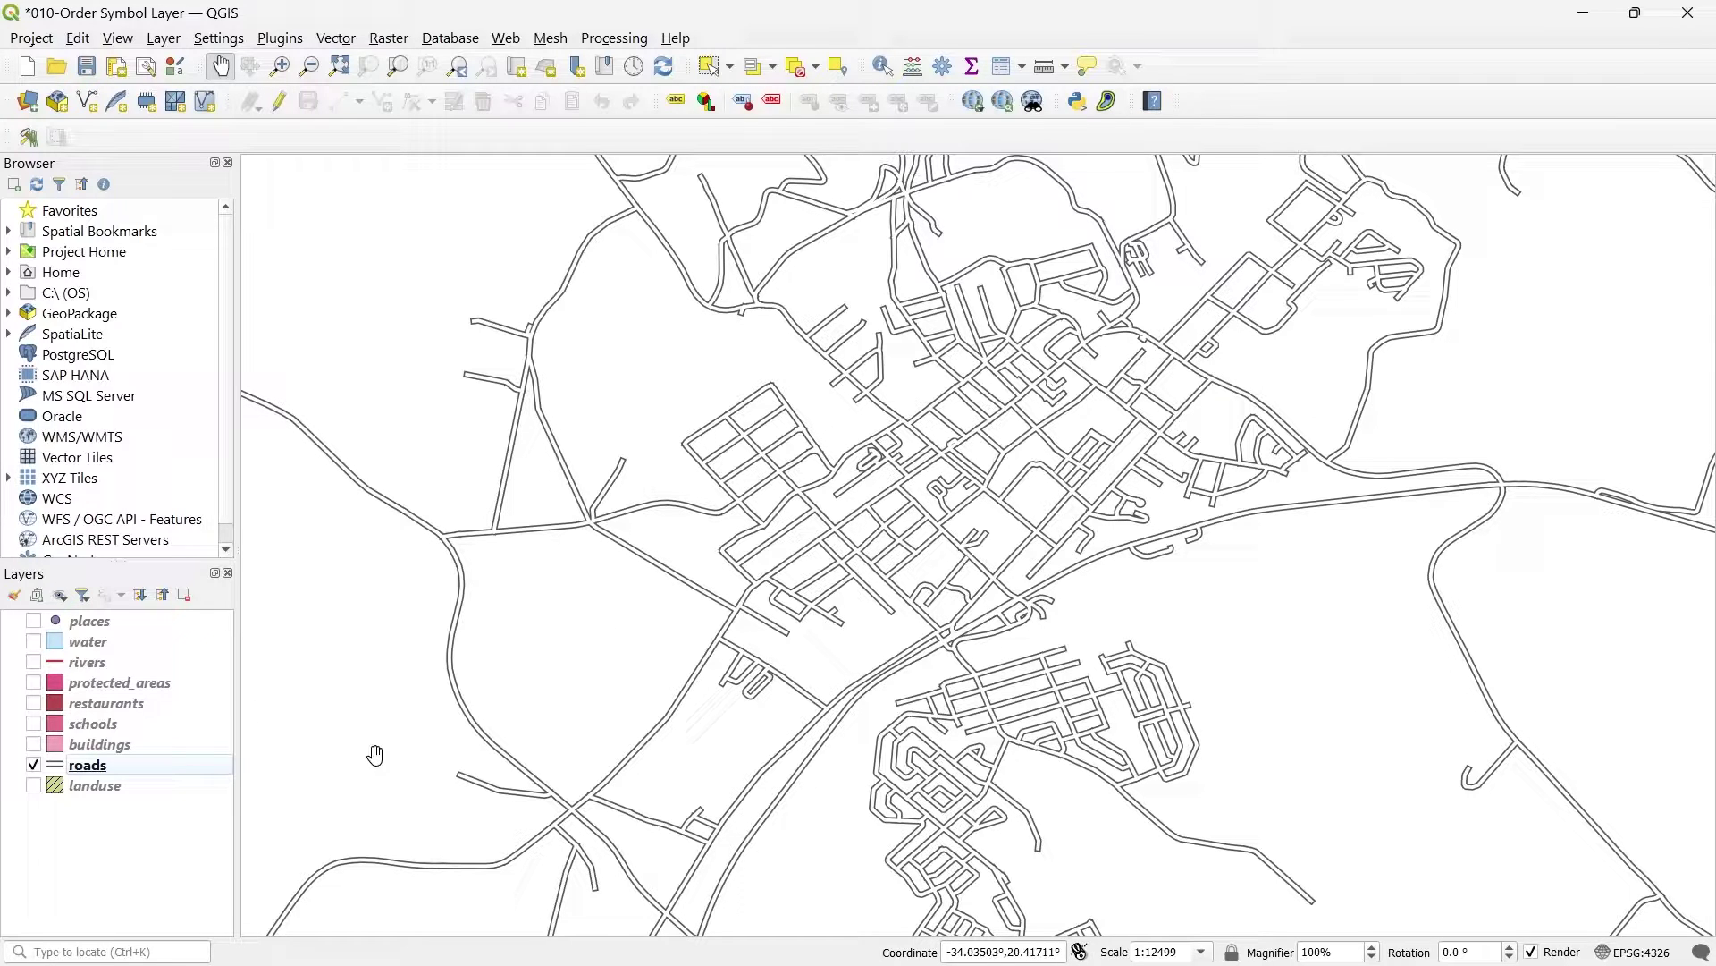
mouse_move(177, 771)
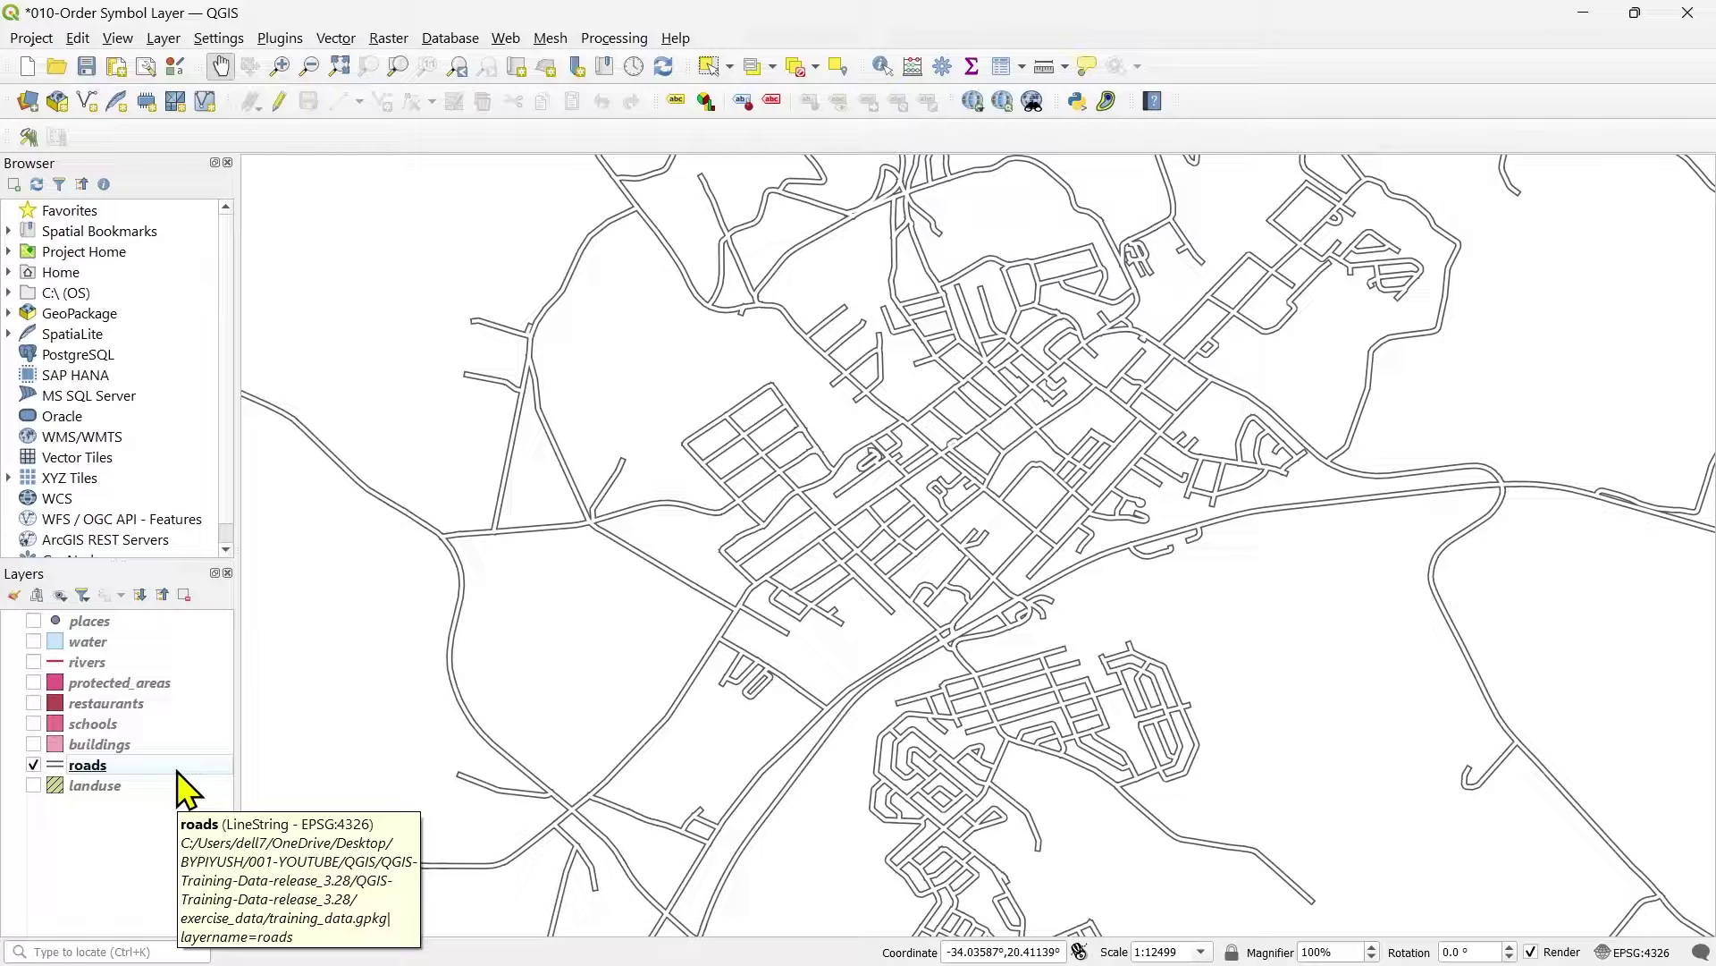
left_click(172, 771)
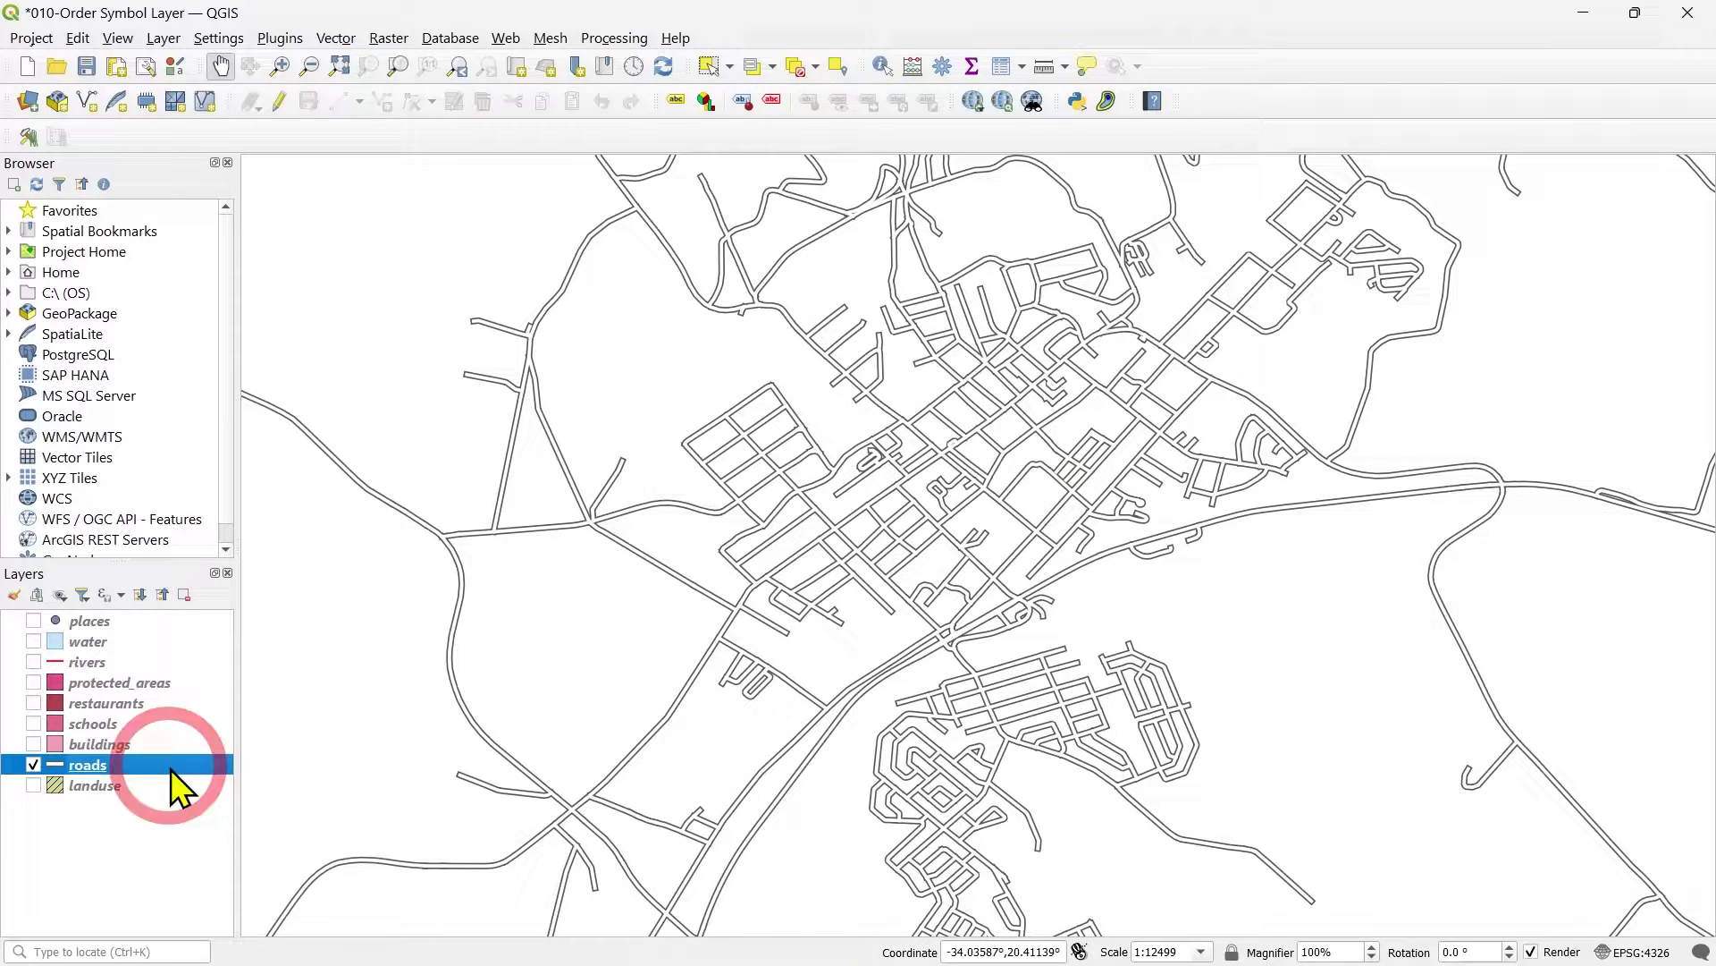
double_click(172, 771)
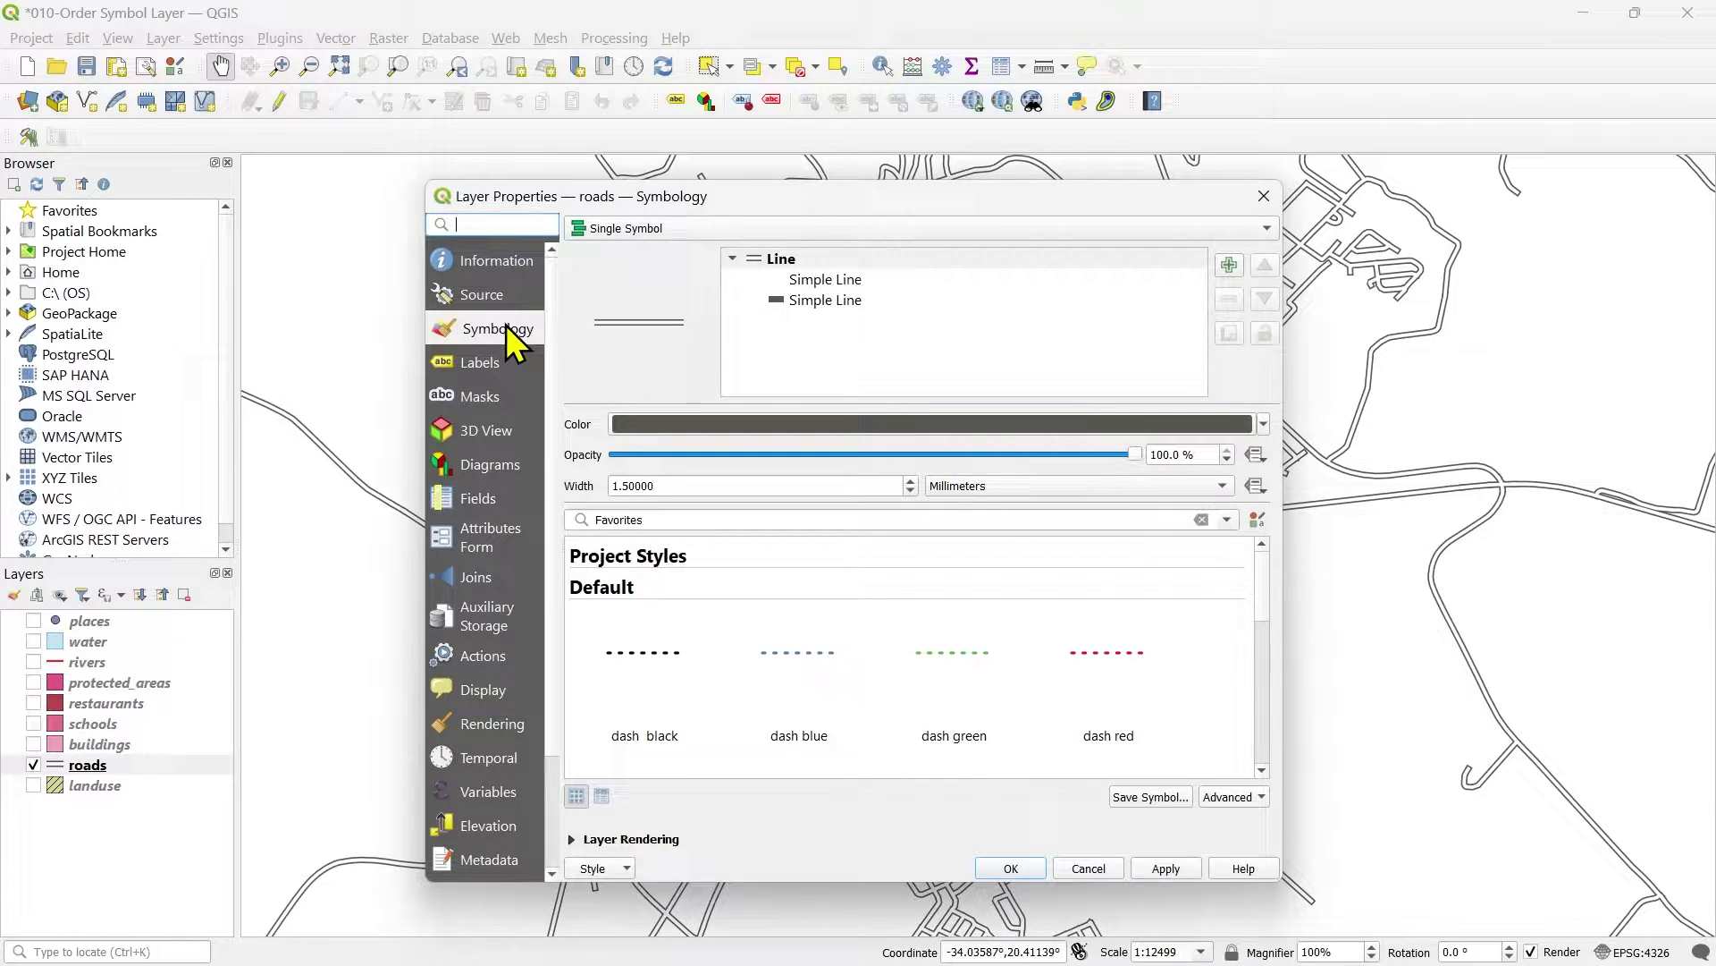
Step: Set the lower Simple Line's stroke width to 2.2 mm
left_click(849, 280)
left_click(849, 300)
left_click(832, 280)
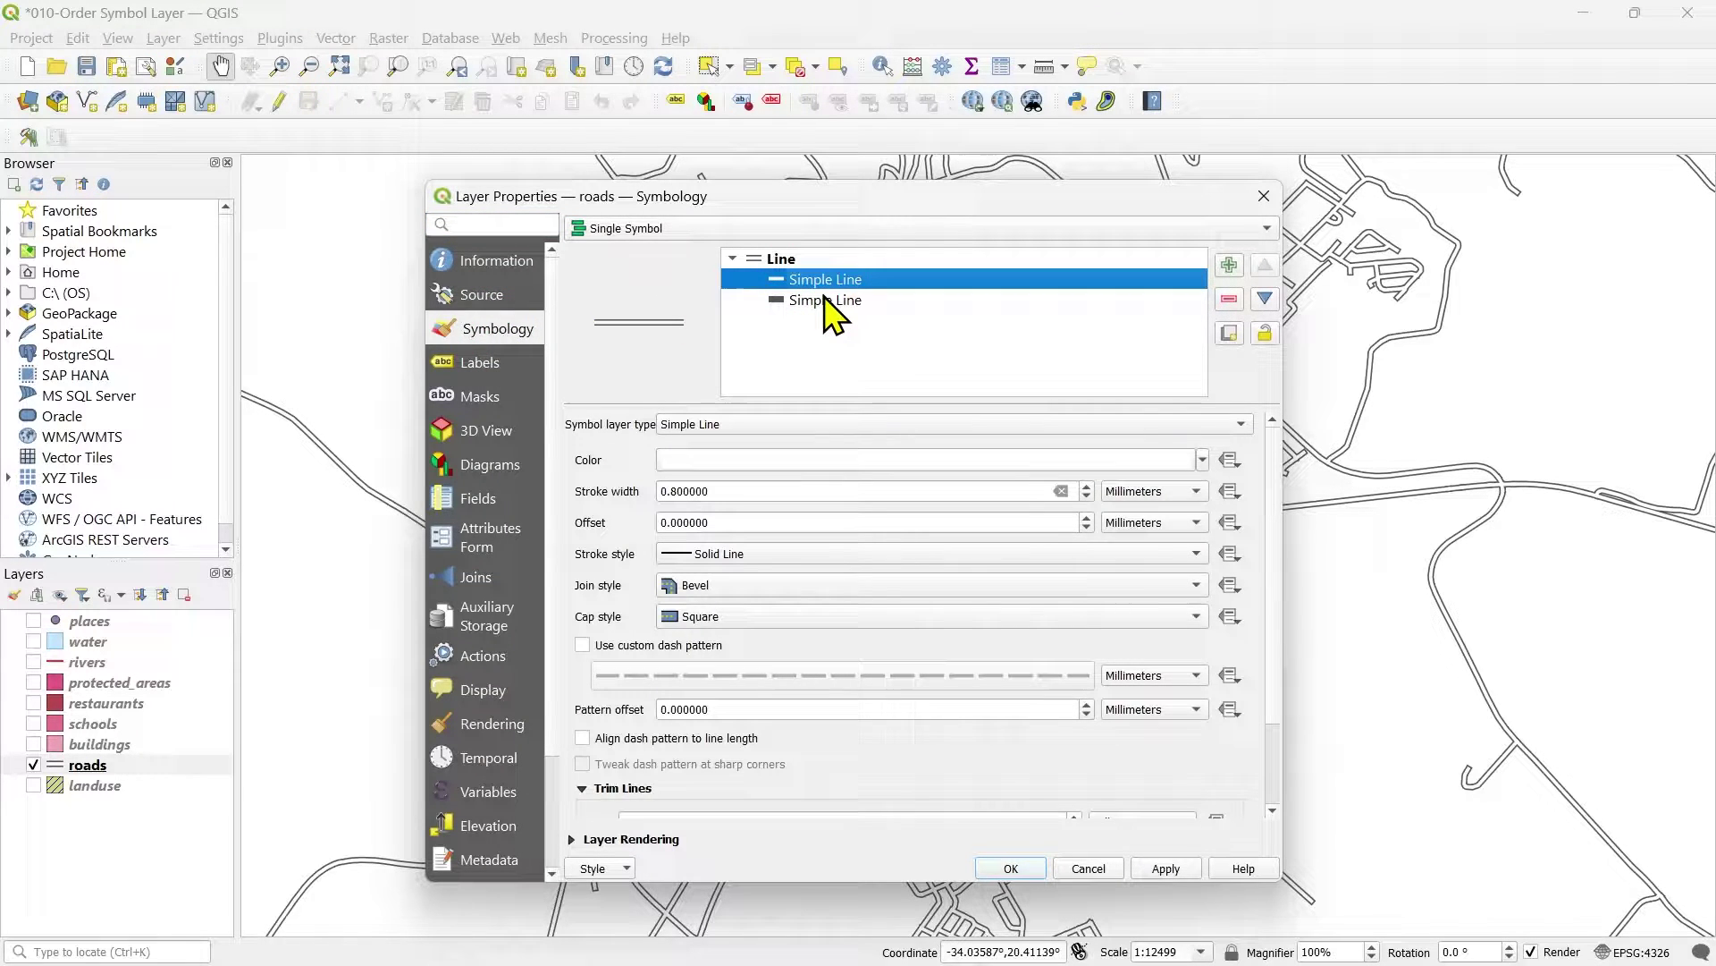
left_click(832, 301)
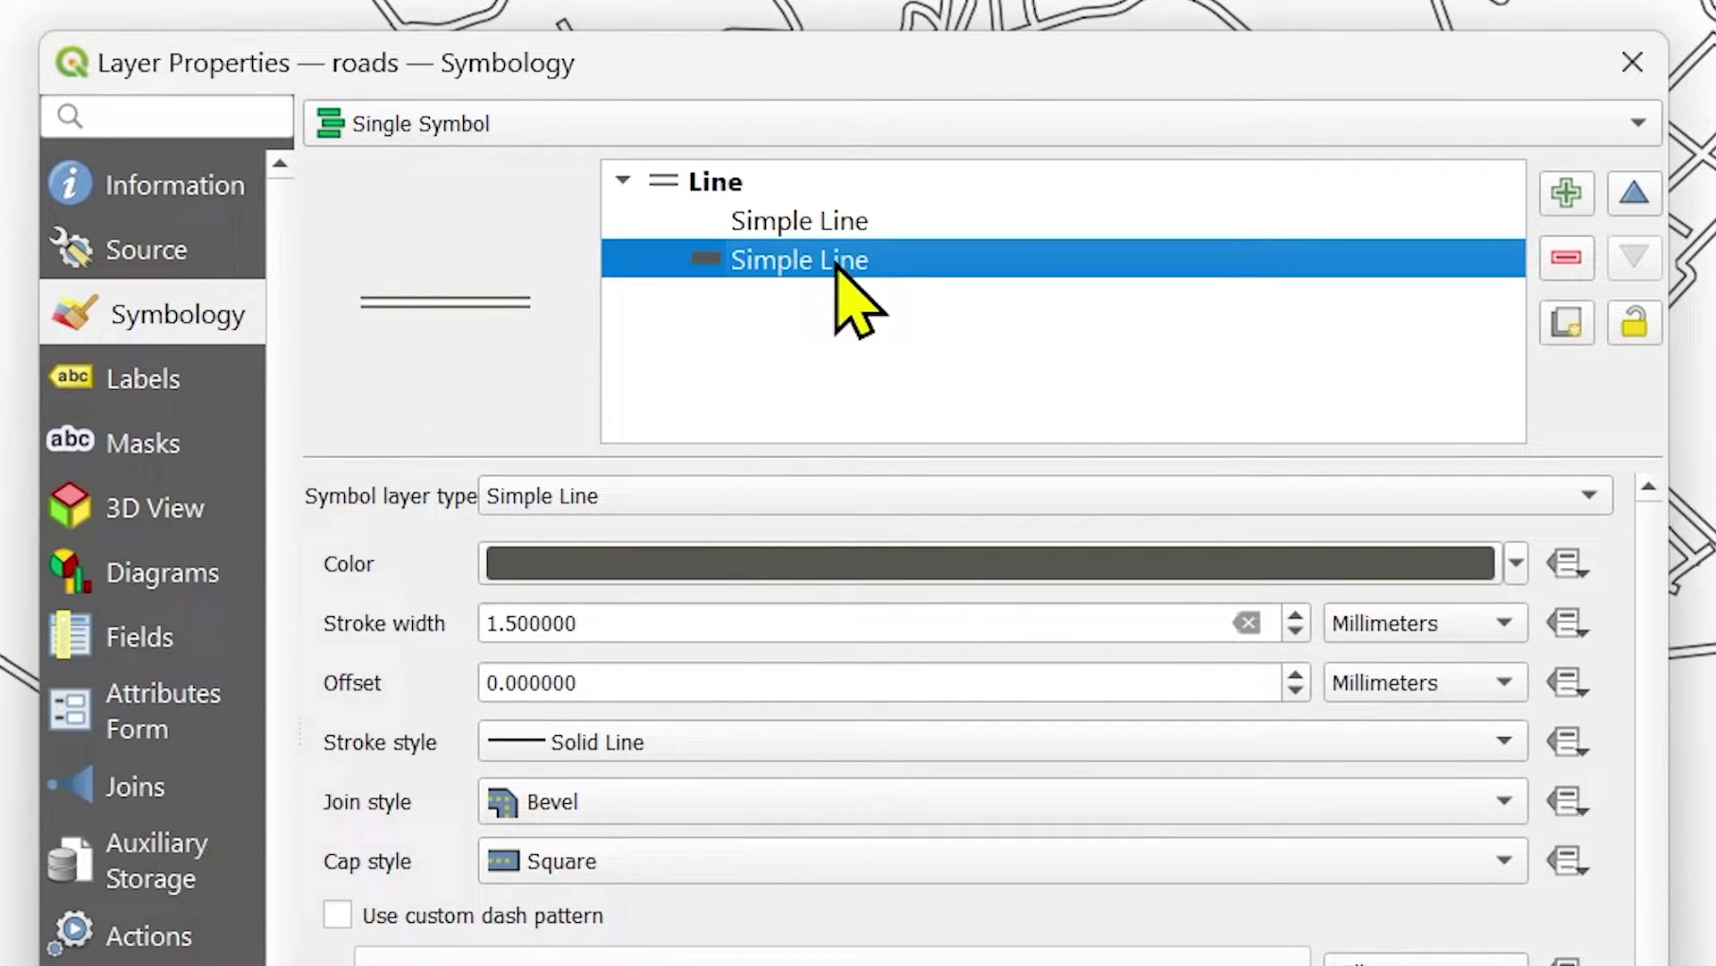
left_click_drag(614, 617, 486, 617)
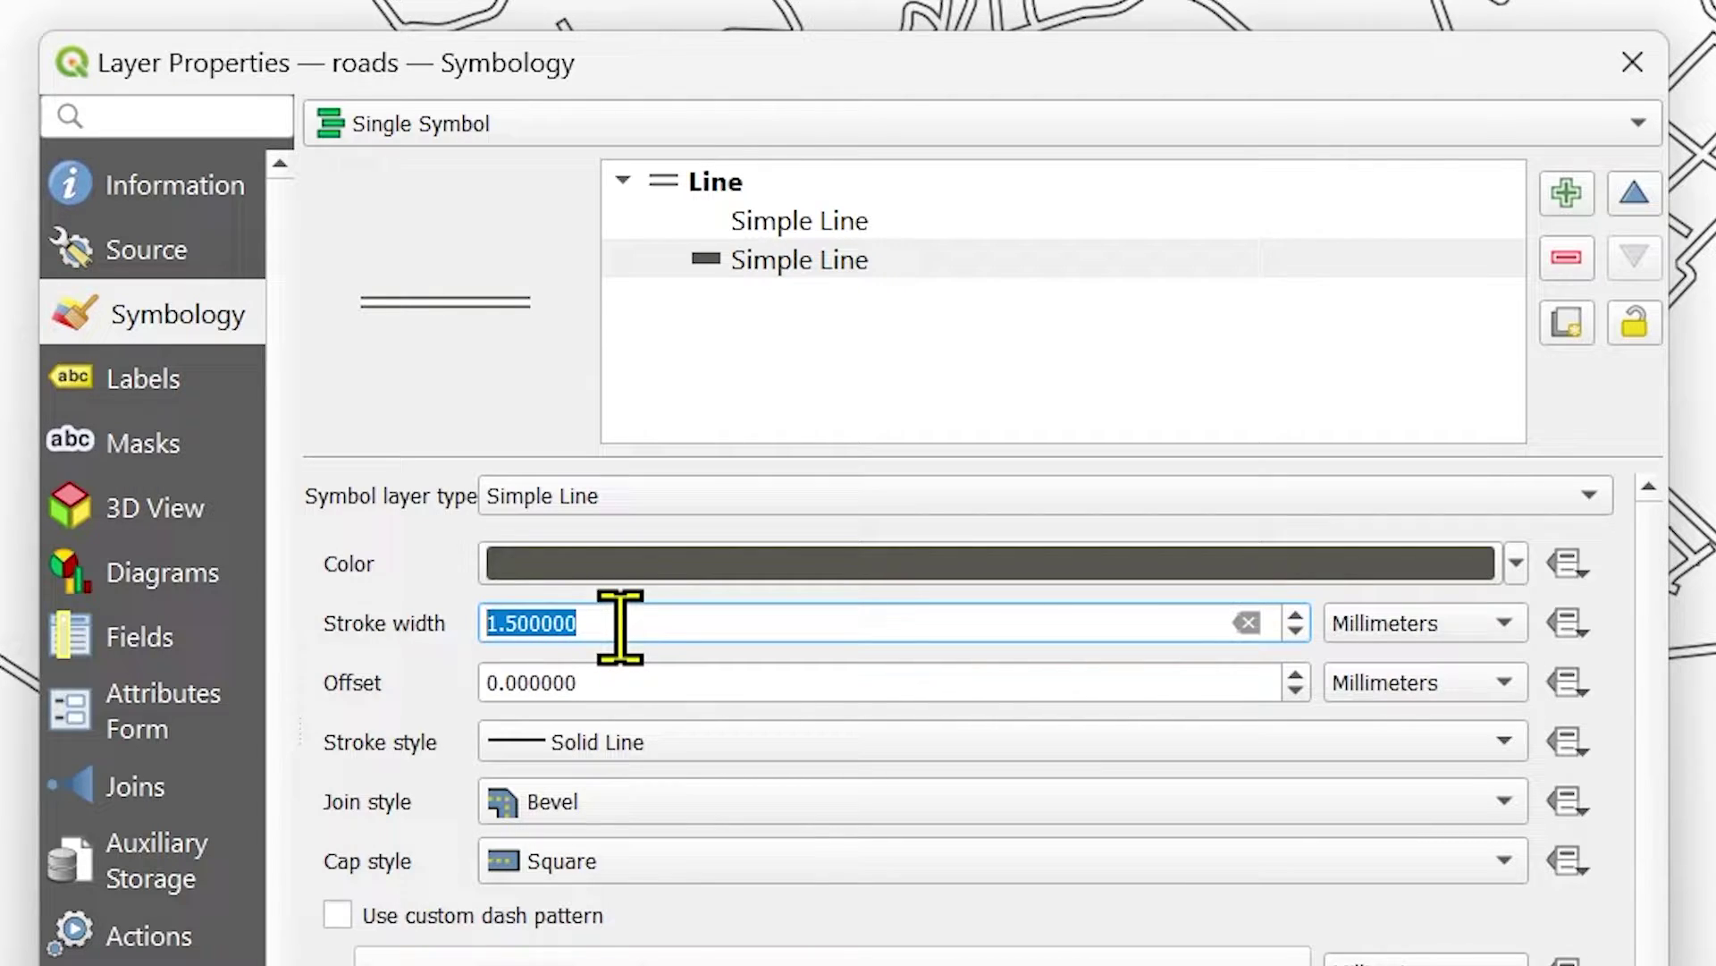
type("2")
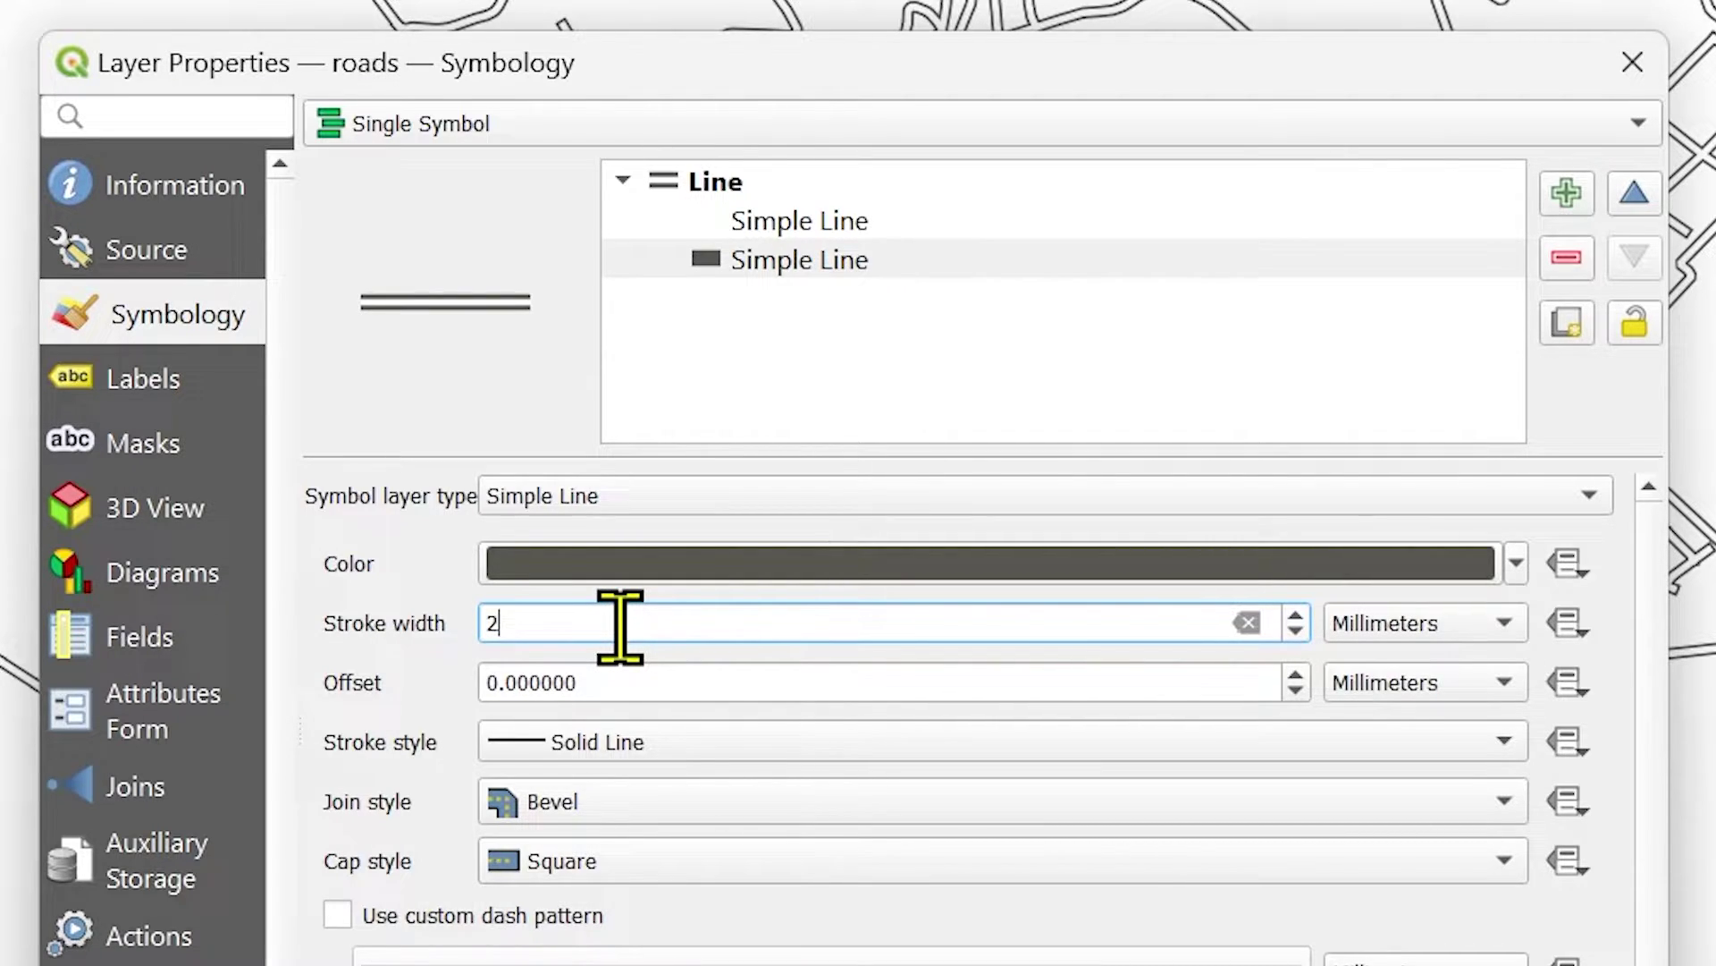
type(".2")
key("Return")
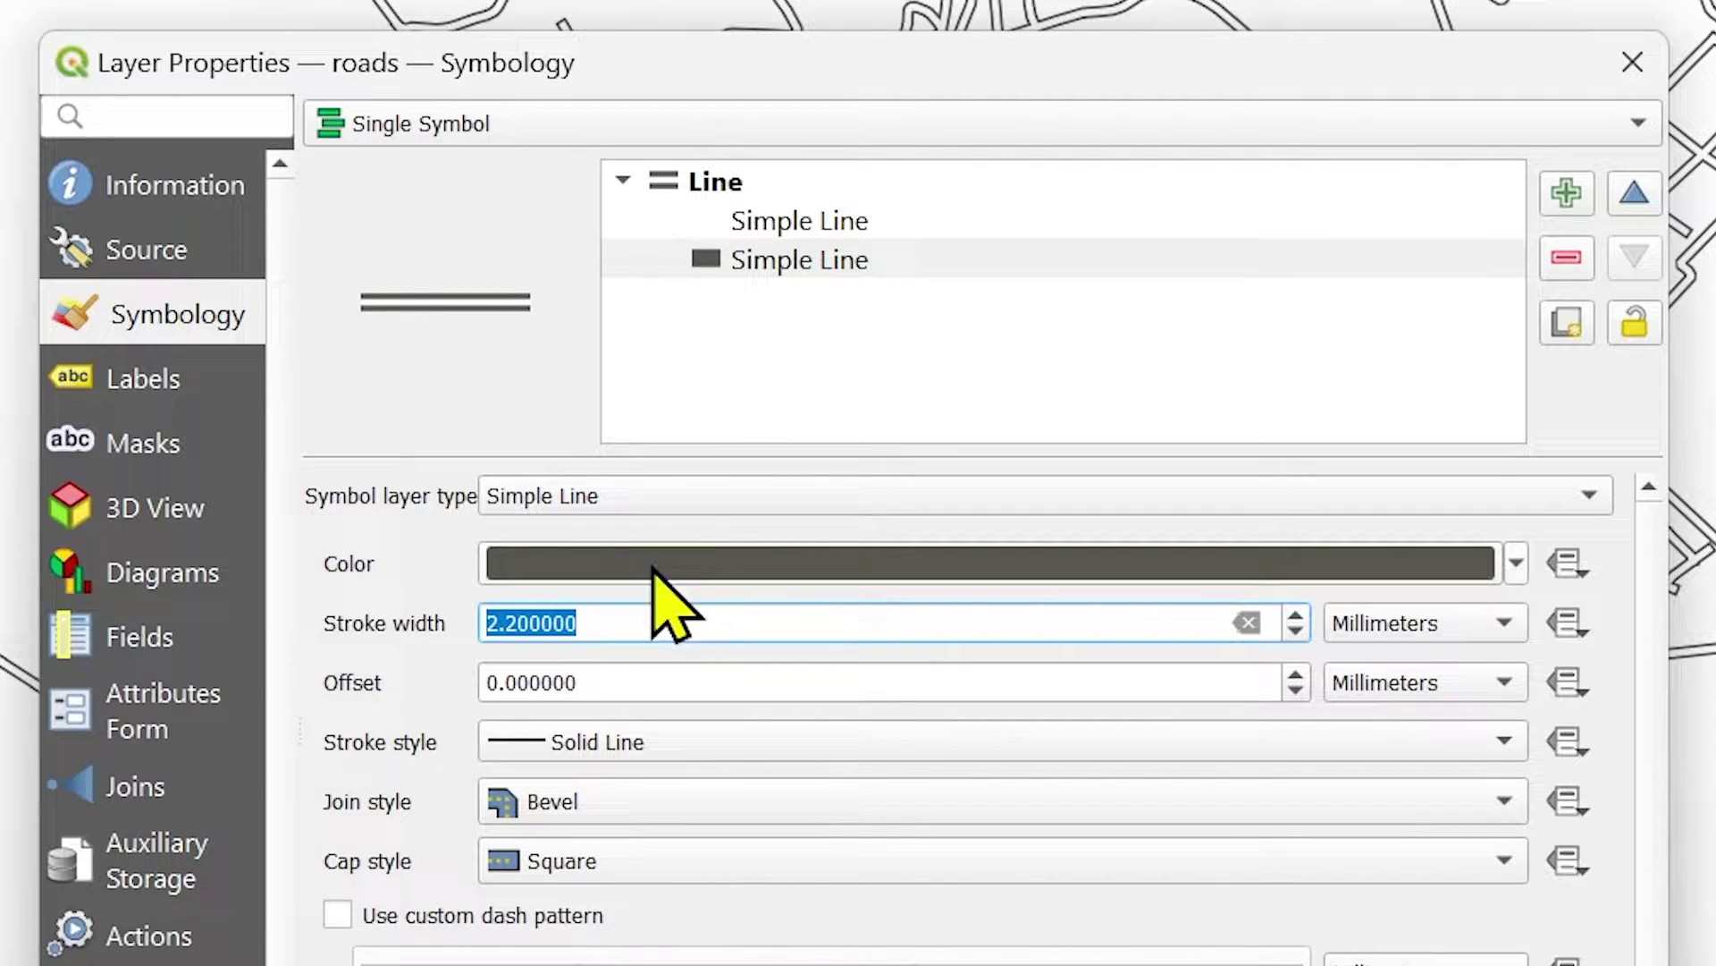
Step: Change the upper white Simple Line's stroke width from 0.8 to 1.5 mm
left_click(769, 231)
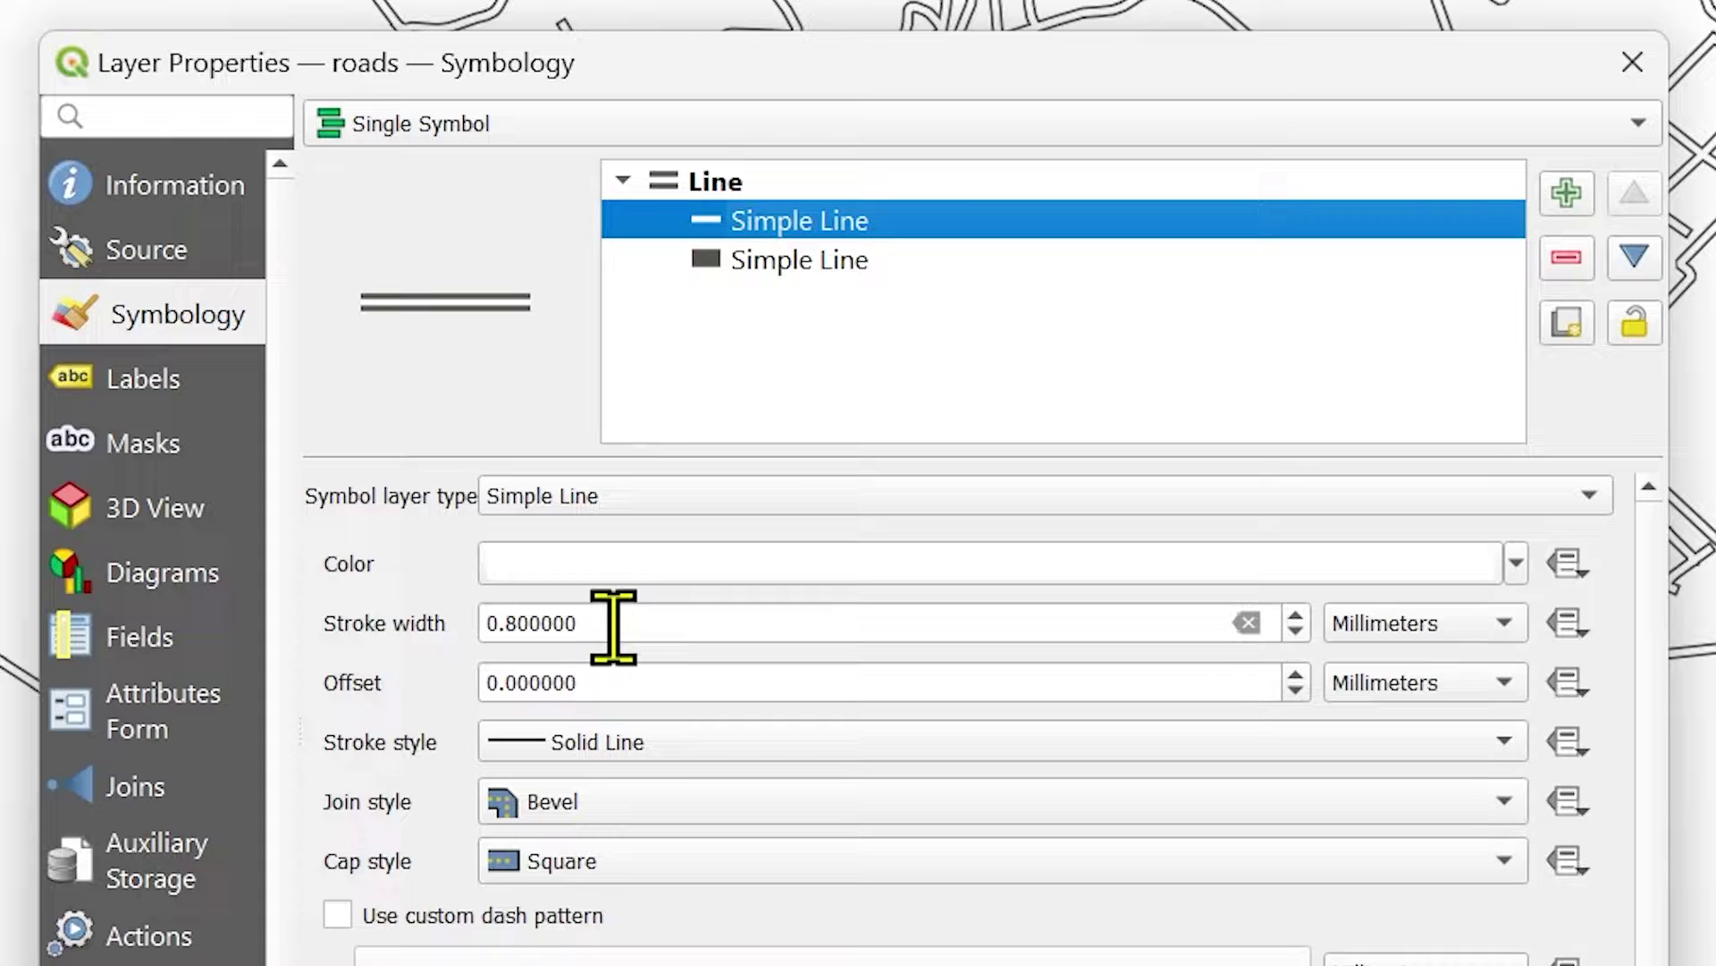
left_click_drag(613, 626, 421, 632)
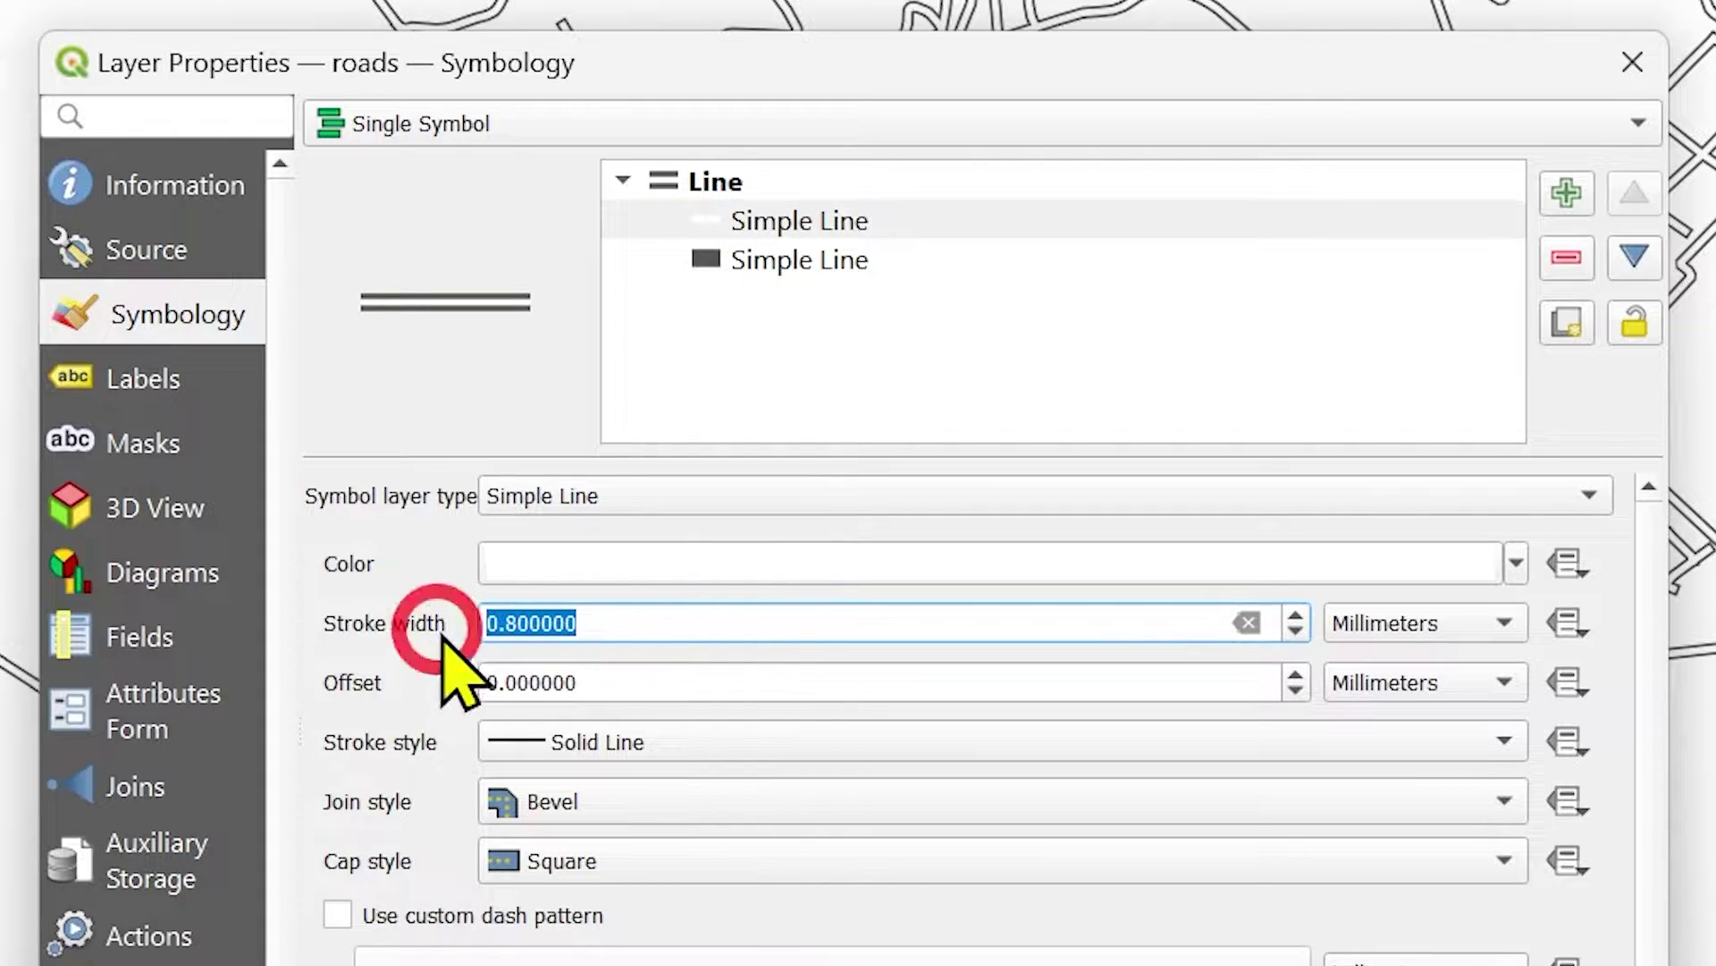
left_click(785, 225)
left_click_drag(582, 622, 469, 622)
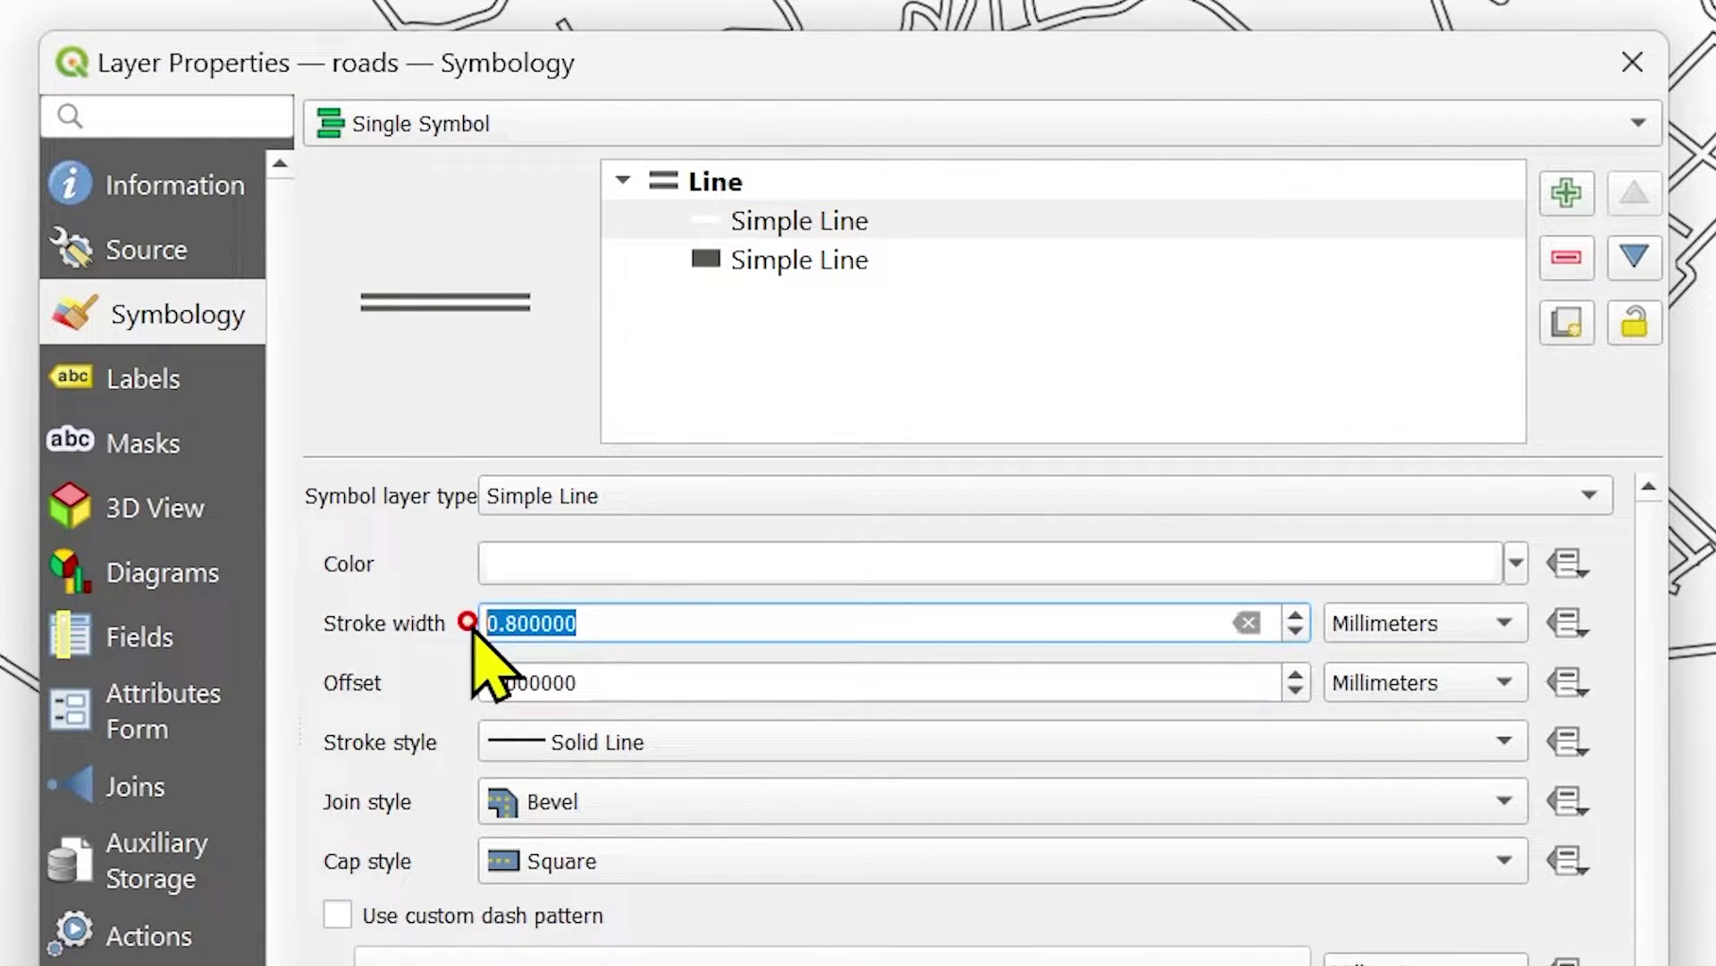
type("1.5")
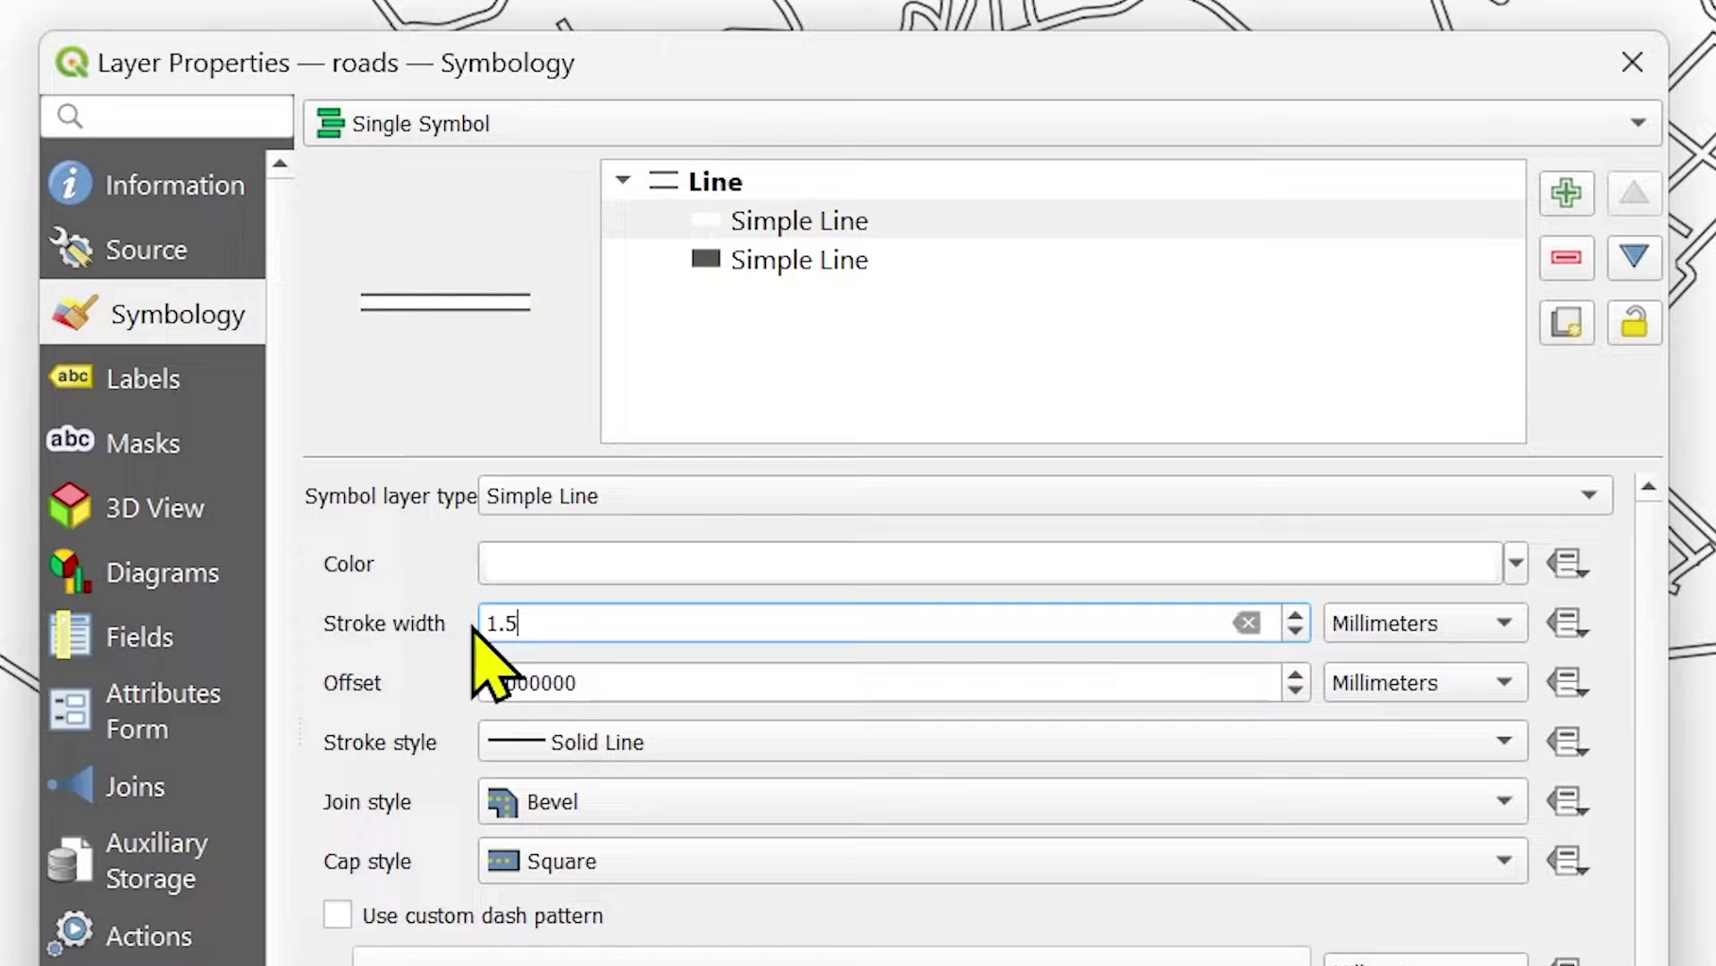
key("Return")
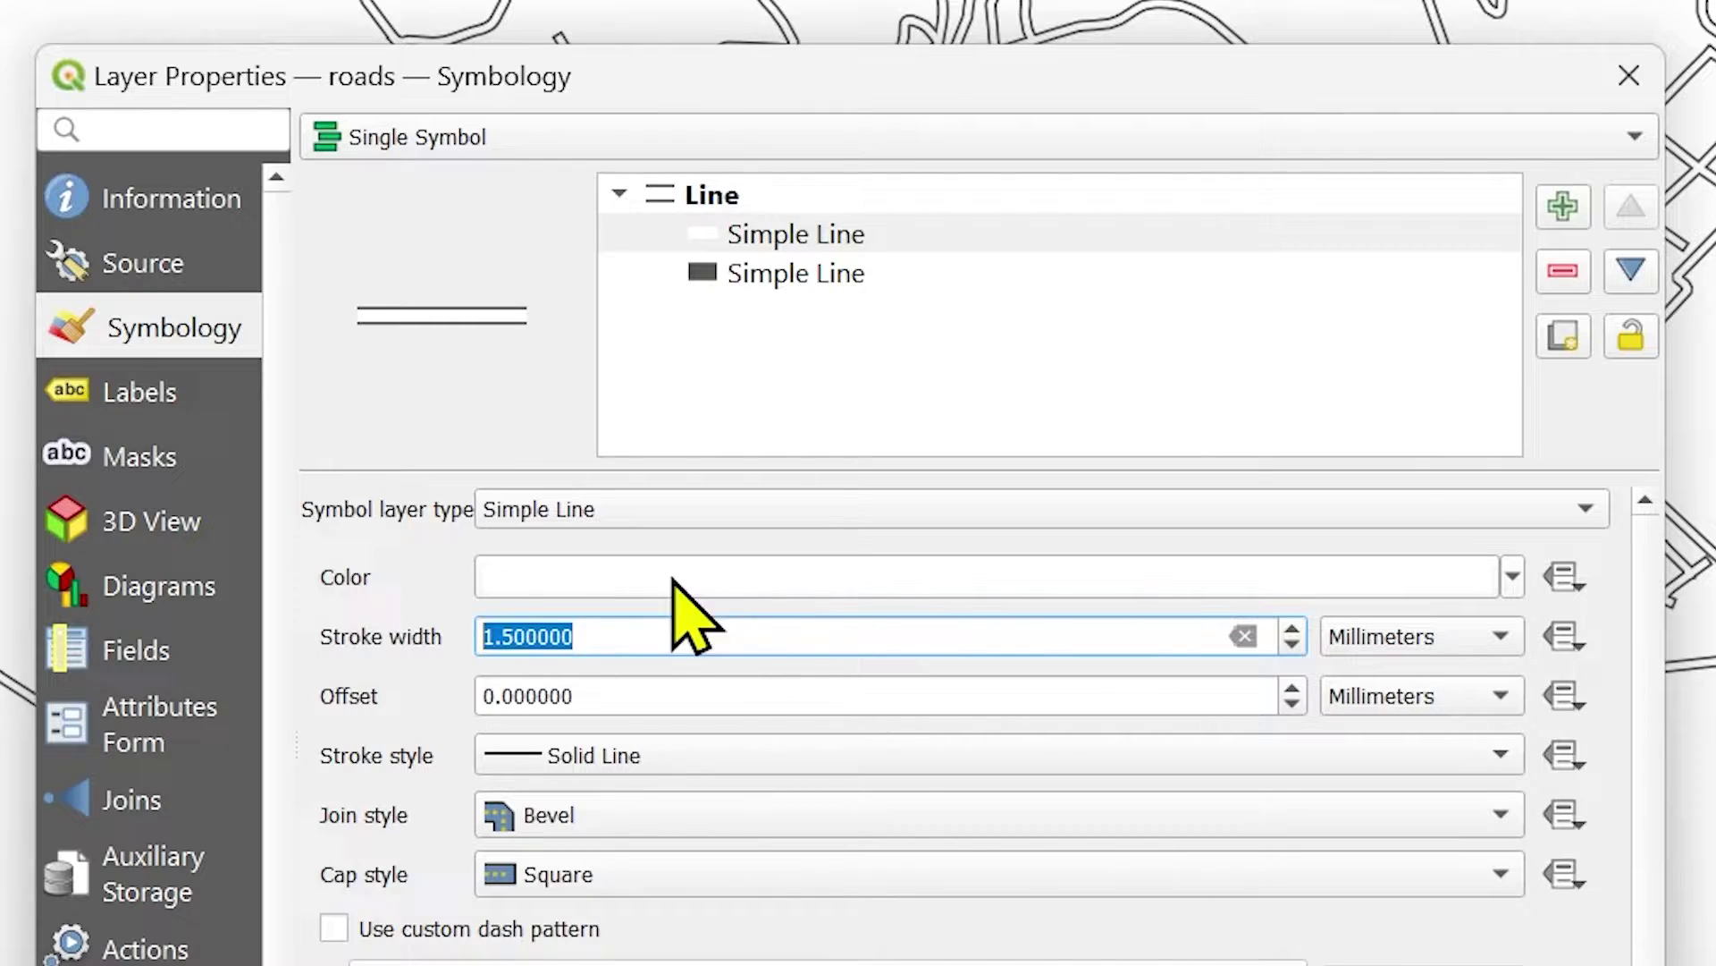
Step: Change the upper Simple Line colour from white to fully saturated yellow
left_click(1512, 577)
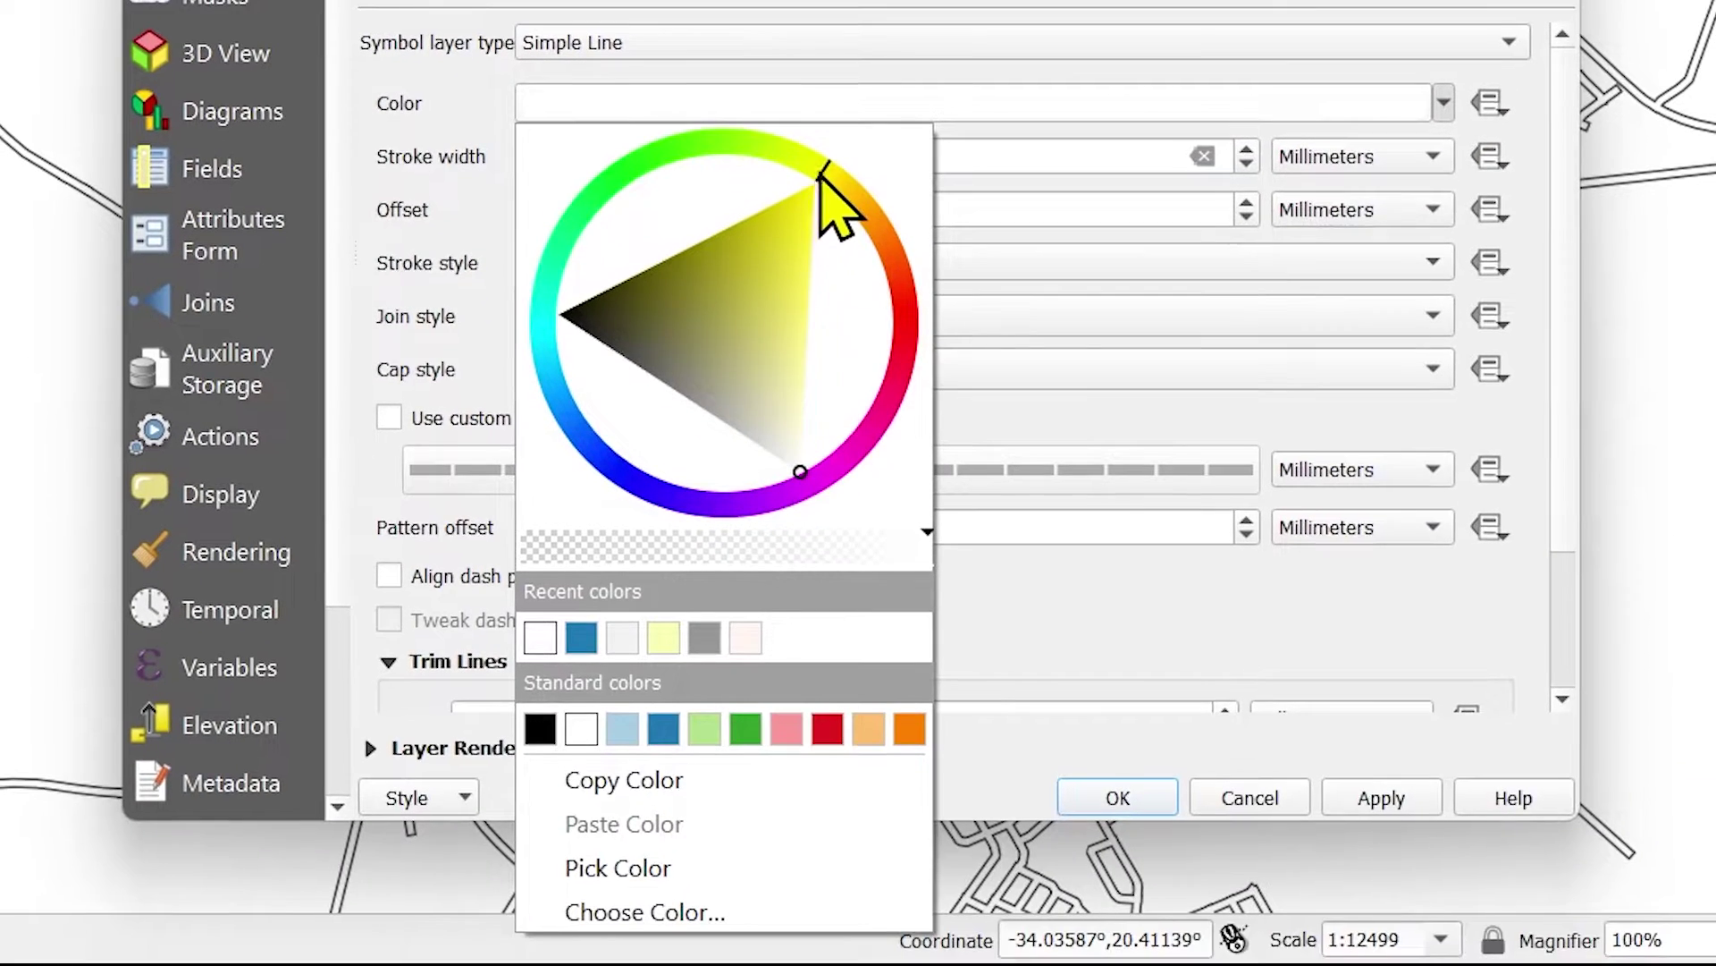
left_click(818, 407)
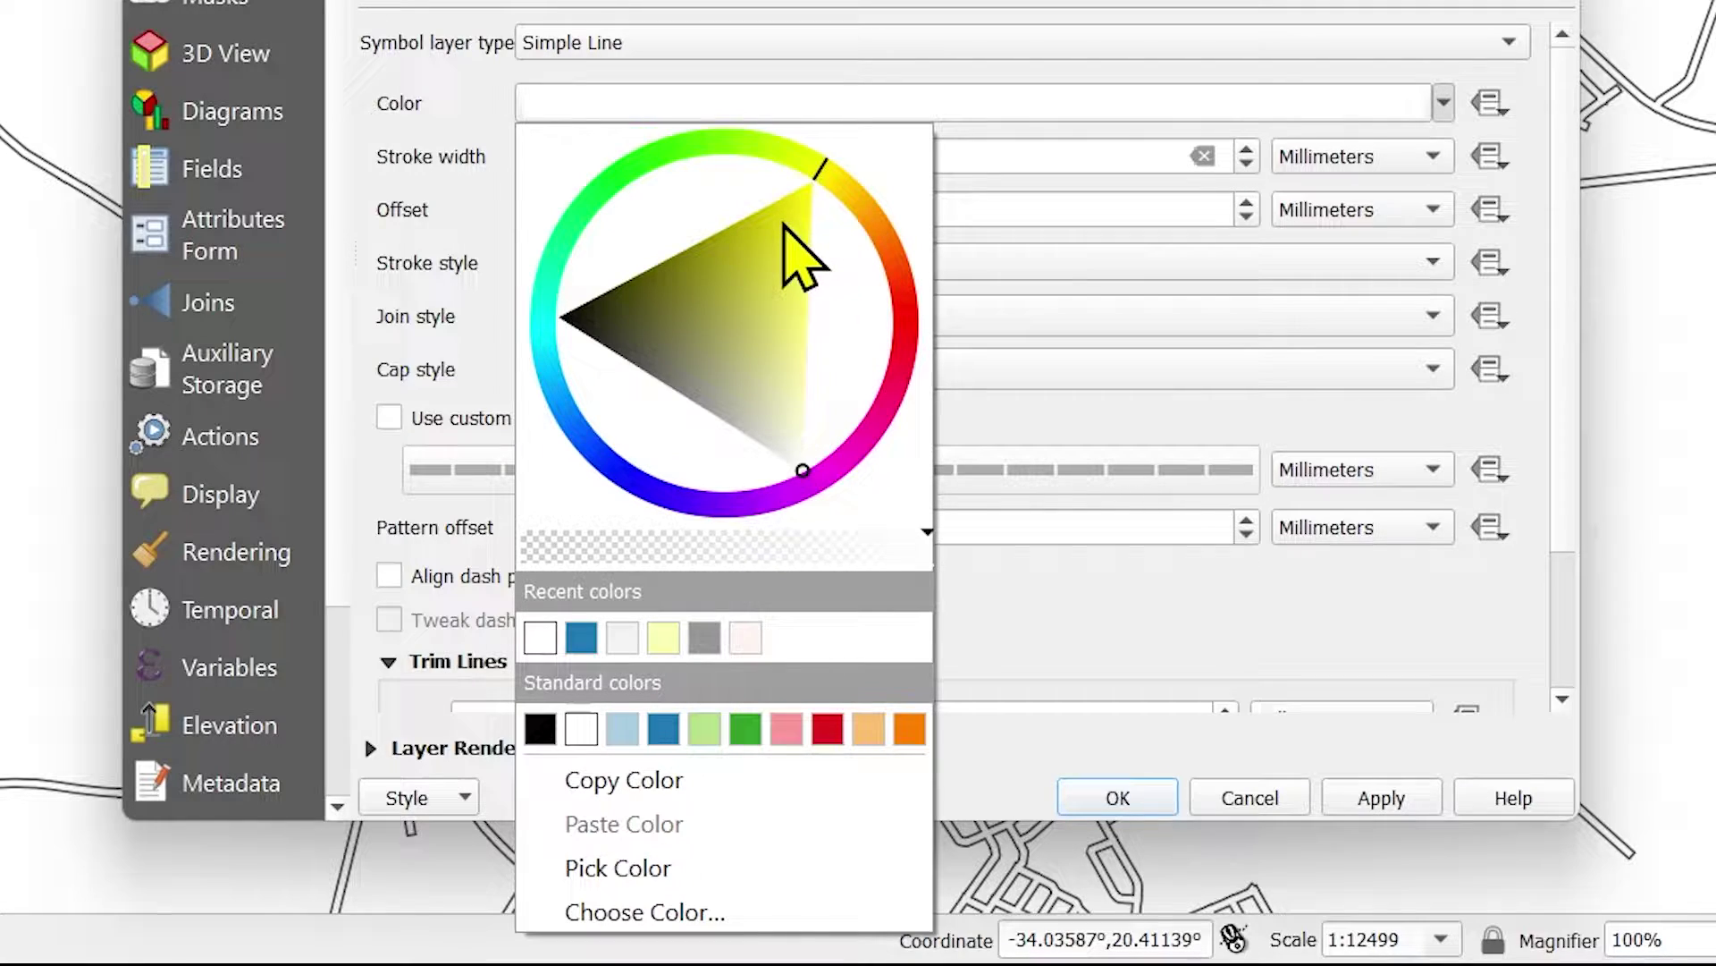
left_click(804, 200)
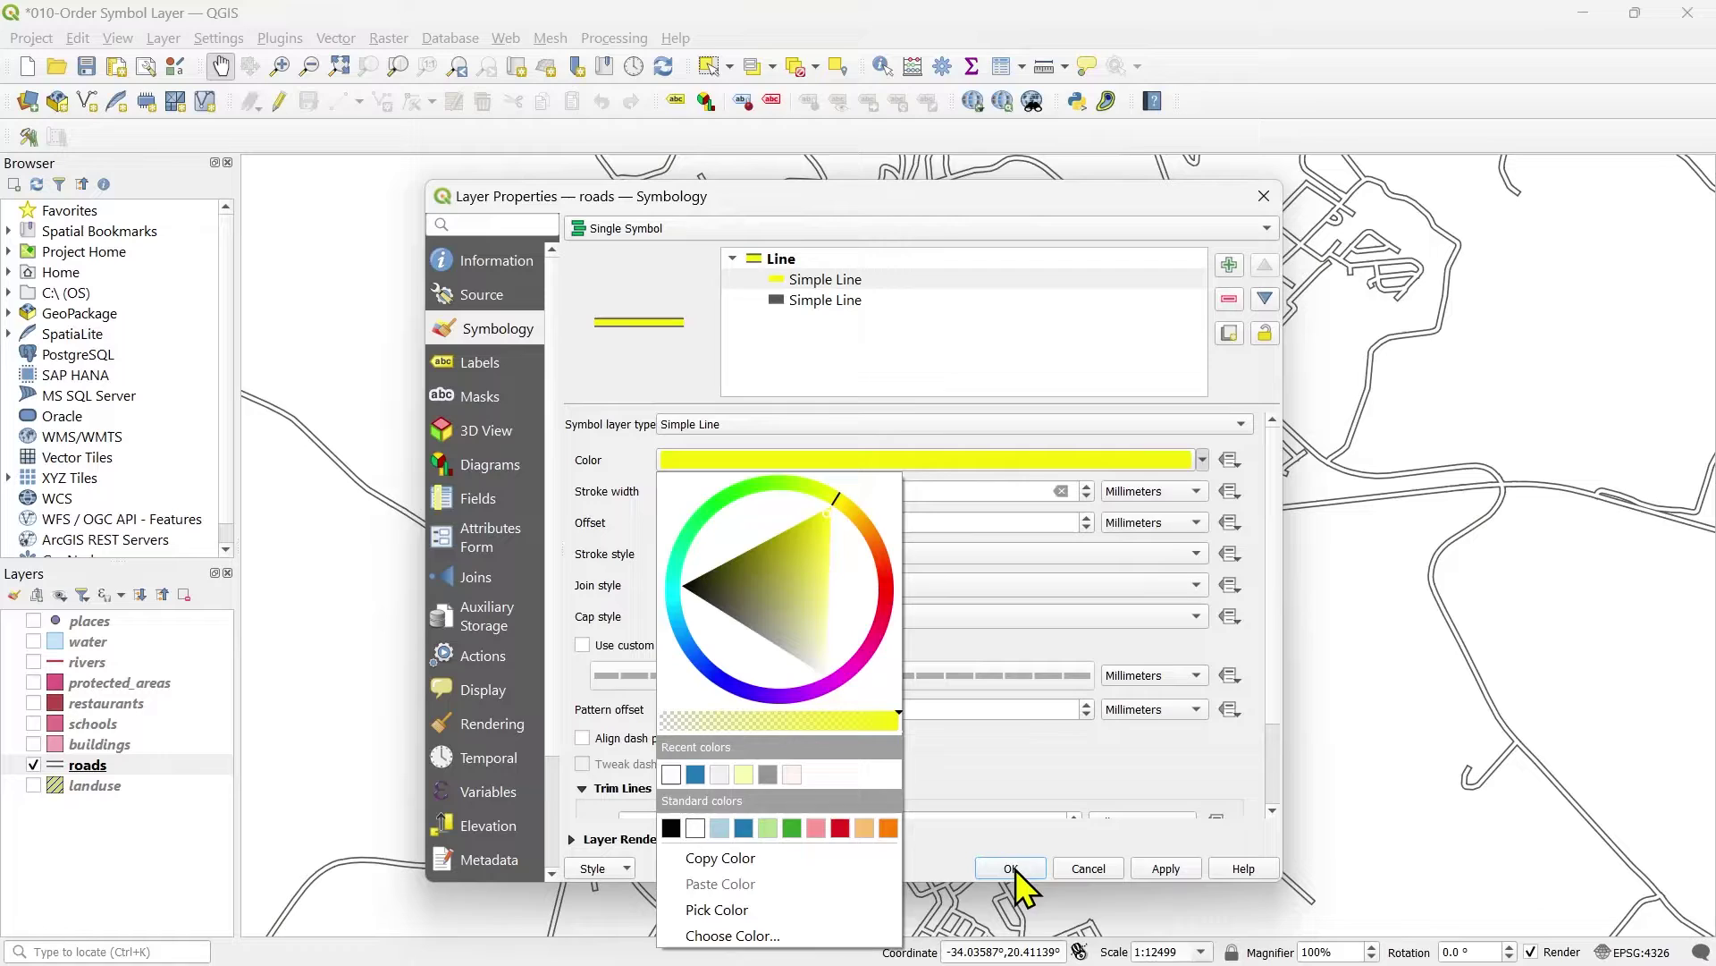
left_click(1016, 869)
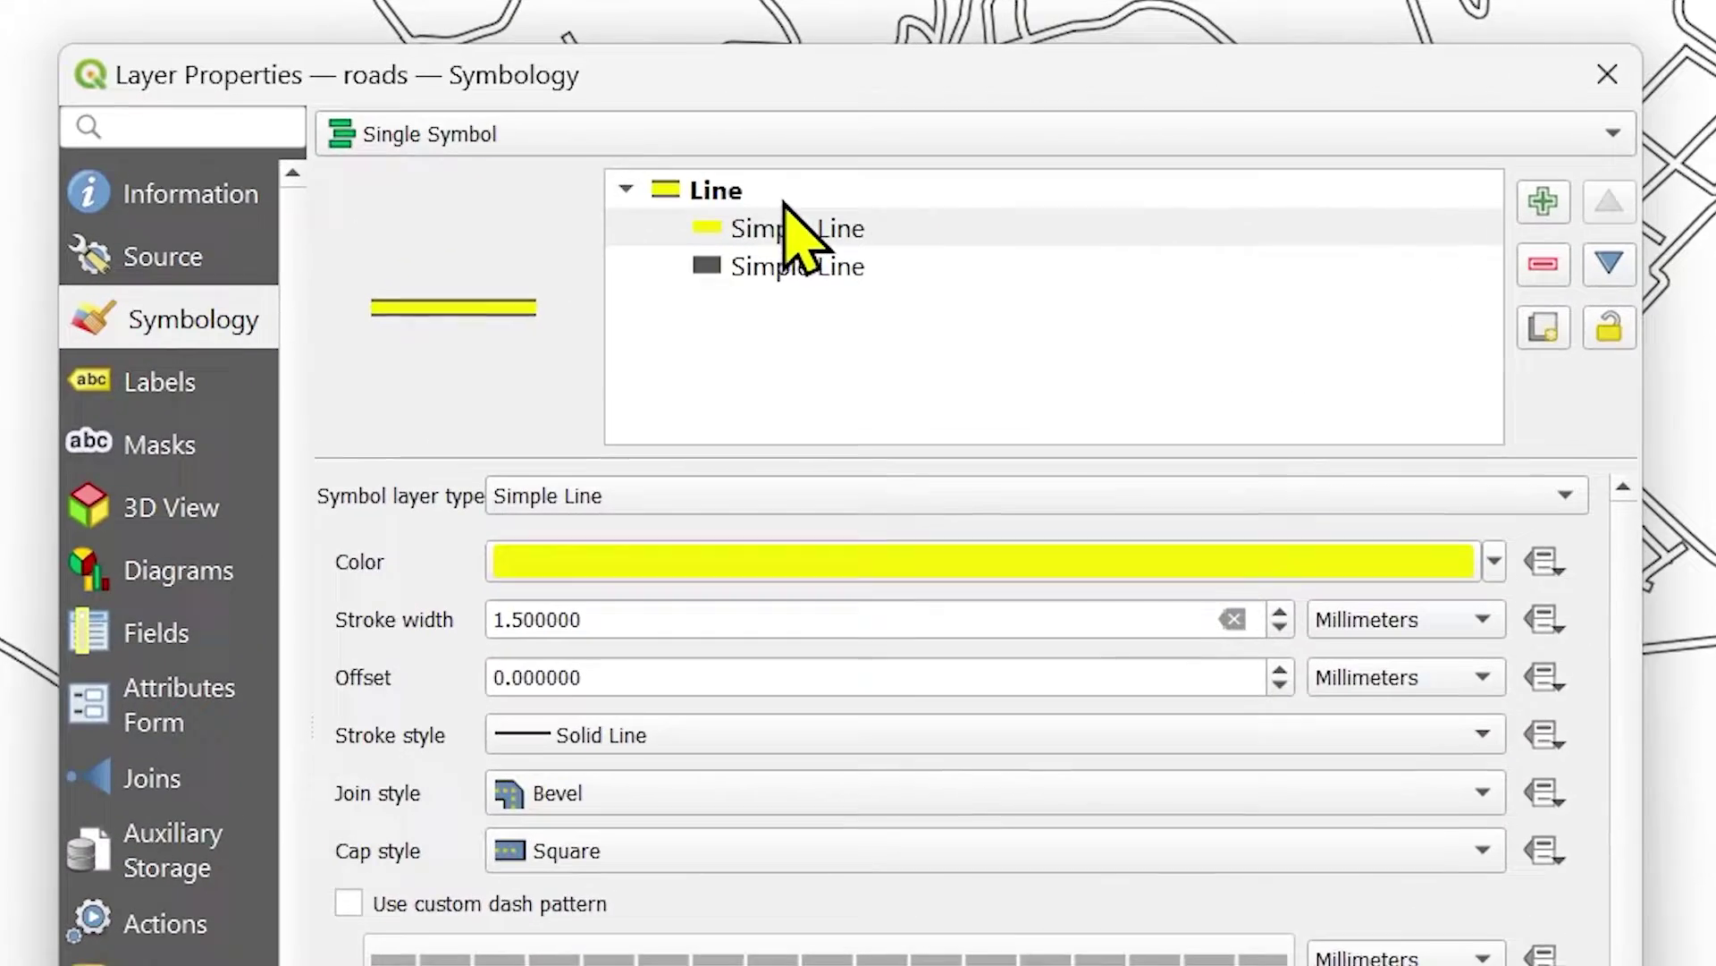
Step: Add a third Simple Line layer on top of the roads symbol at 0.3 mm width and apply
left_click(760, 191)
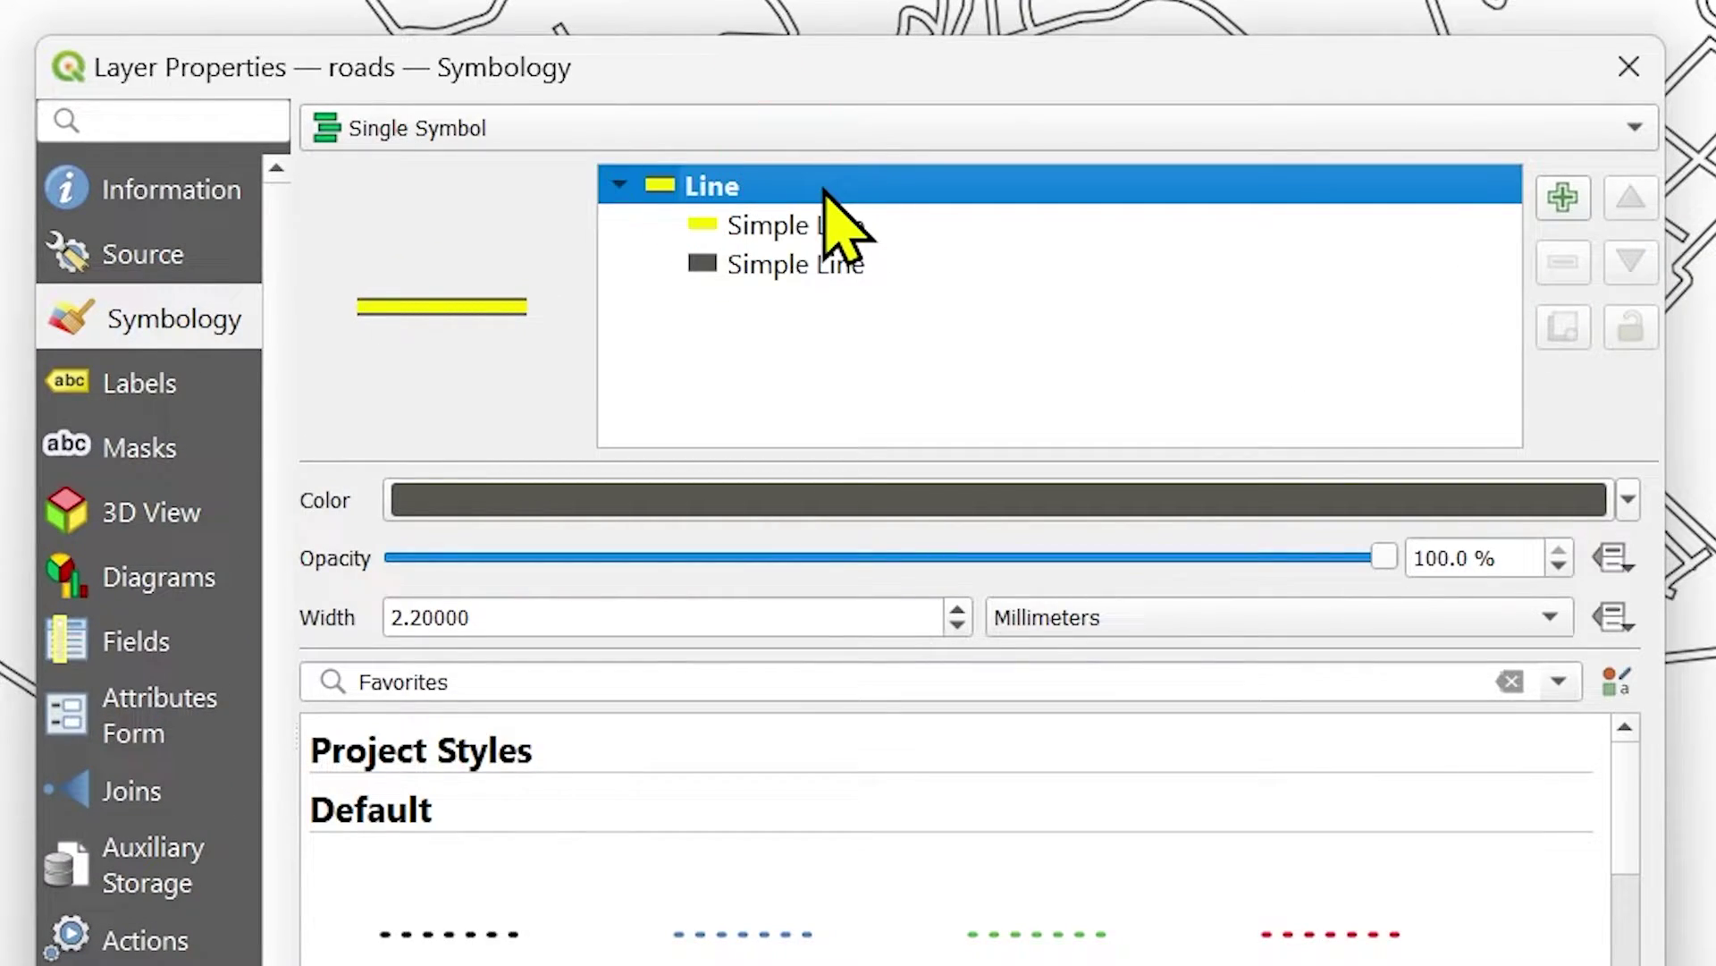
left_click(1565, 199)
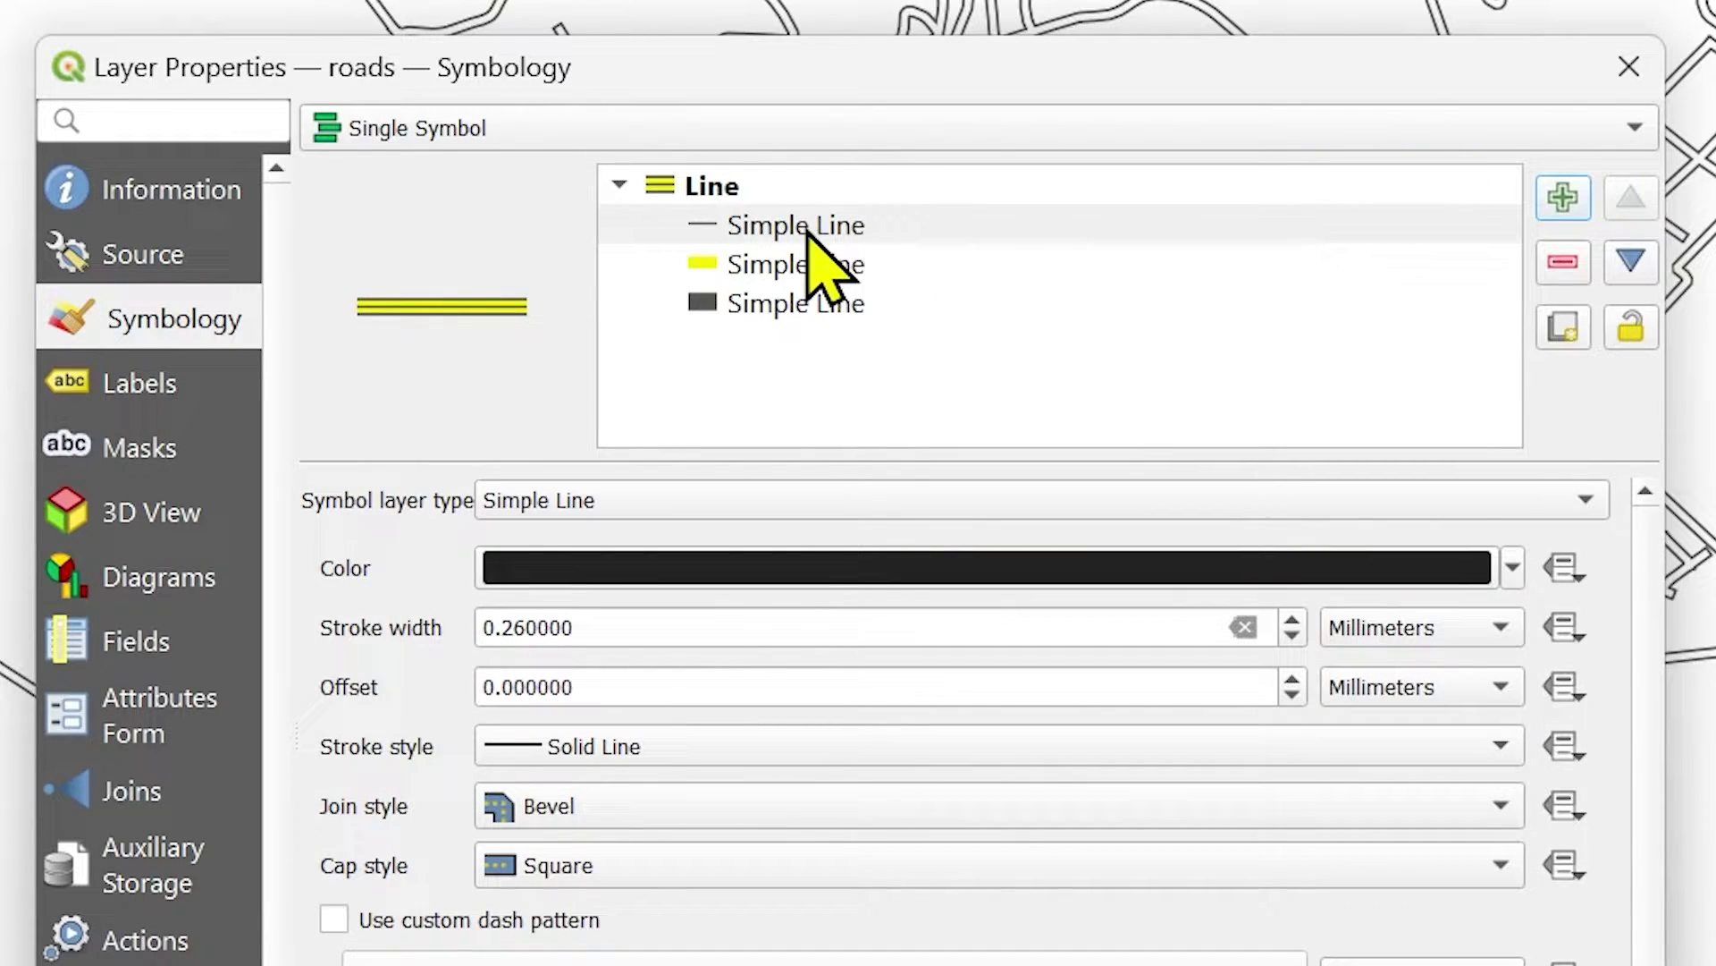
left_click(872, 224)
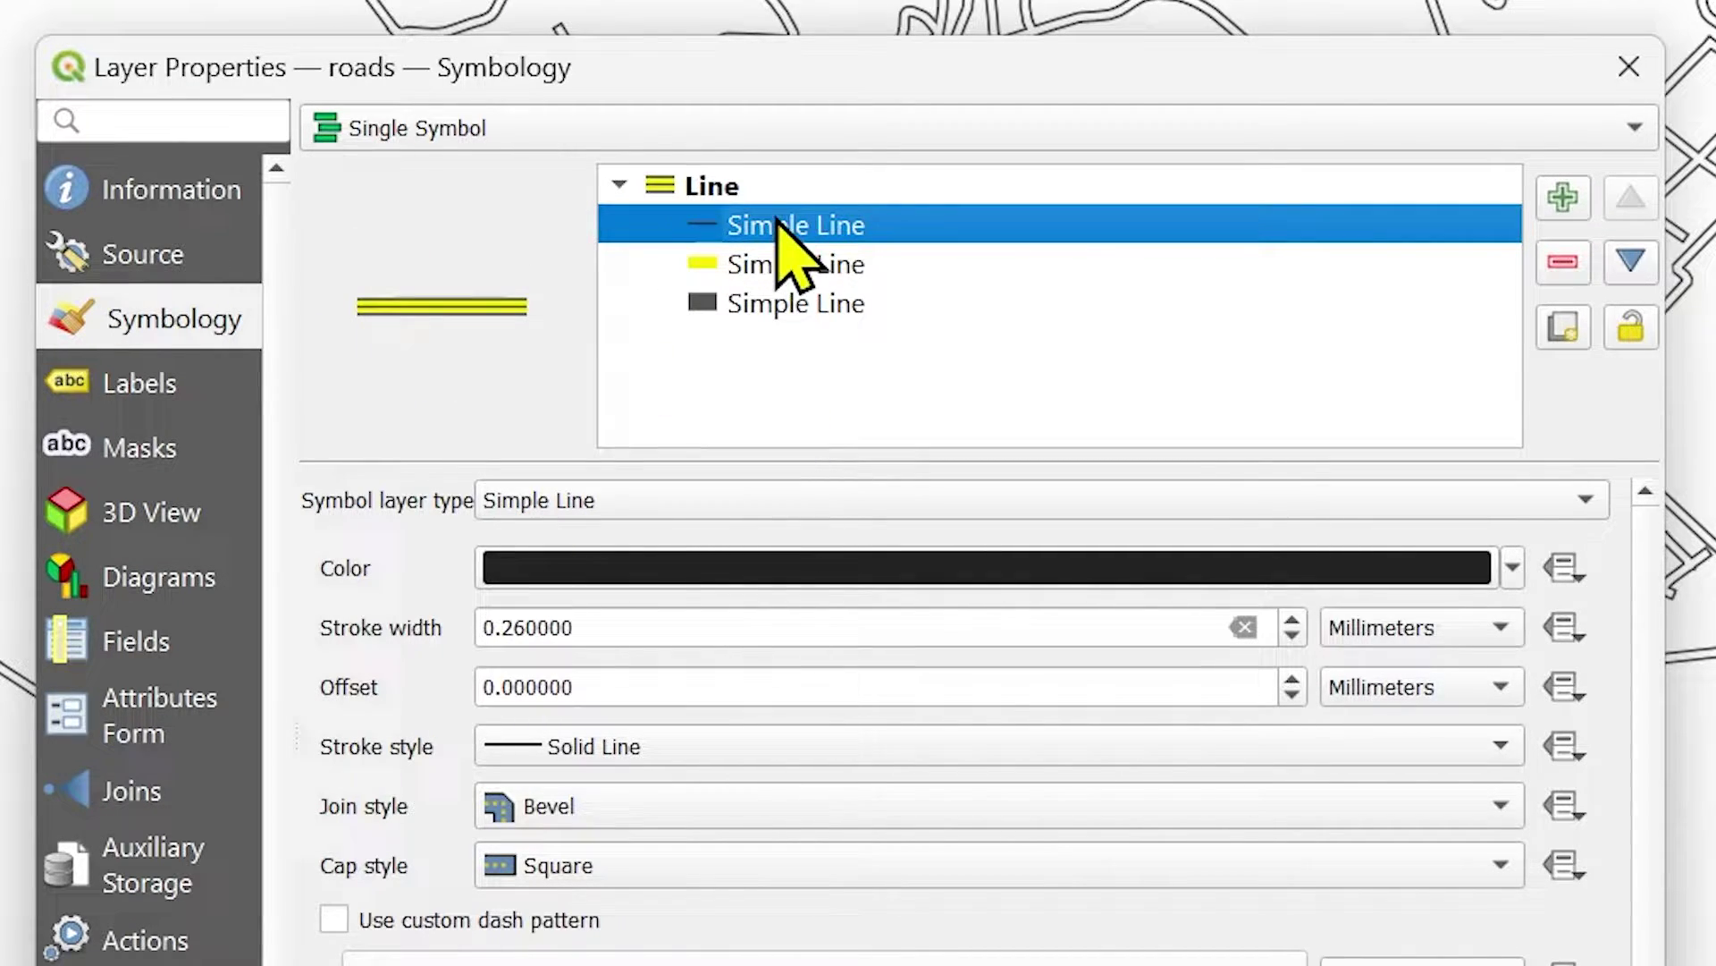
left_click_drag(613, 620, 425, 631)
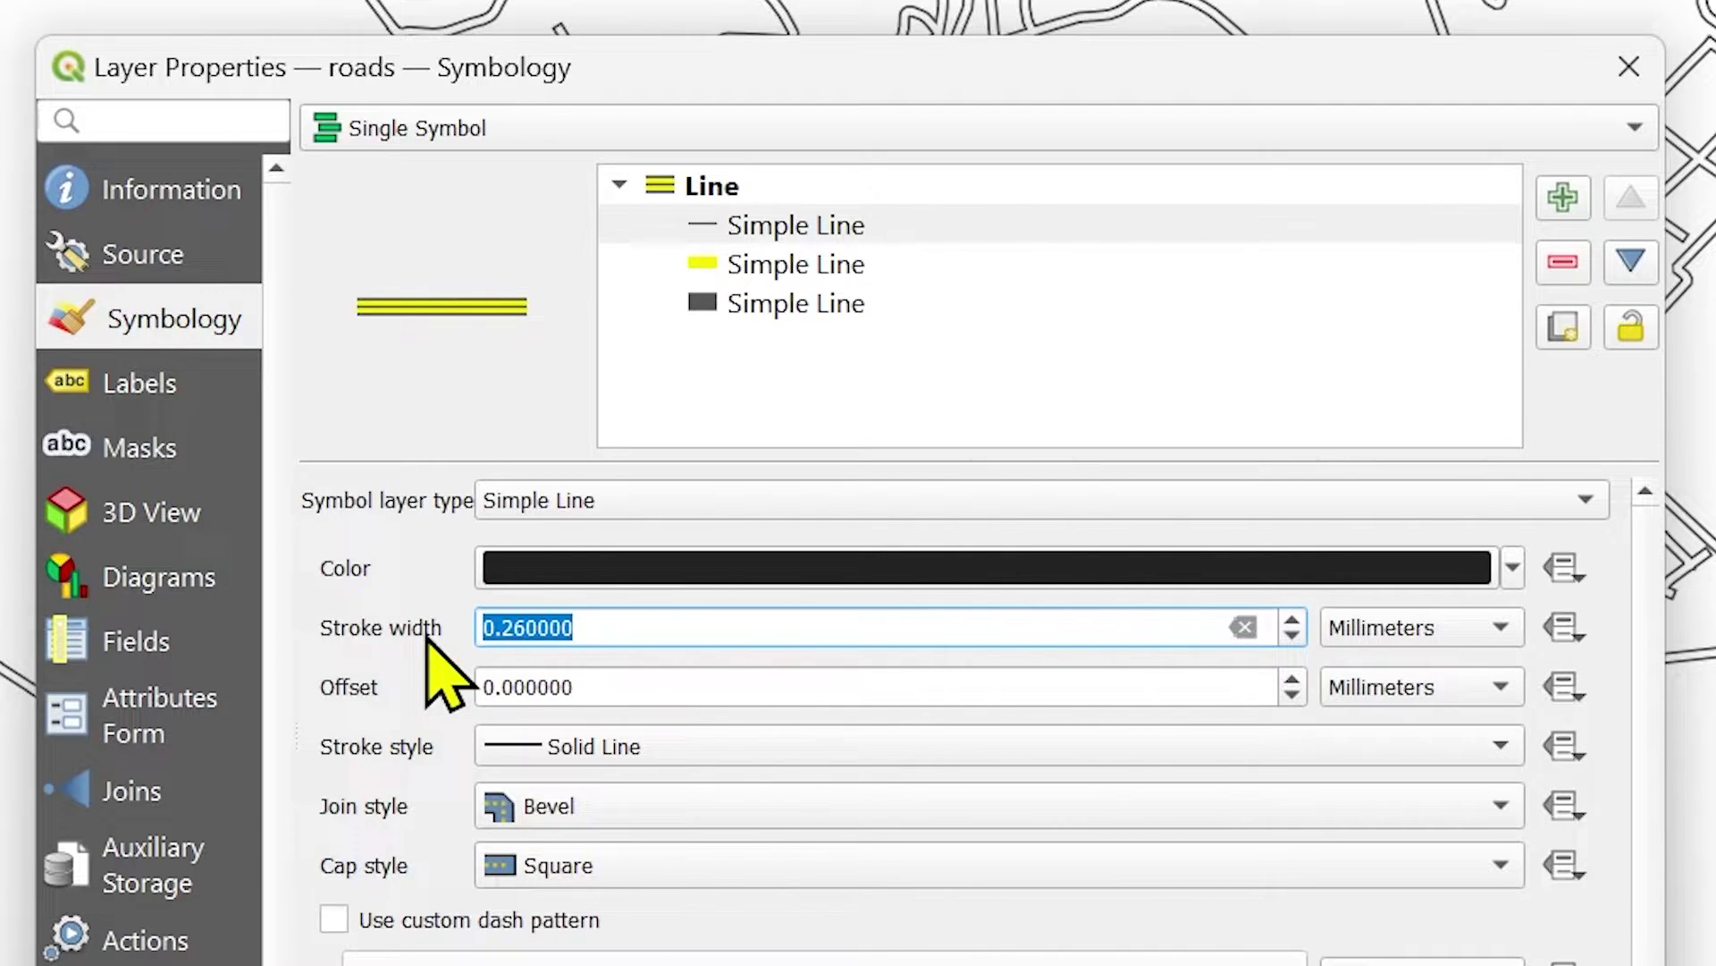
type(".5")
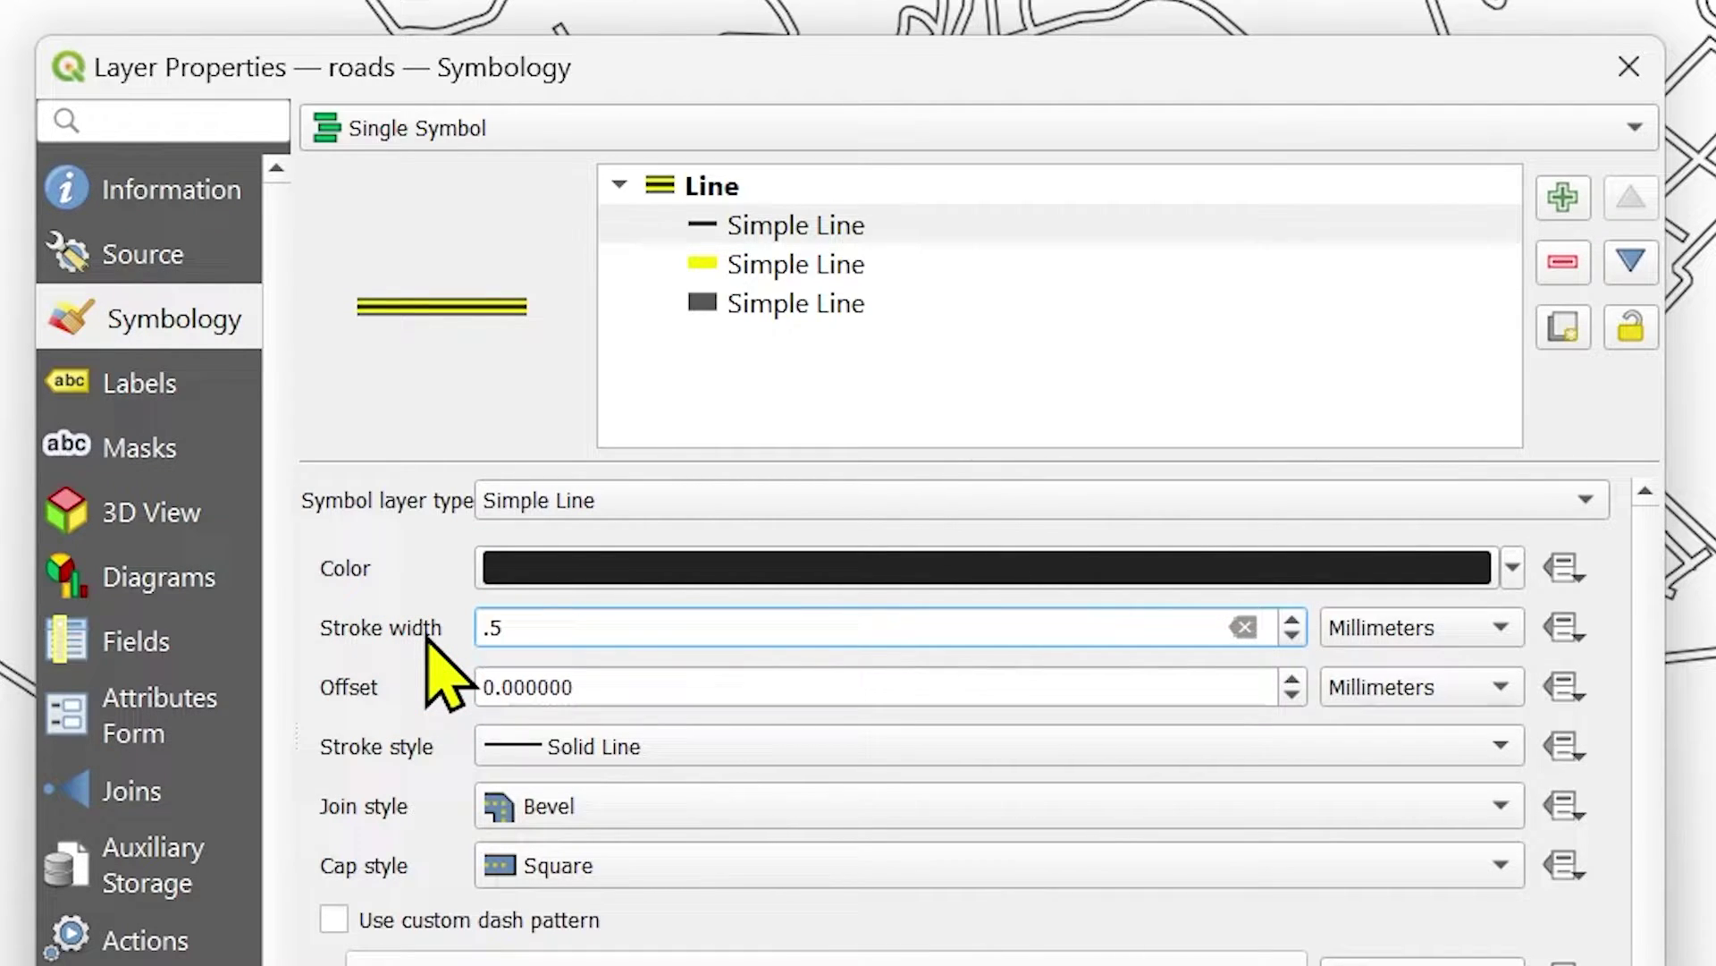
left_click_drag(555, 634, 444, 634)
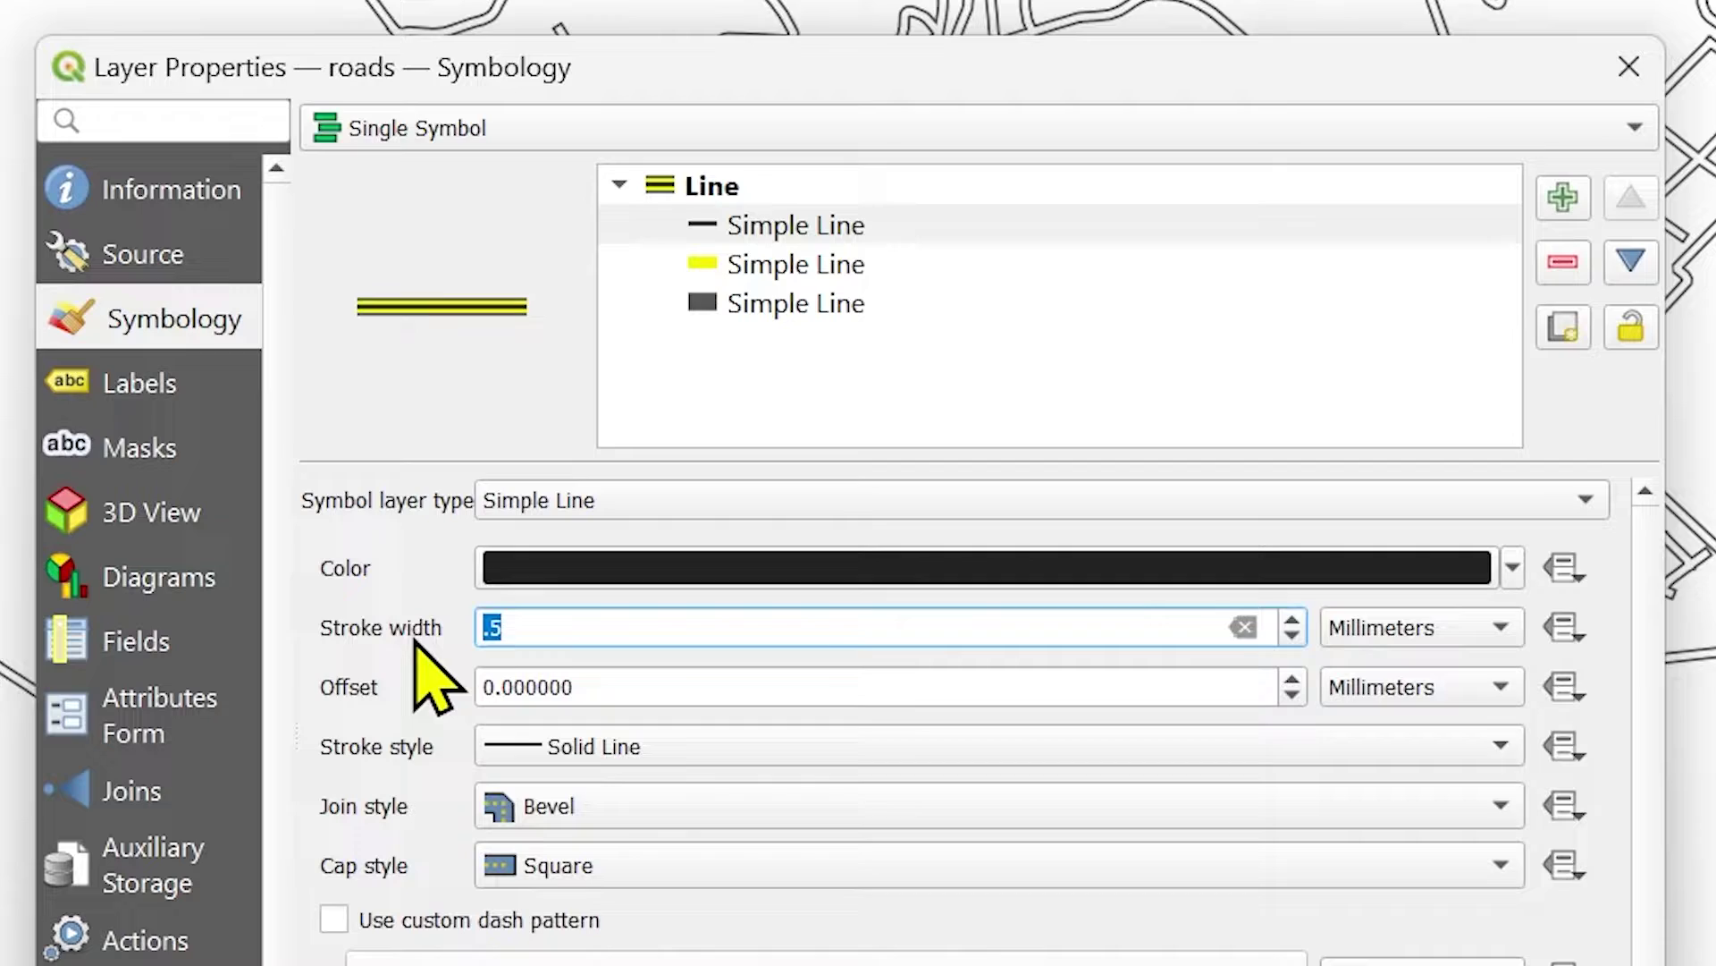
type(".3")
key("Return")
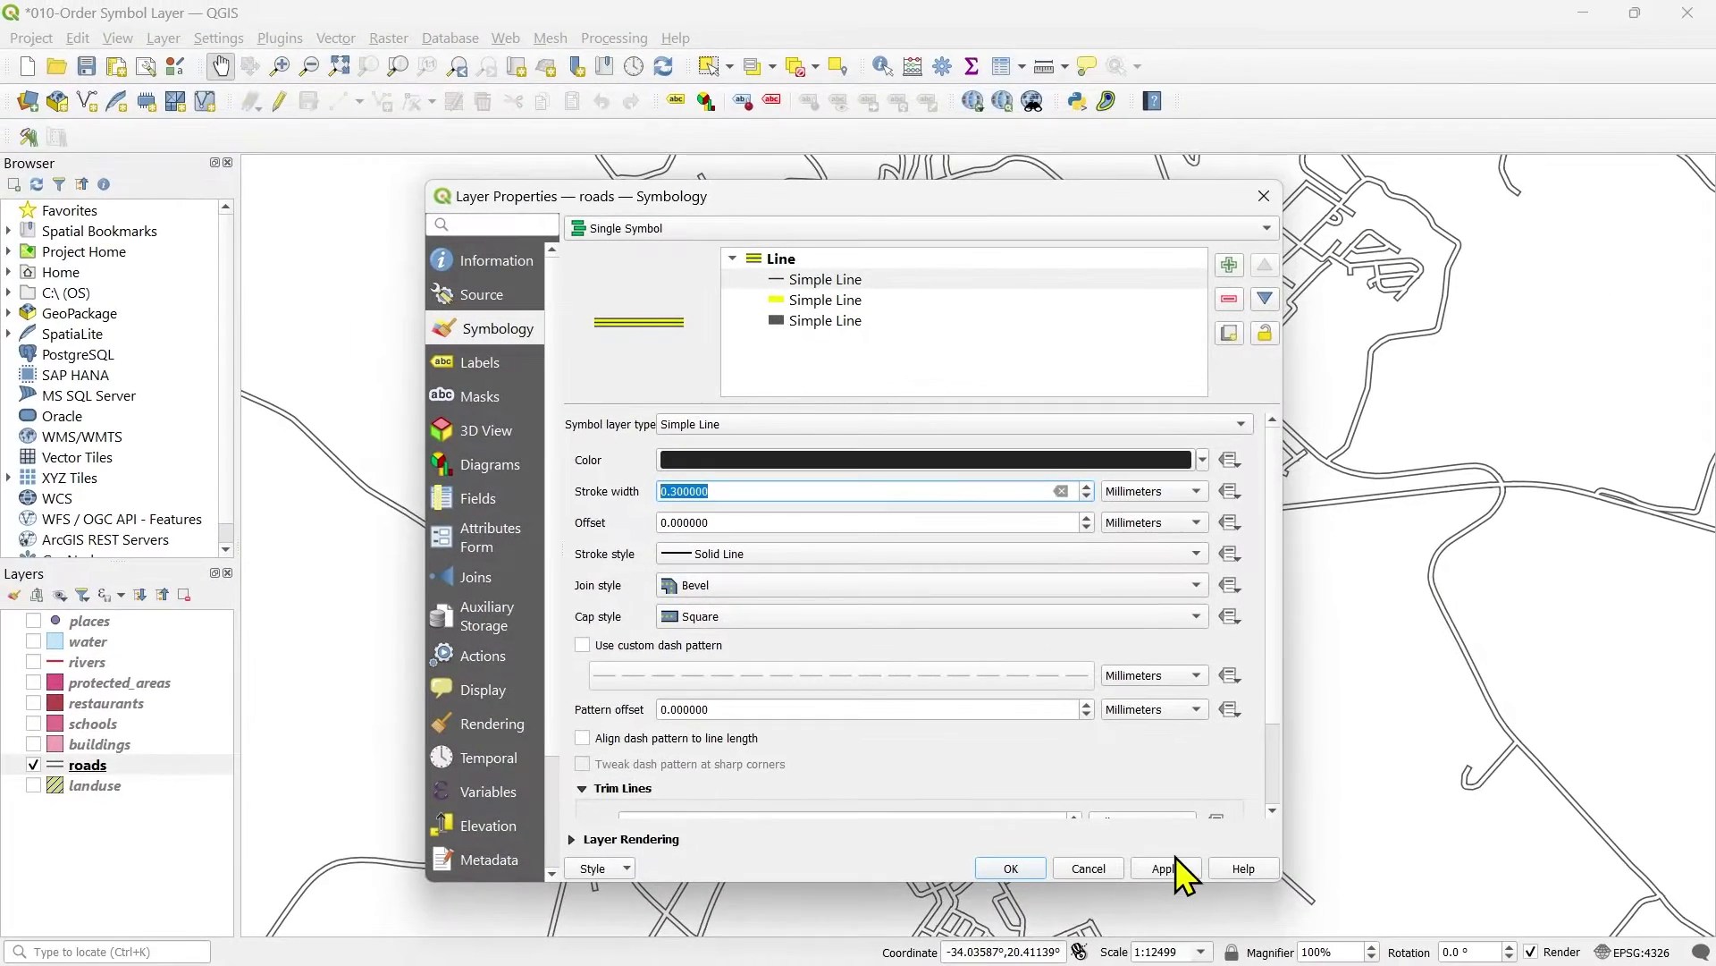
left_click(1163, 868)
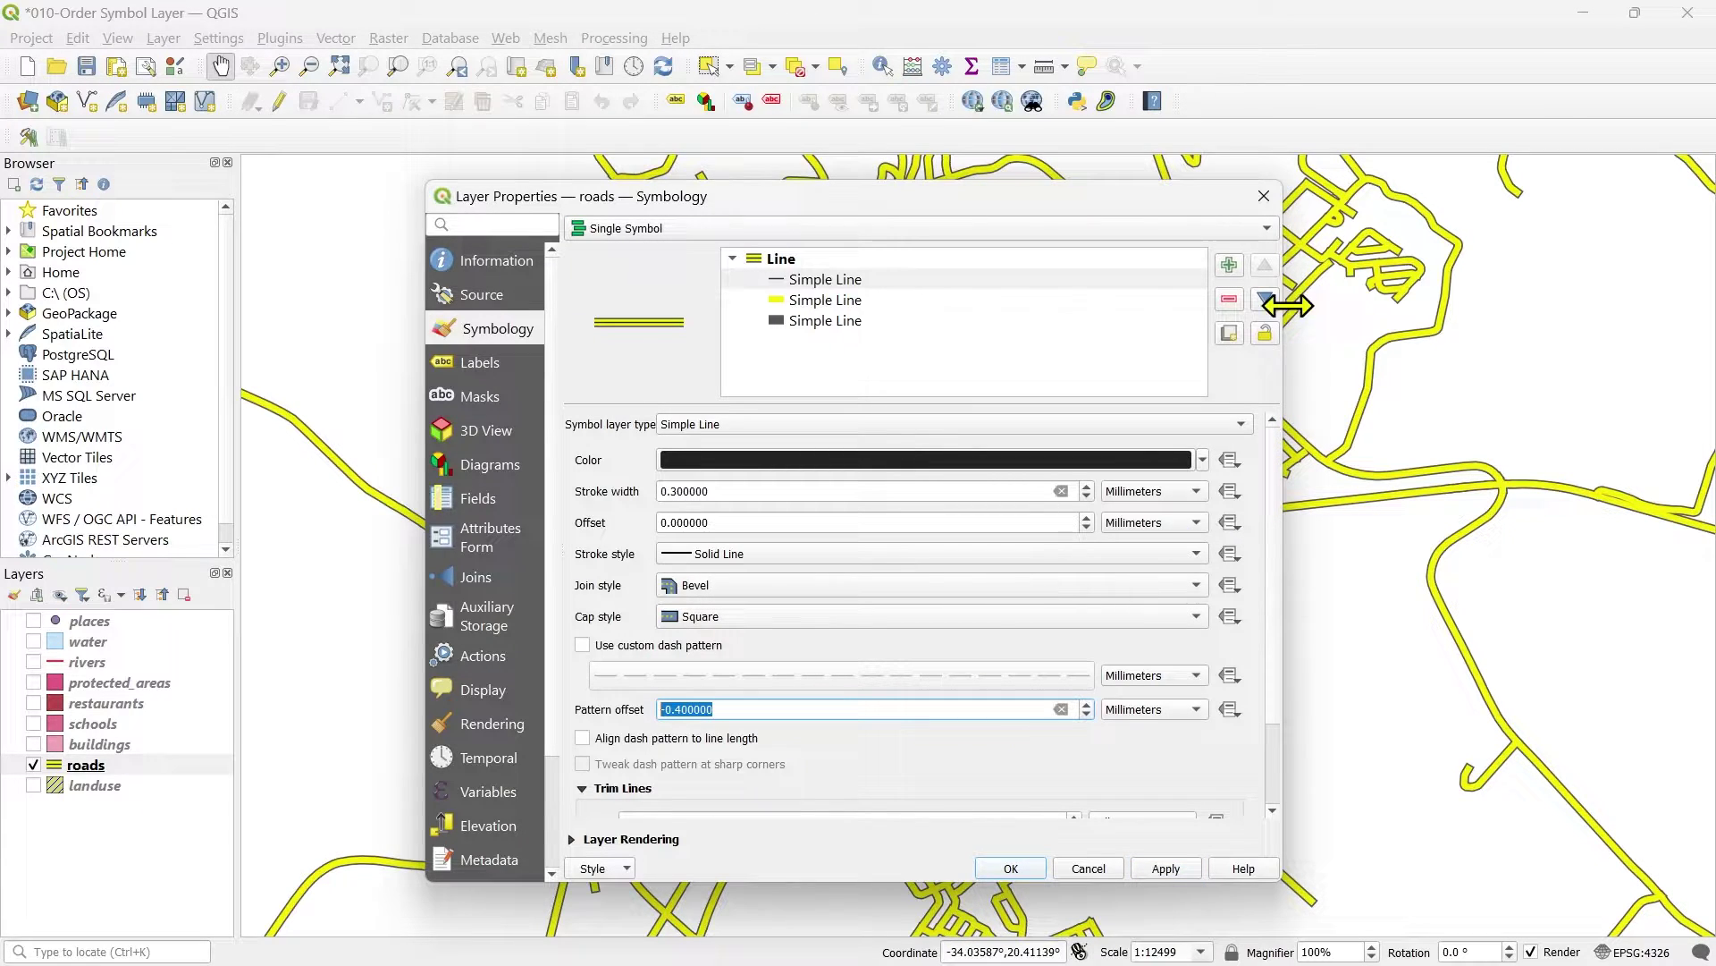
Step: Close Layer Properties, zoom to check the yellow roads, then reopen the roads properties
left_click(1001, 878)
scroll(904, 448, "up", 2)
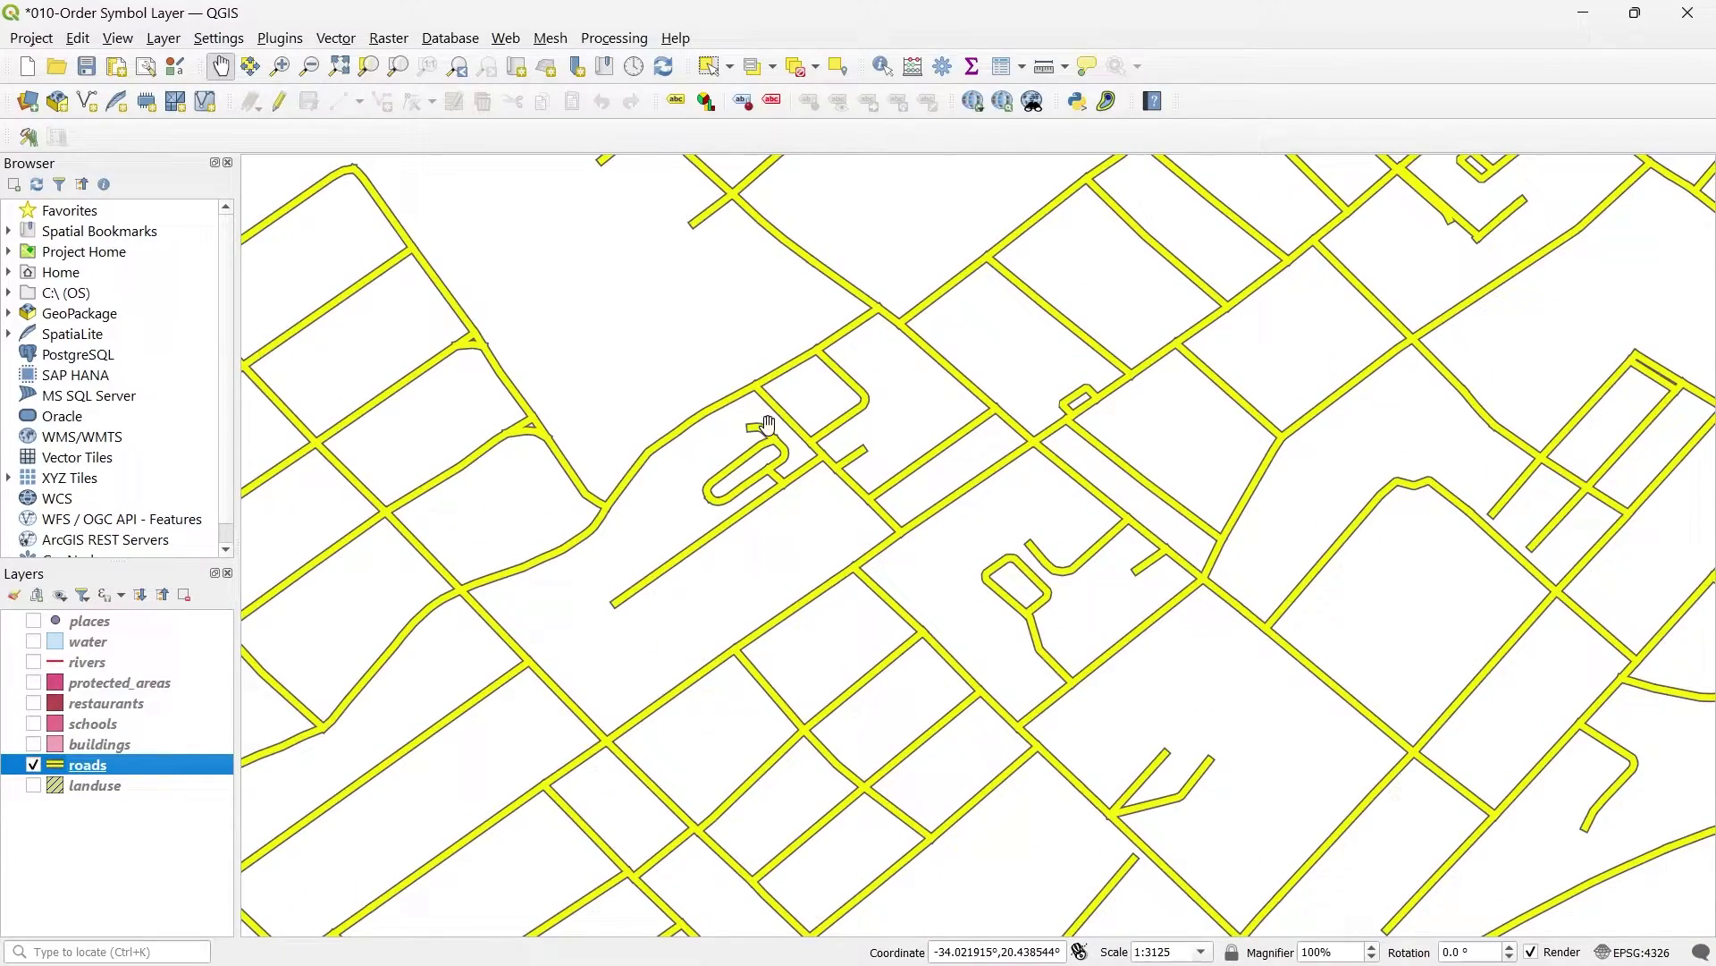
scroll(804, 466, "up", 1)
scroll(857, 537, "down", 3)
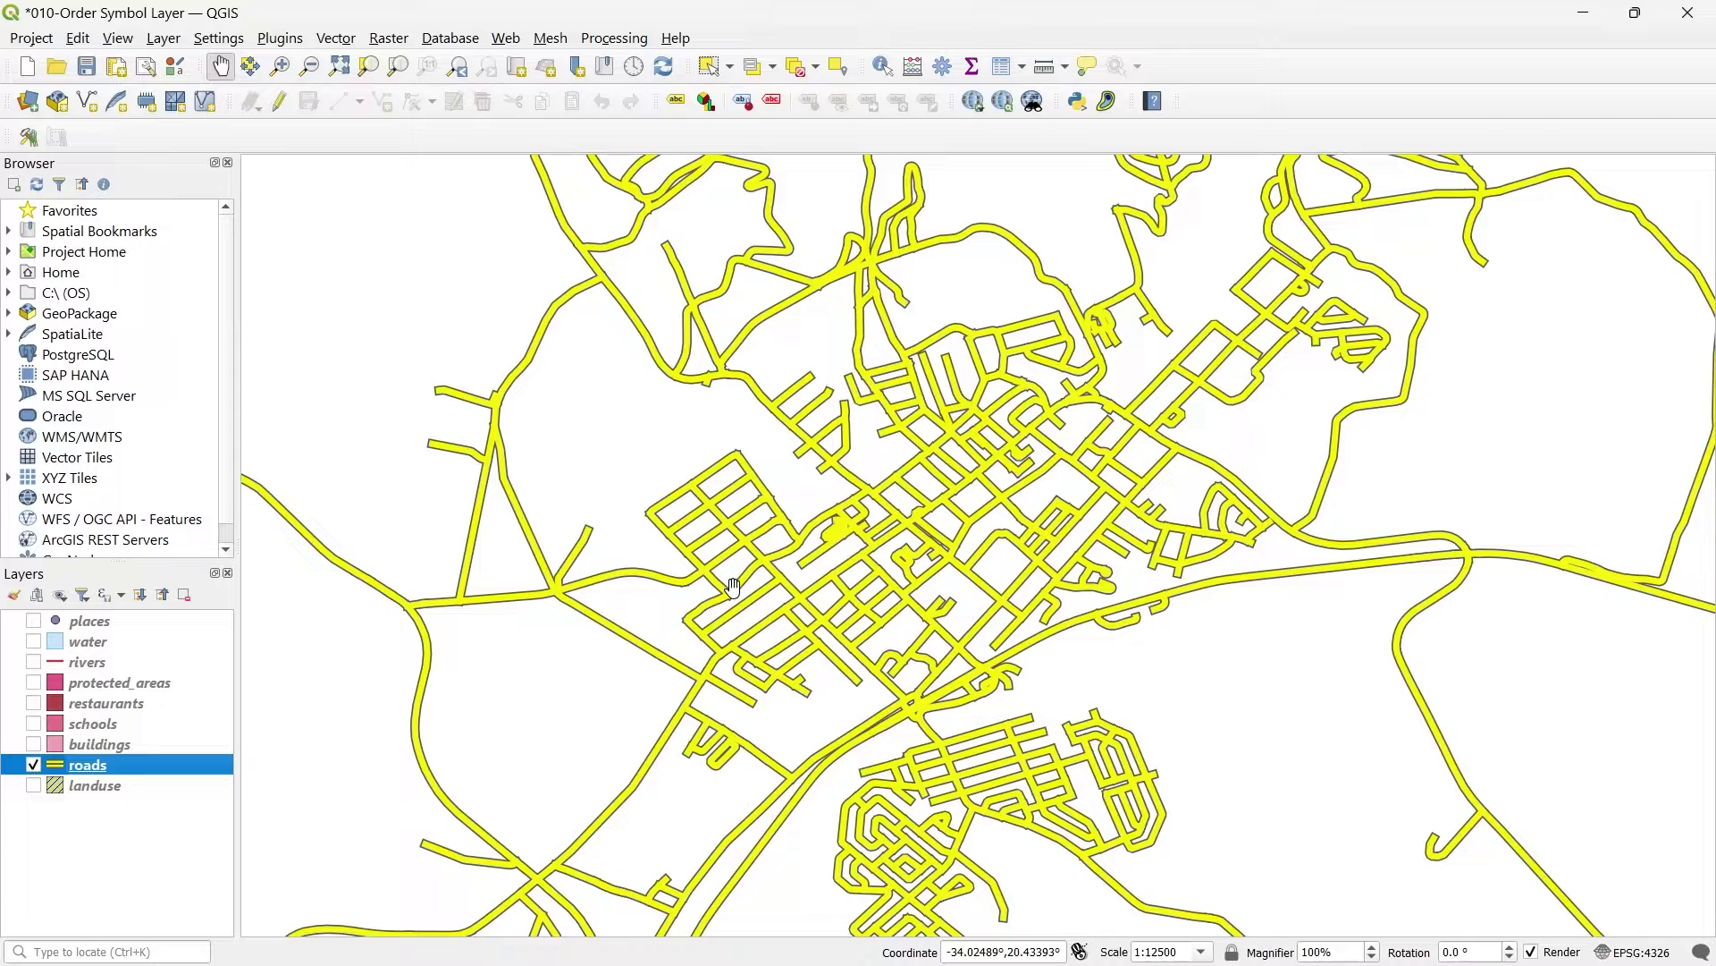
double_click(170, 769)
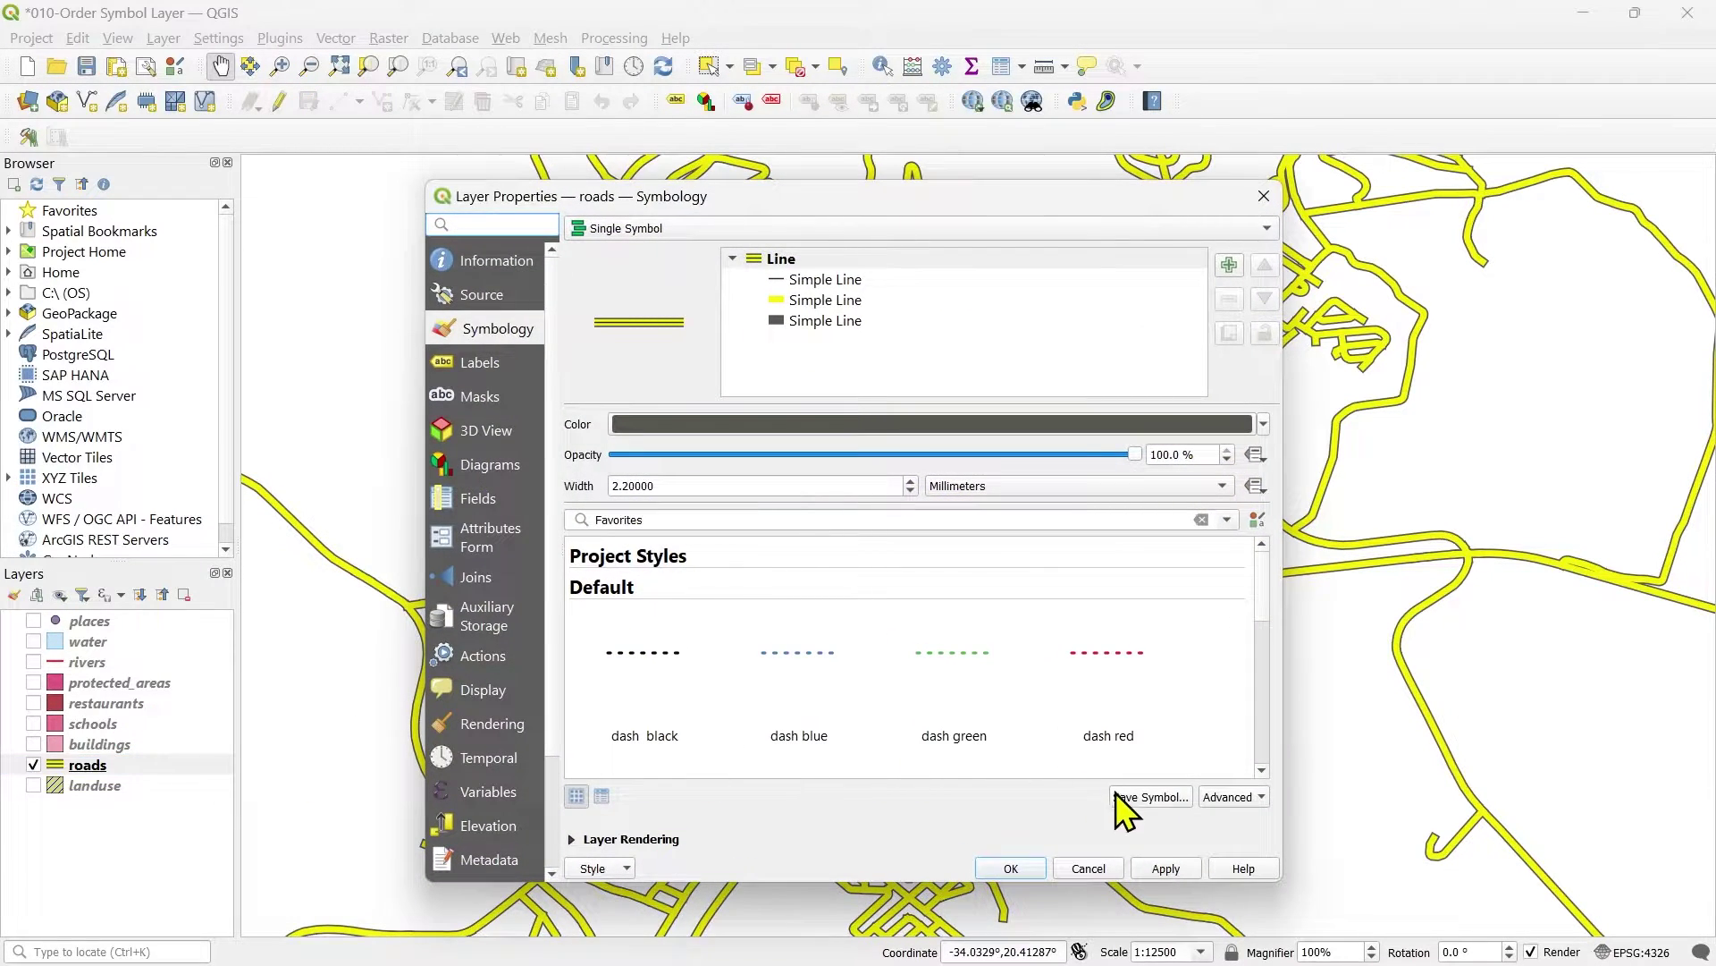
Step: Open the roads symbol's Symbol Levels dialog and enlarge it to show Layer 2
left_click(1232, 797)
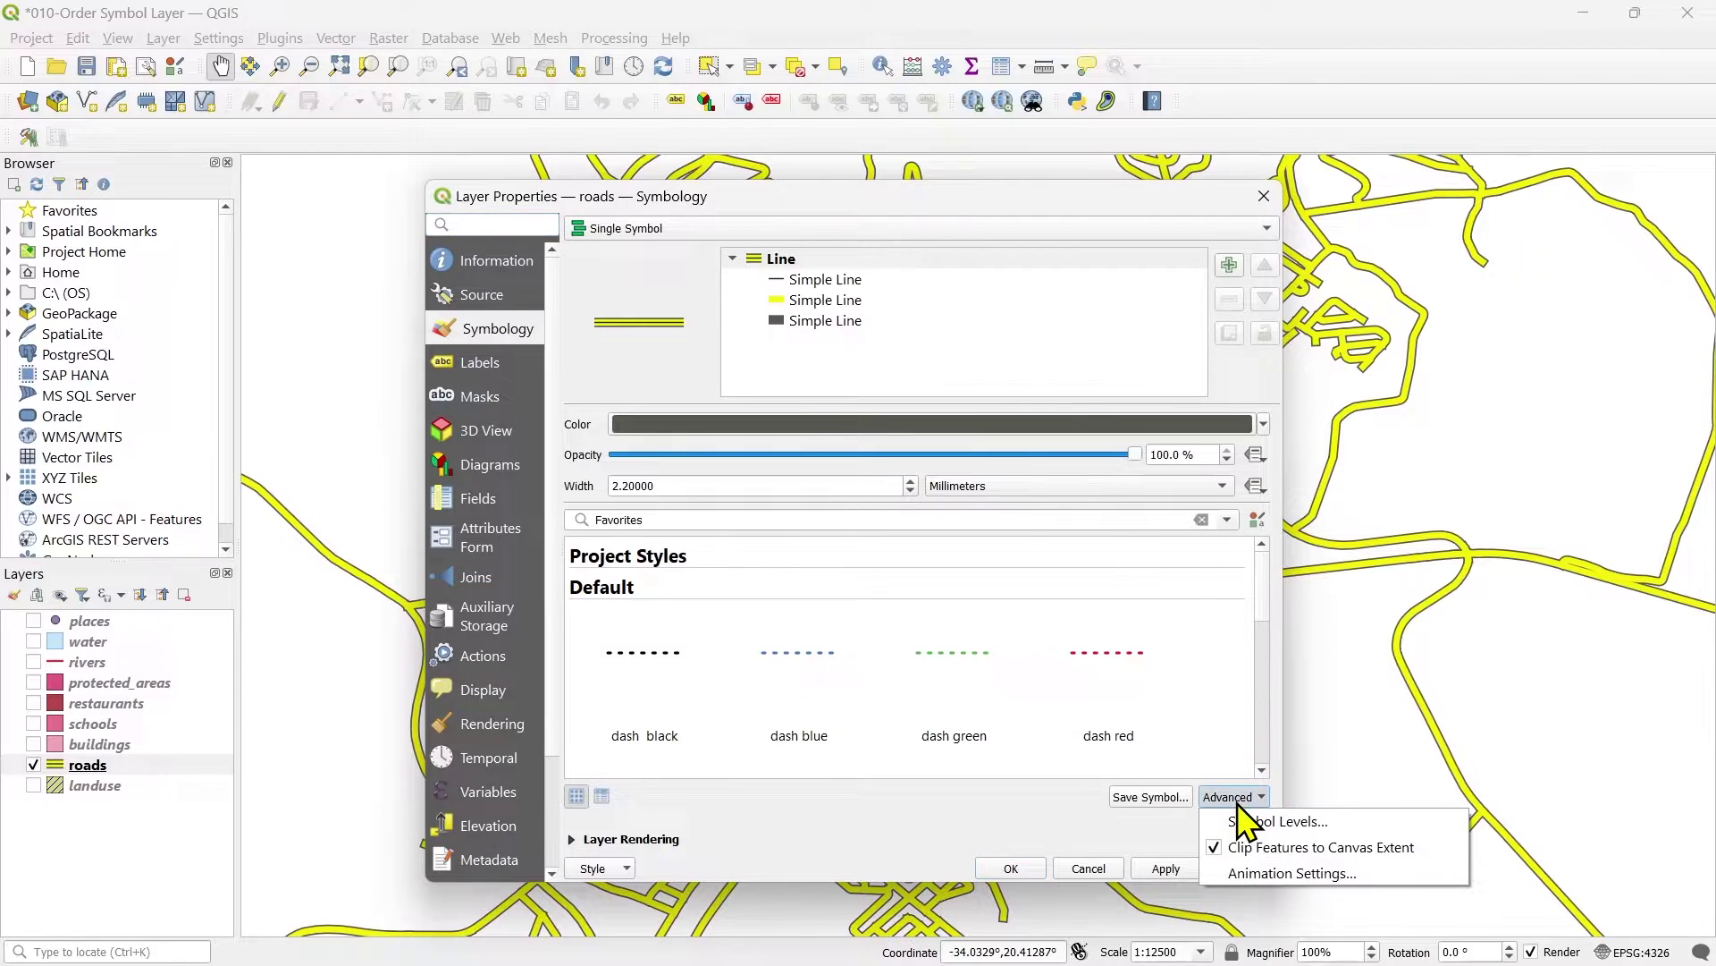
left_click(1260, 817)
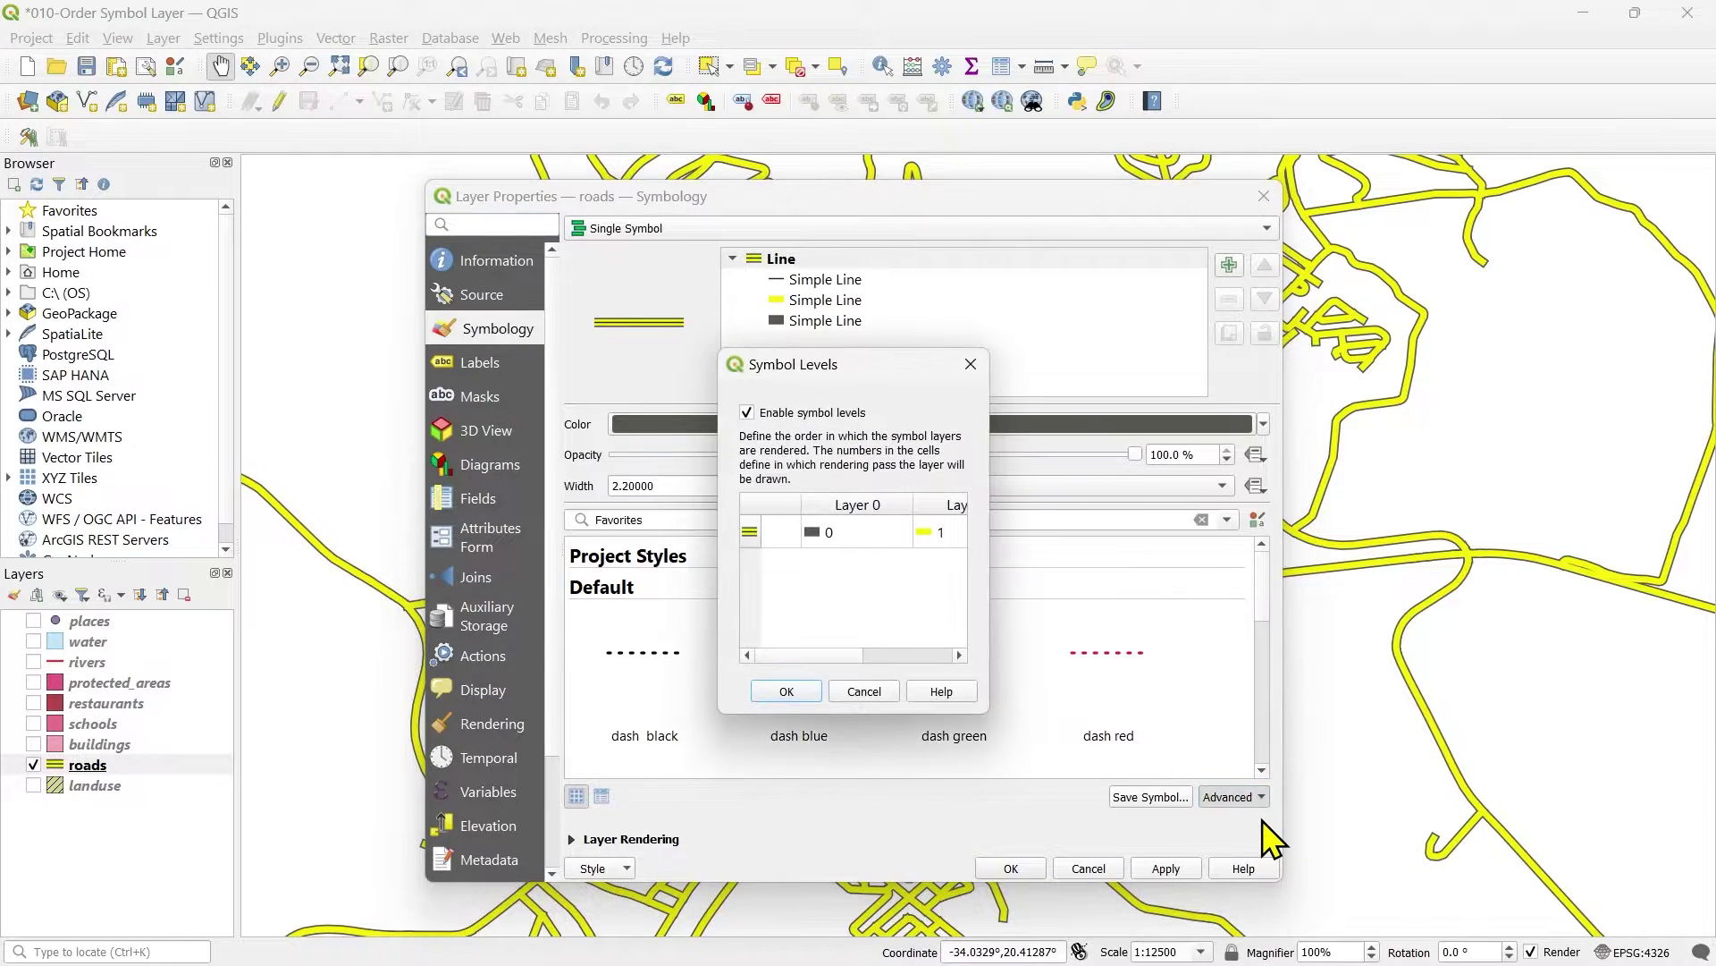
left_click(984, 711)
left_click_drag(986, 716, 1283, 800)
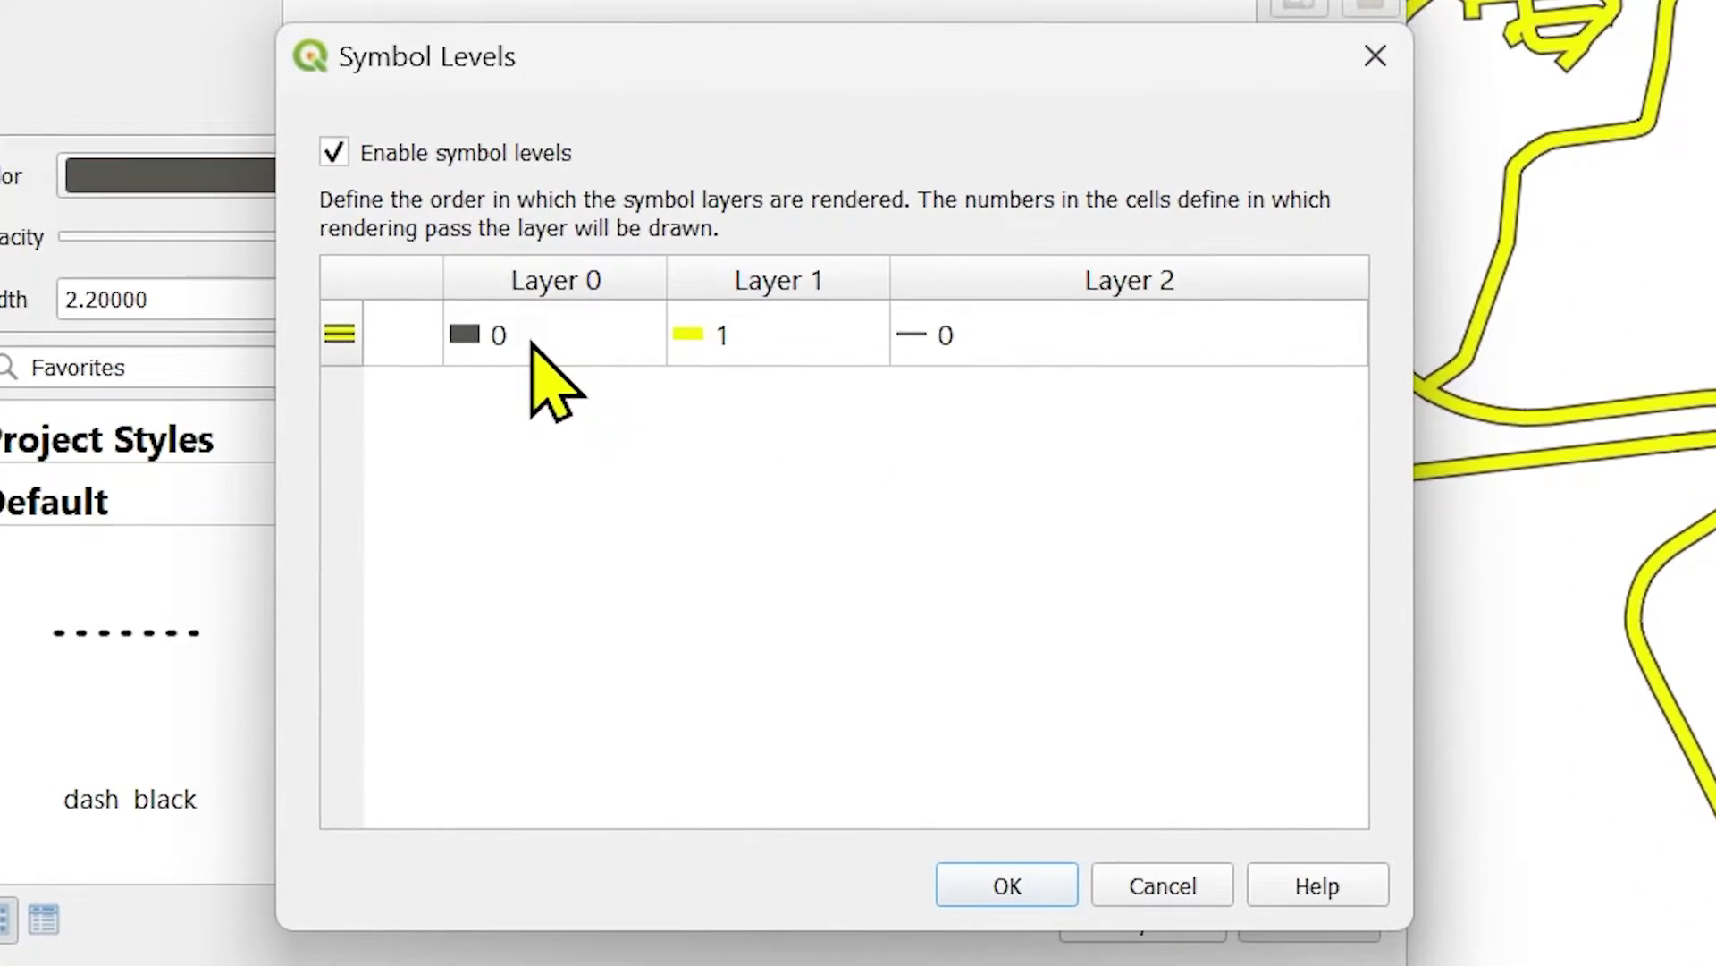
Step: Set the Layer 2 drawing pass to 2 so the thin black line draws on top
left_click(975, 340)
left_click(972, 337)
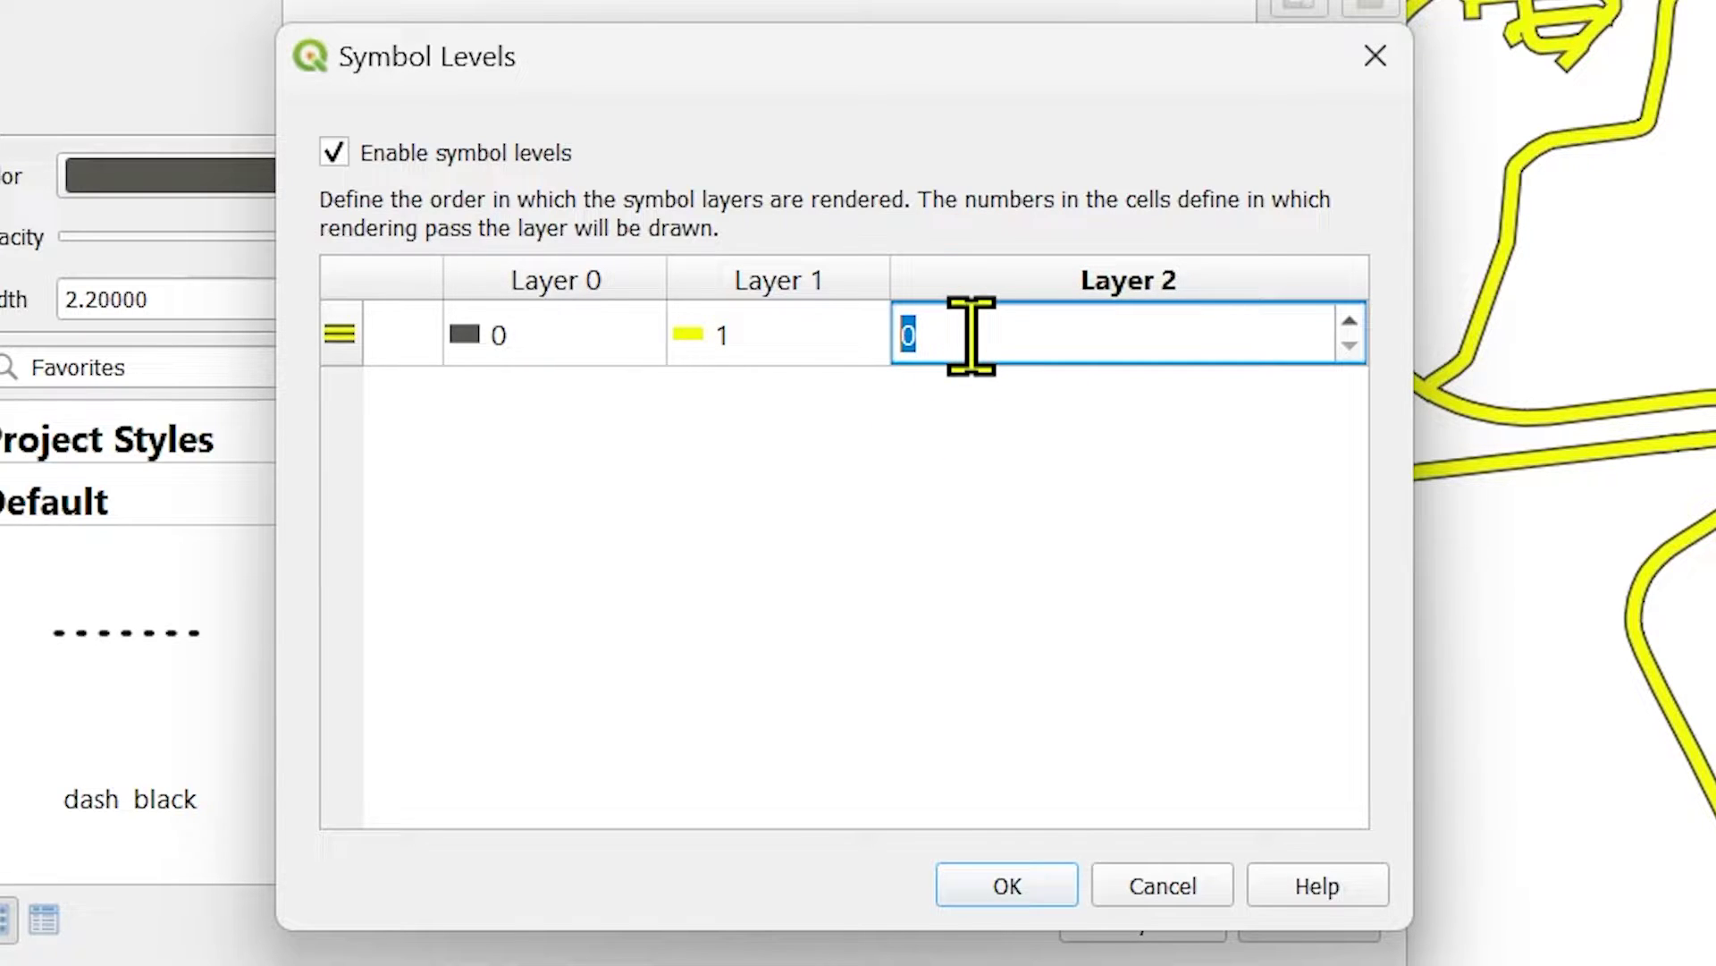
type("2")
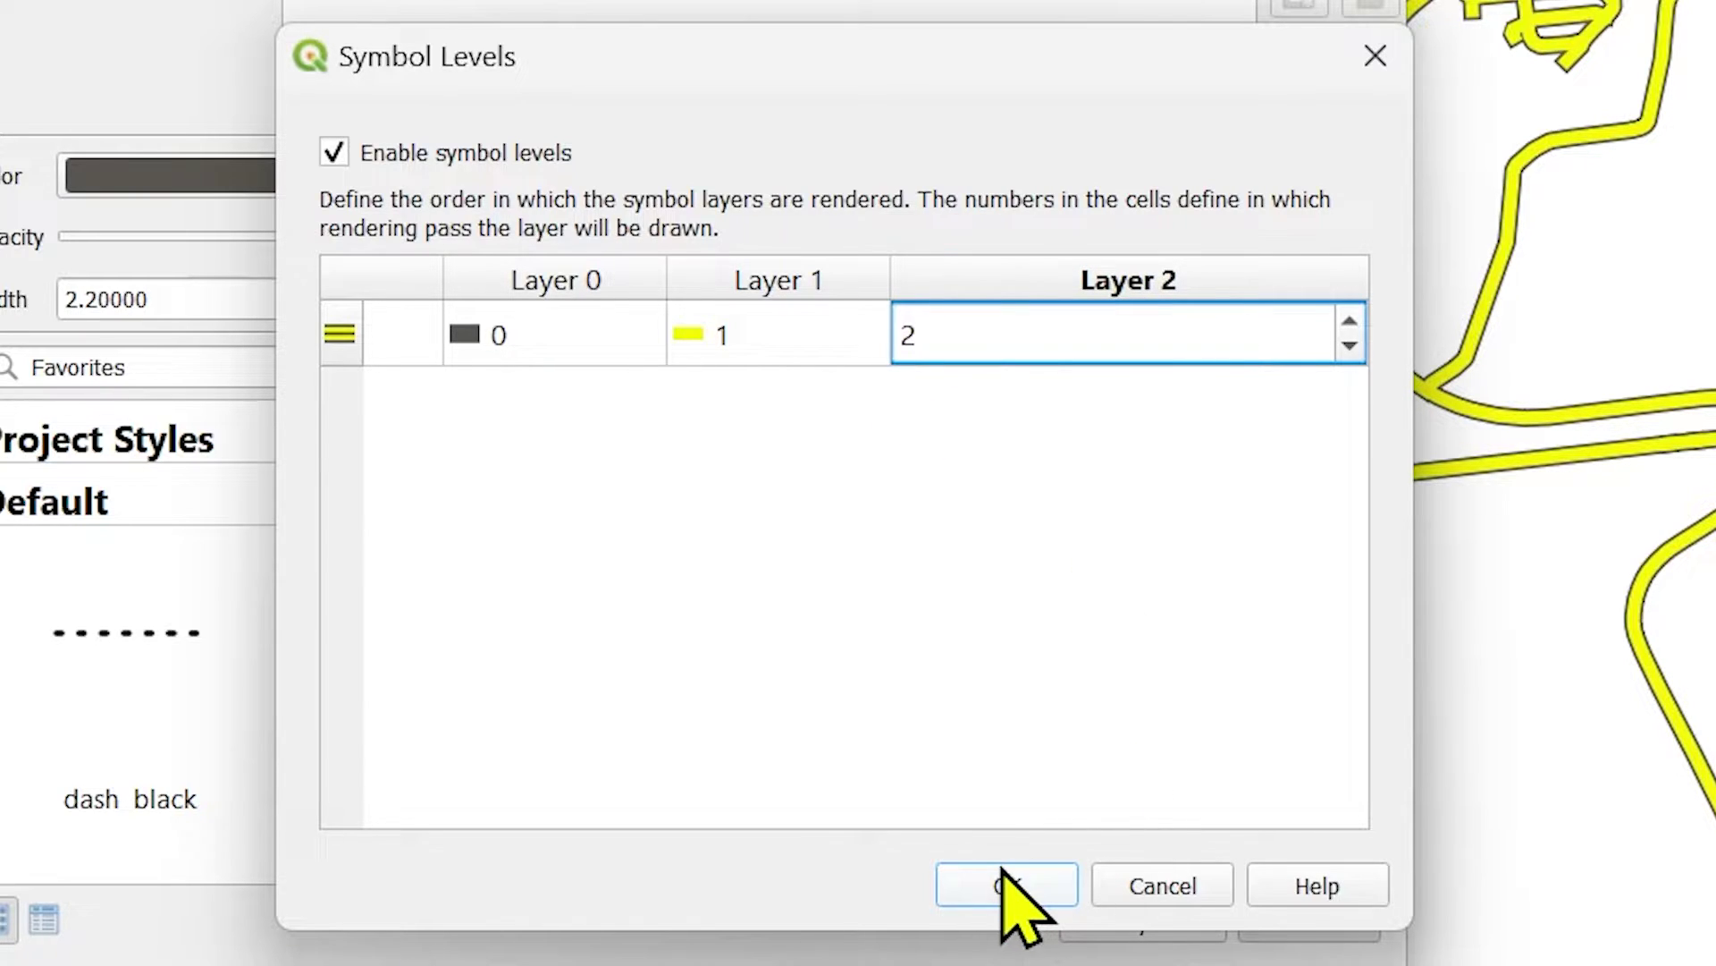
left_click(990, 742)
Step: Confirm the symbol levels, then apply and close the roads Layer Properties
left_click(1008, 886)
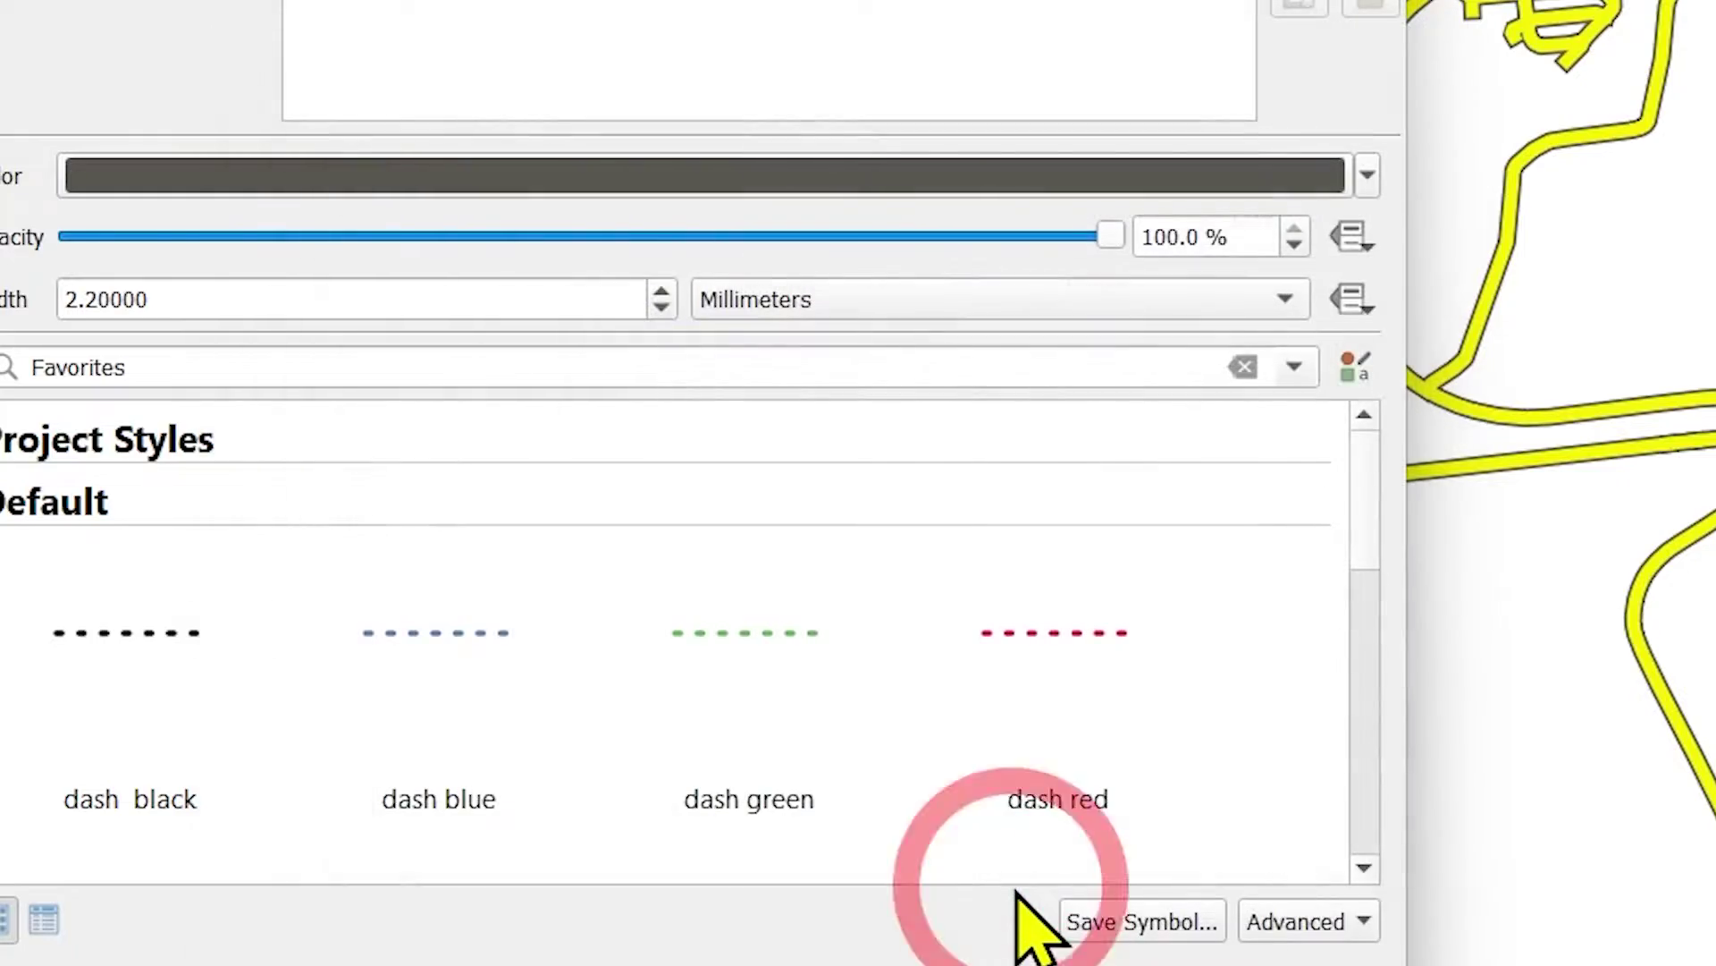
left_click(1162, 878)
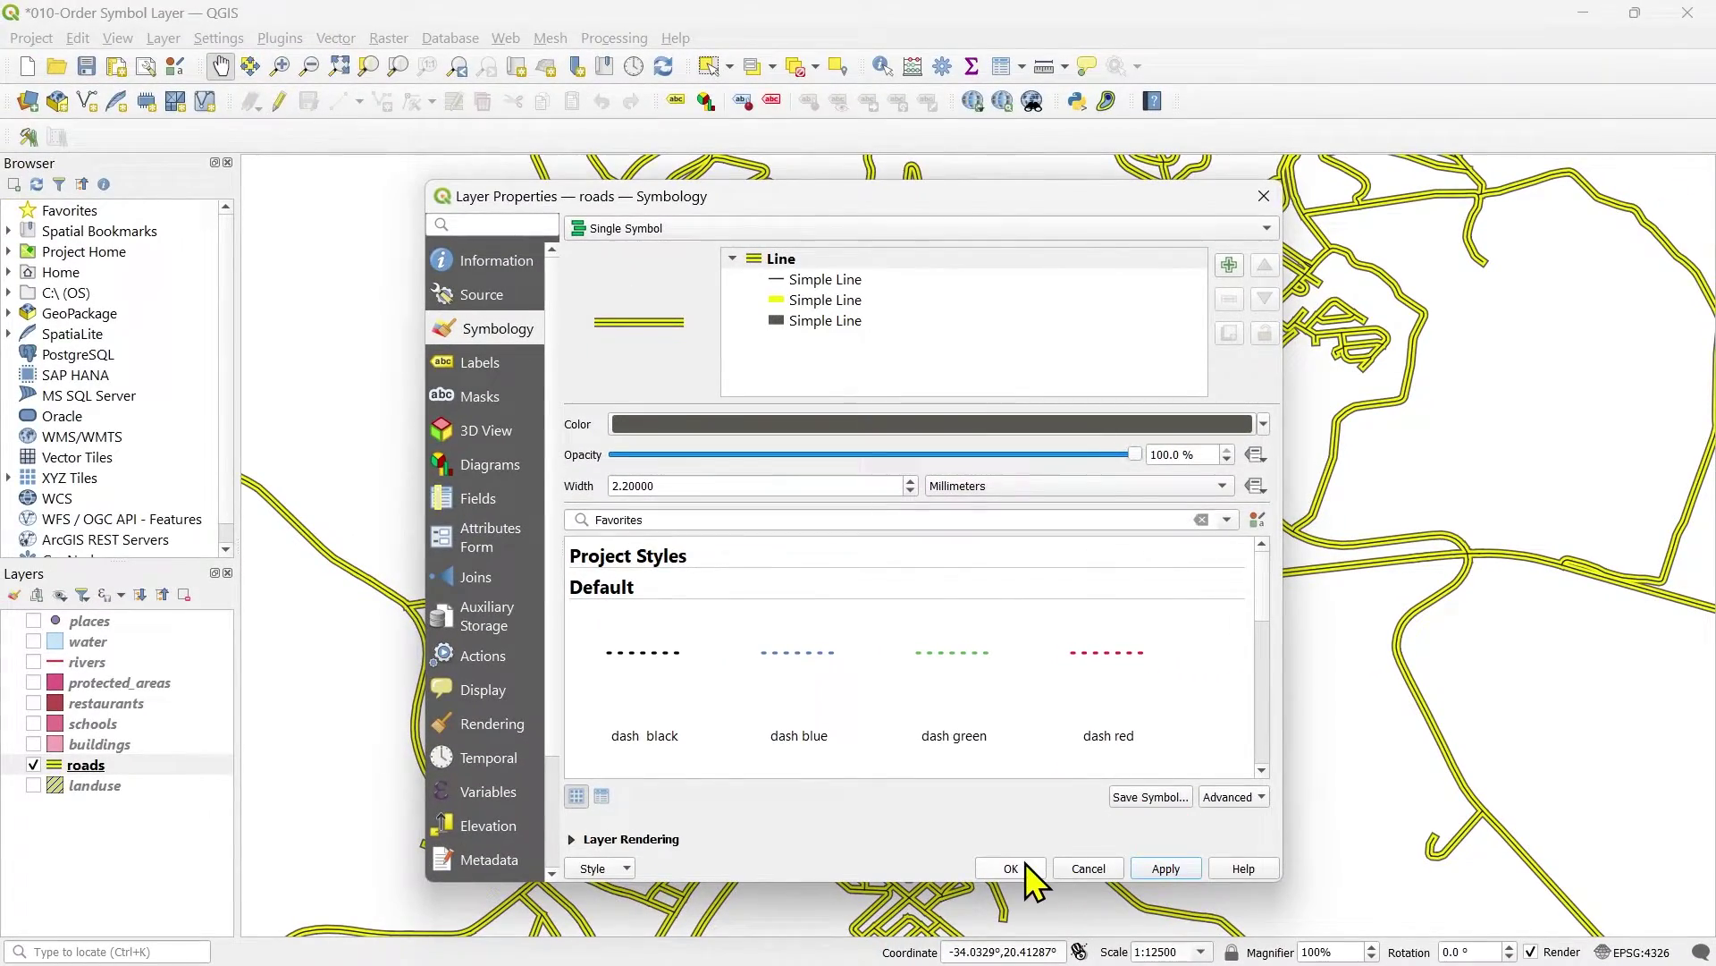
left_click(1019, 863)
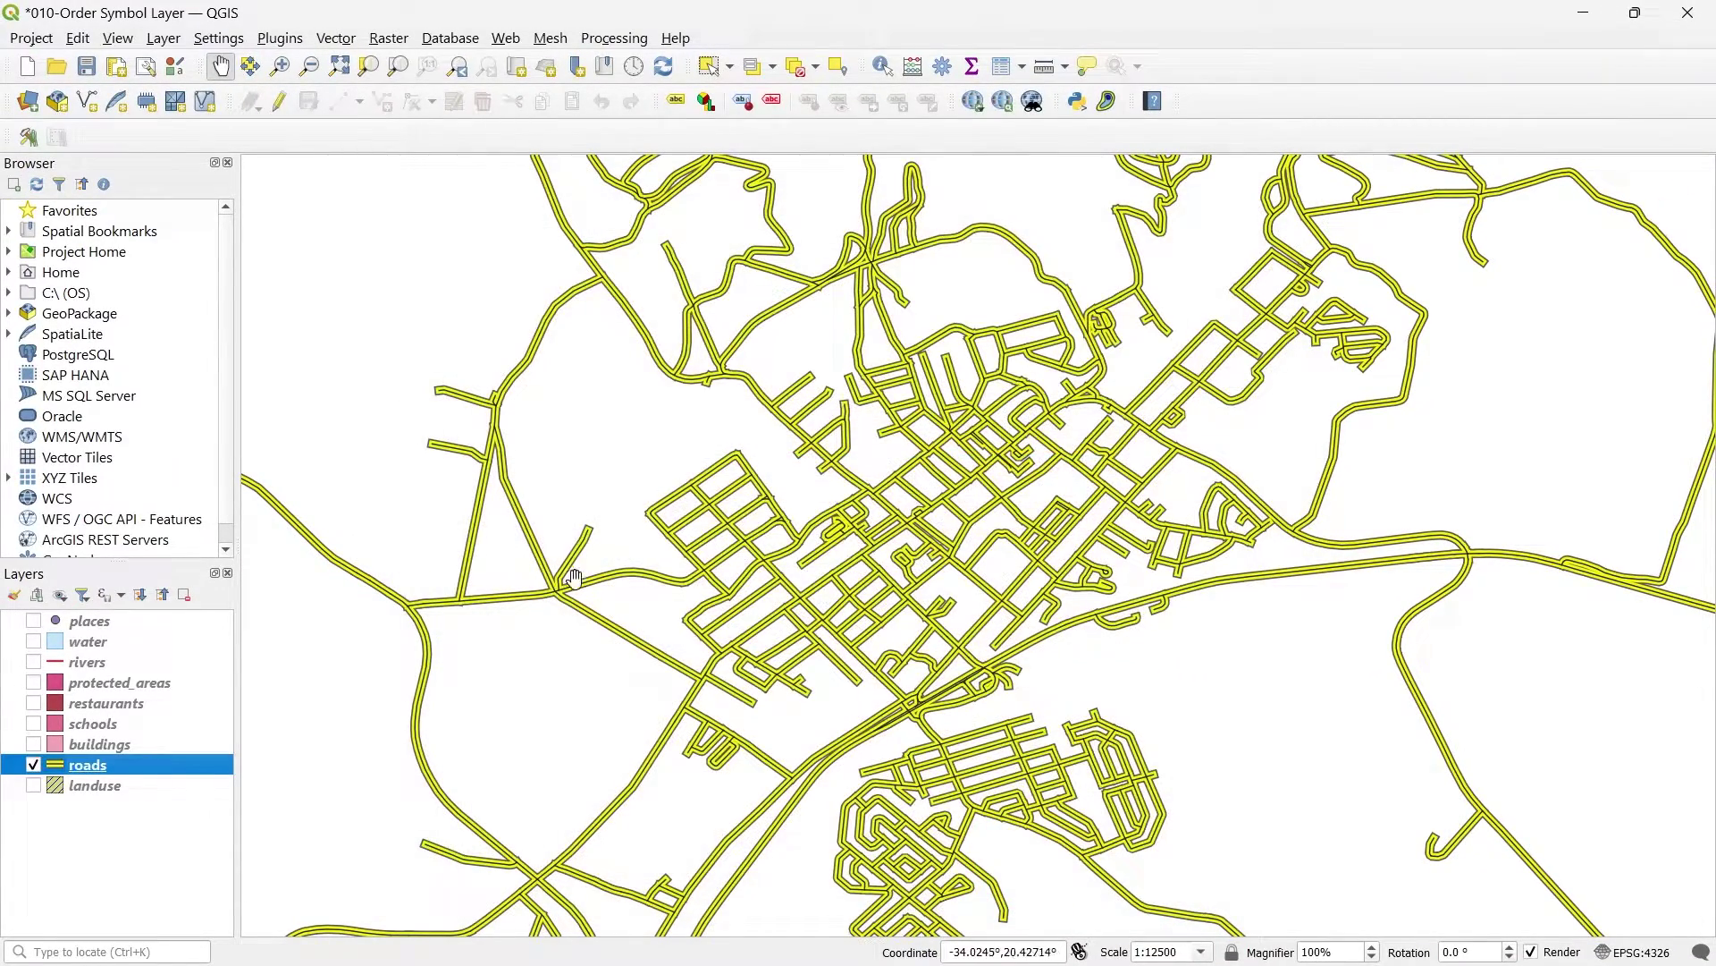
Step: Zoom and pan the map to inspect the layered road intersections
scroll(529, 564, "up", 1)
scroll(640, 683, "down", 1)
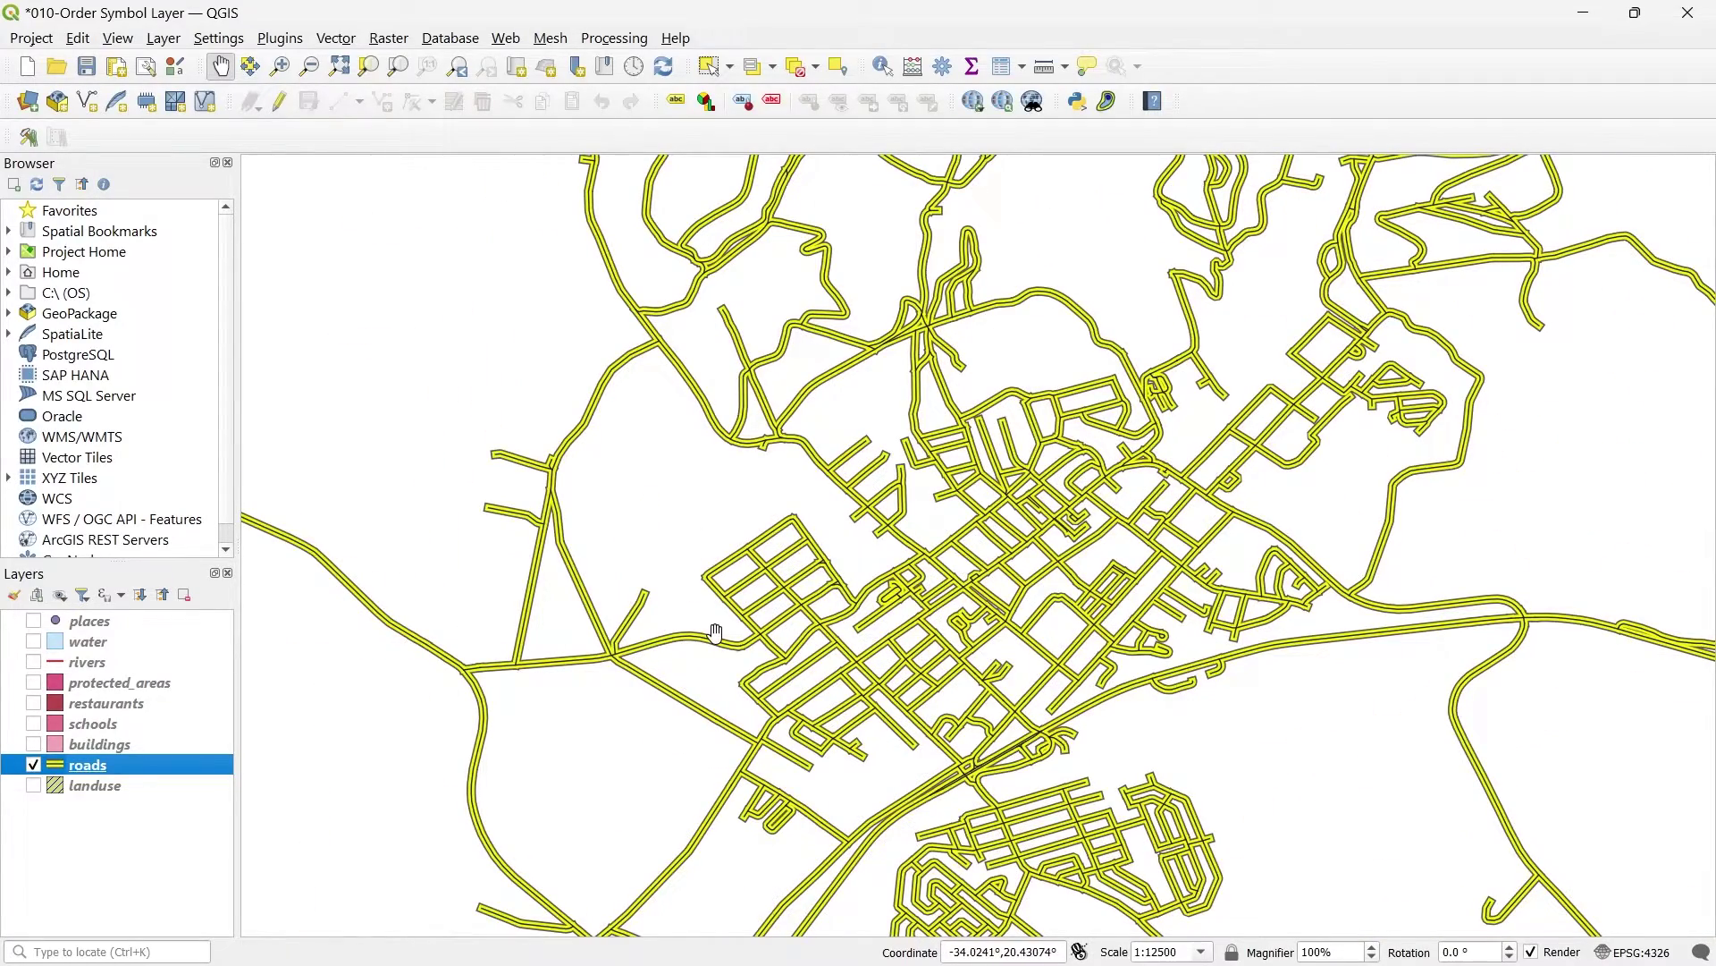
scroll(774, 647, "up", 1)
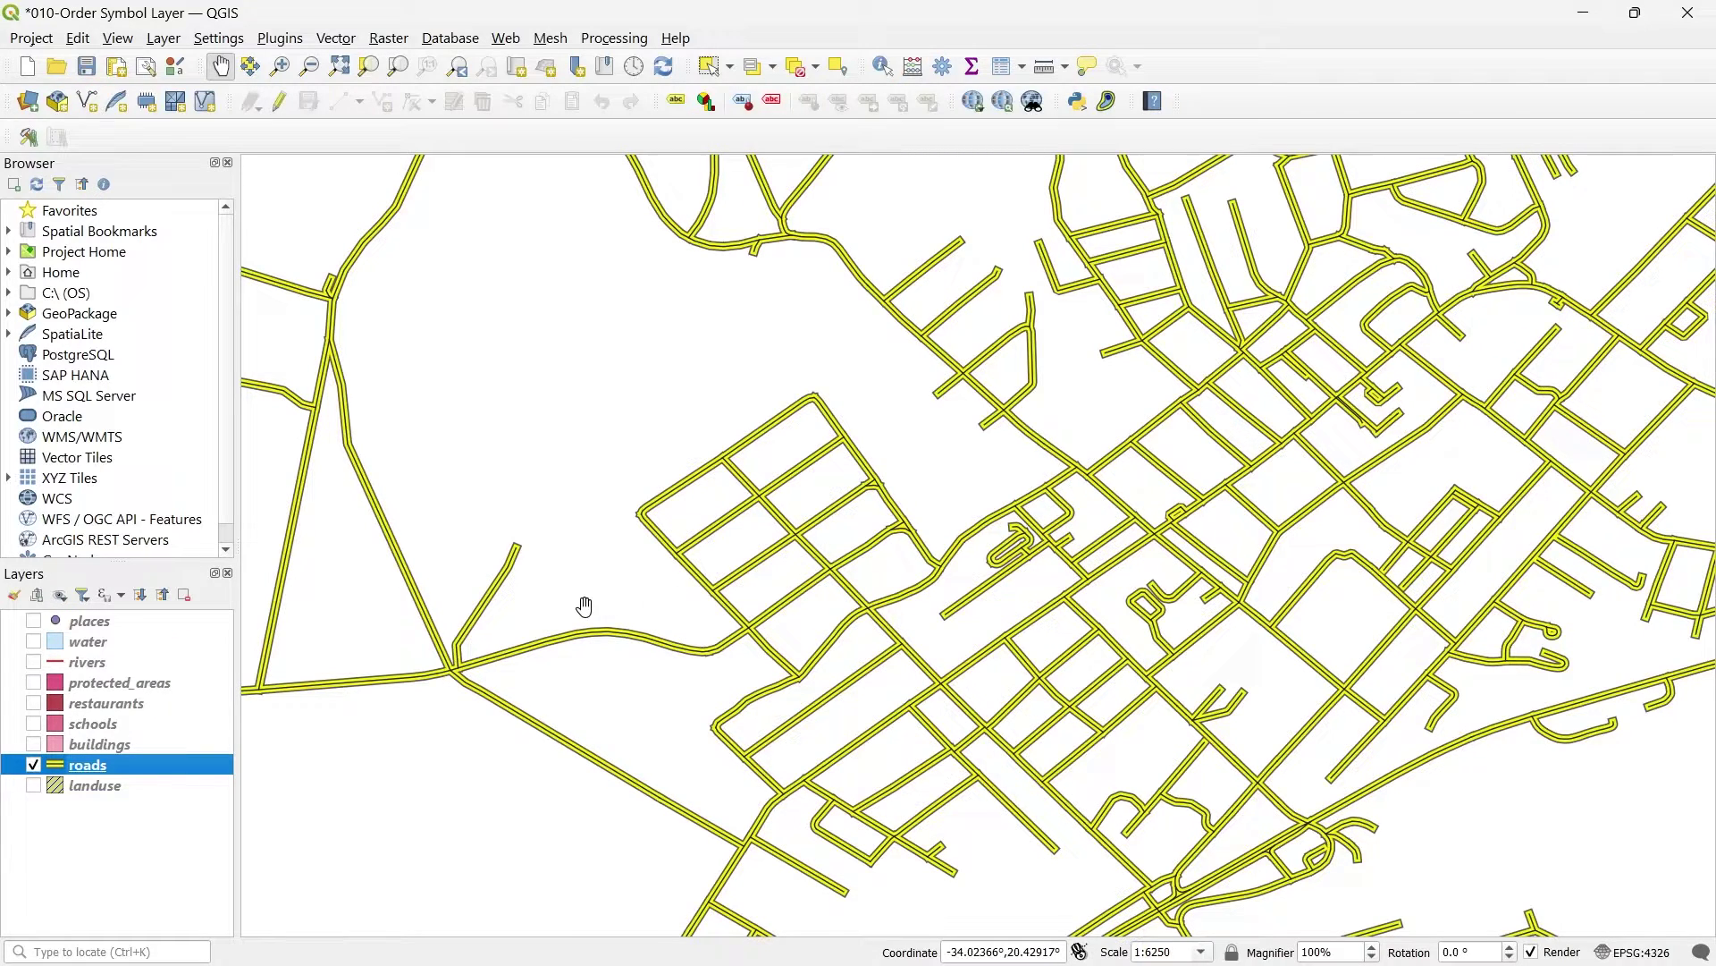
scroll(586, 617, "down", 1)
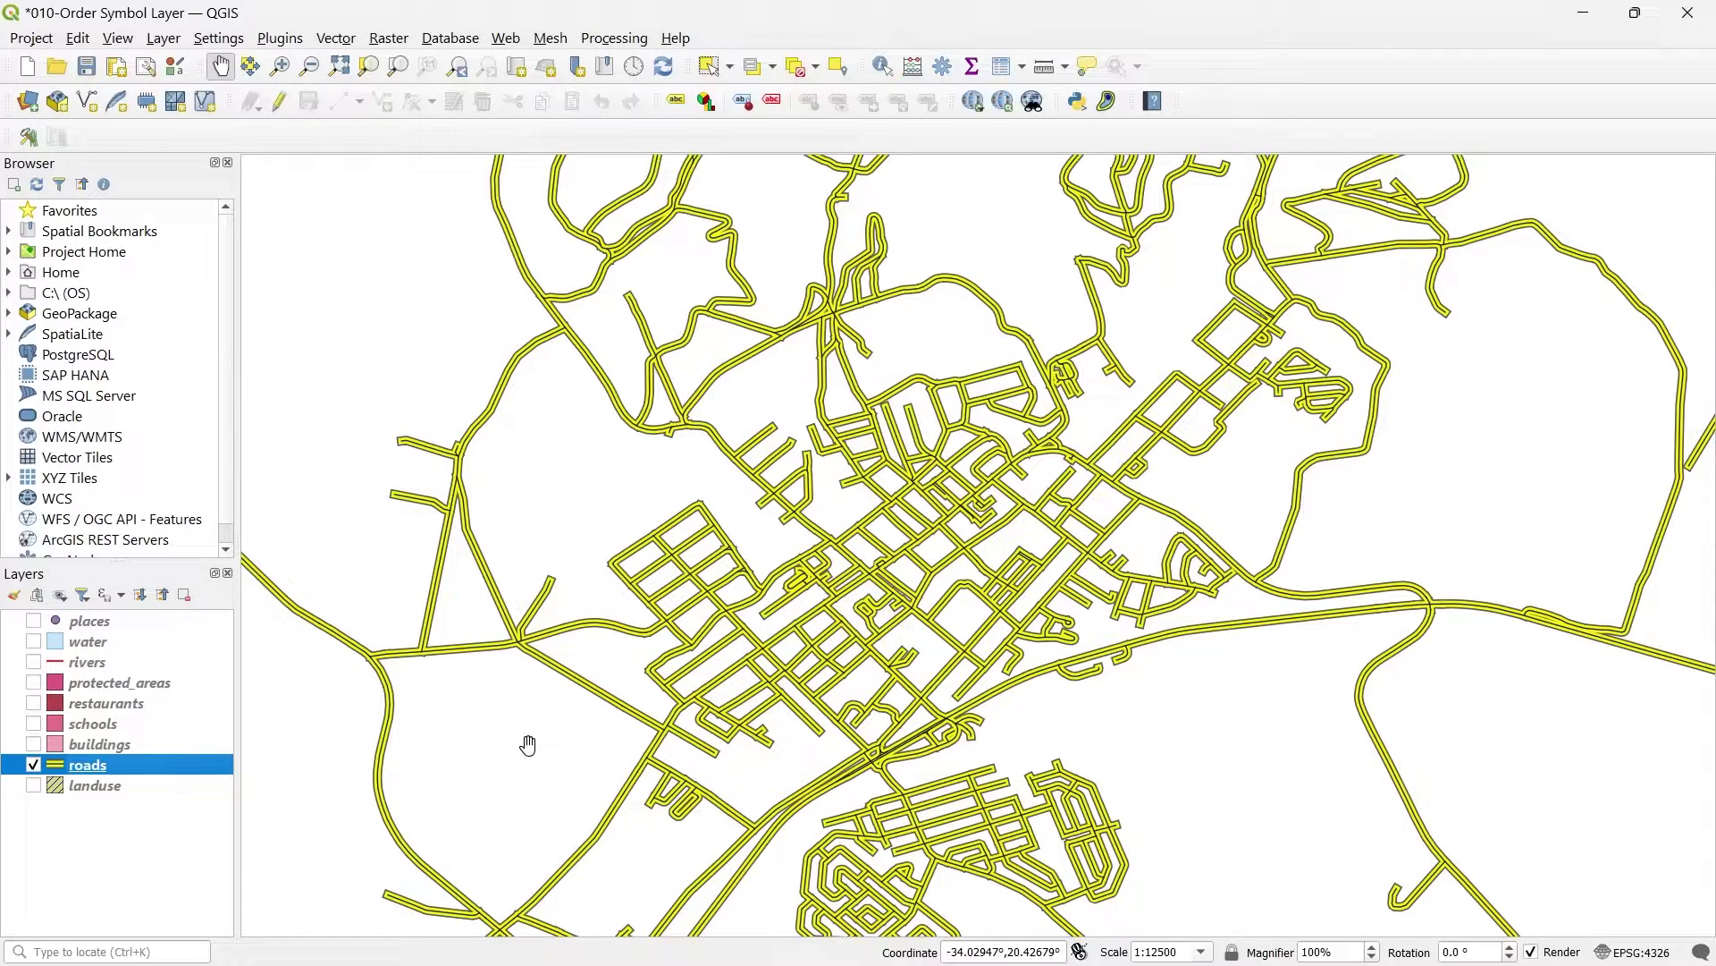
left_click_drag(514, 759, 524, 691)
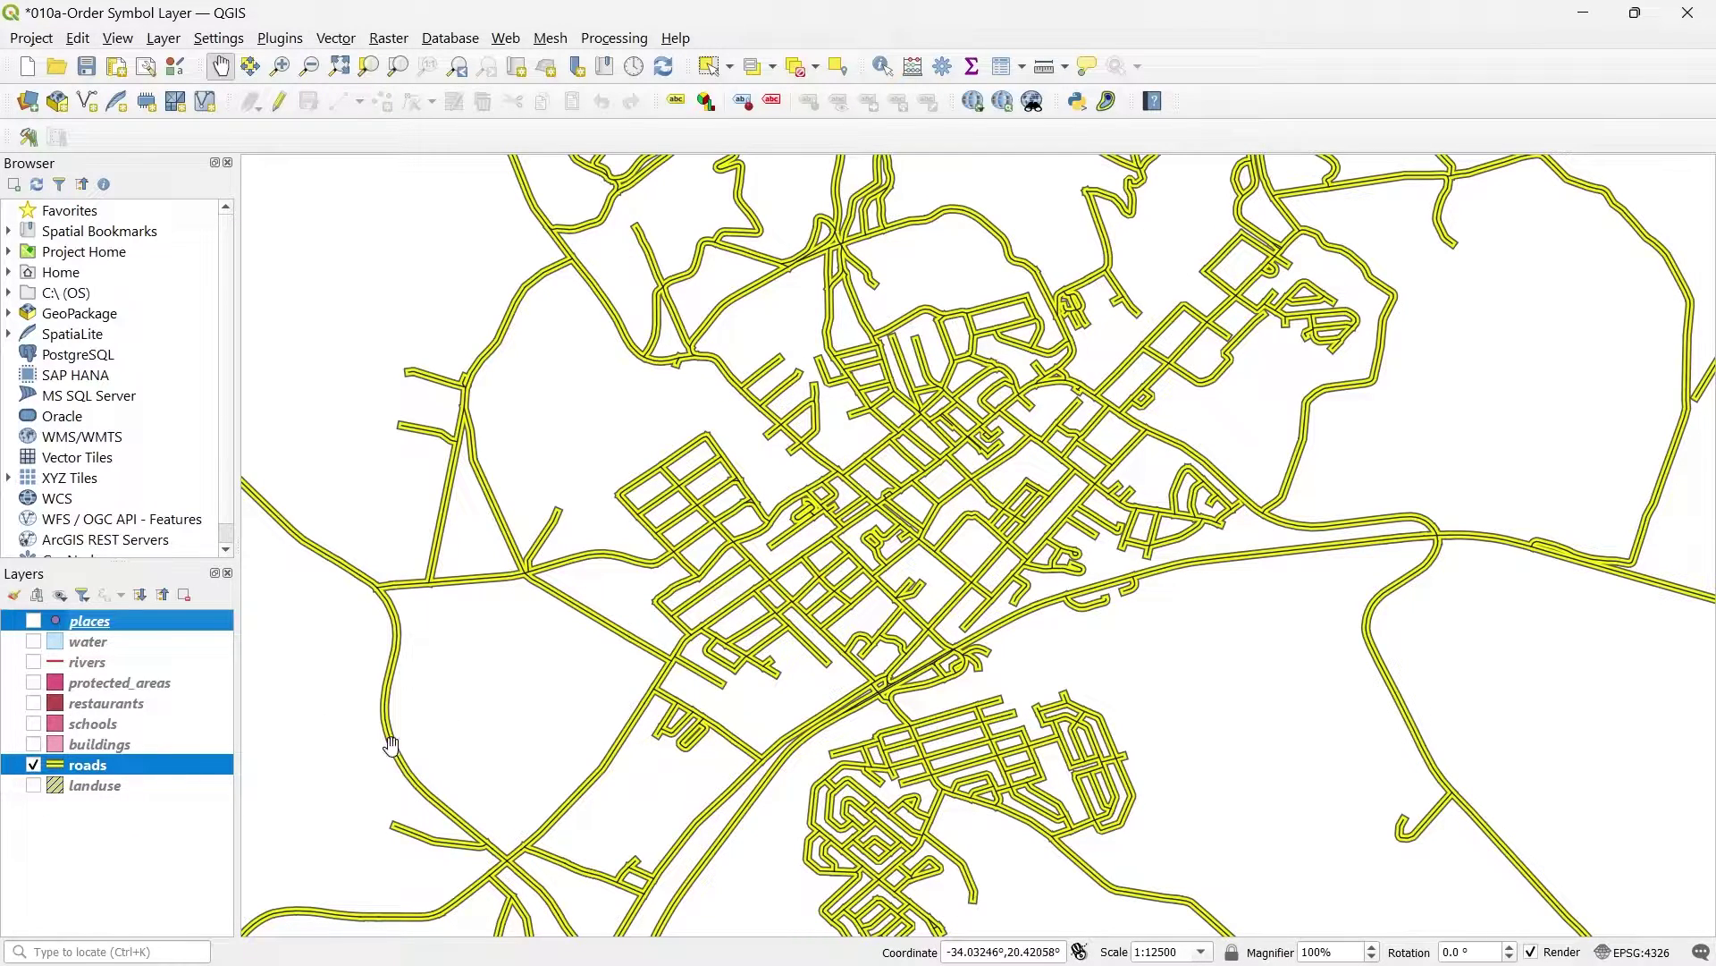
Step: Open the roads Layer Properties and choose Style > Load Style to reach the Database Styles Manager
left_click(159, 770)
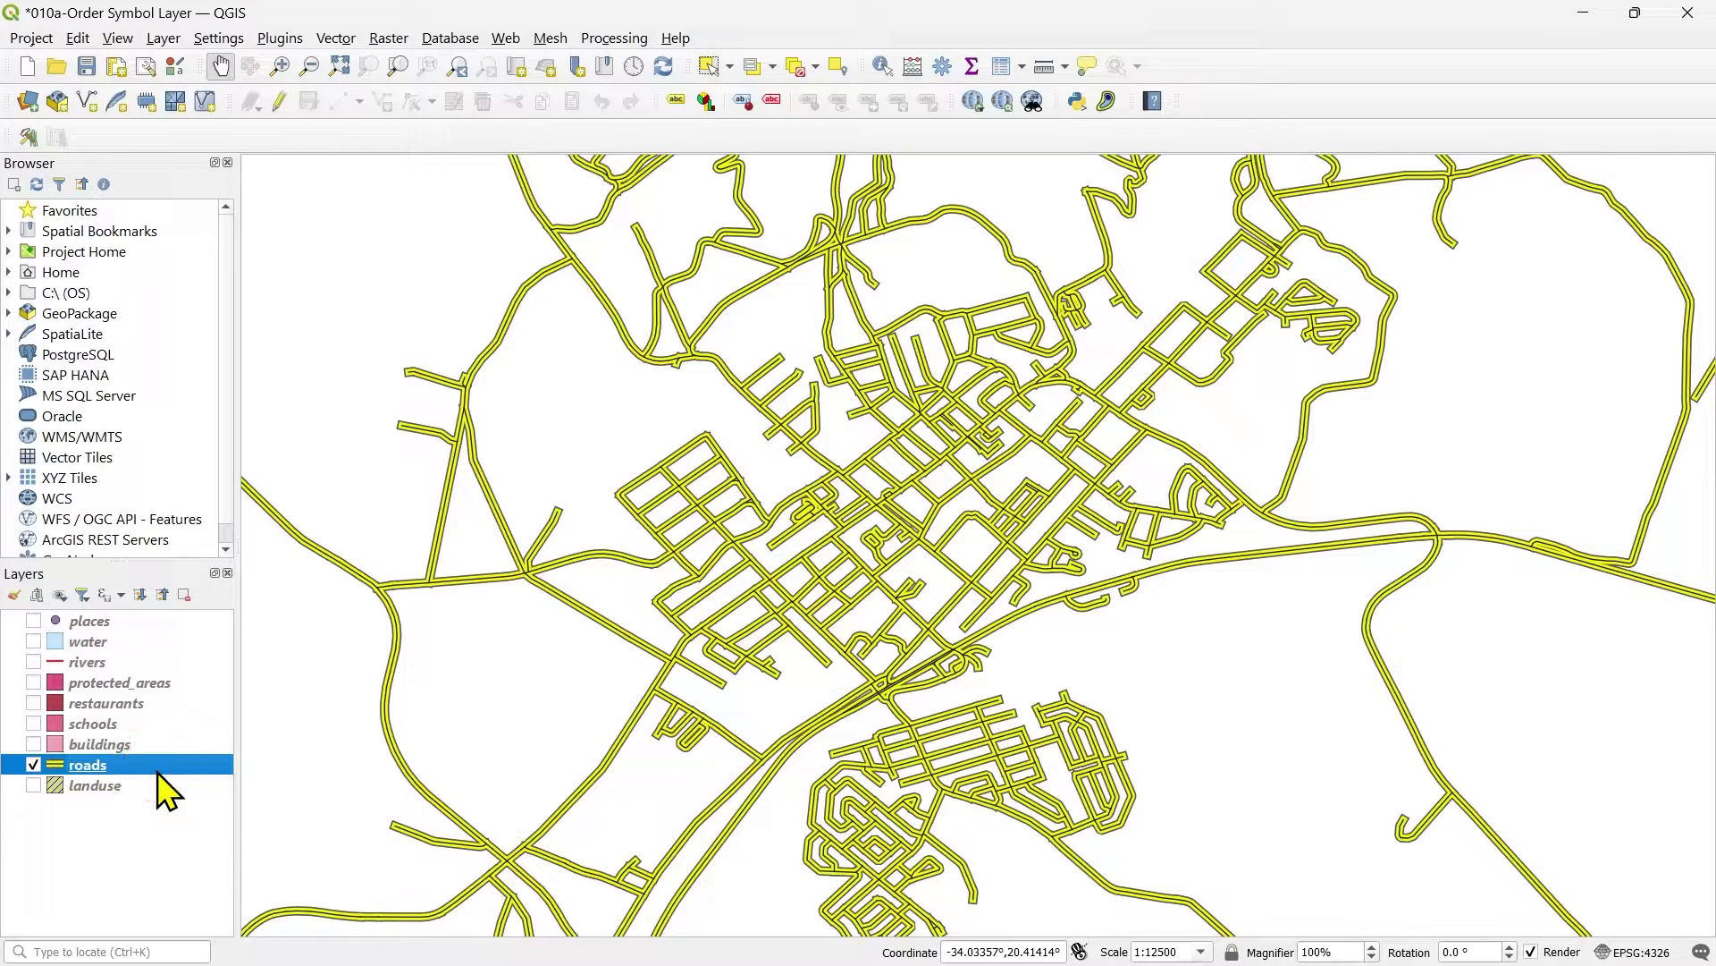
double_click(159, 771)
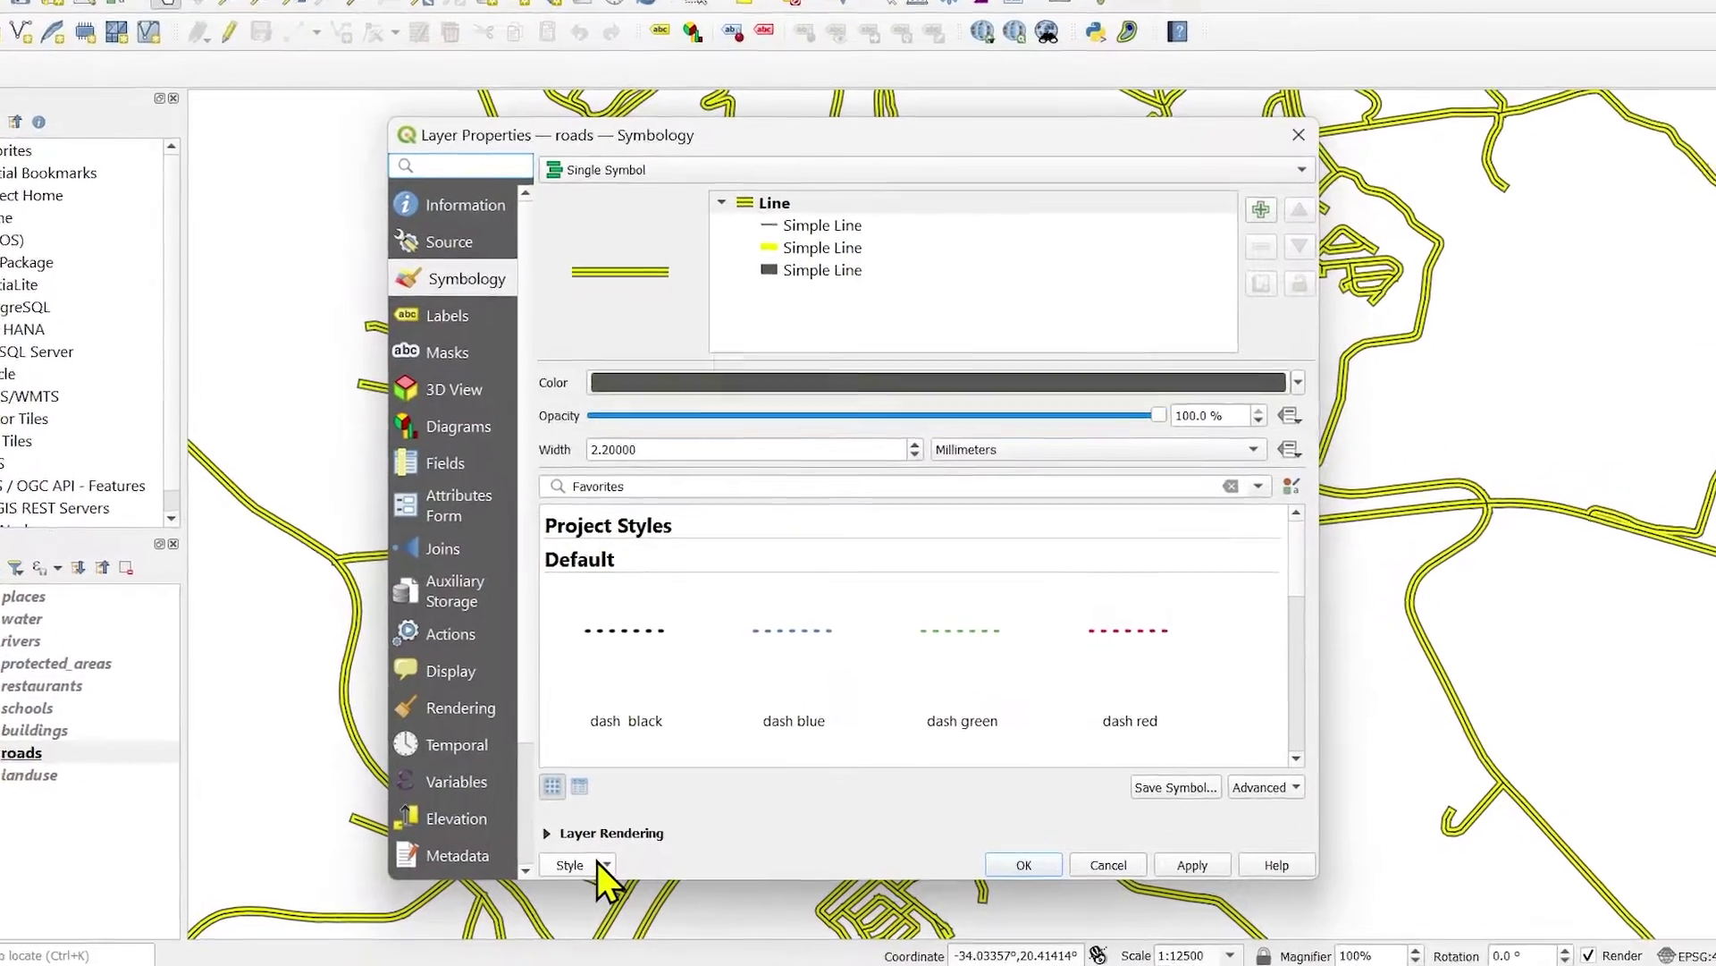
left_click(616, 865)
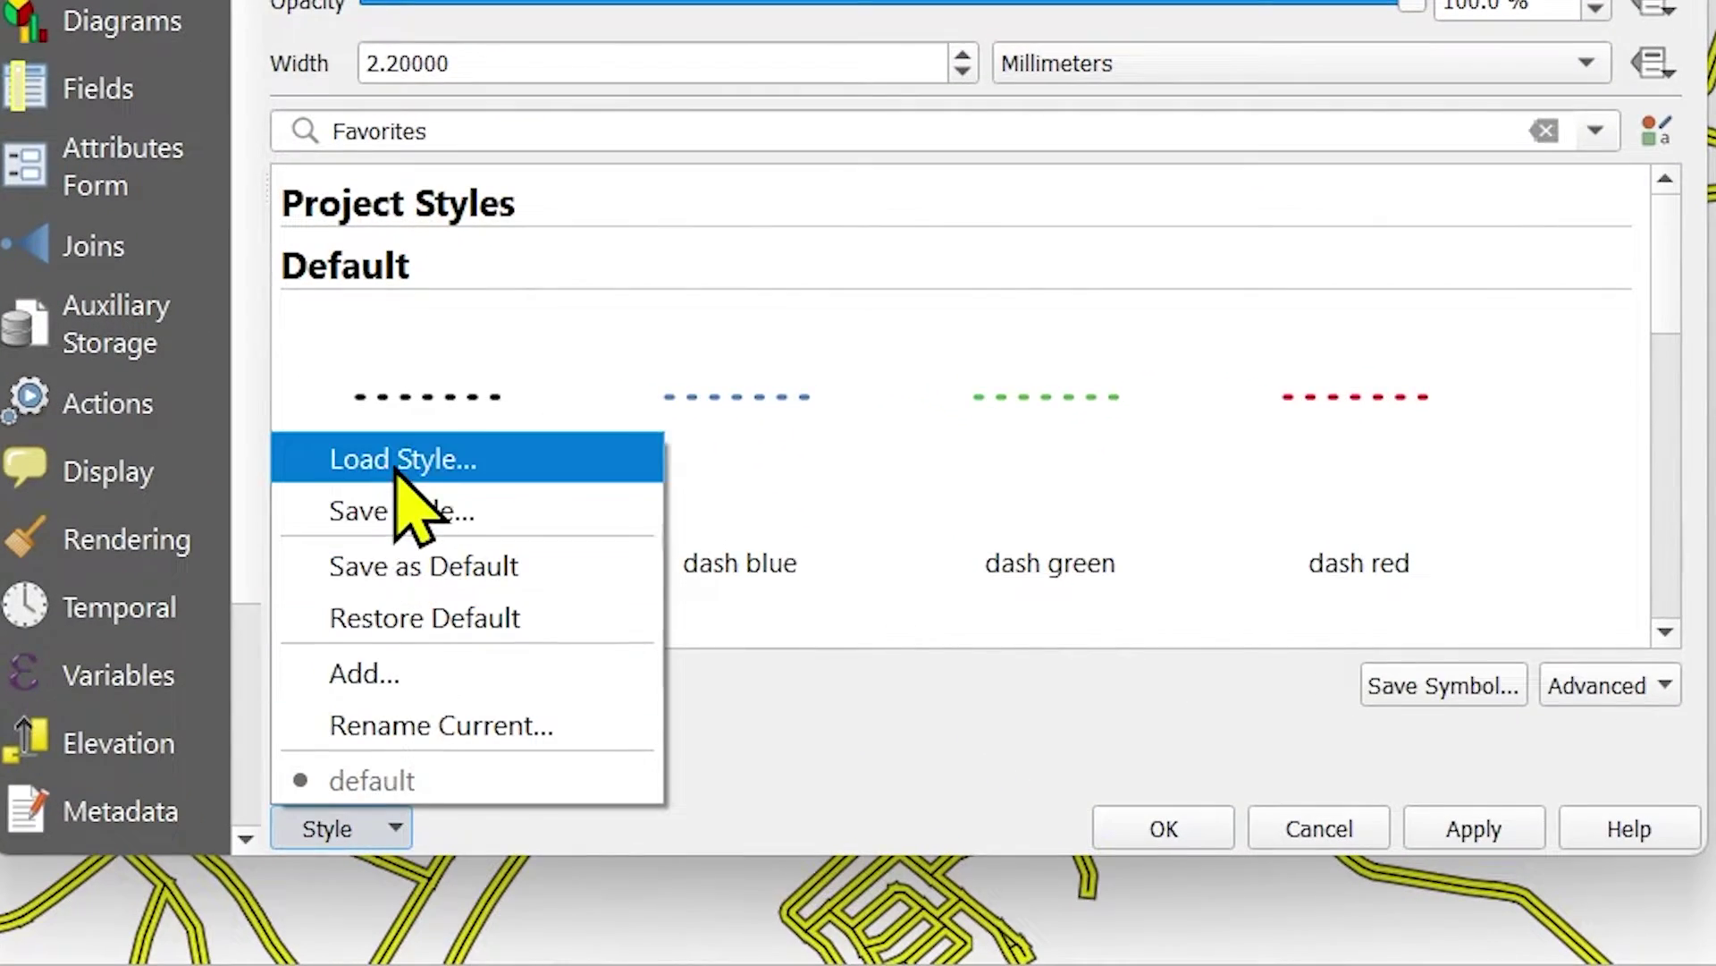
left_click(462, 471)
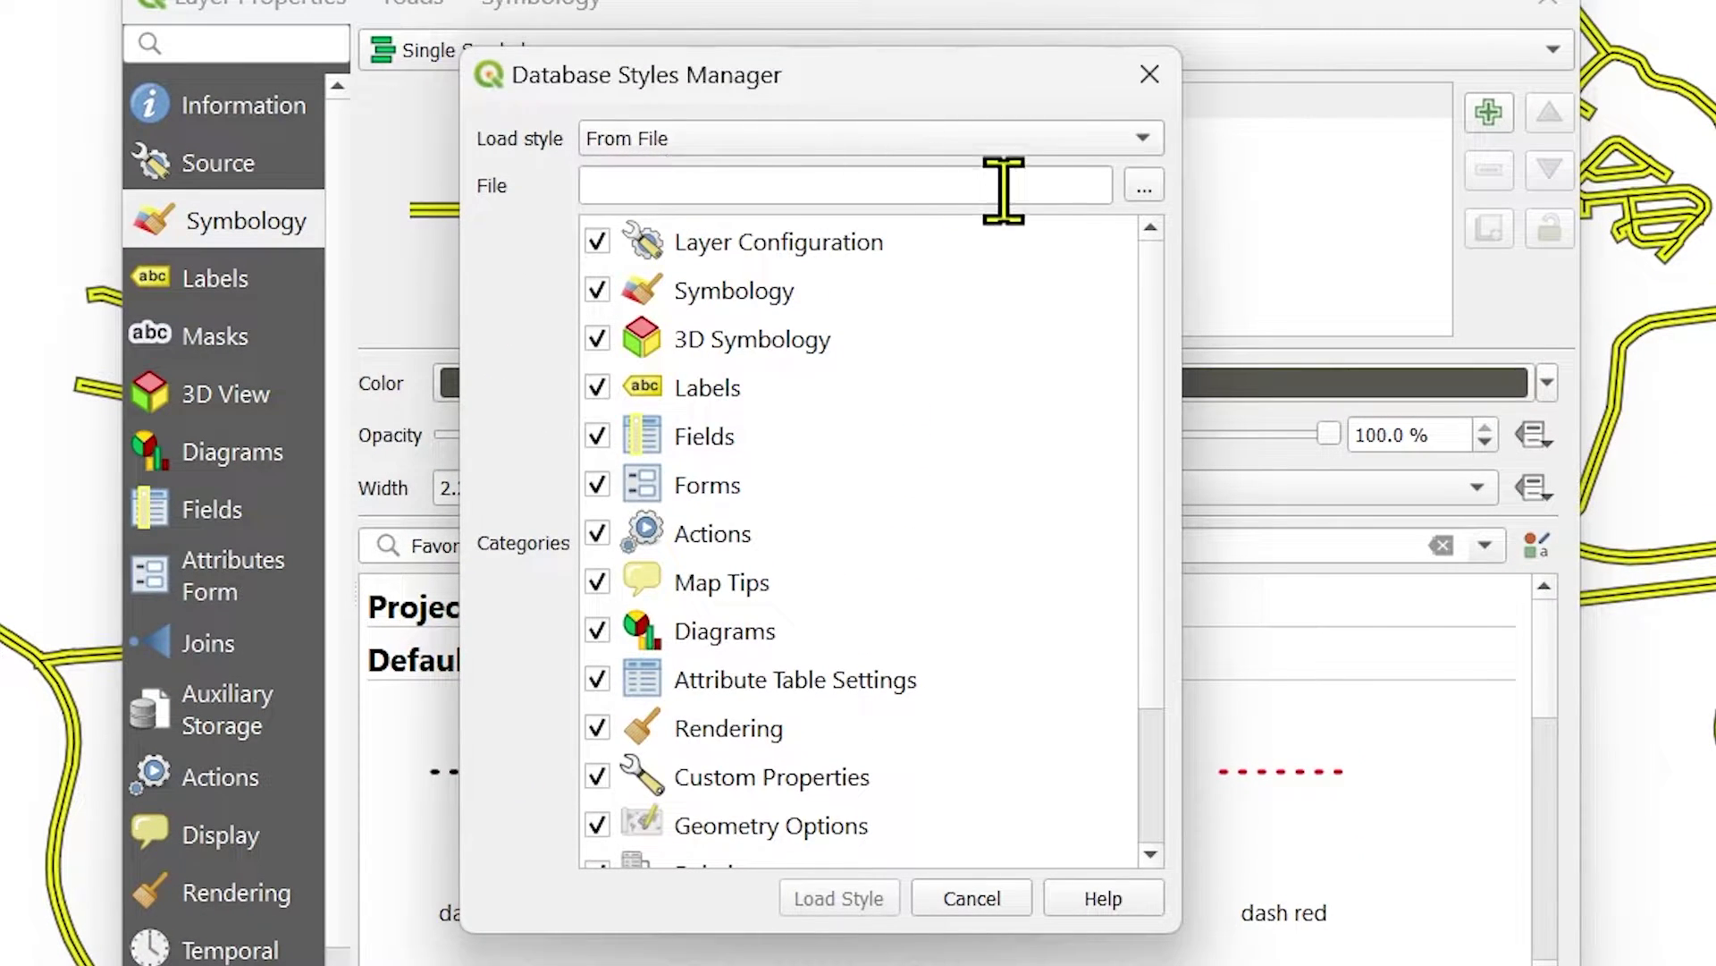
Step: Load the advanced_levels_demo.qml style file onto the roads layer
left_click(1147, 189)
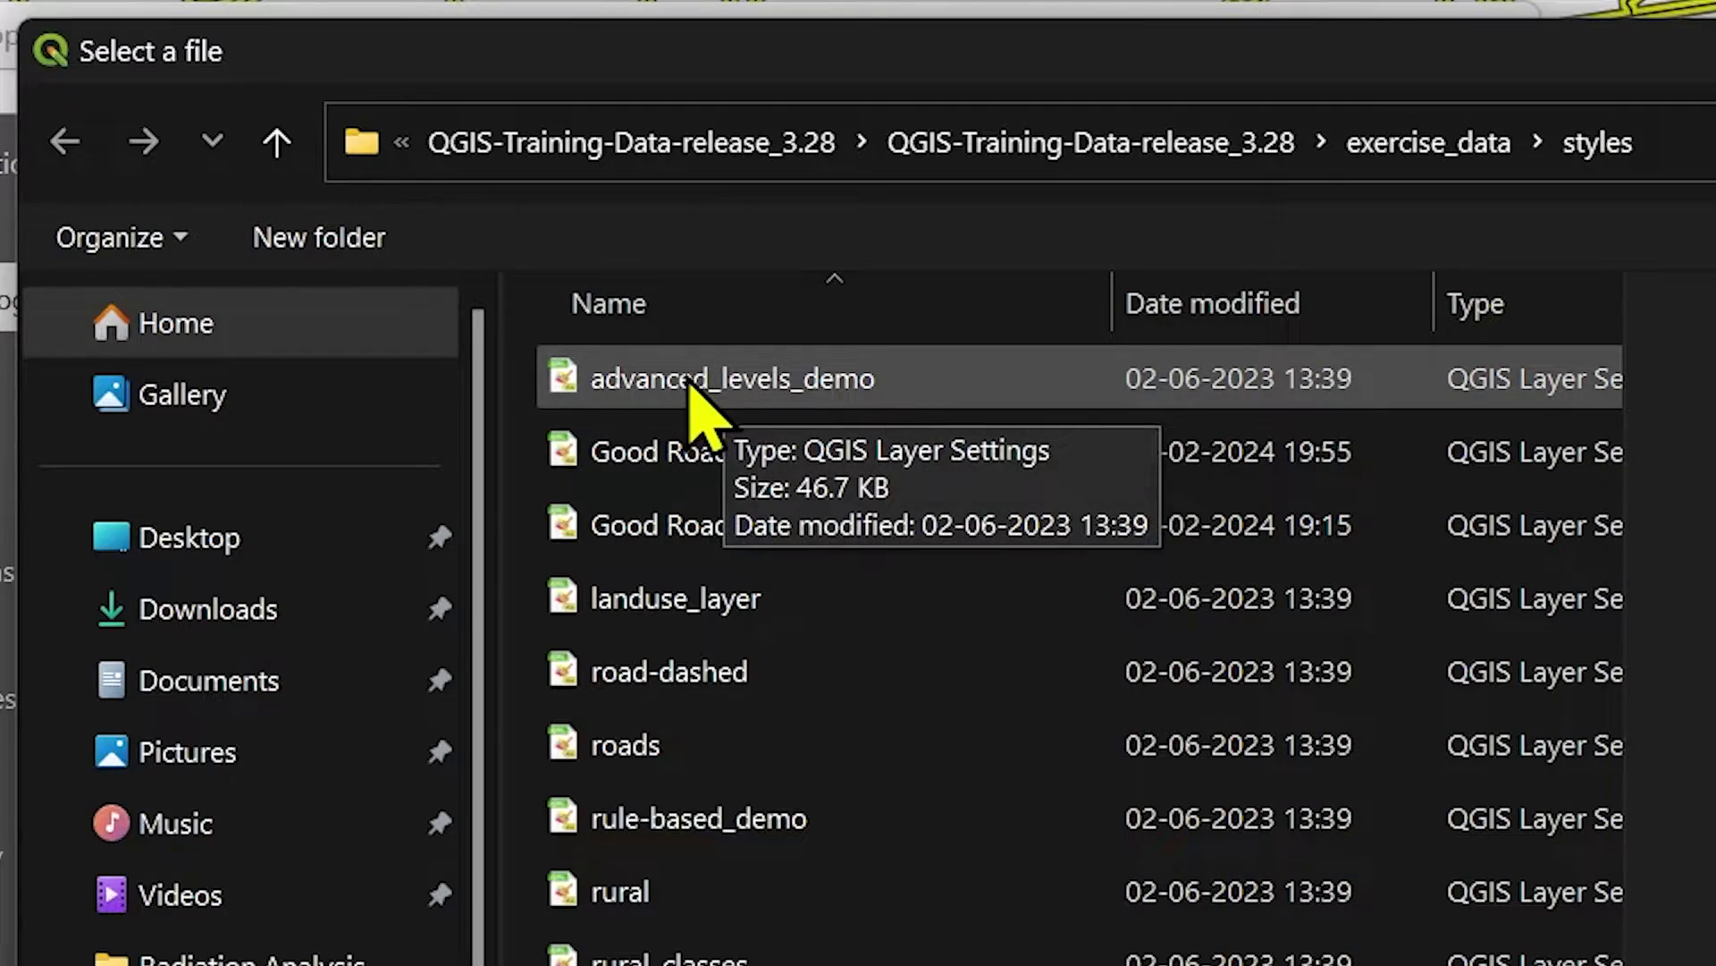
left_click(782, 385)
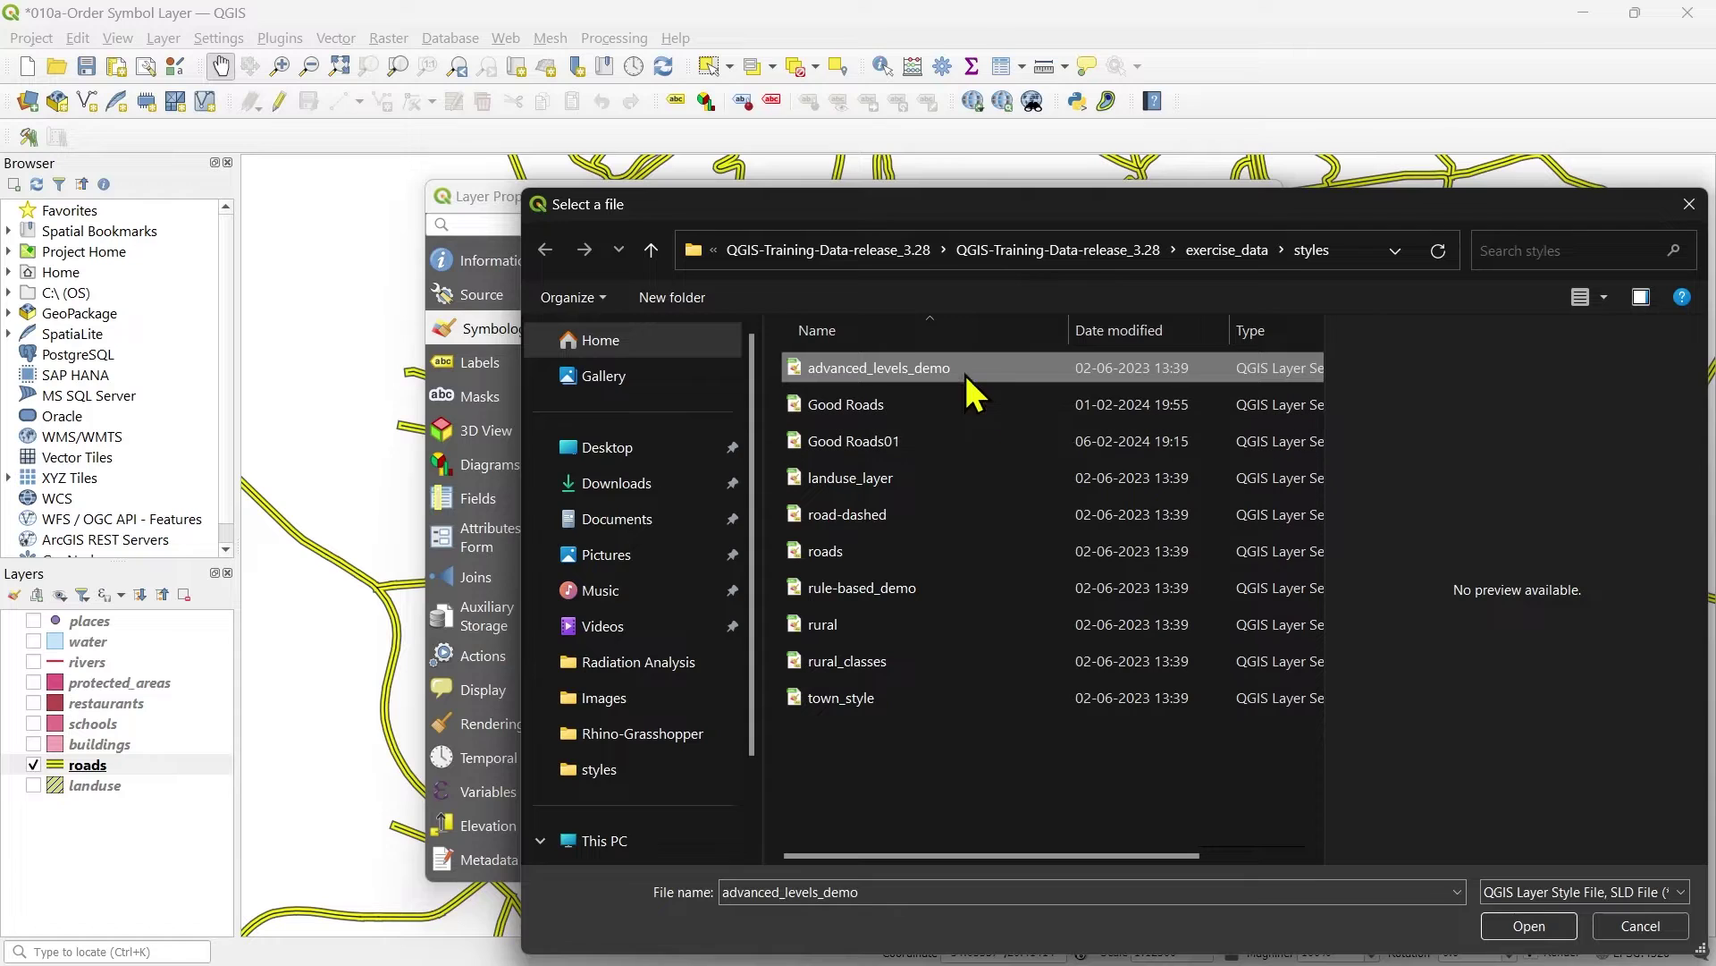
double_click(965, 374)
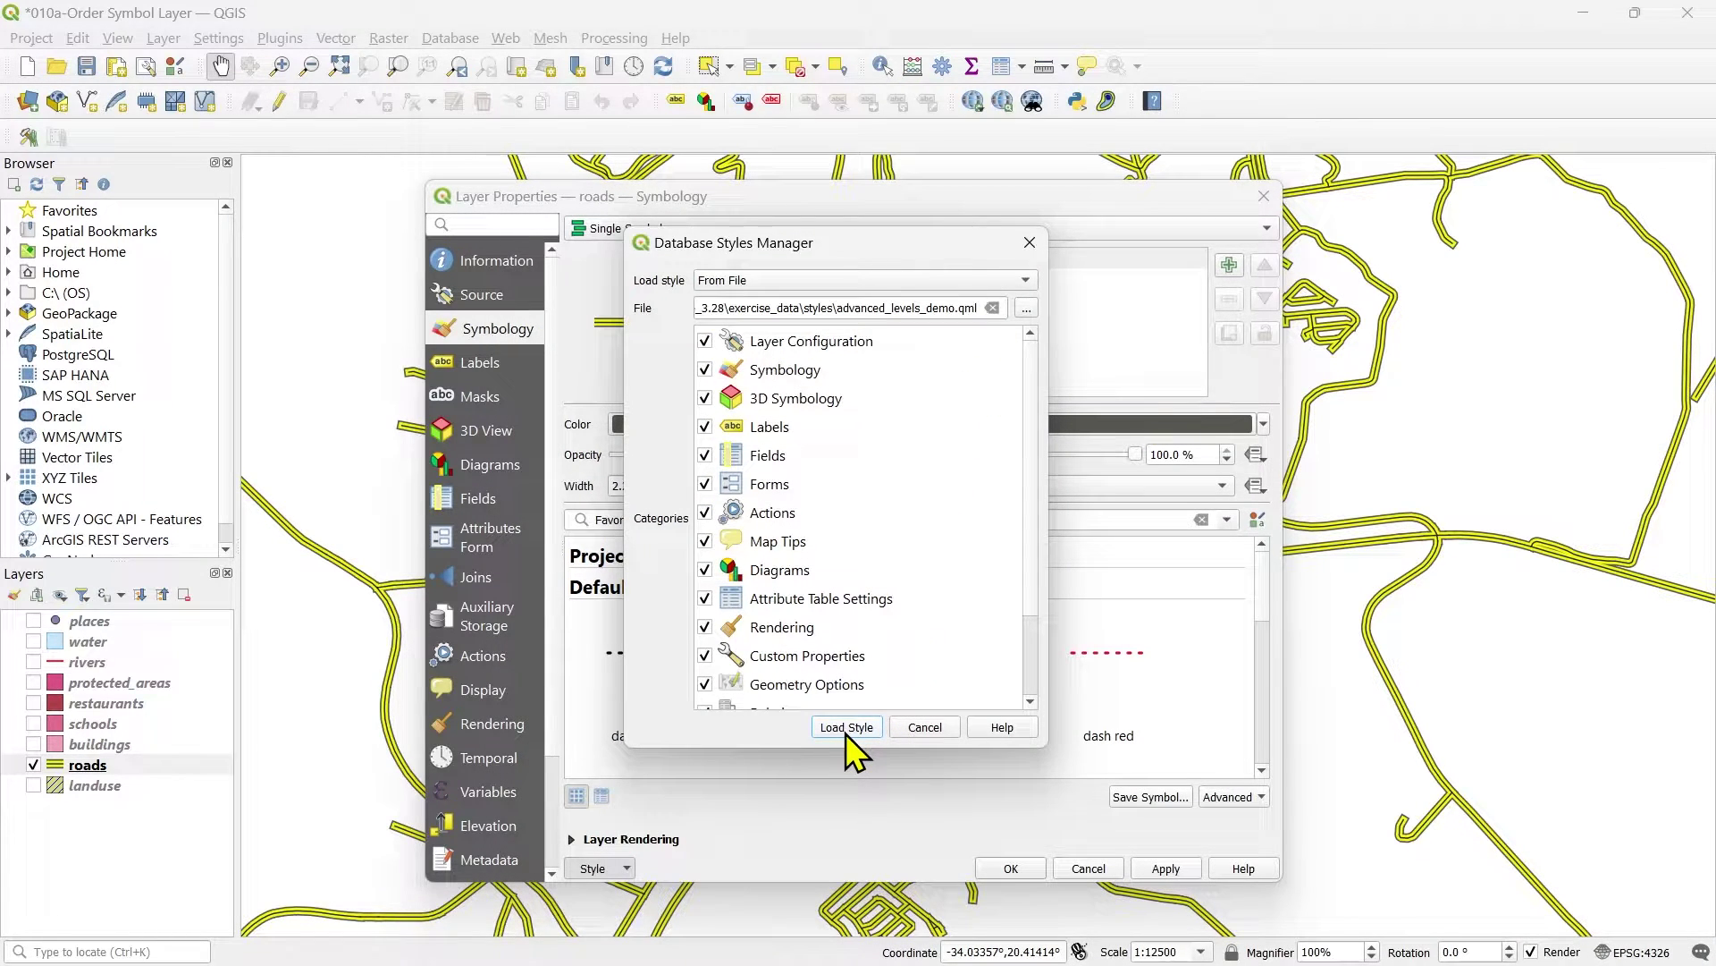
left_click(846, 726)
Step: Apply the categorized style, close roads properties, and recentre on the town roads
left_click(1164, 867)
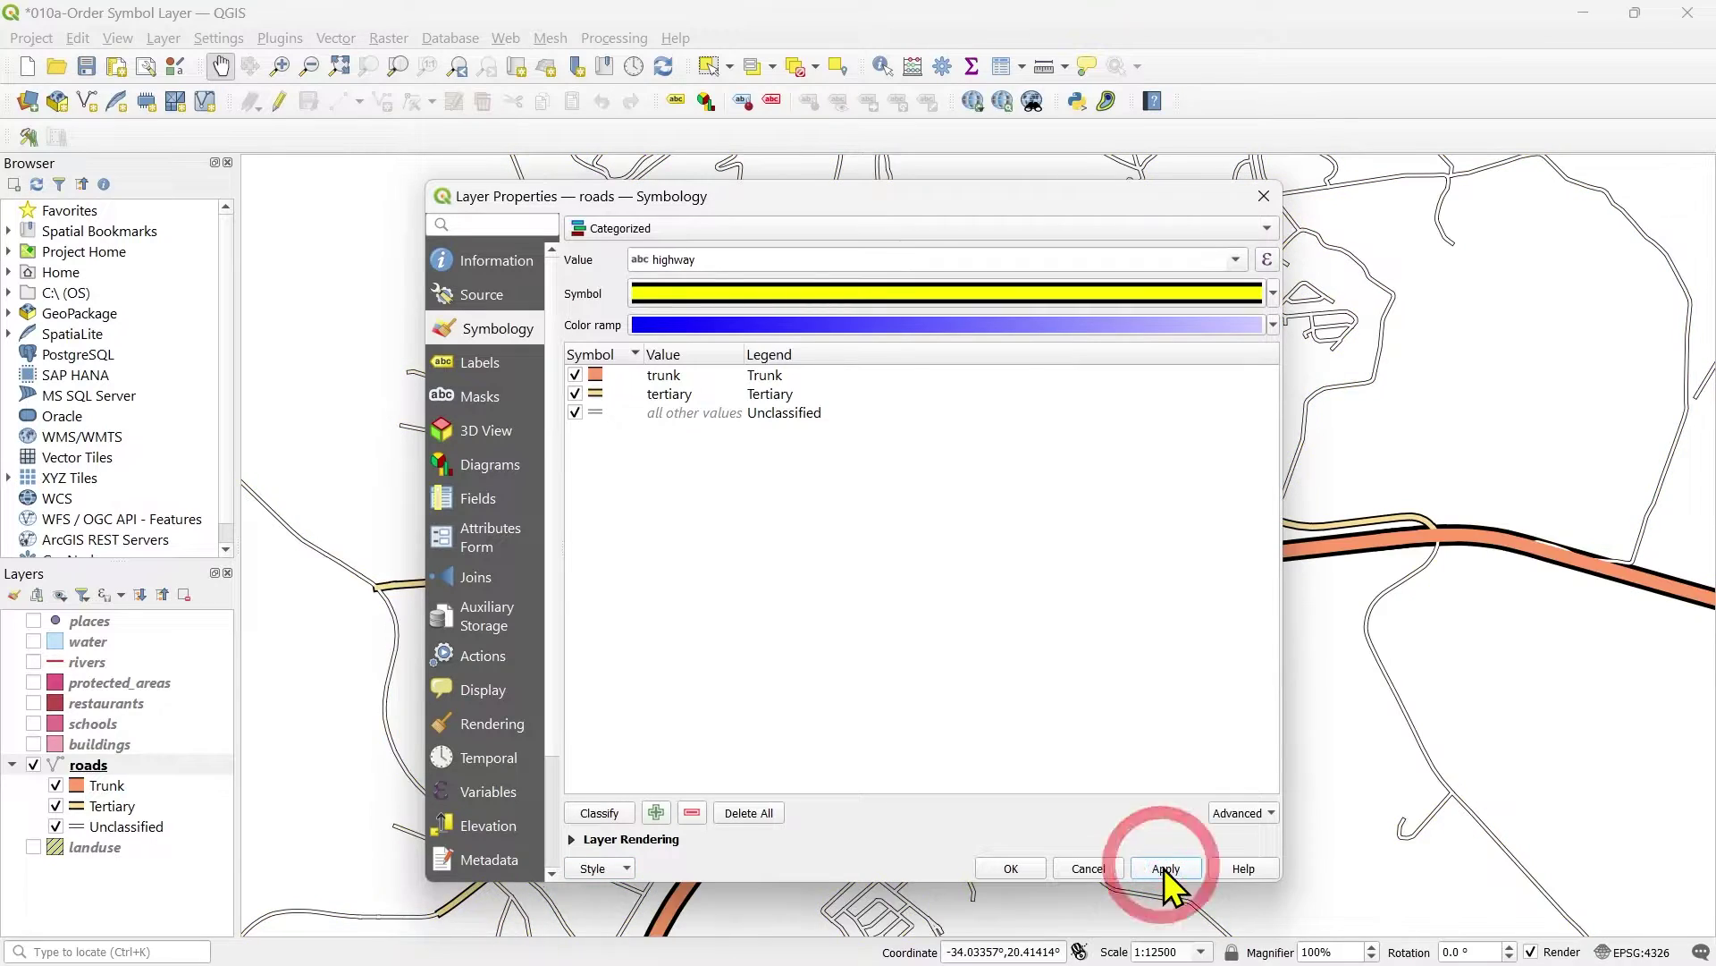
left_click(1011, 868)
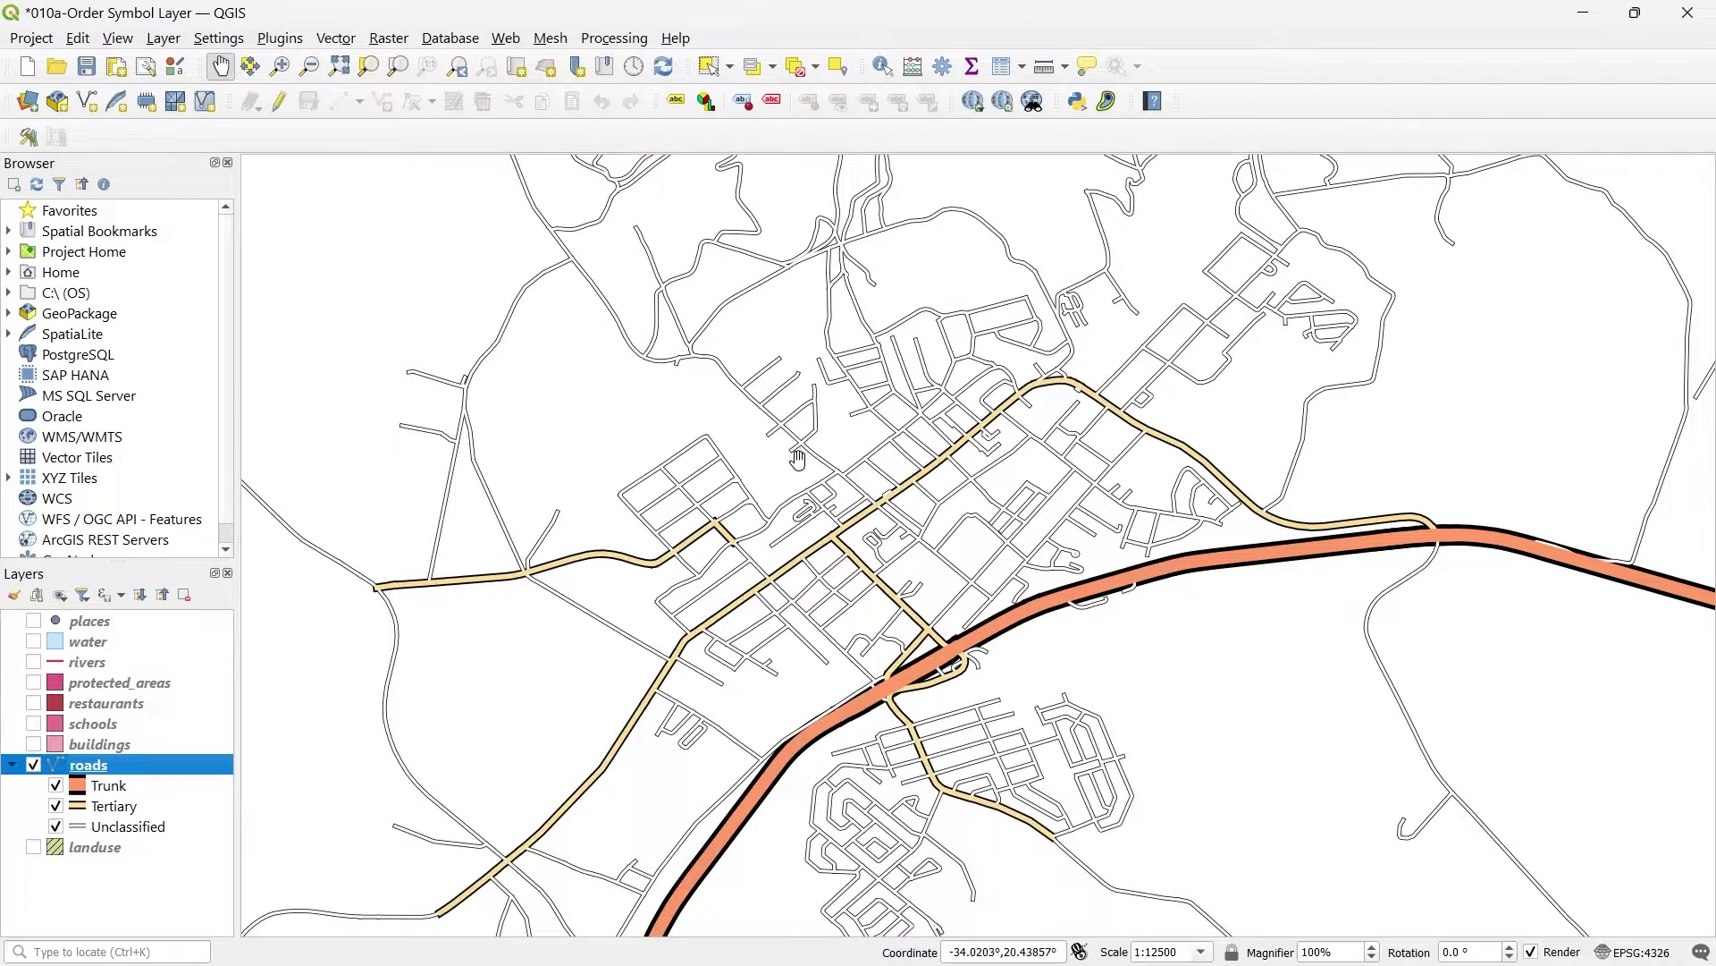
left_click_drag(730, 676, 709, 576)
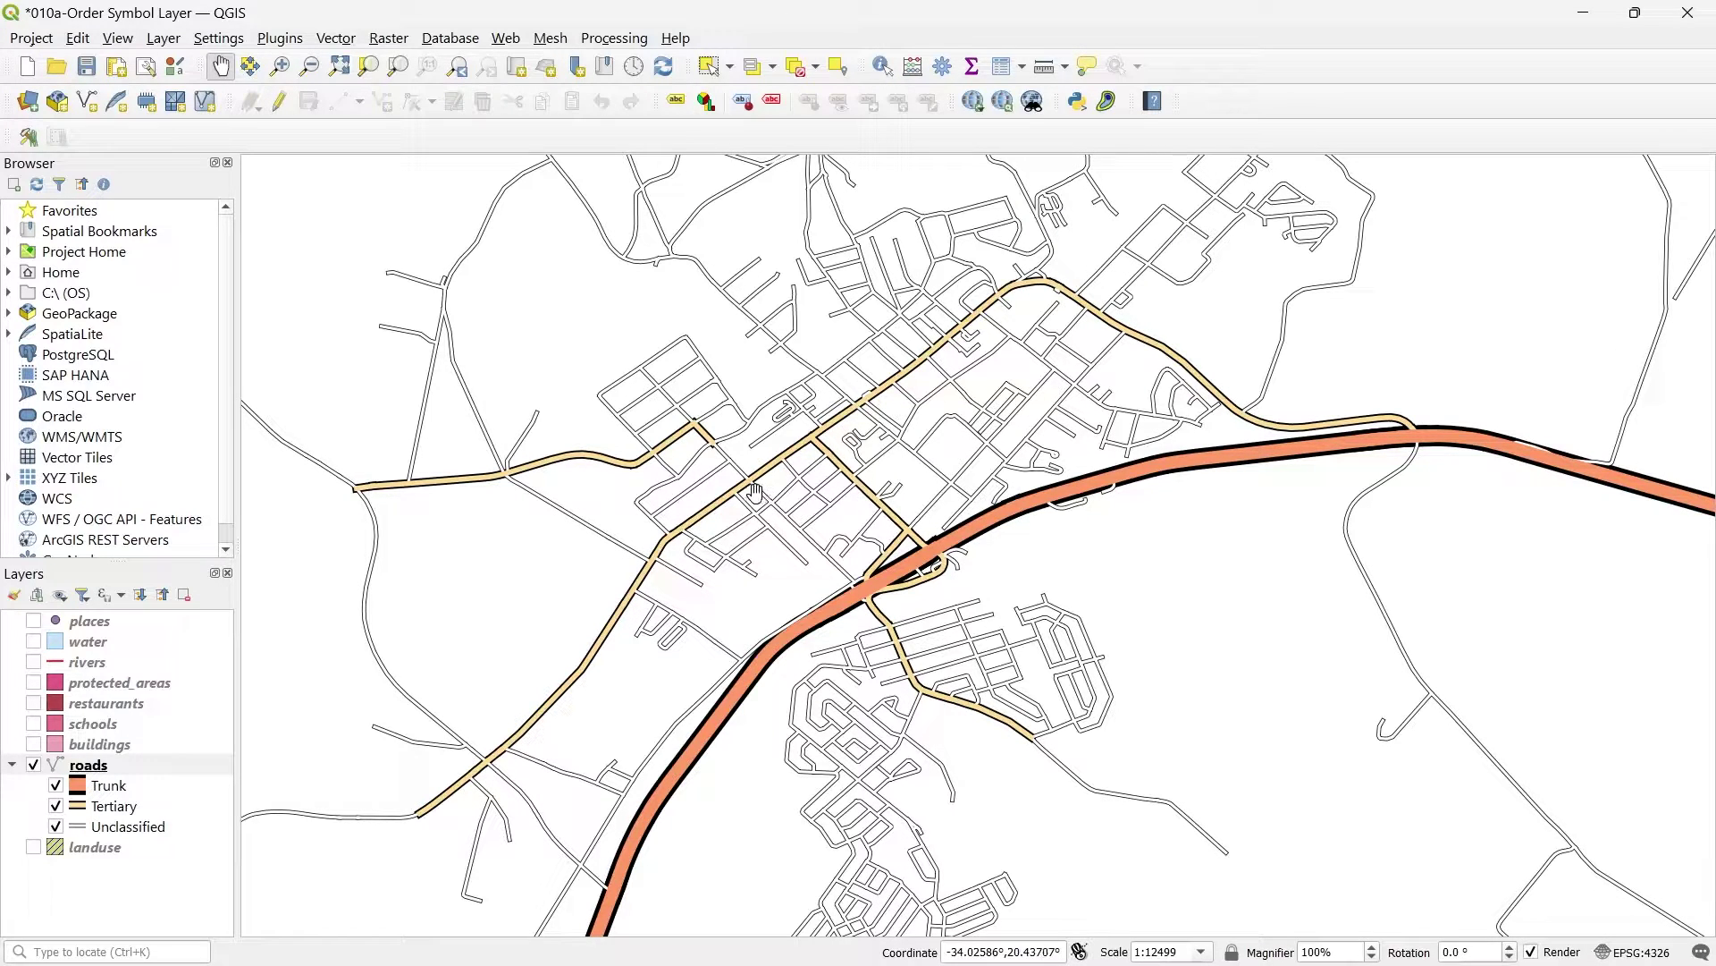
Step: Zoom and pan toward the trunk road interchange to inspect the intersections
scroll(661, 419, "up", 2)
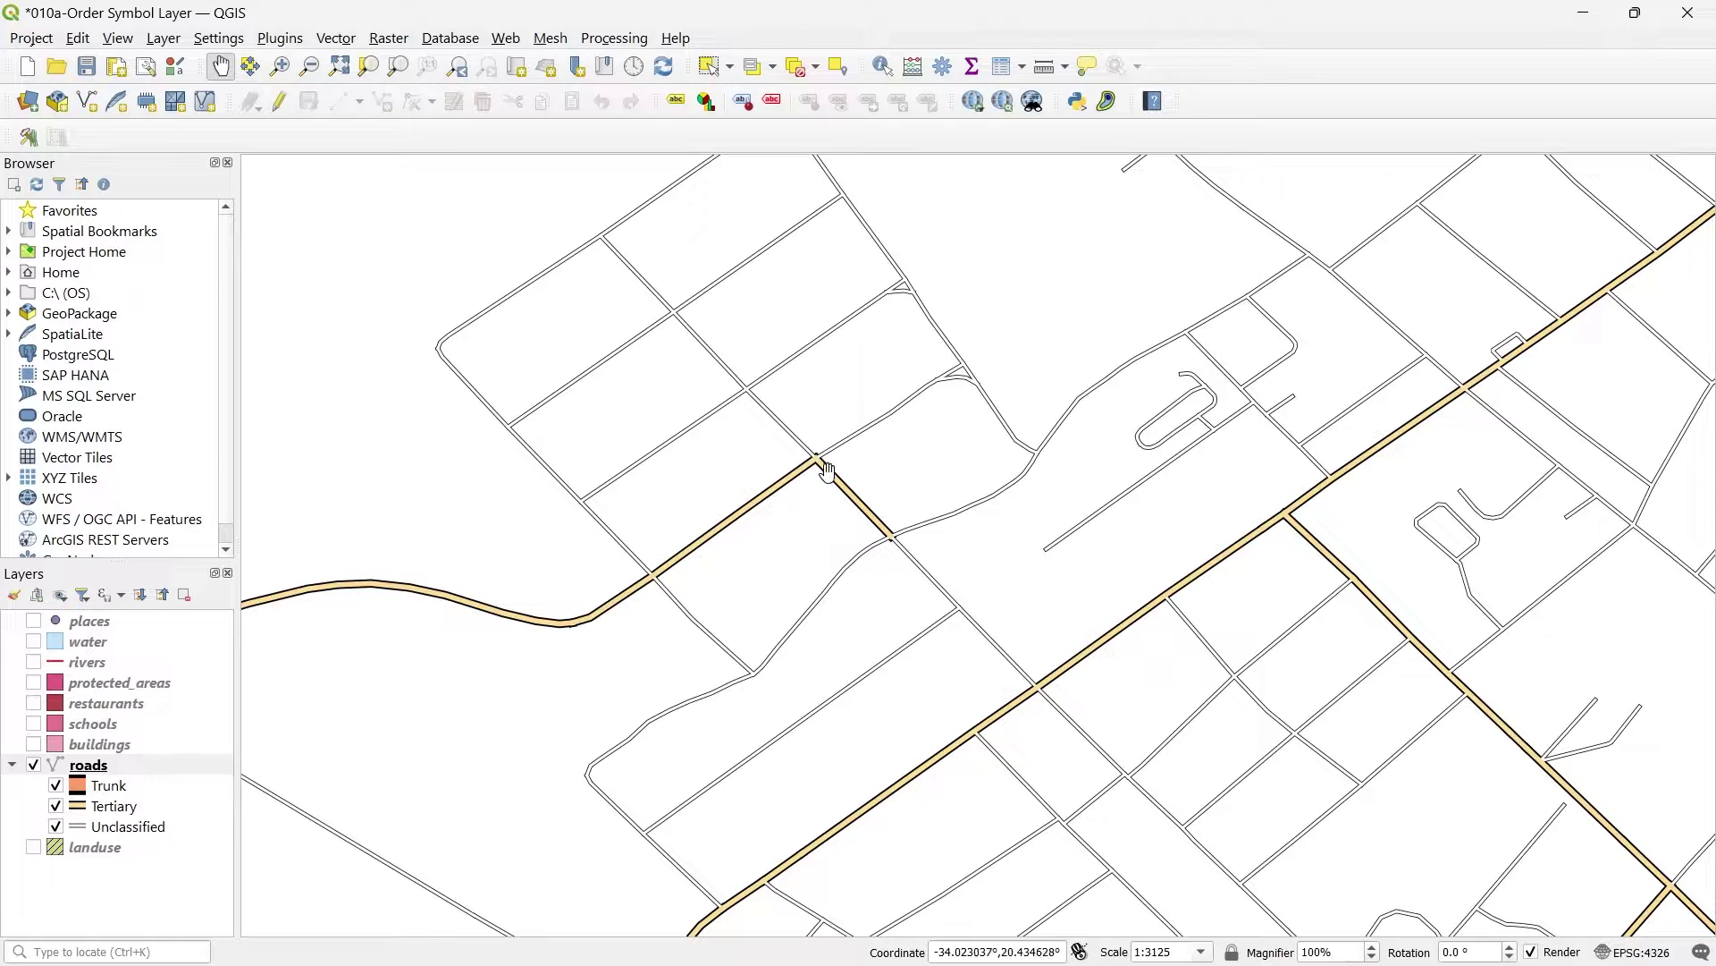
scroll(808, 480, "down", 1)
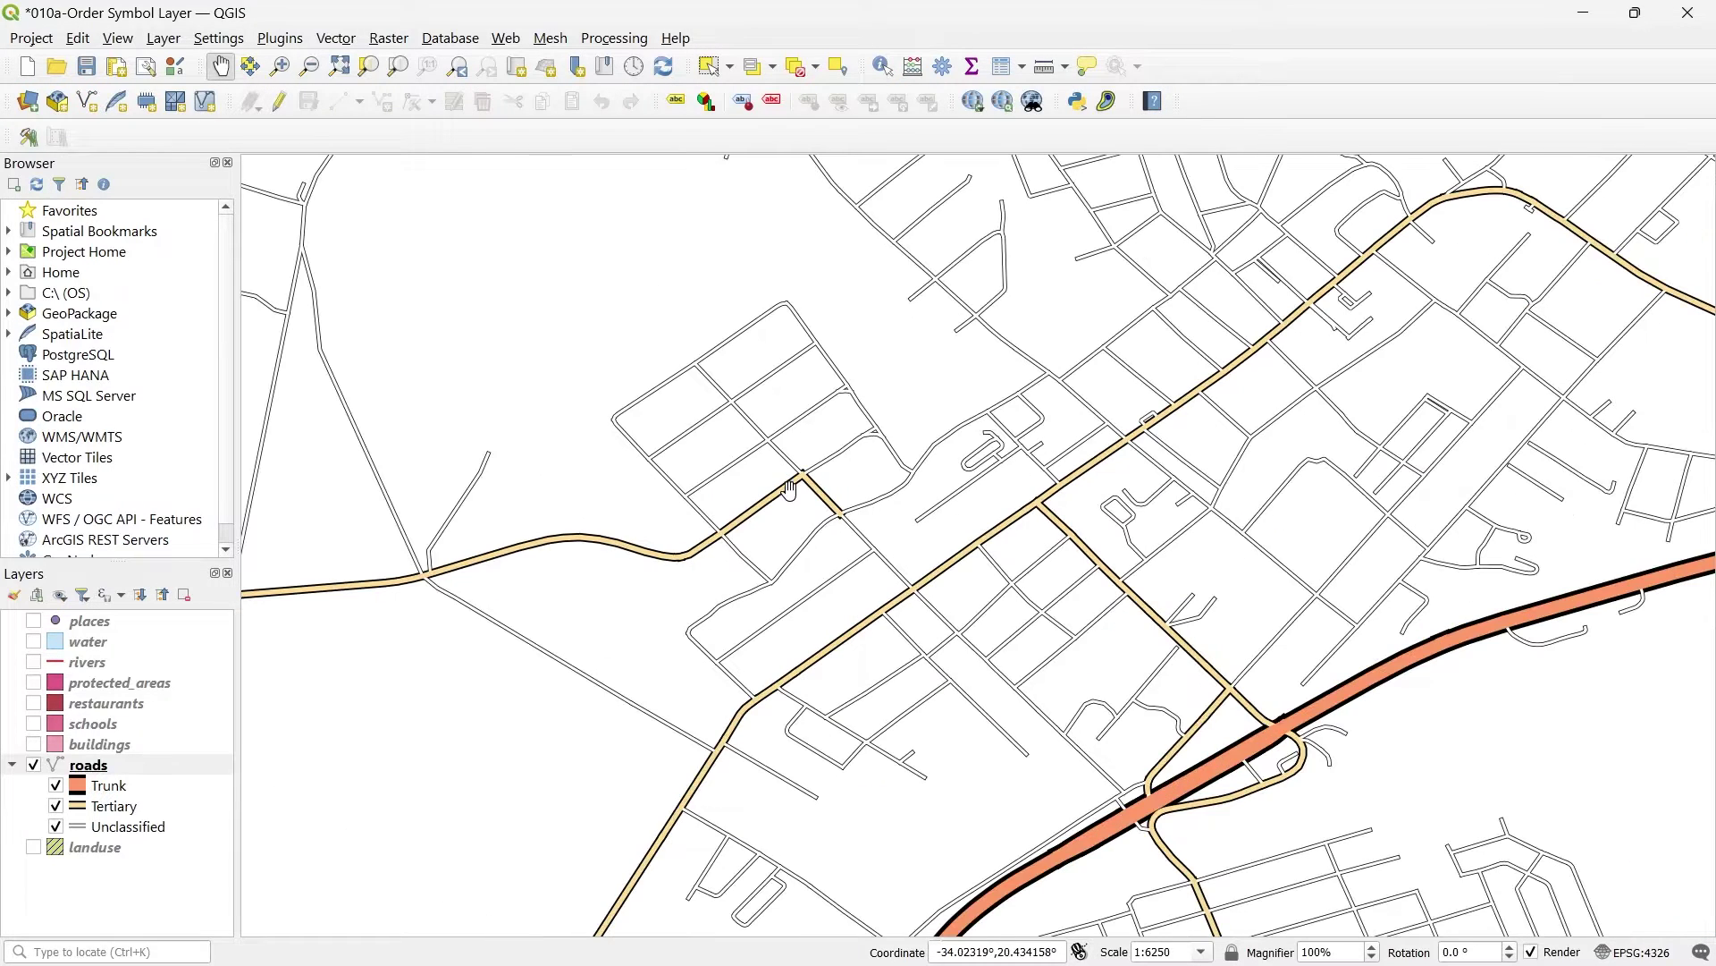
left_click_drag(1189, 662, 1076, 528)
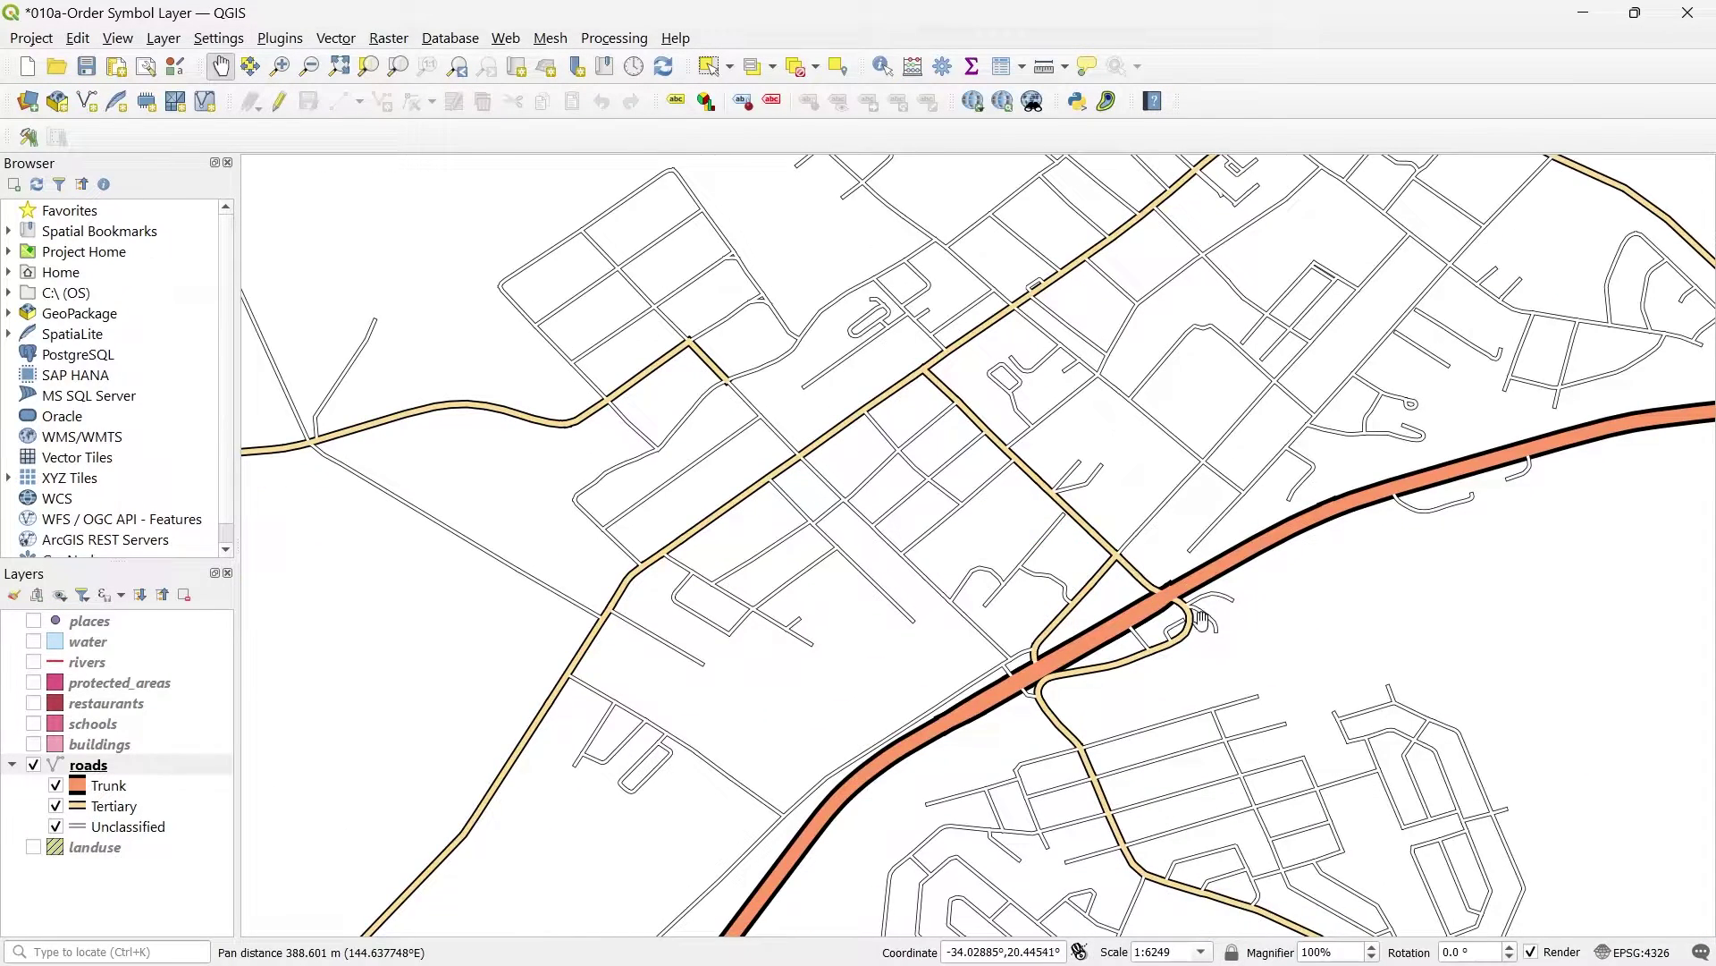
scroll(1196, 615, "up", 1)
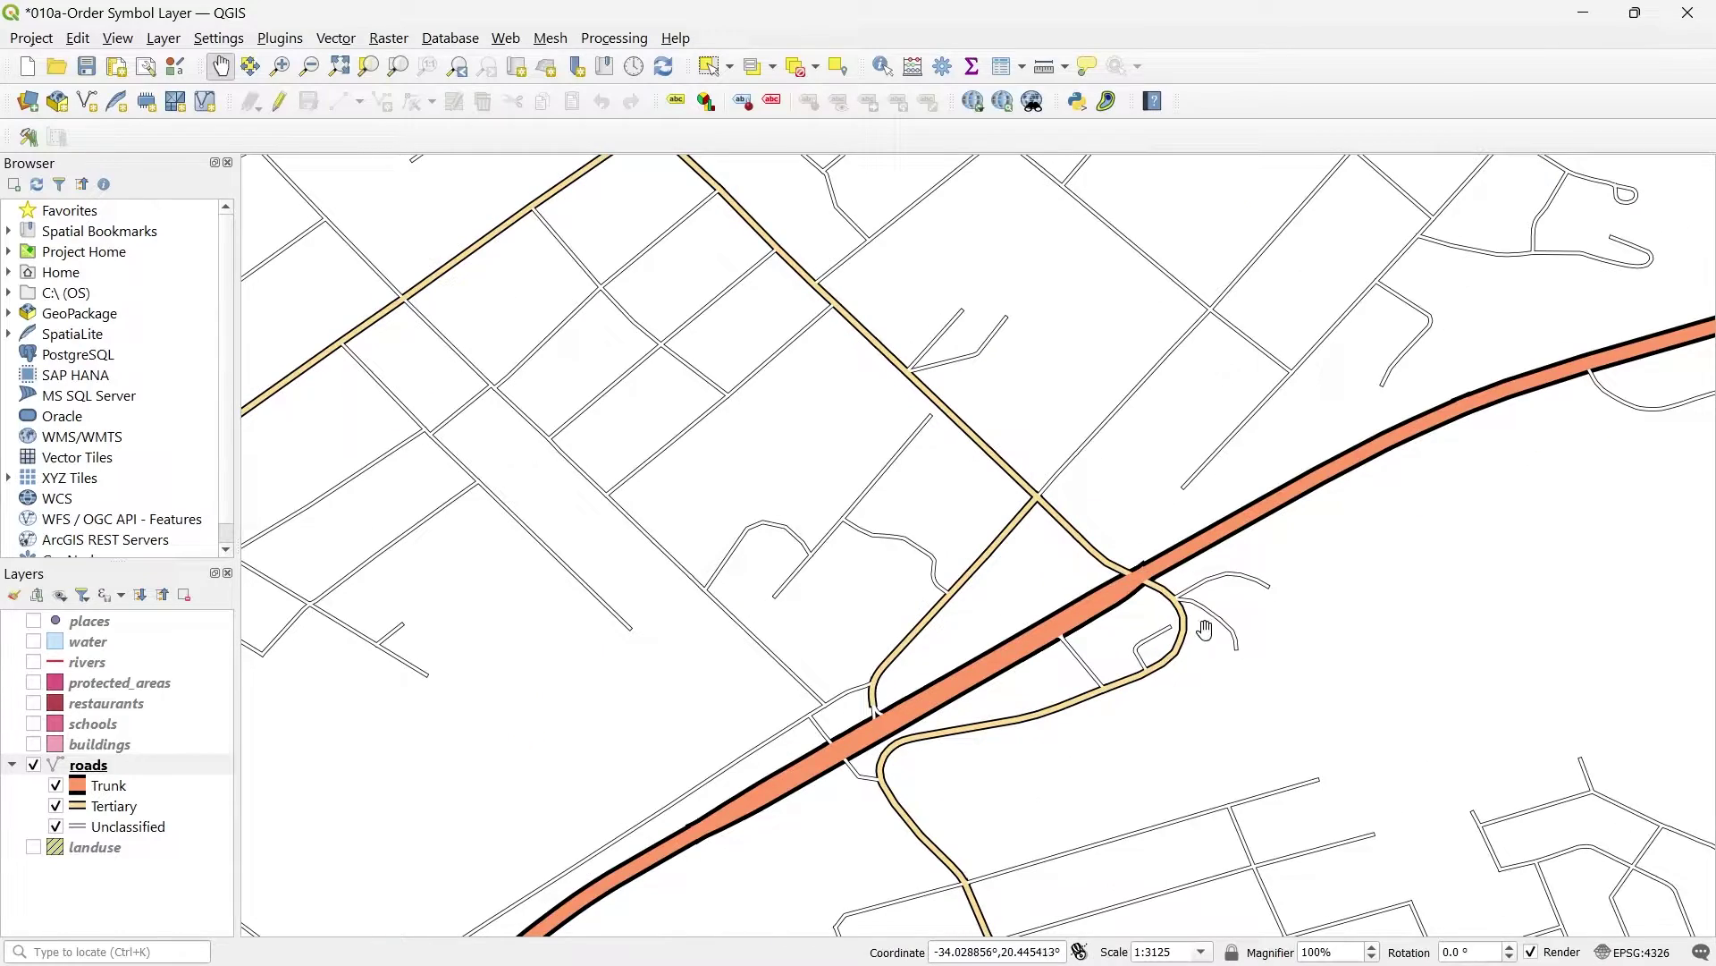
scroll(1001, 603, "down", 2)
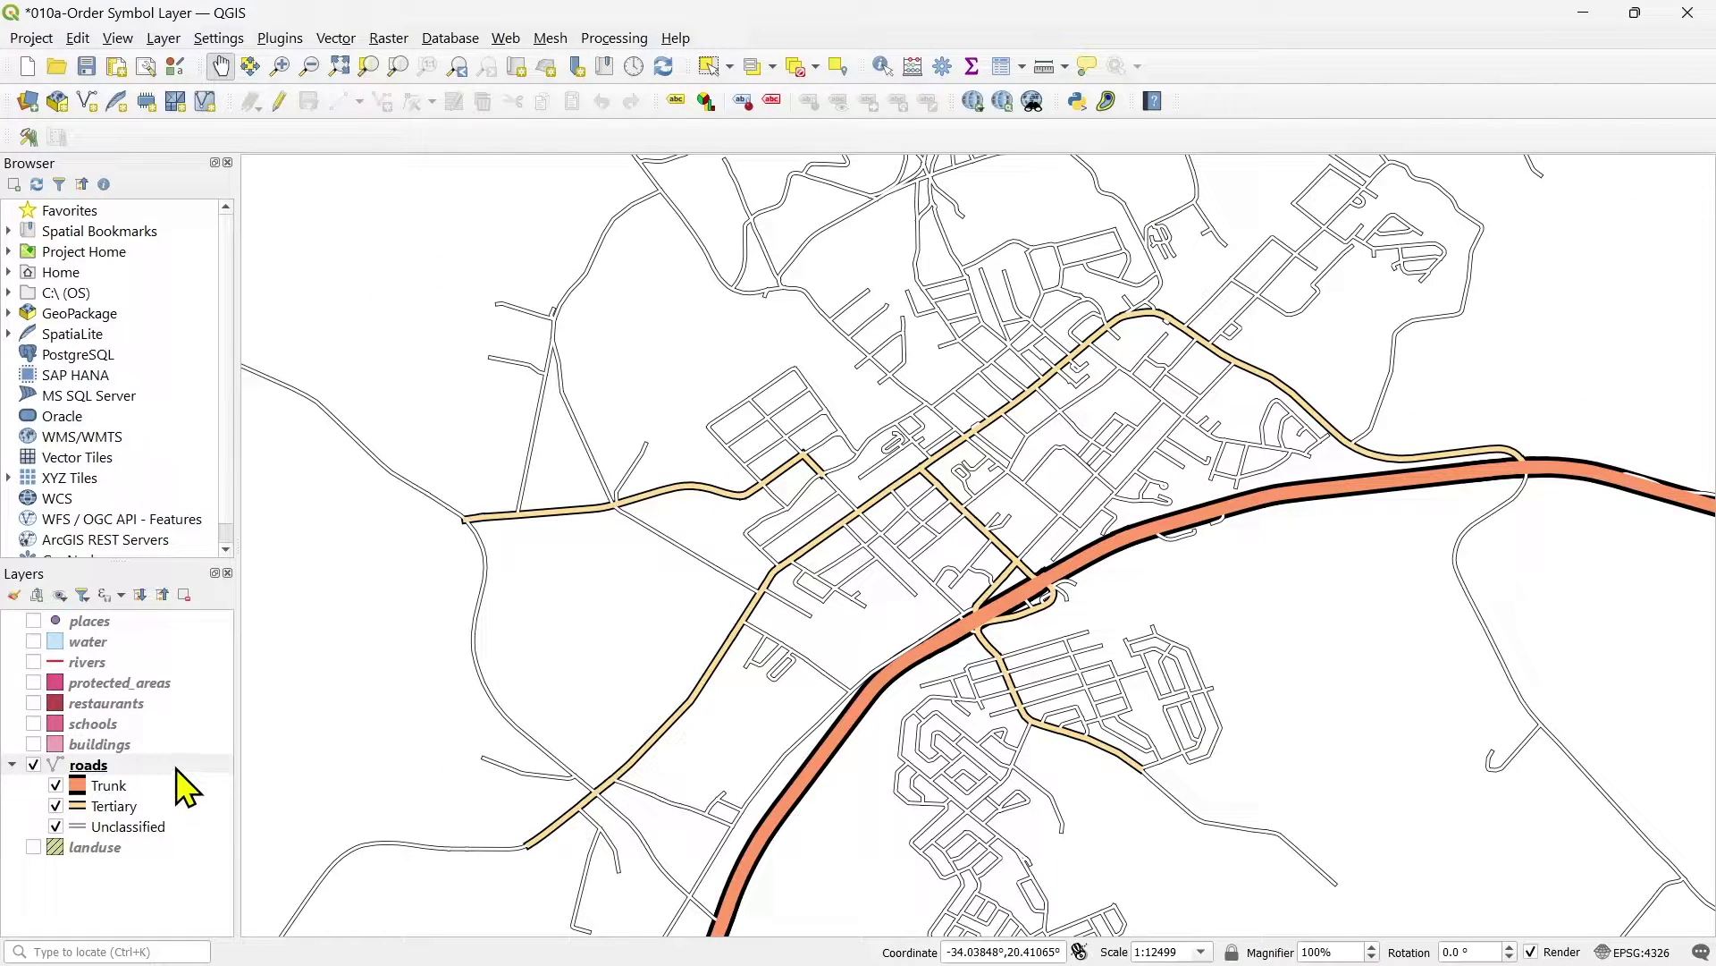
double_click(178, 767)
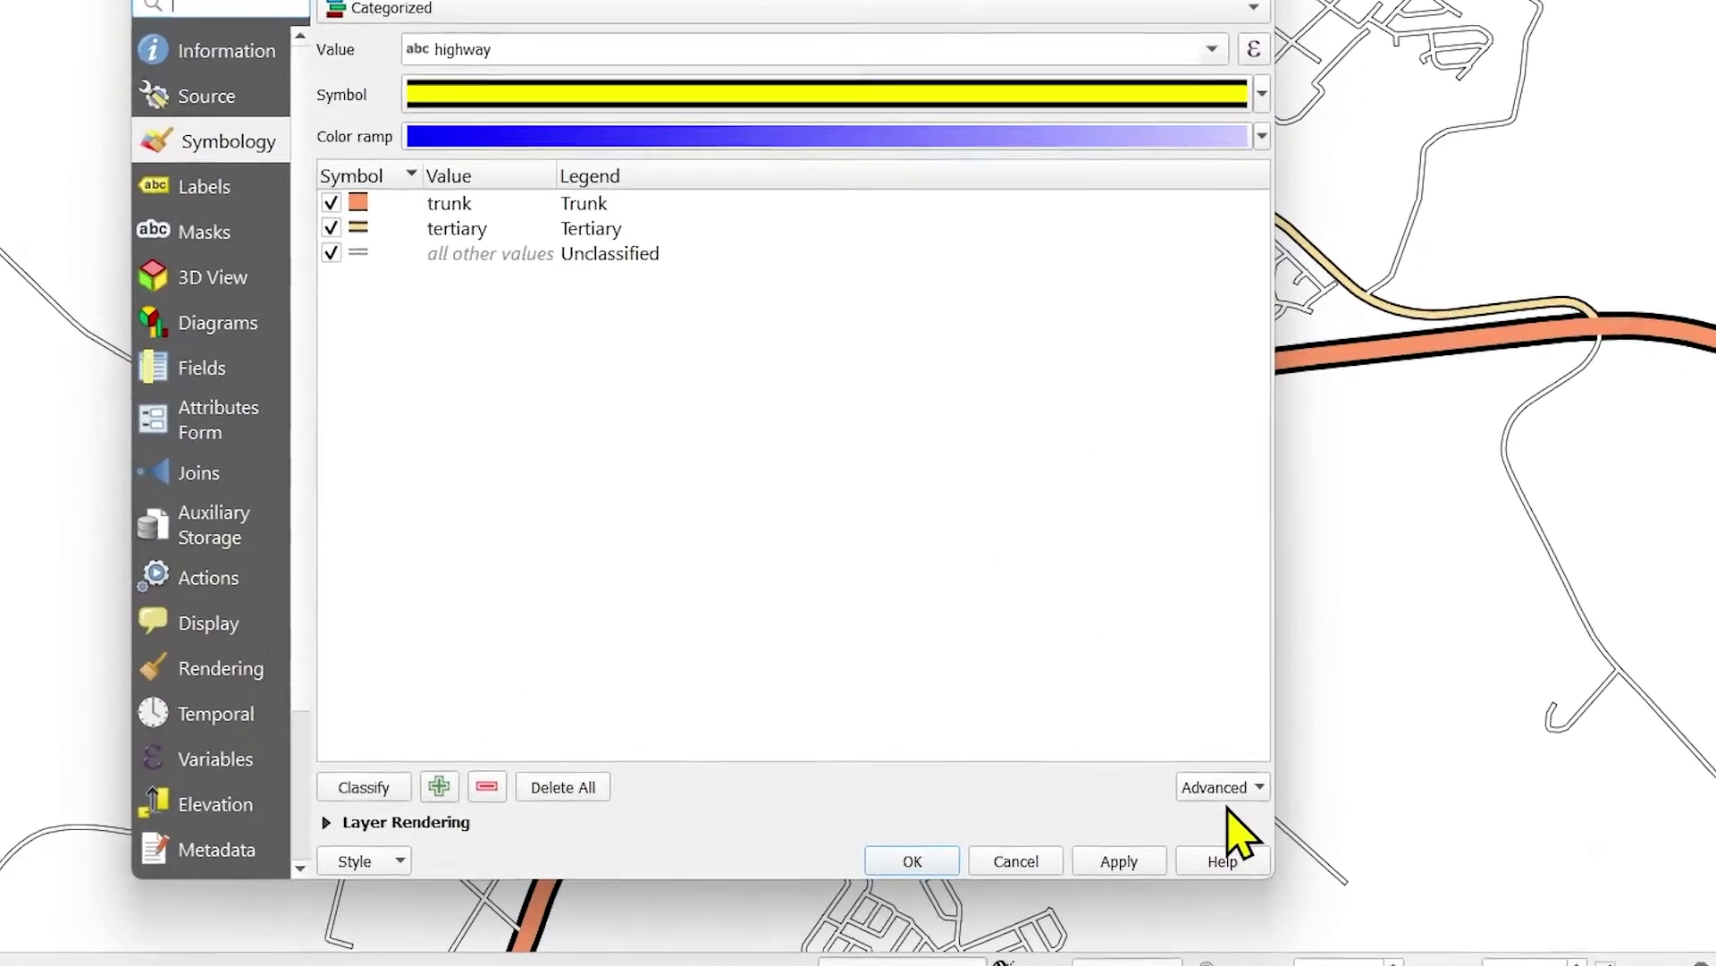
left_click(1221, 788)
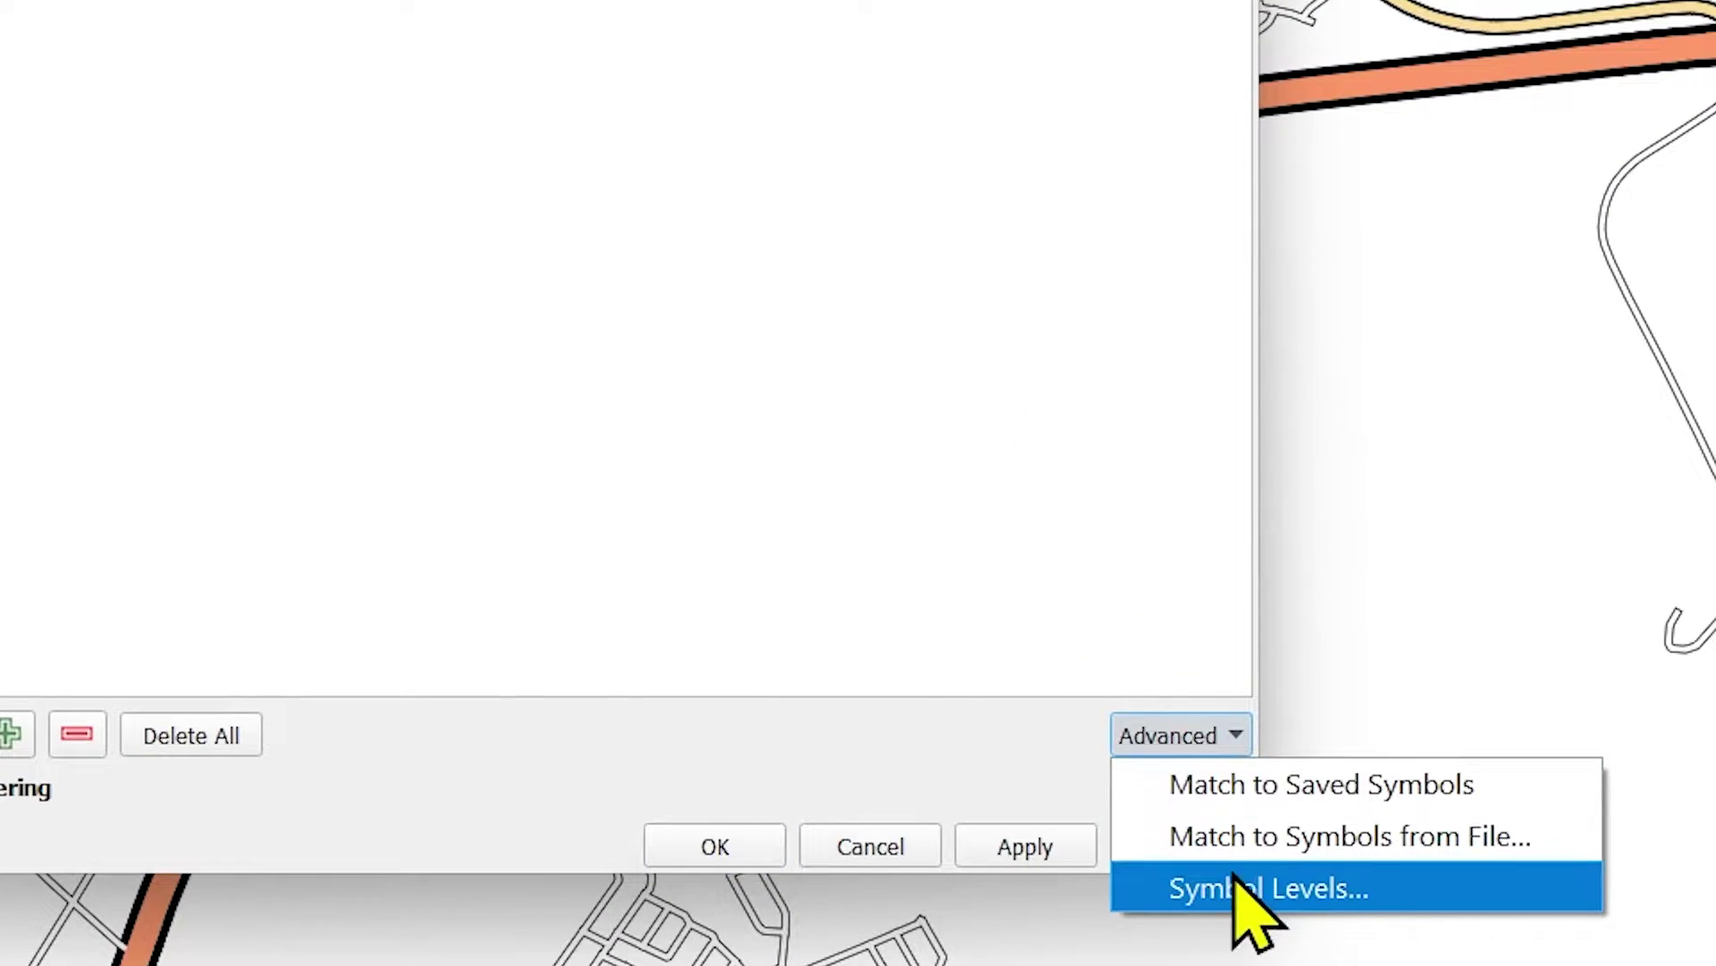
left_click(1314, 886)
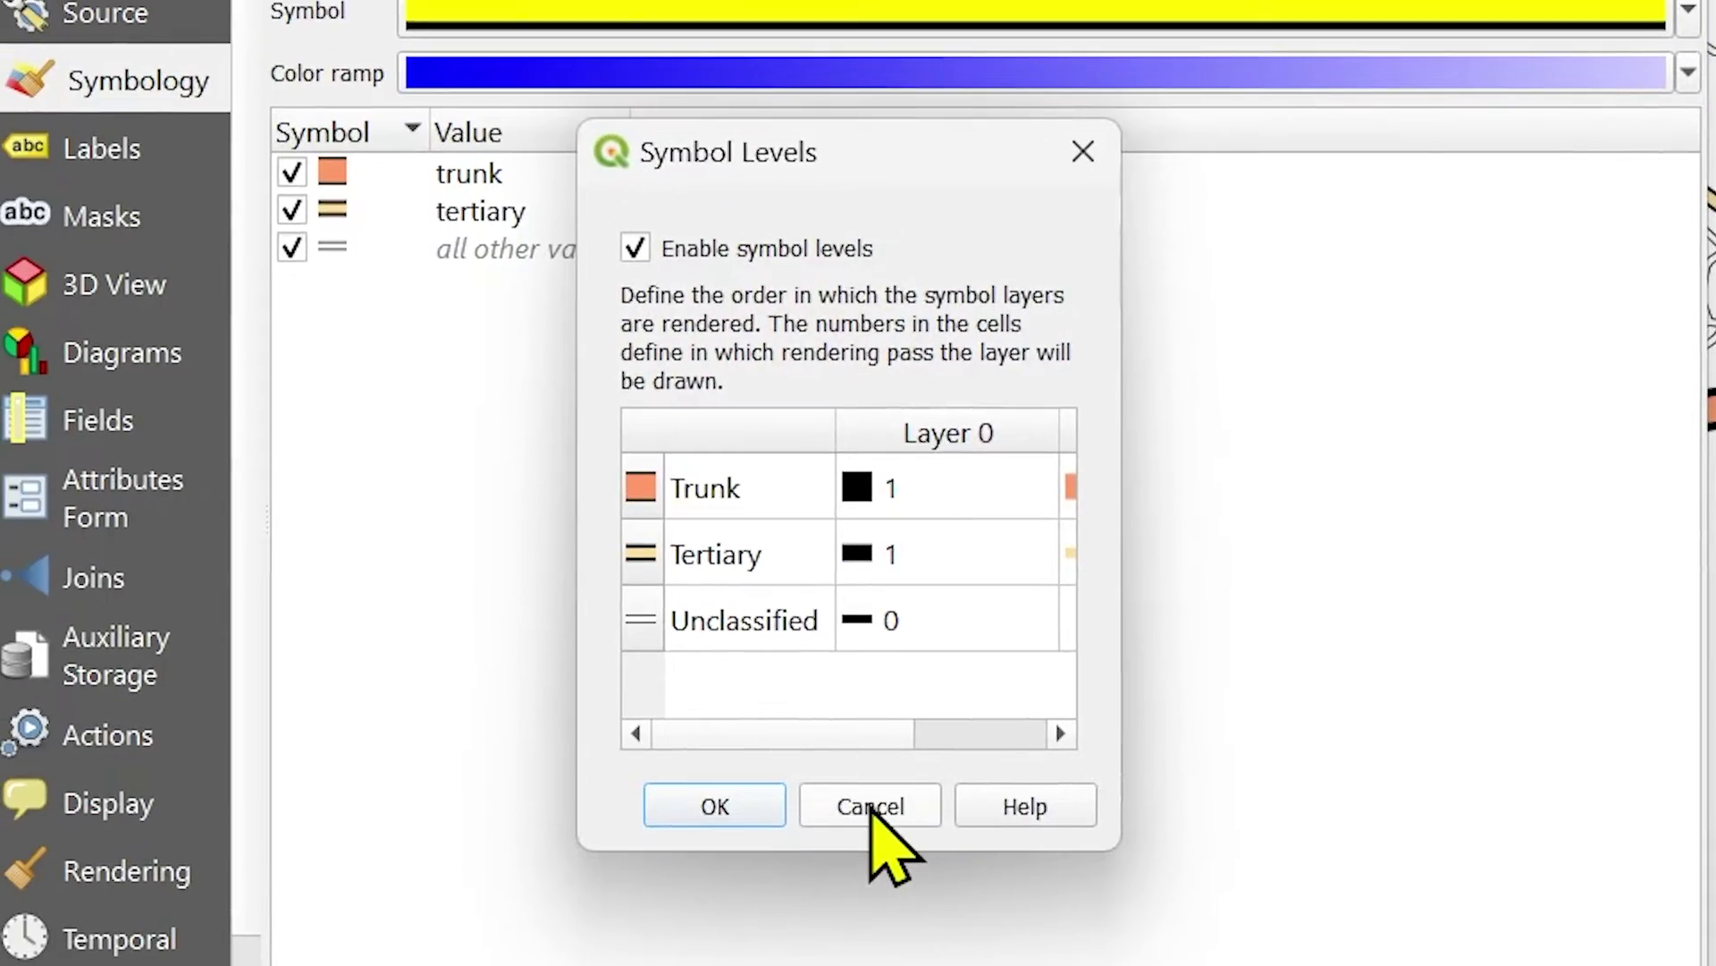
left_click(448, 510)
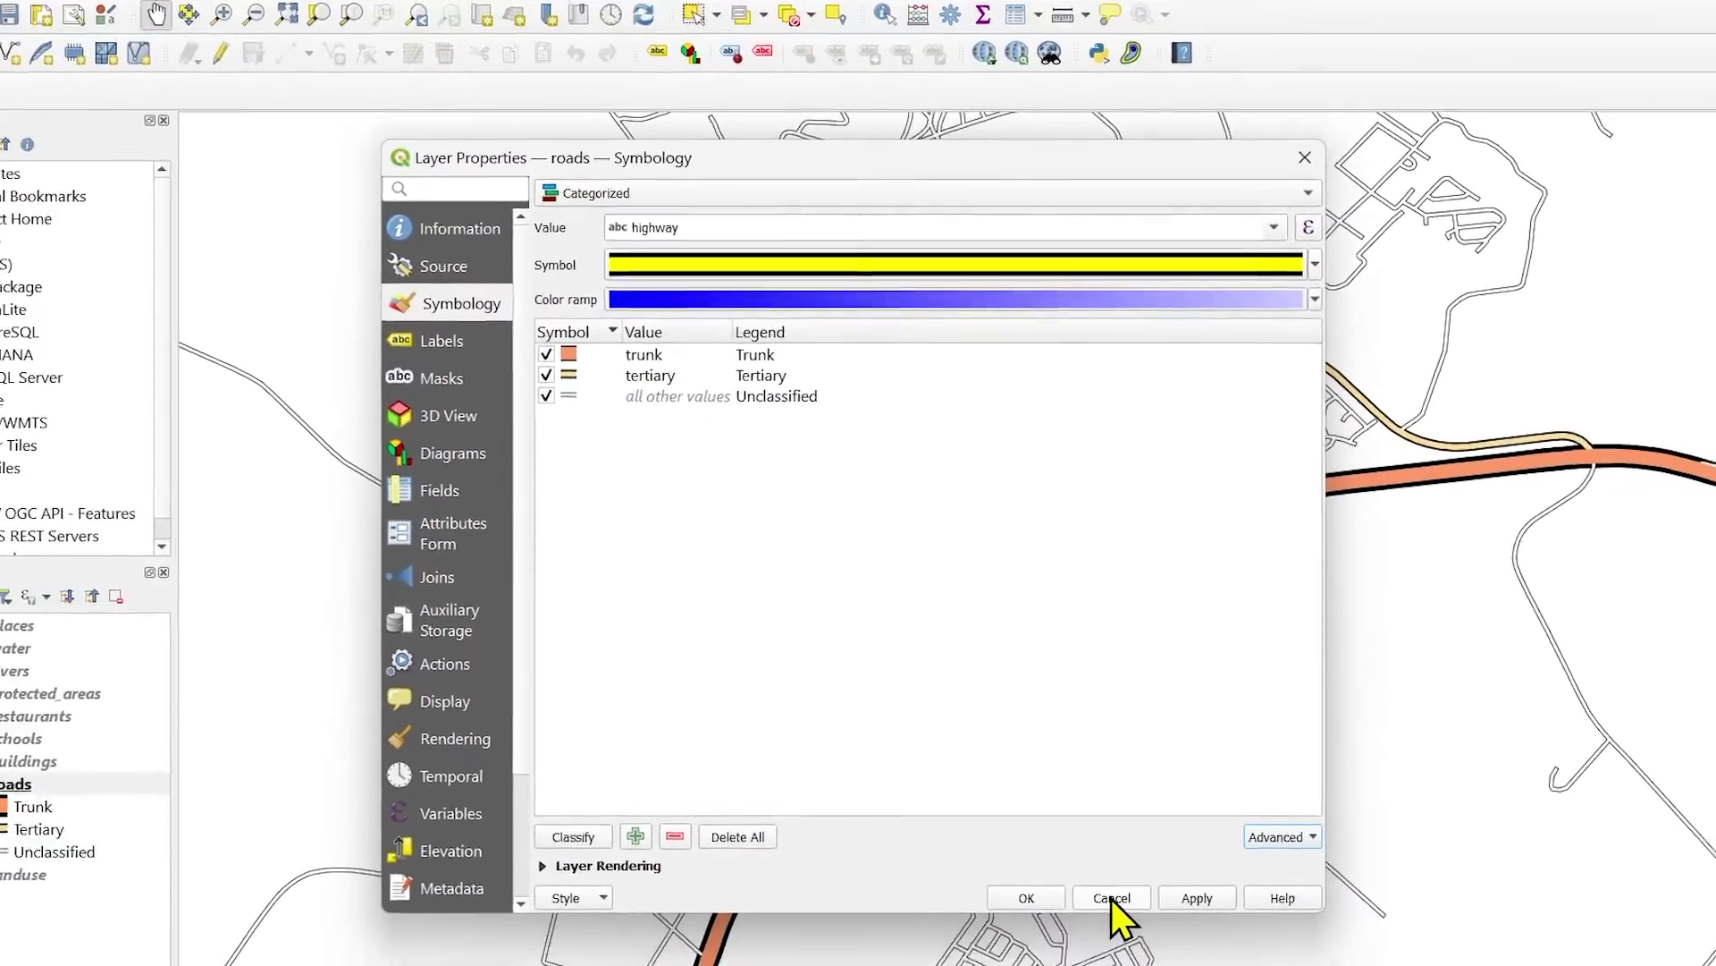
left_click(1112, 898)
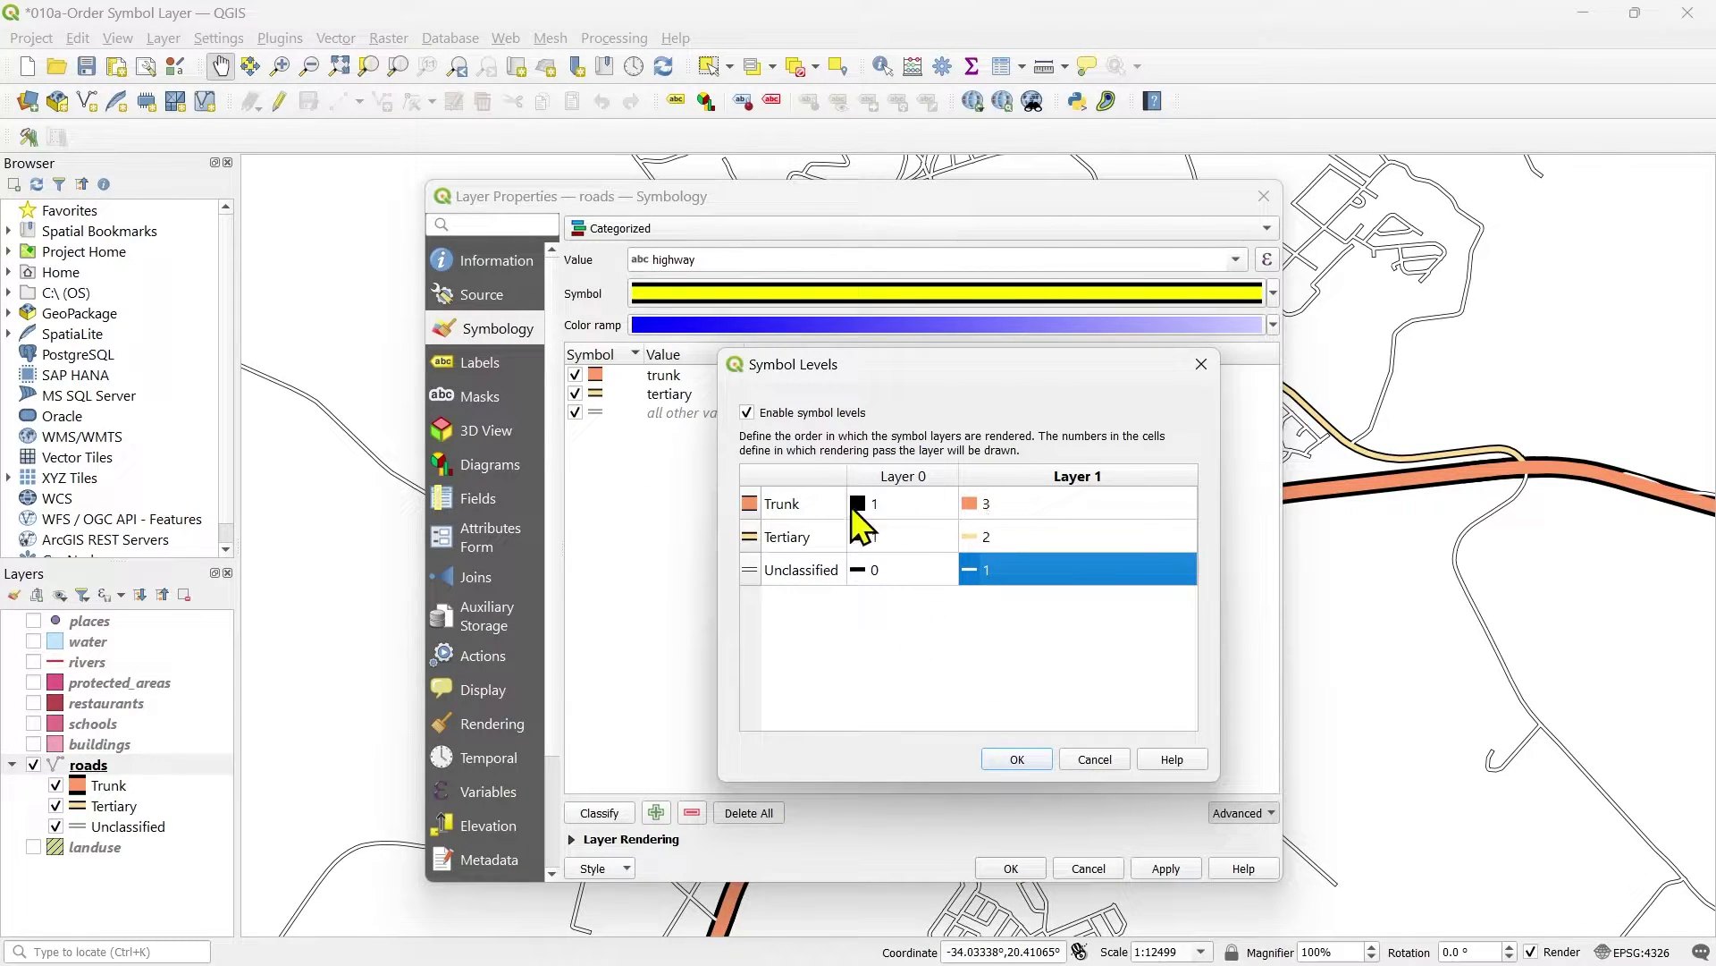
left_click(829, 503)
left_click(928, 506)
left_click(1005, 506)
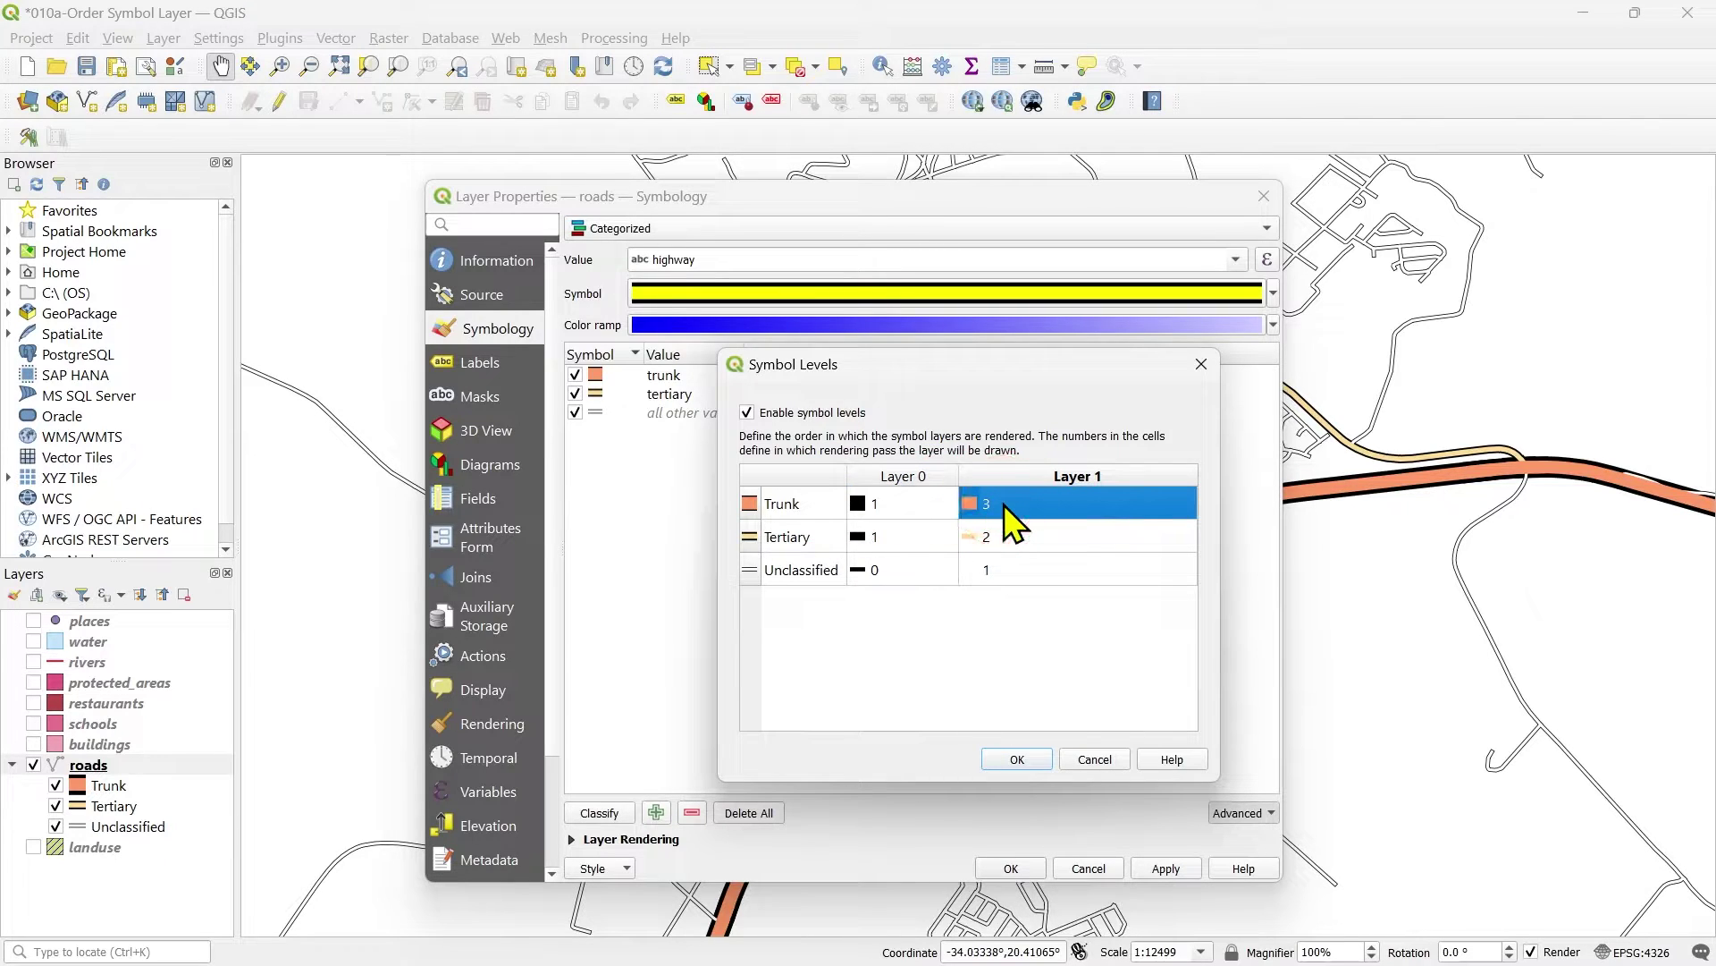
left_click(892, 536)
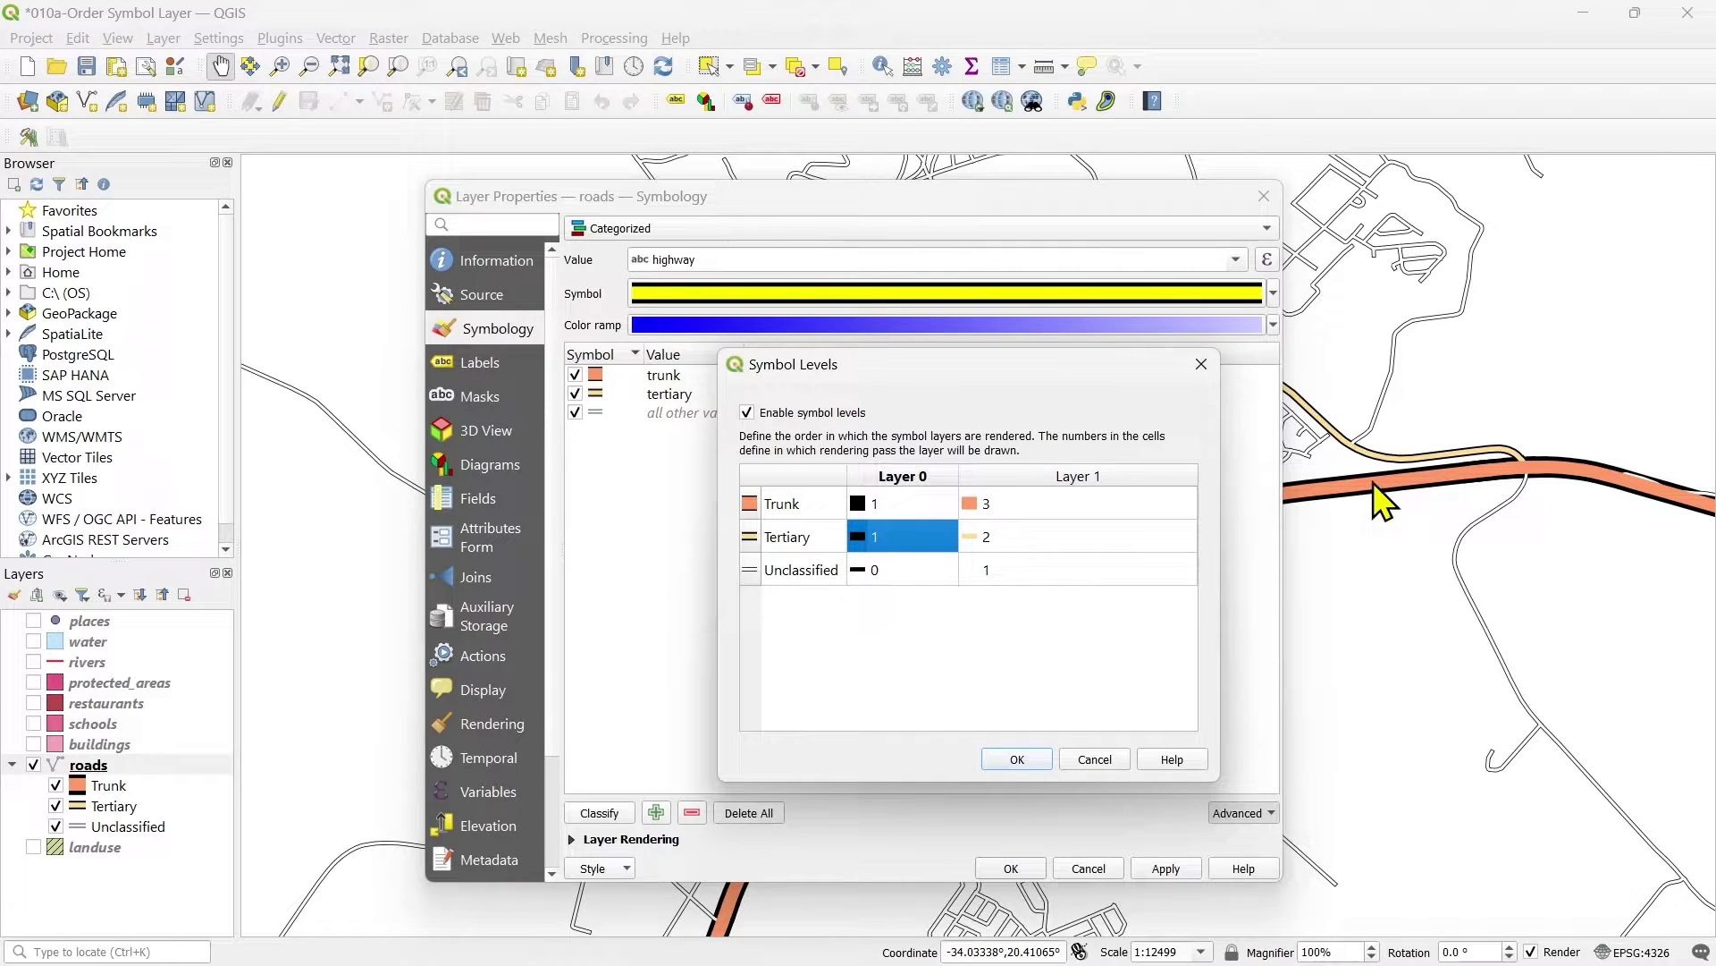
left_click(1091, 758)
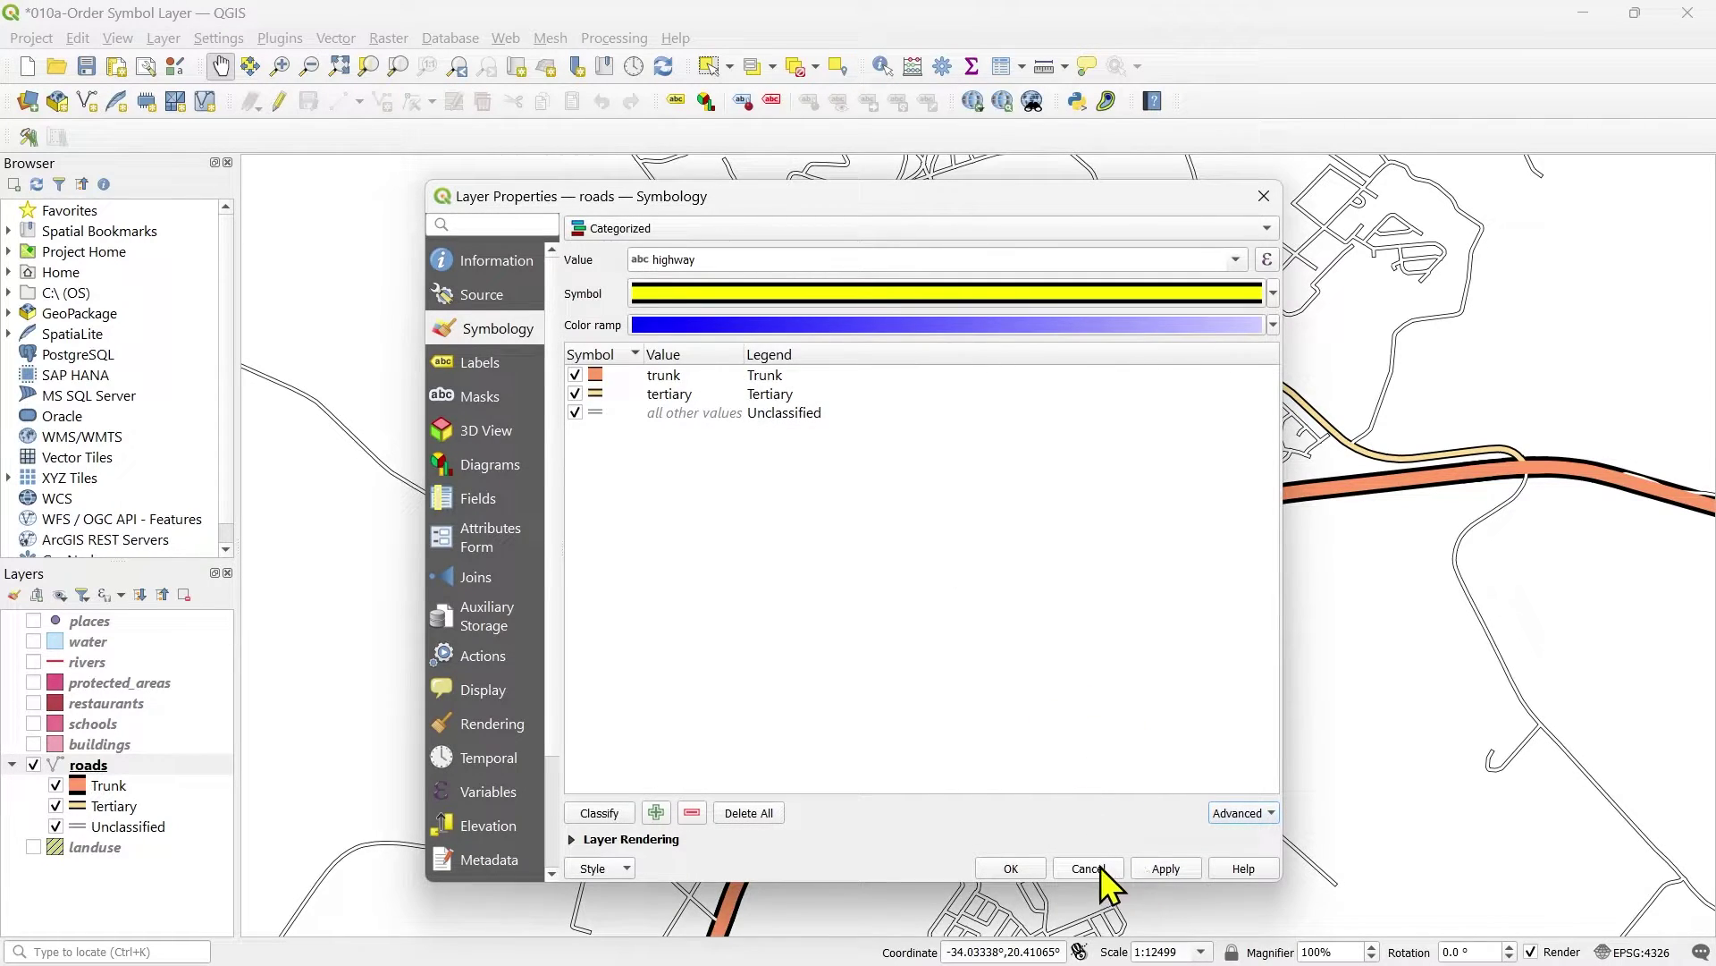
Step: Close the roads properties unchanged and open the places layer's Symbology properties
left_click(1090, 869)
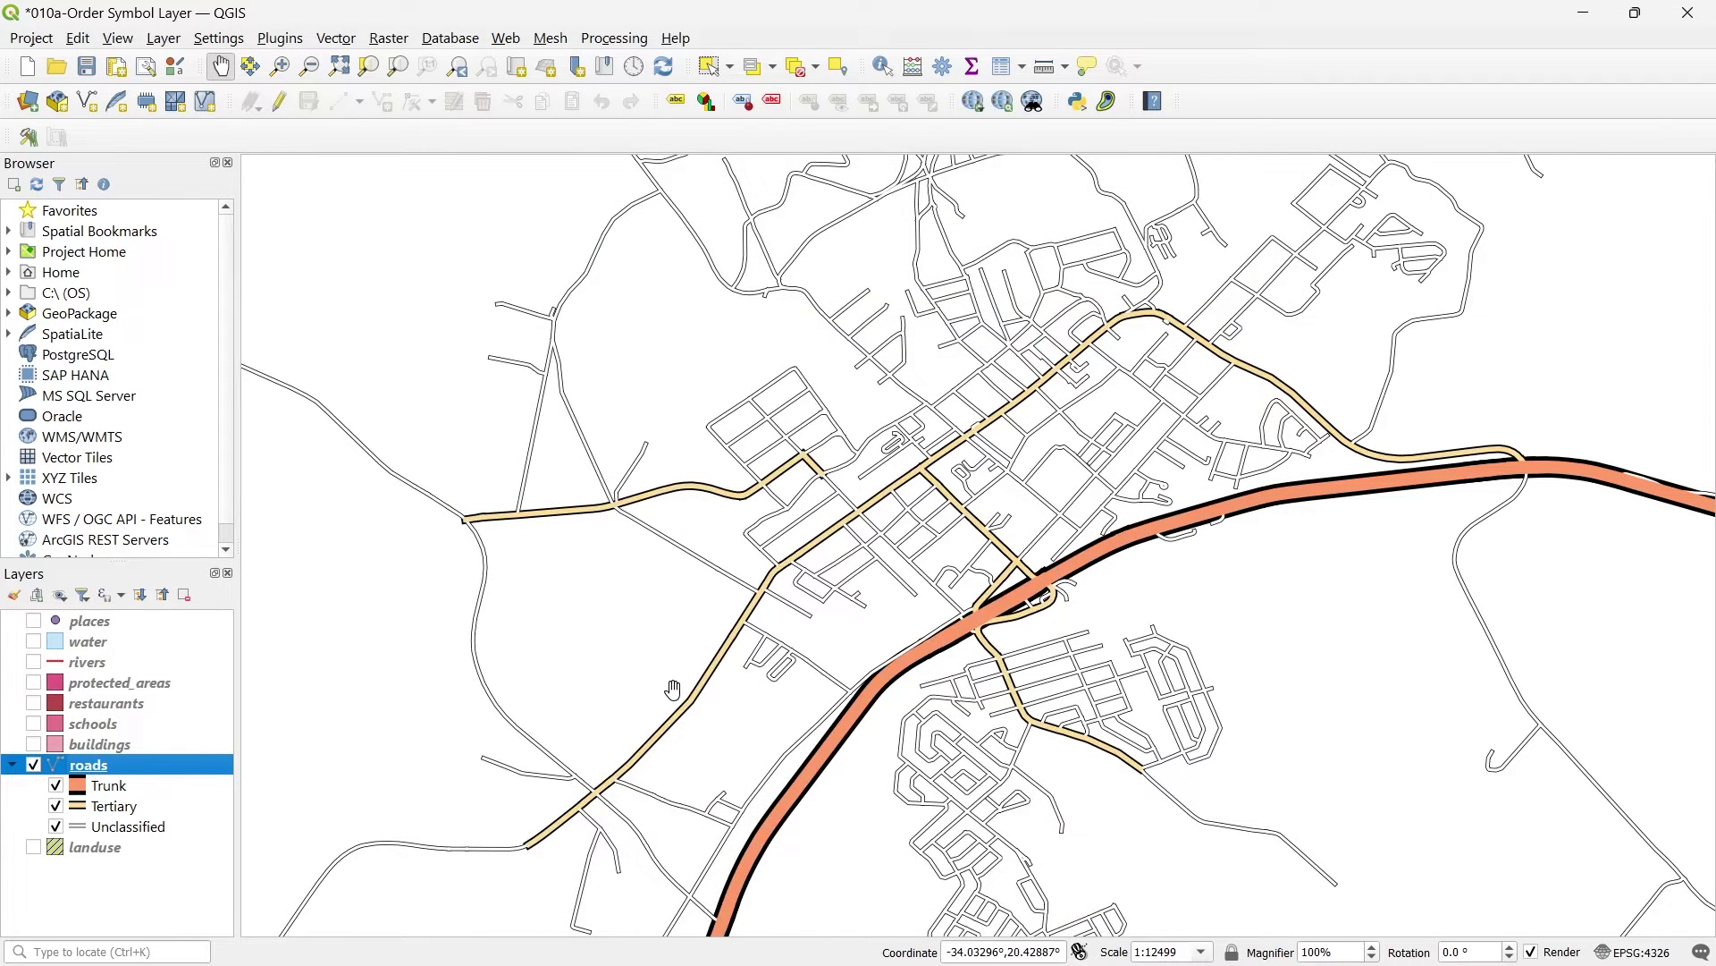
left_click(89, 620)
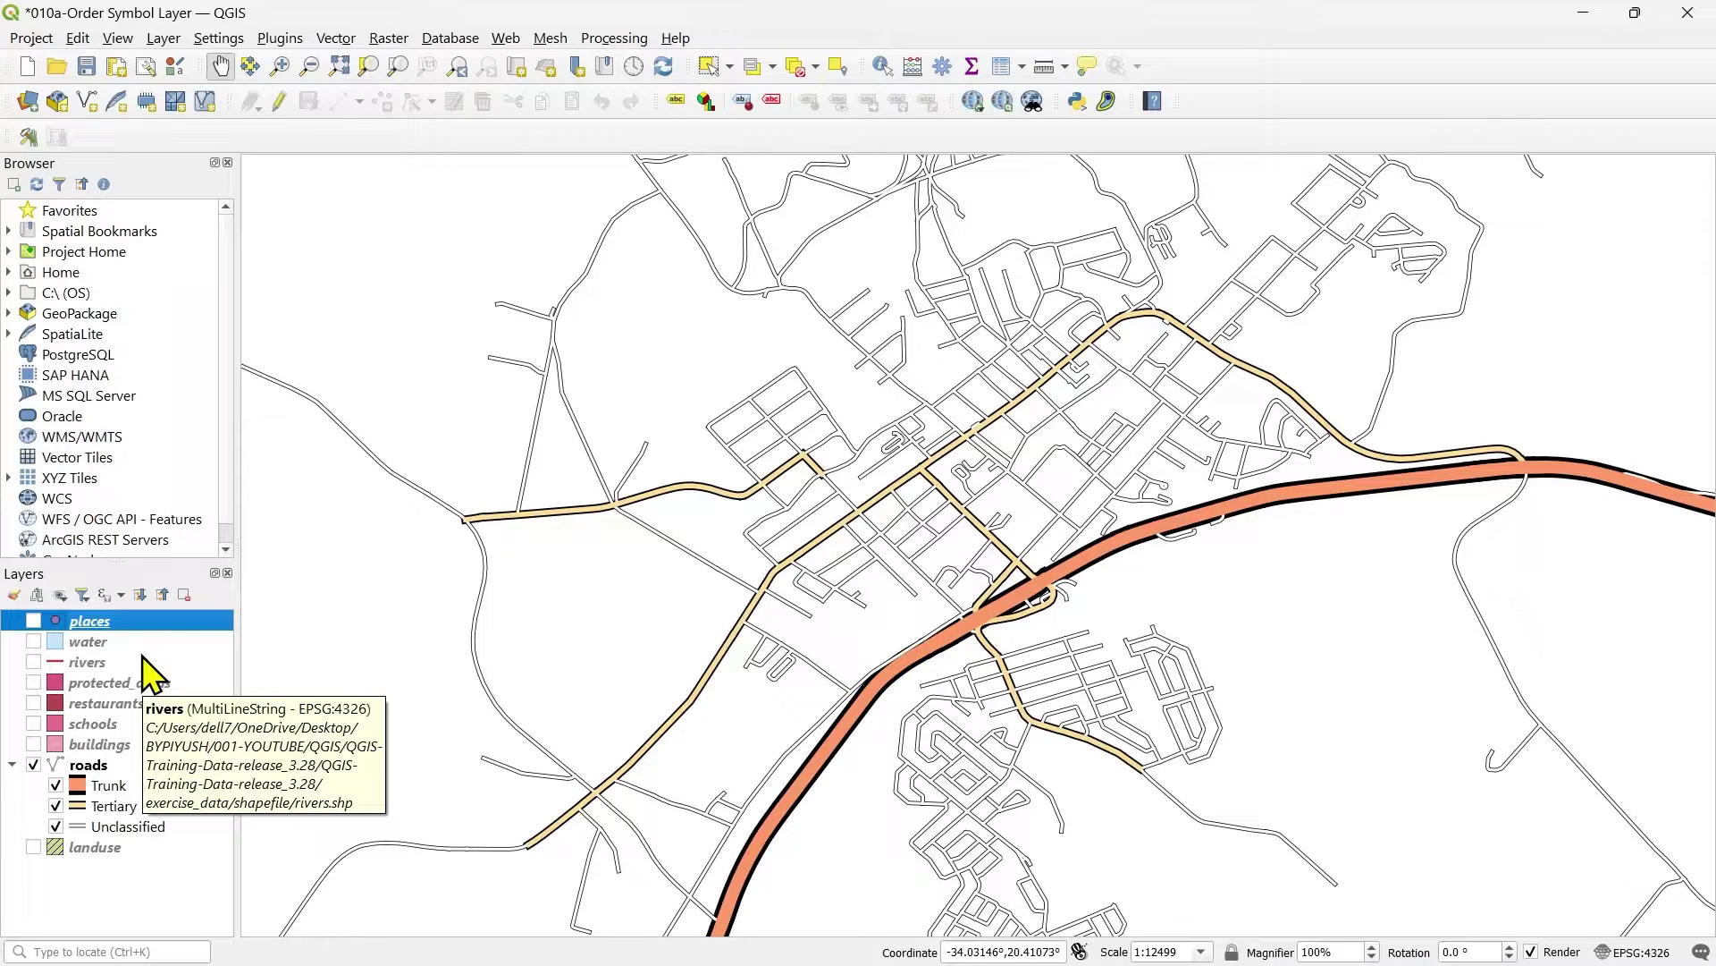
left_click(88, 764)
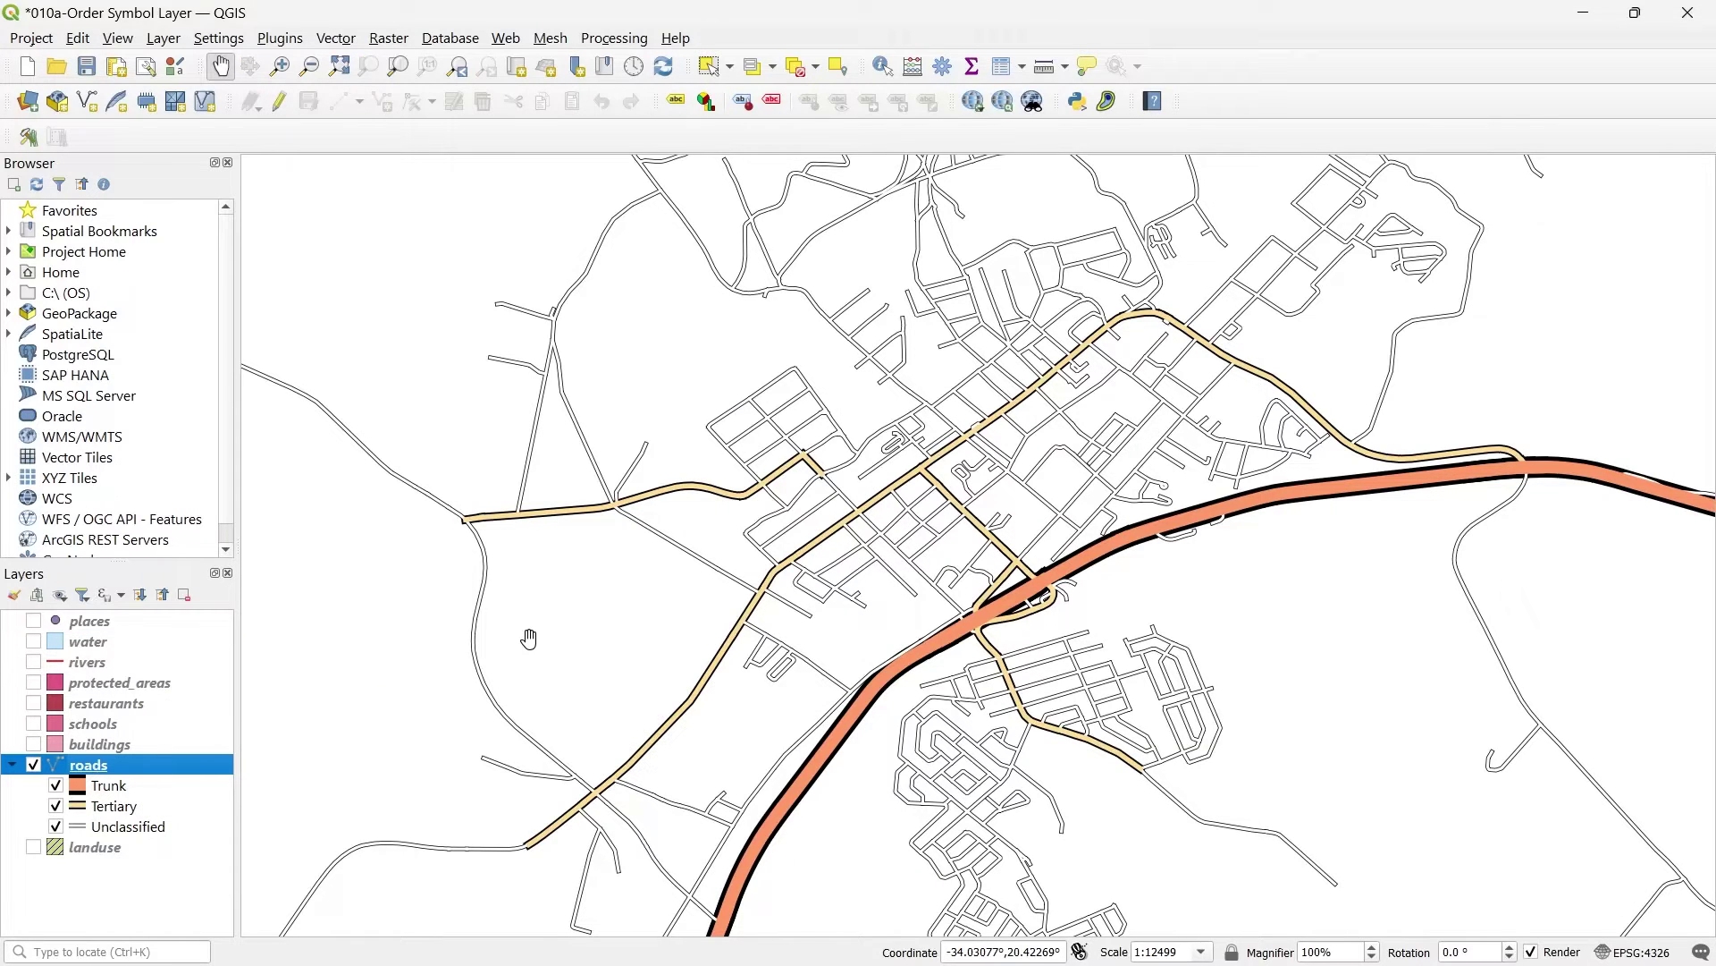
double_click(105, 624)
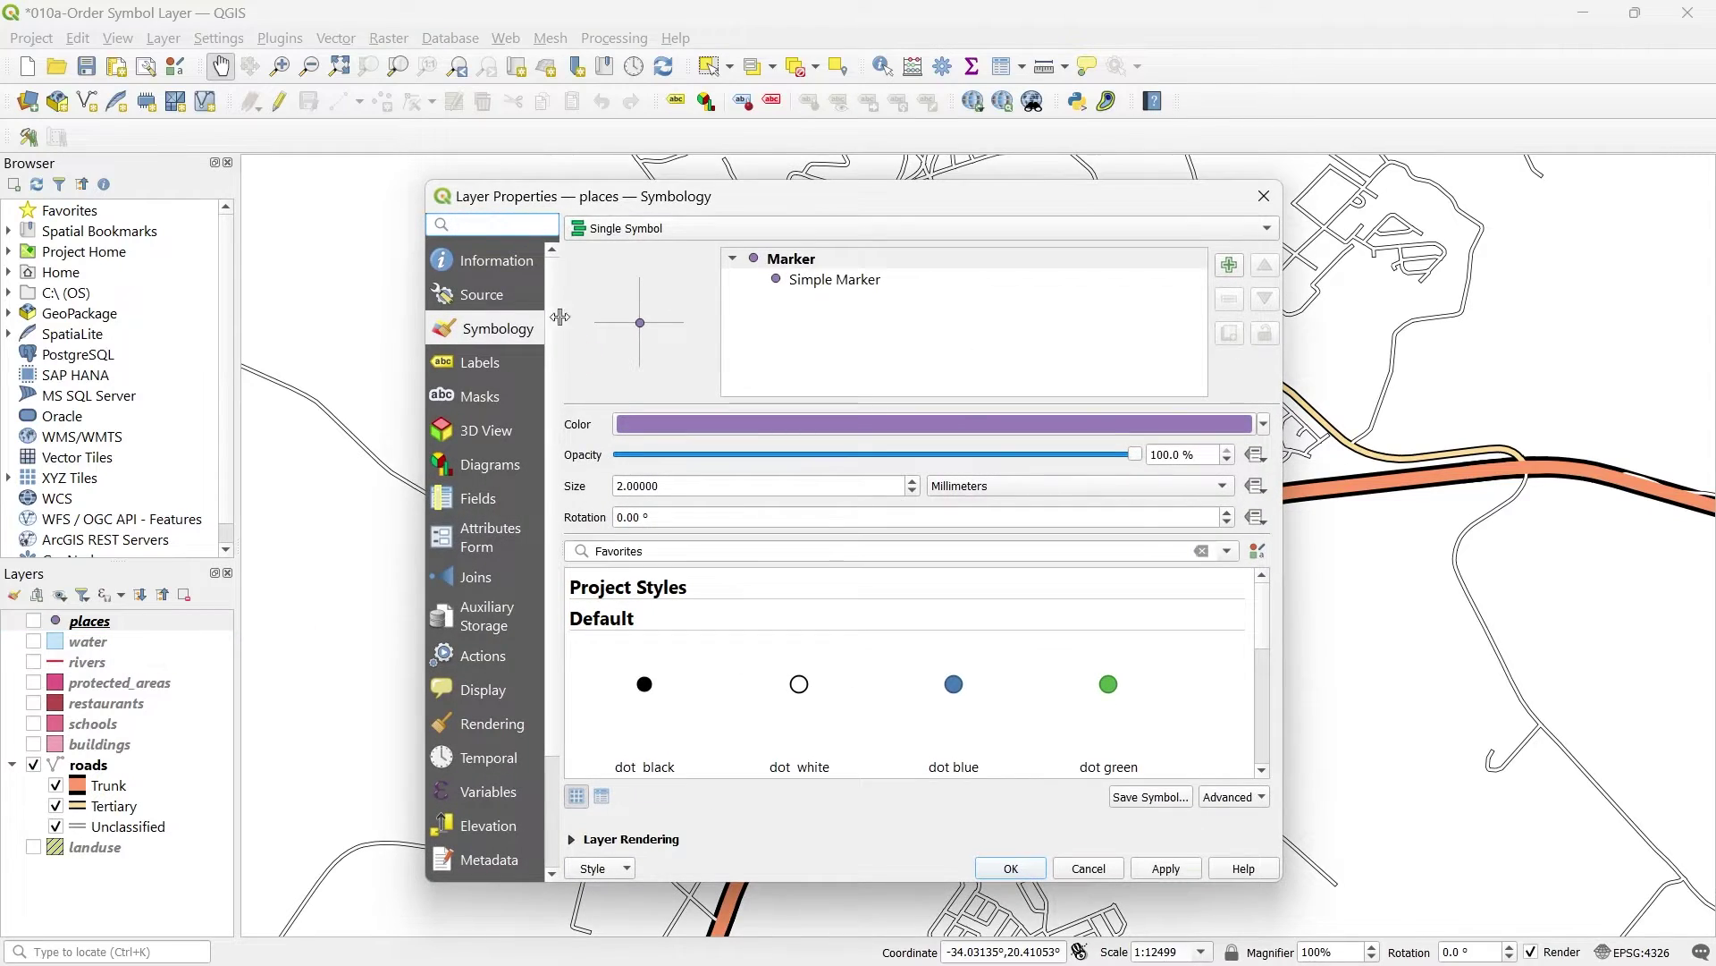
Step: Review the places Marker and water Fill symbols, closing each without changes
left_click(832, 263)
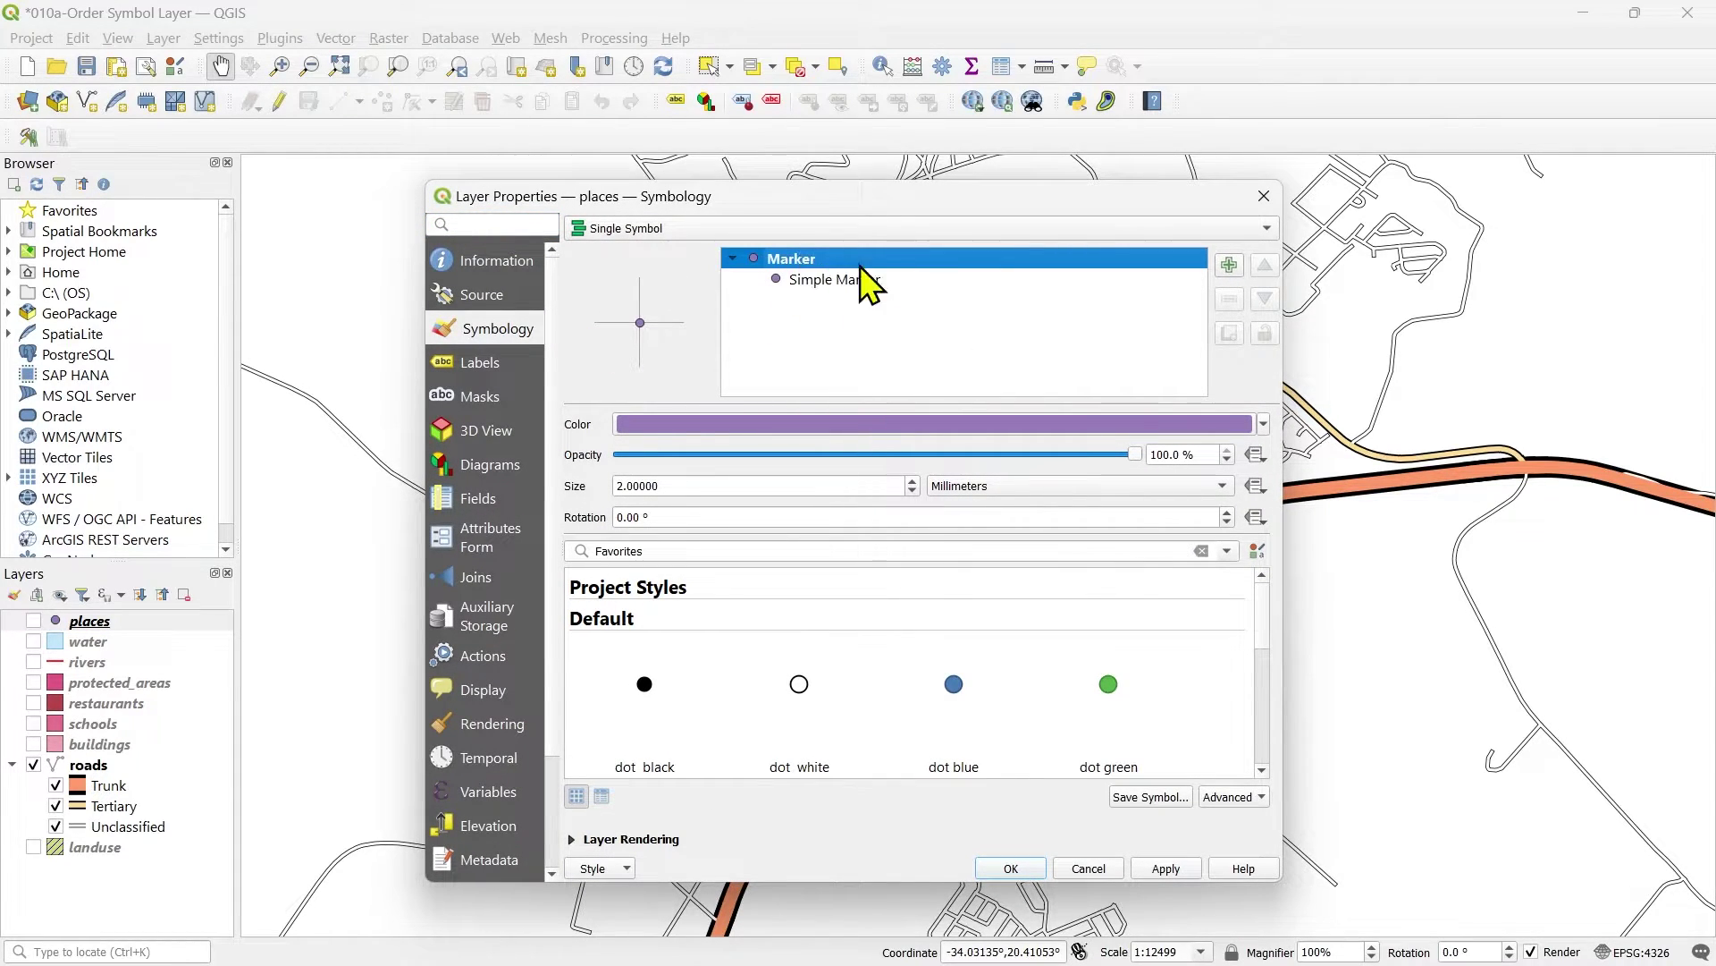
left_click(1264, 196)
double_click(126, 644)
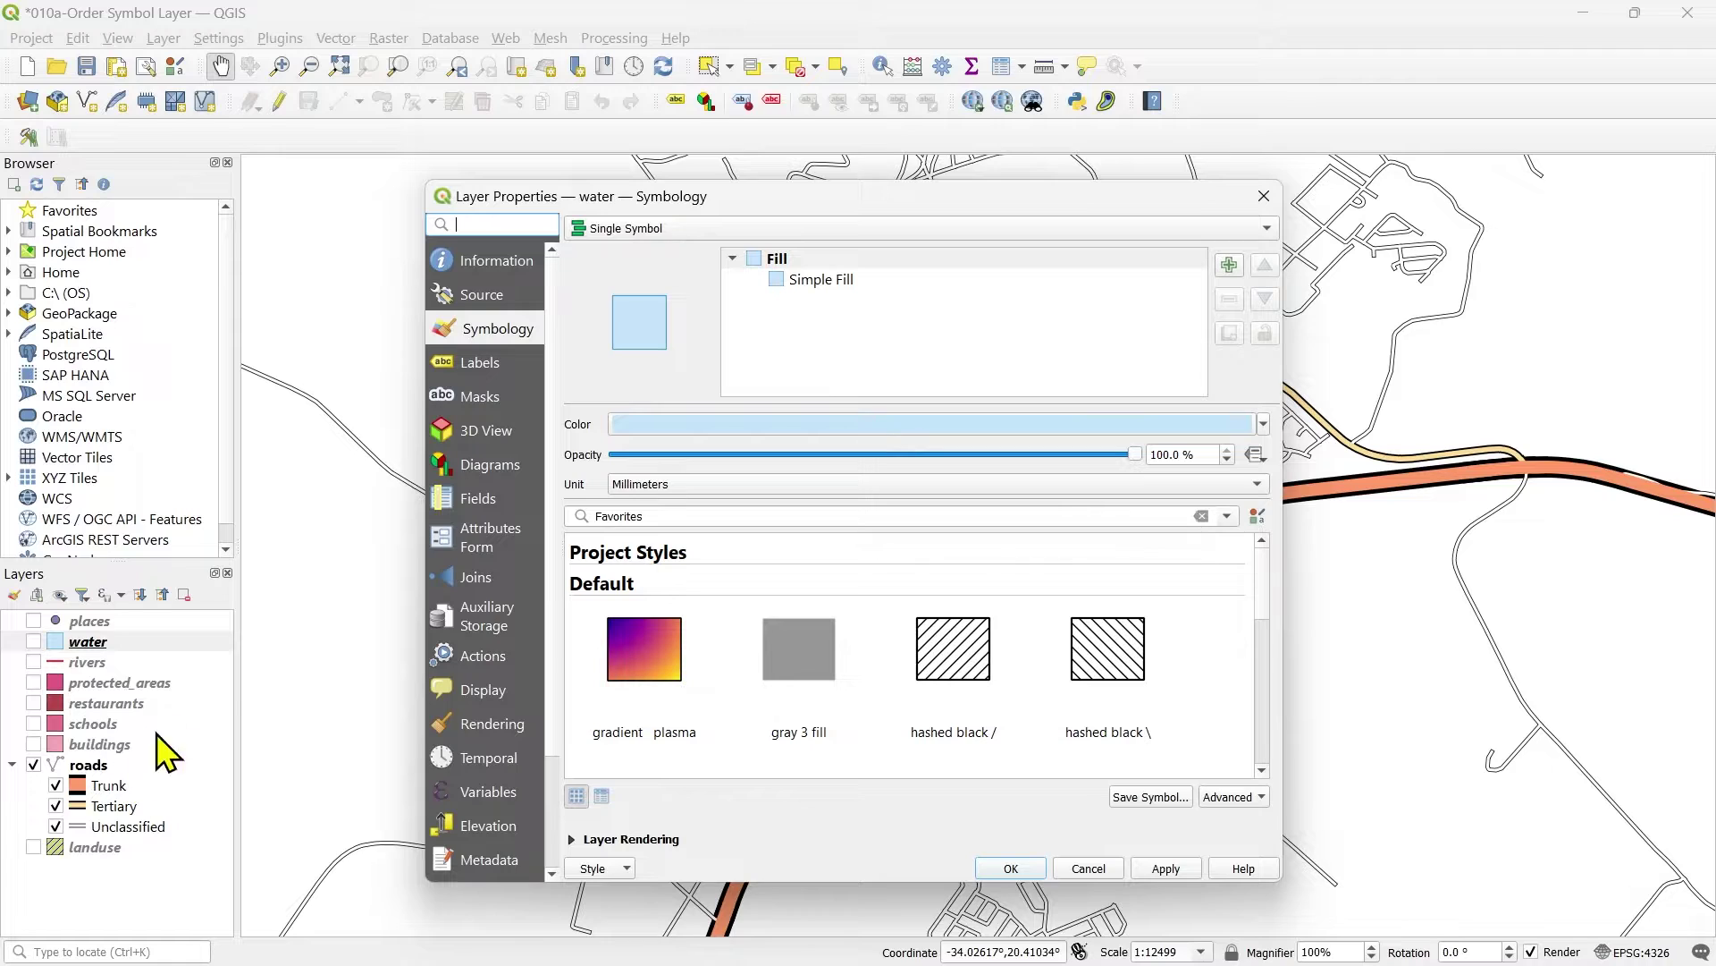
left_click(813, 258)
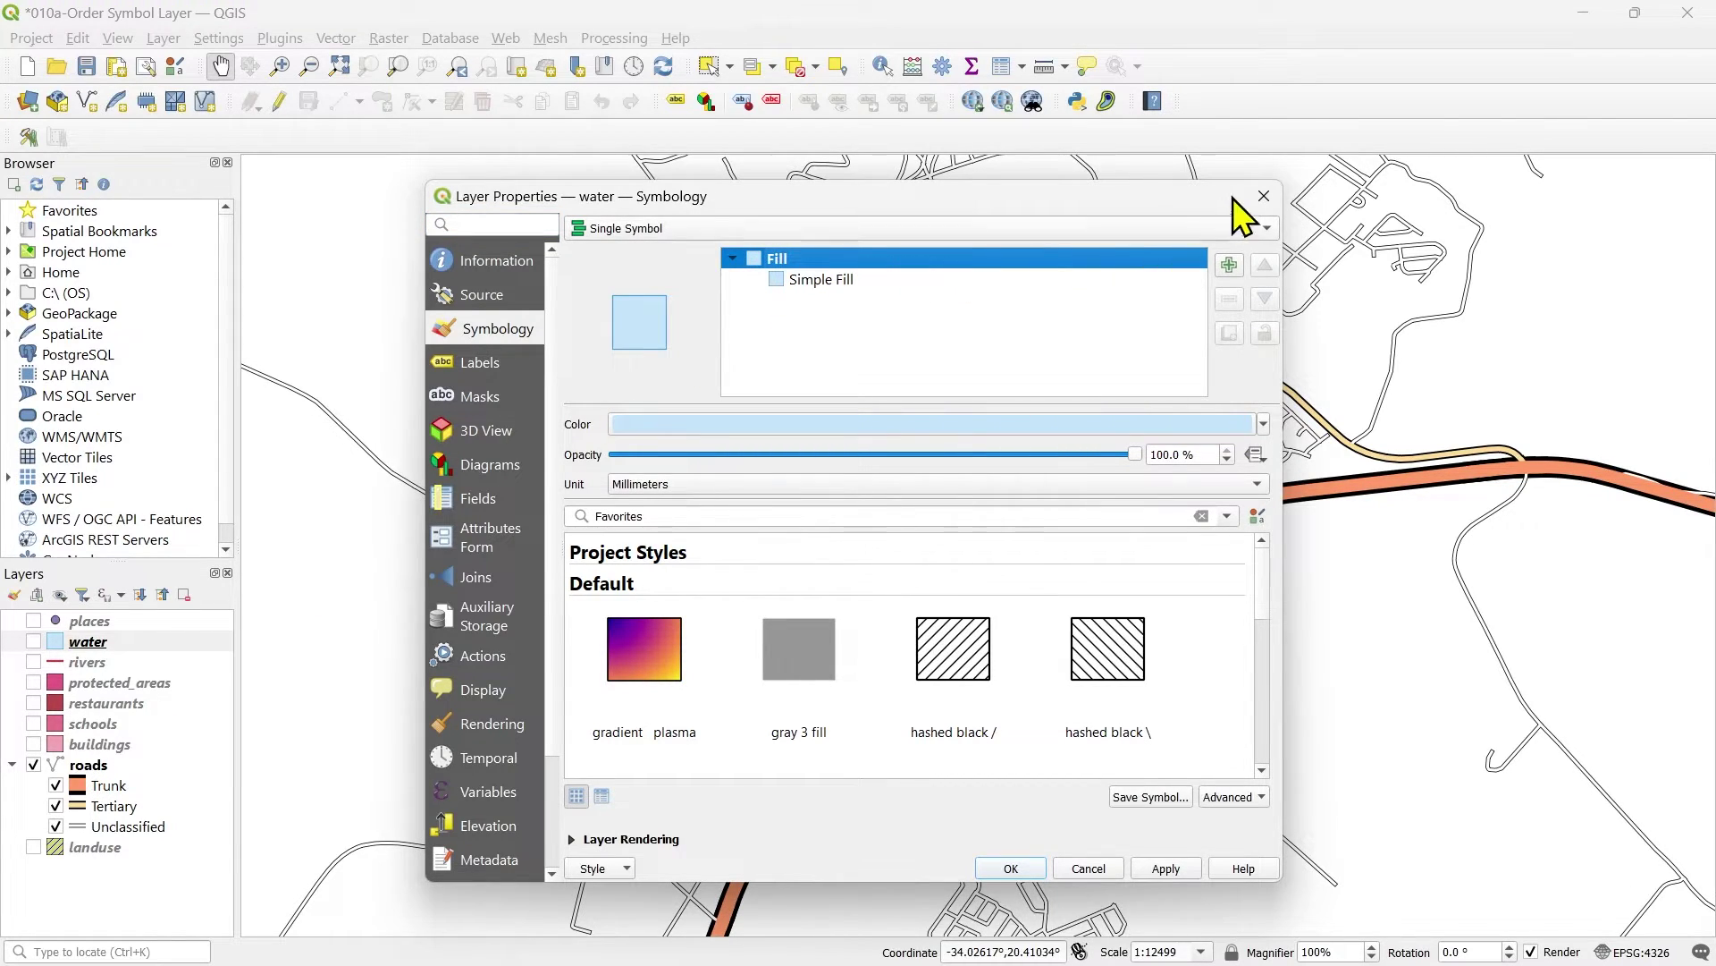
left_click(1263, 196)
Step: Review the rivers Line symbol and cancel its properties unchanged
left_click(108, 663)
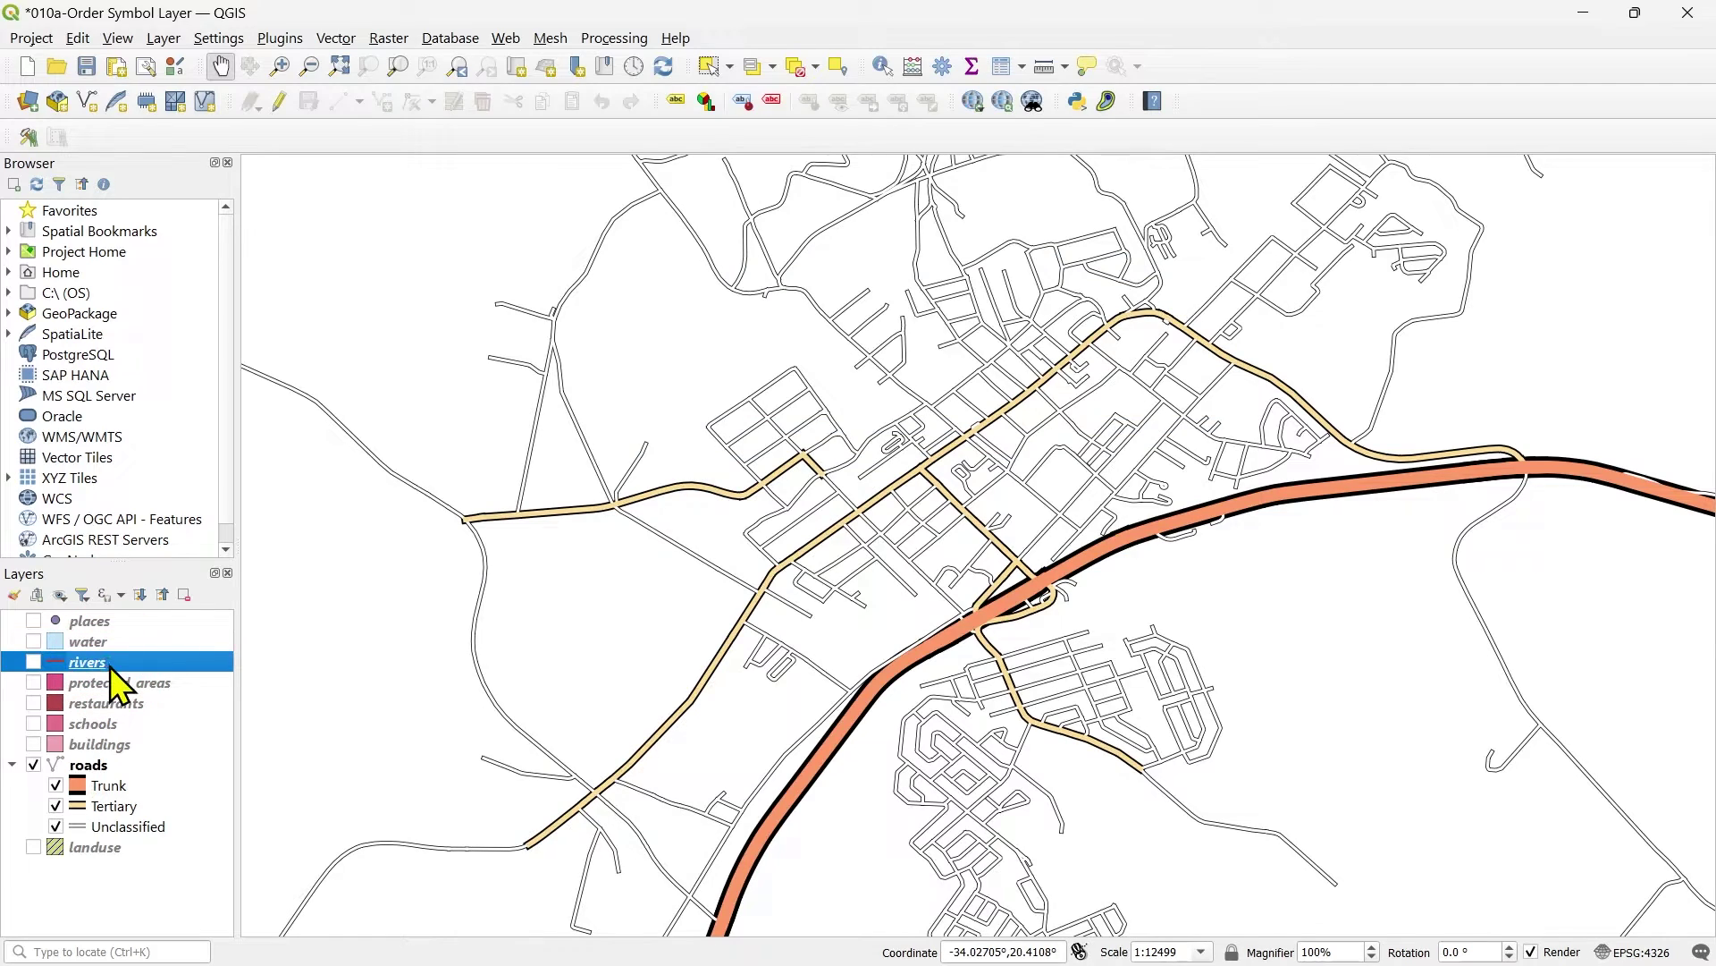
double_click(110, 667)
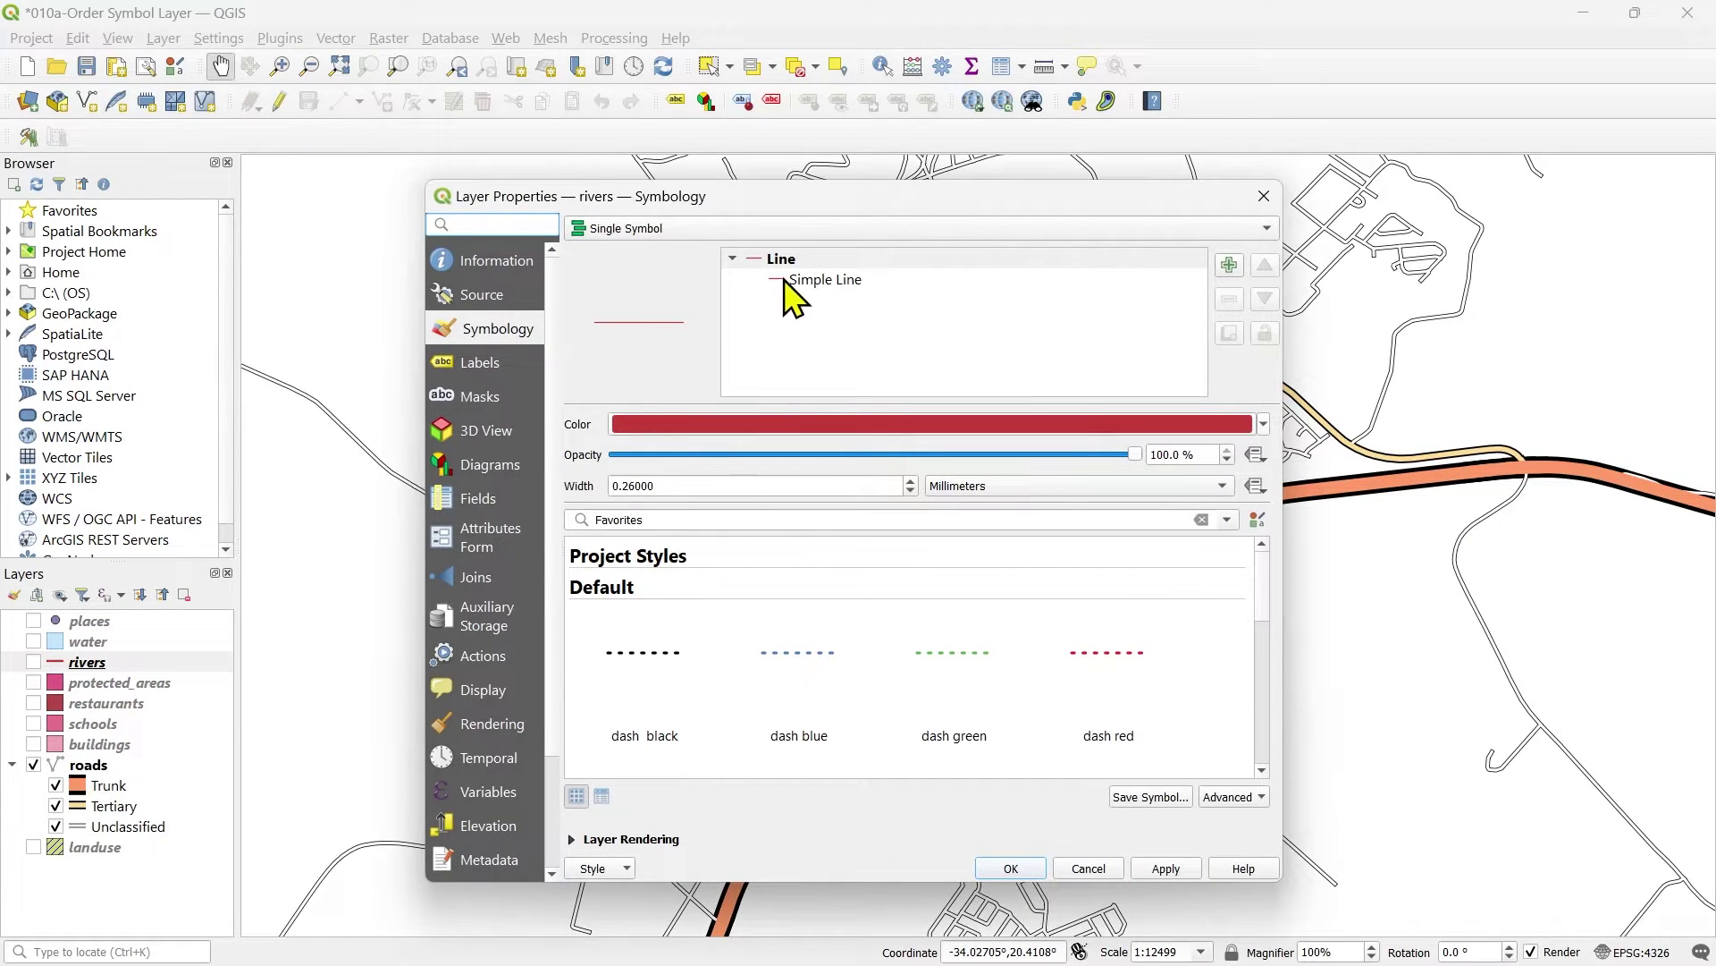
left_click(881, 259)
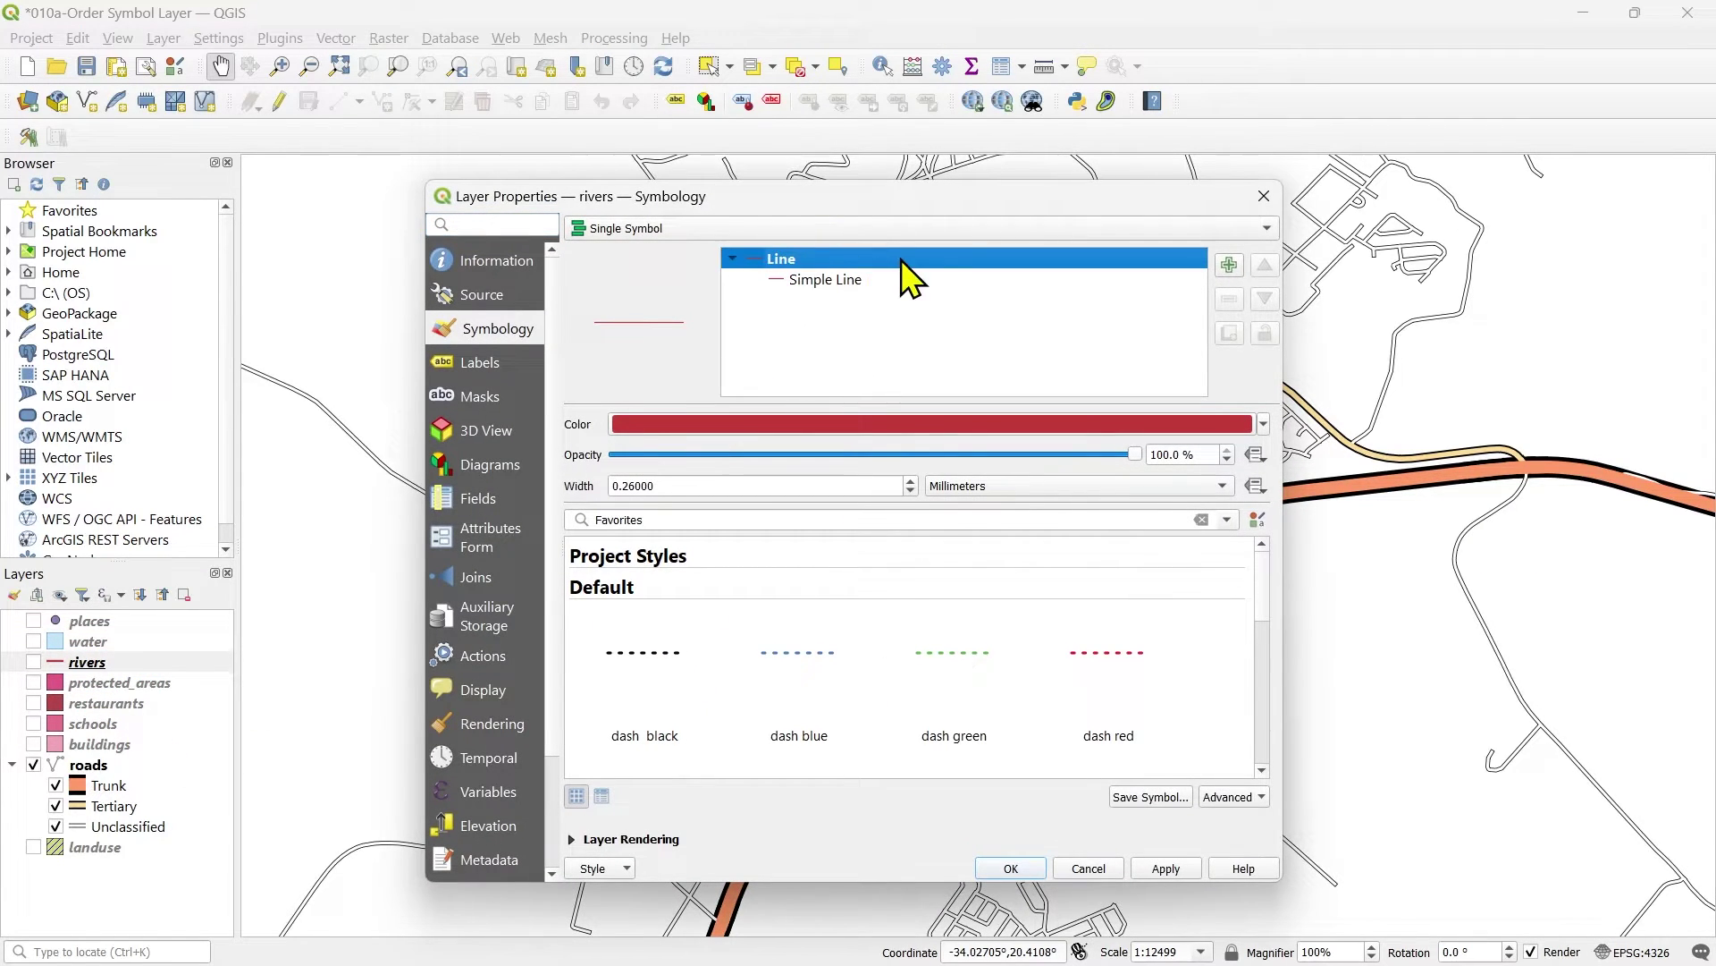
left_click(1084, 868)
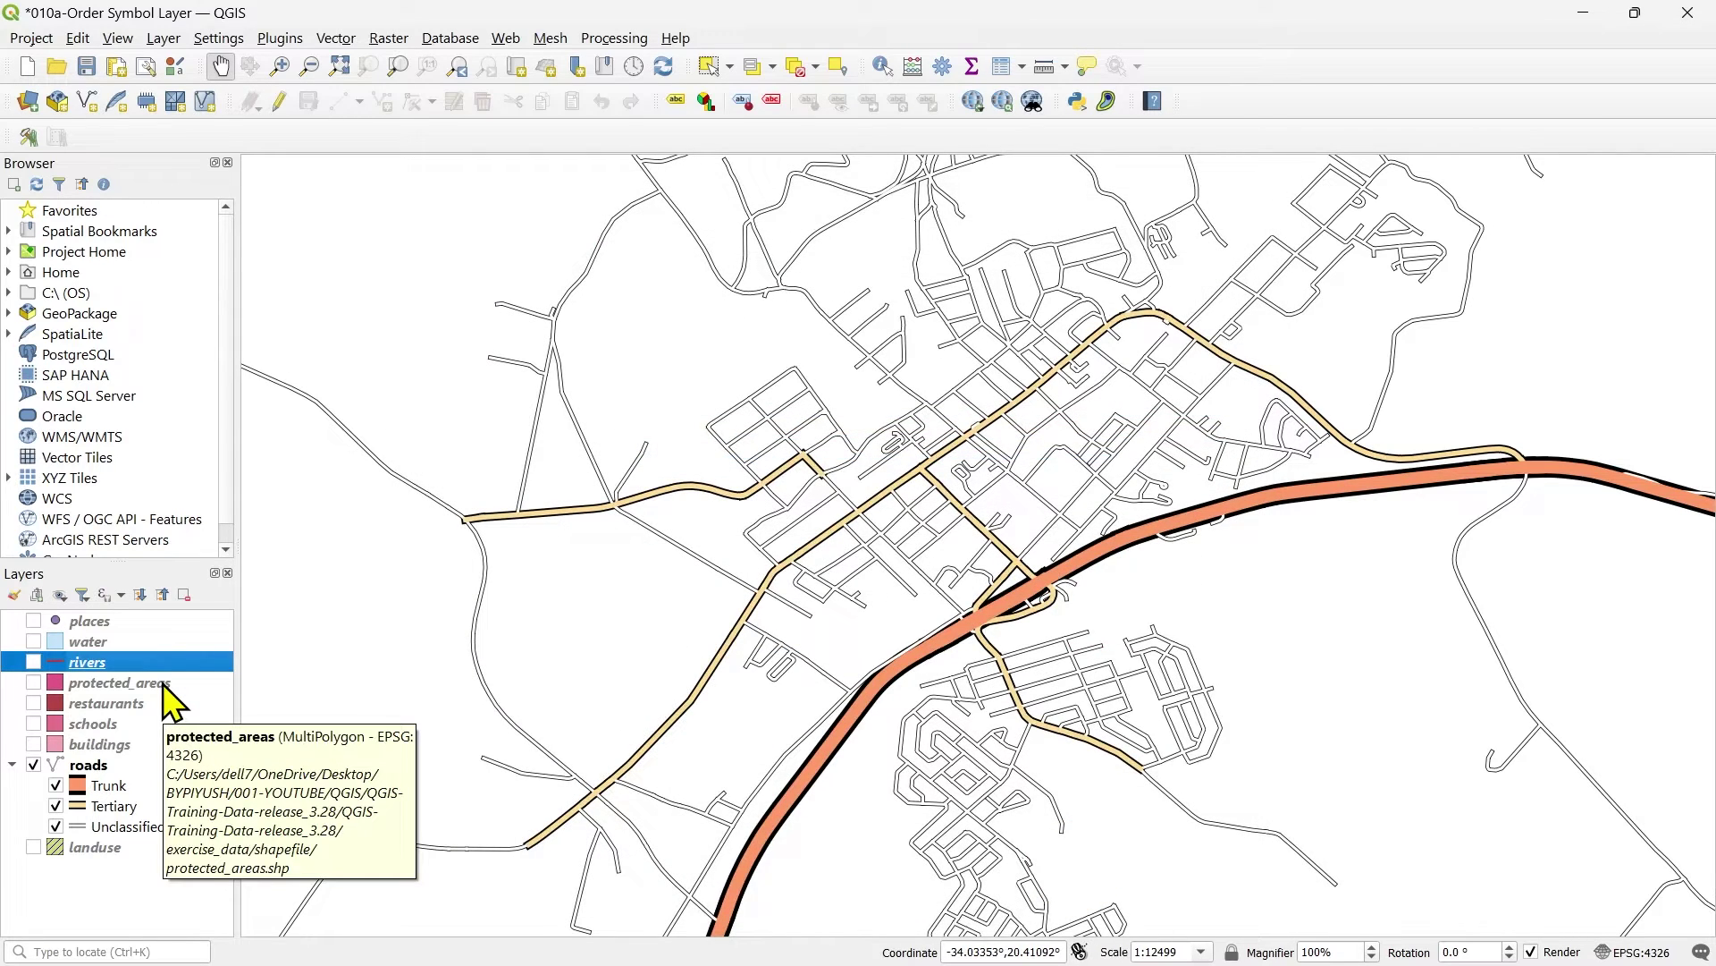